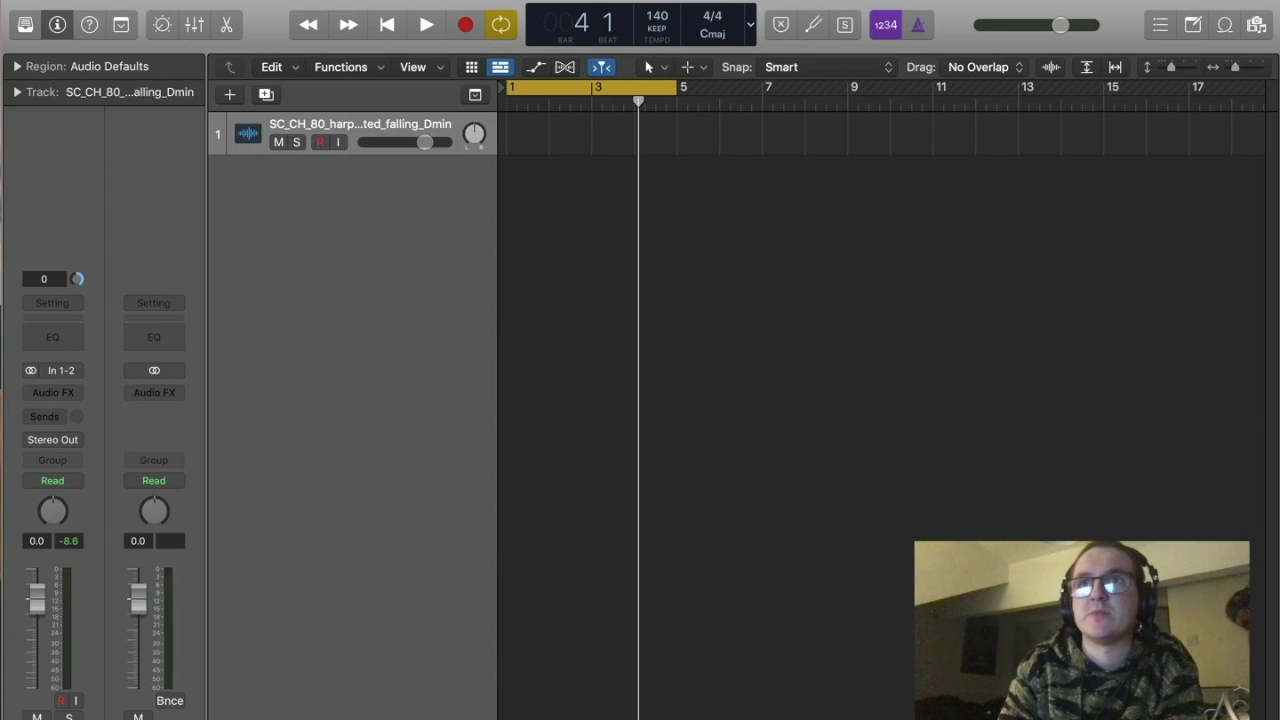
Place the SC_CH_80_harp_muted_falling_Dmin sample at bar 1, audition it over its full length, and return the cycle range to bars 1–5.
drag(896, 257, 509, 150)
drag(666, 87, 805, 128)
key(space)
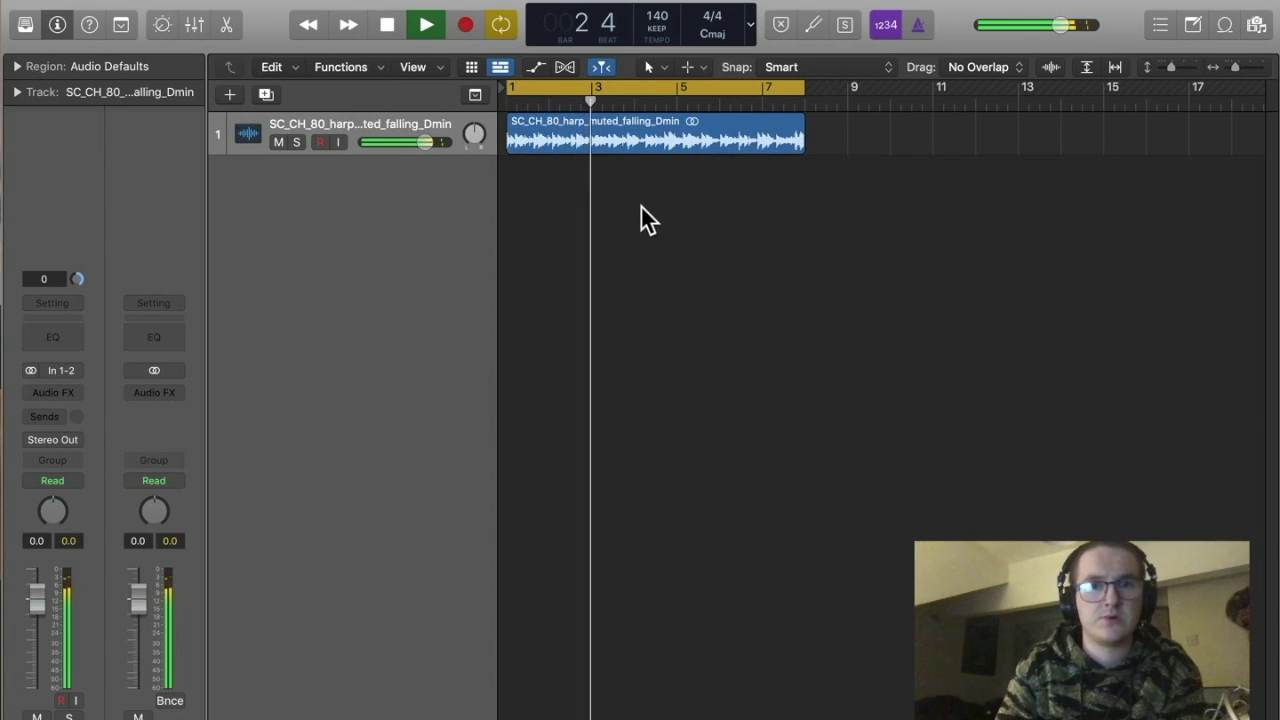
key(space)
drag(806, 90, 670, 133)
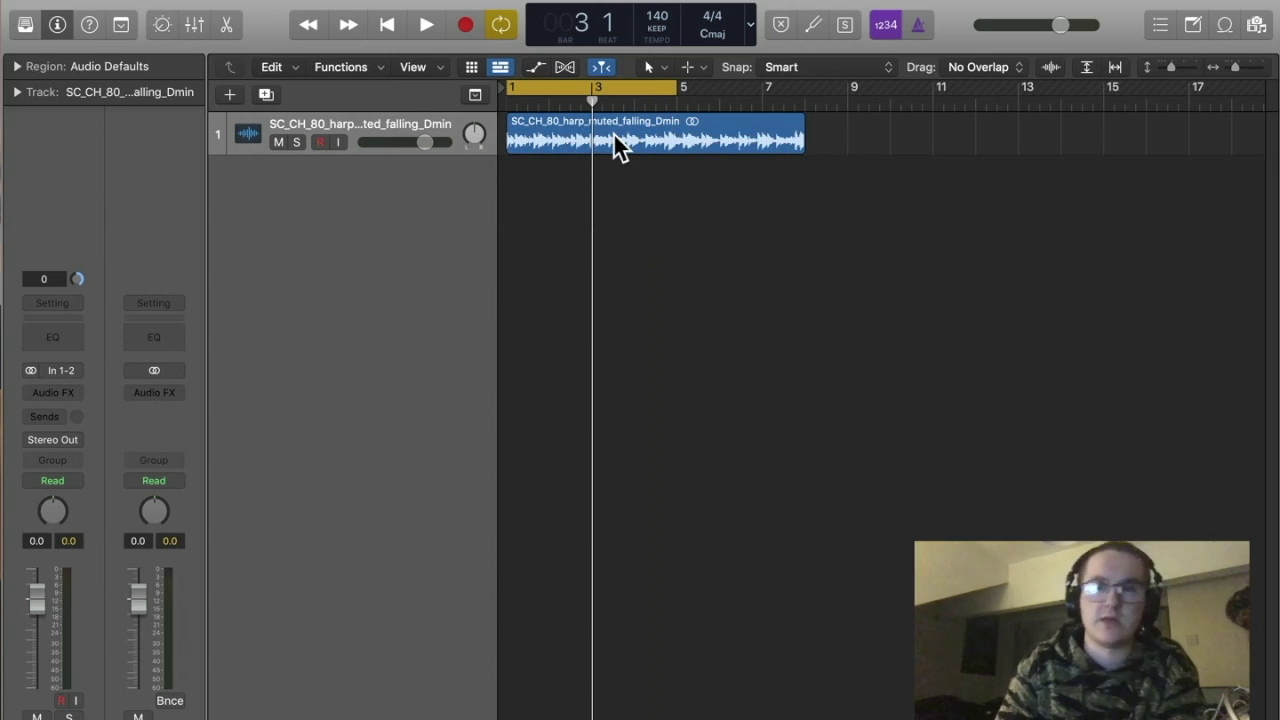
Try Time Stretch Region Length to Locators on the harp region, and undo the stretch.
click(614, 135)
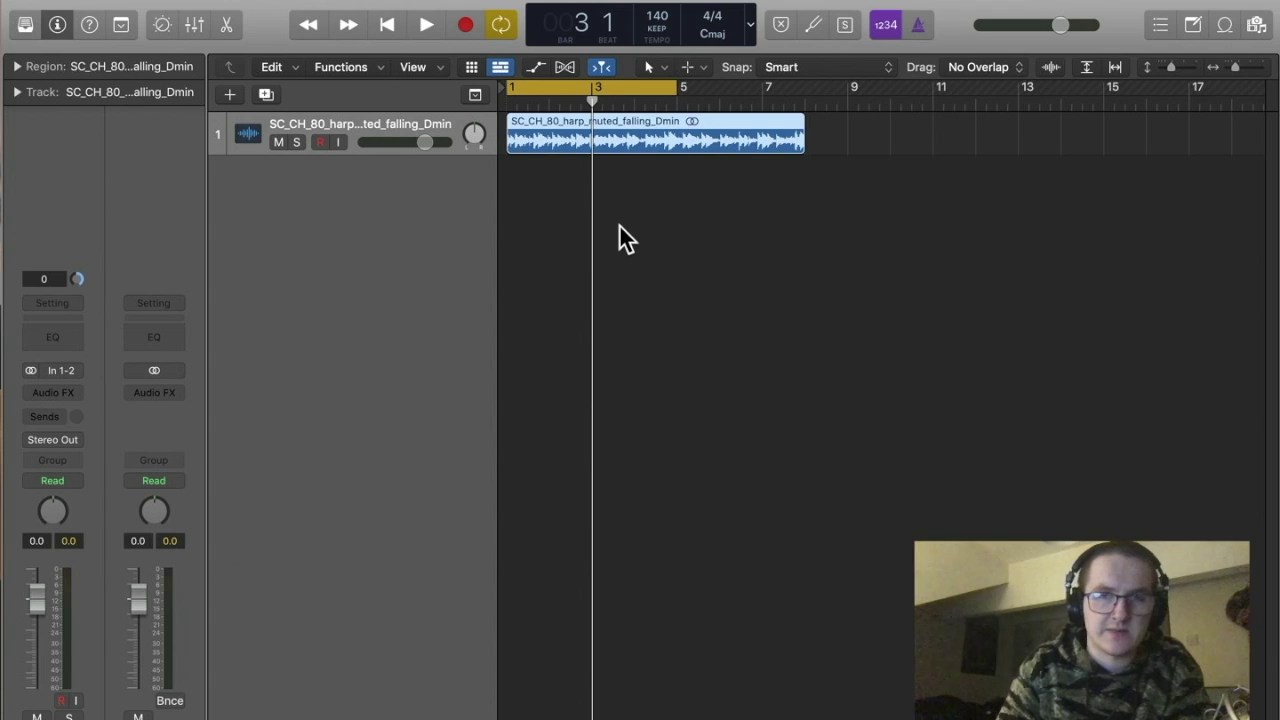
double_click(638, 130)
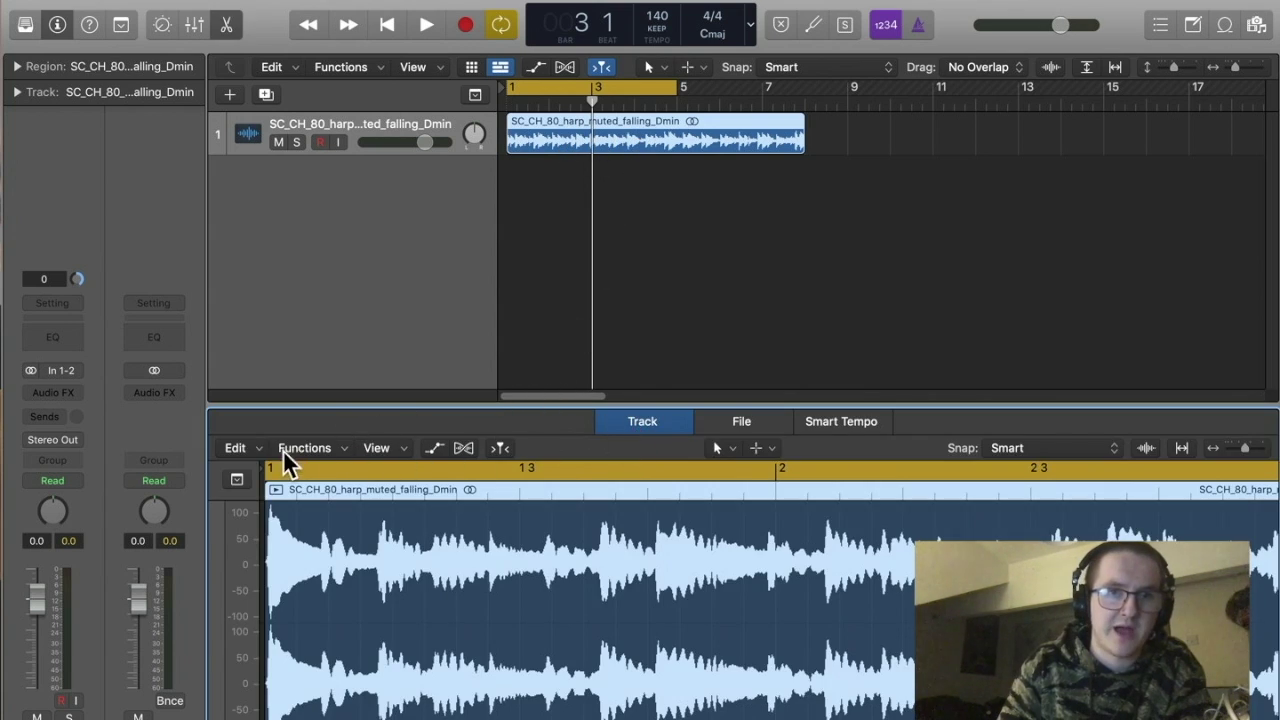
click(243, 449)
mouse_move(320, 681)
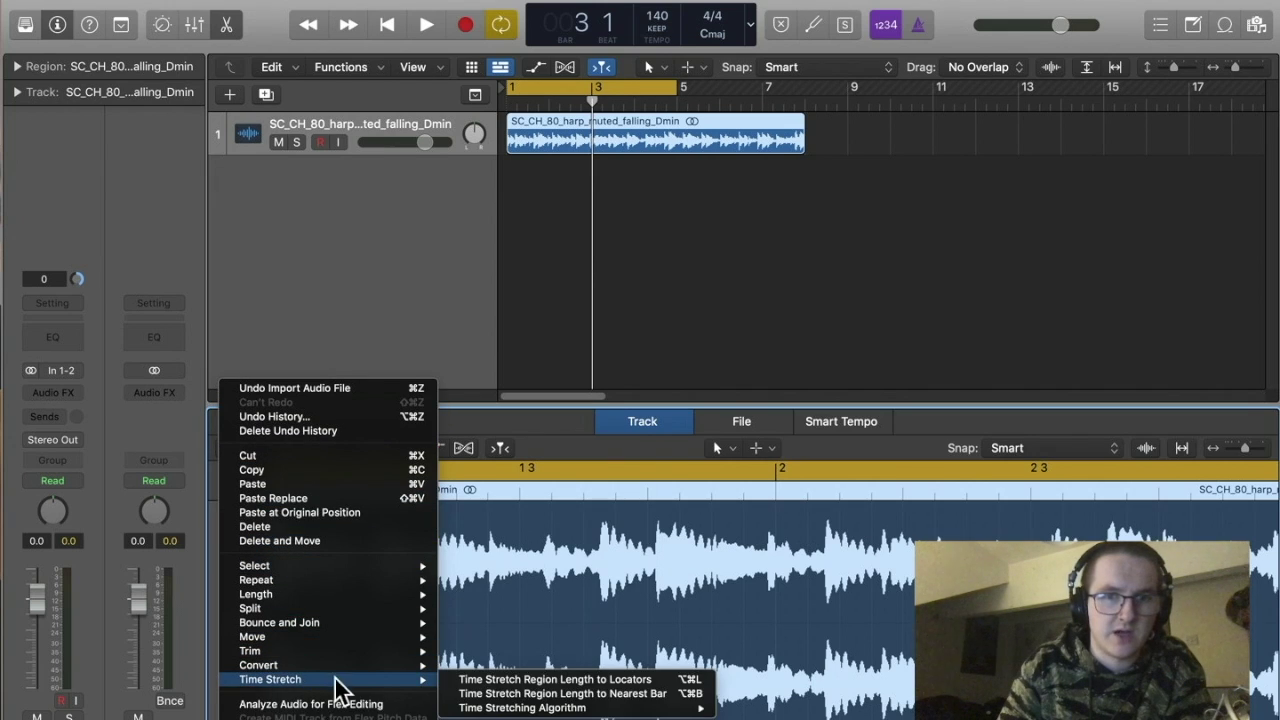
click(538, 680)
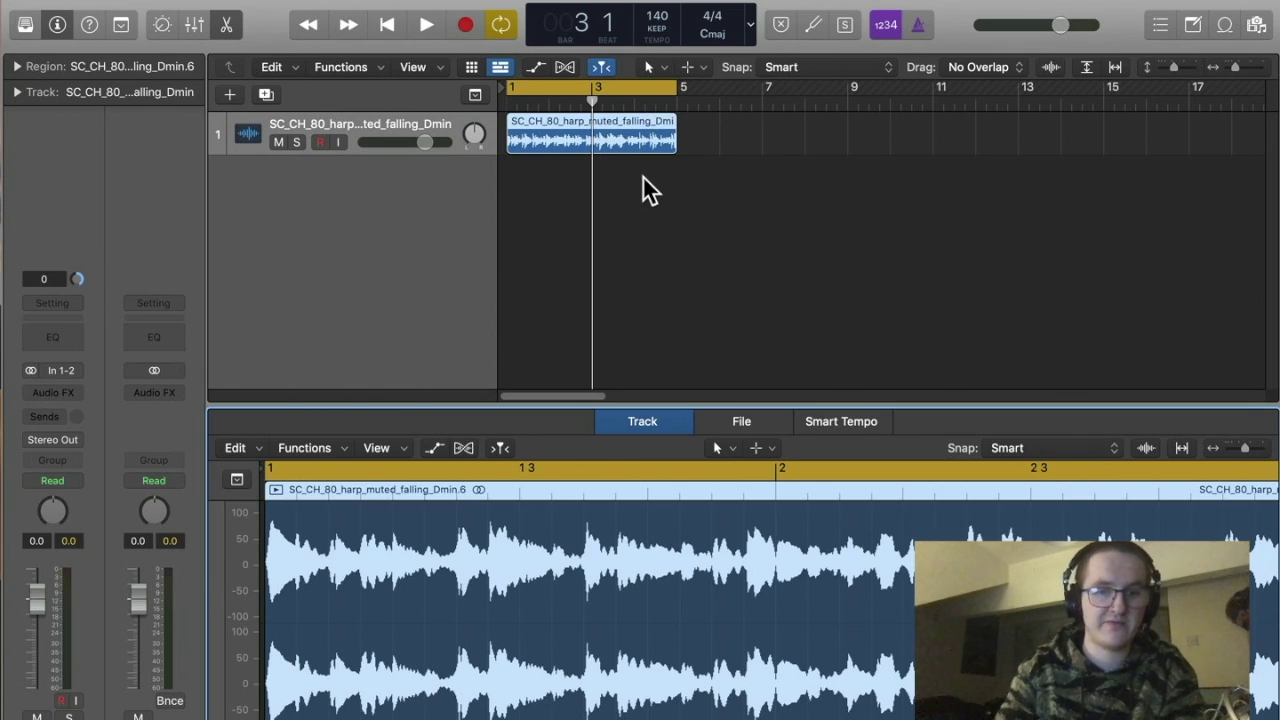
key(super+z)
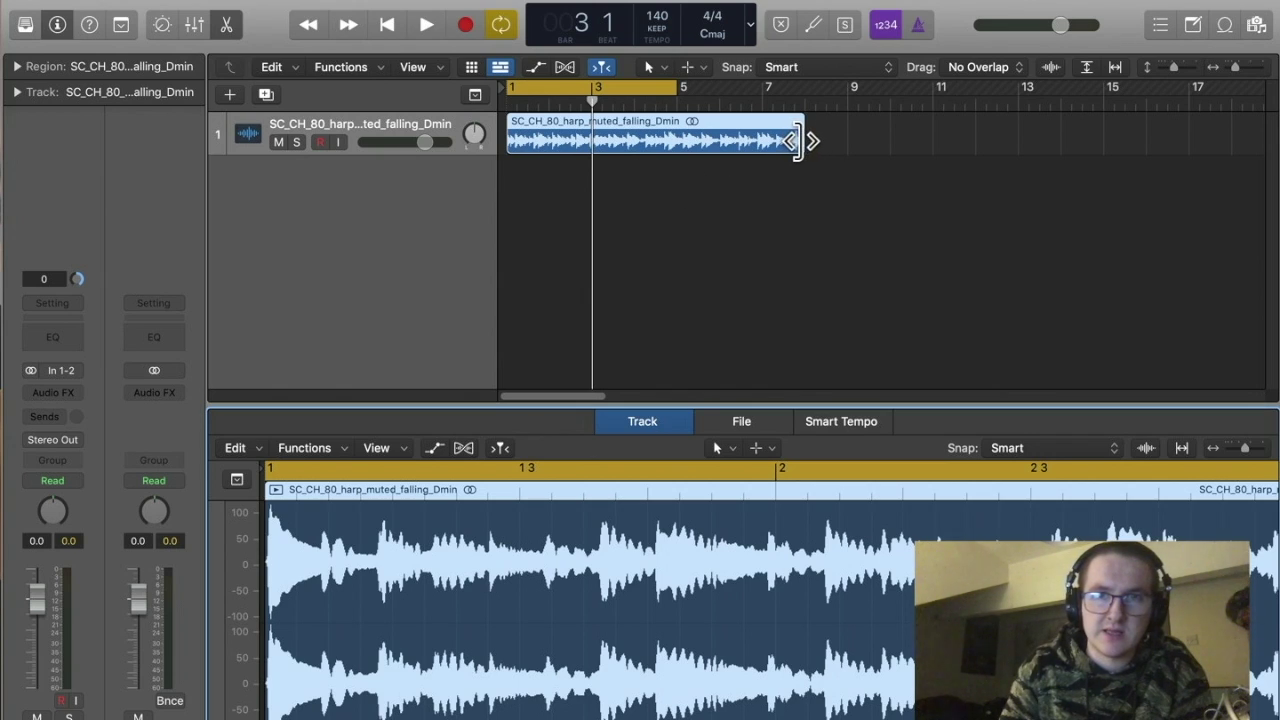
Compress the full harp region to end at bar 5 by time-stretching rather than trimming it, and audition the result.
drag(795, 142, 677, 177)
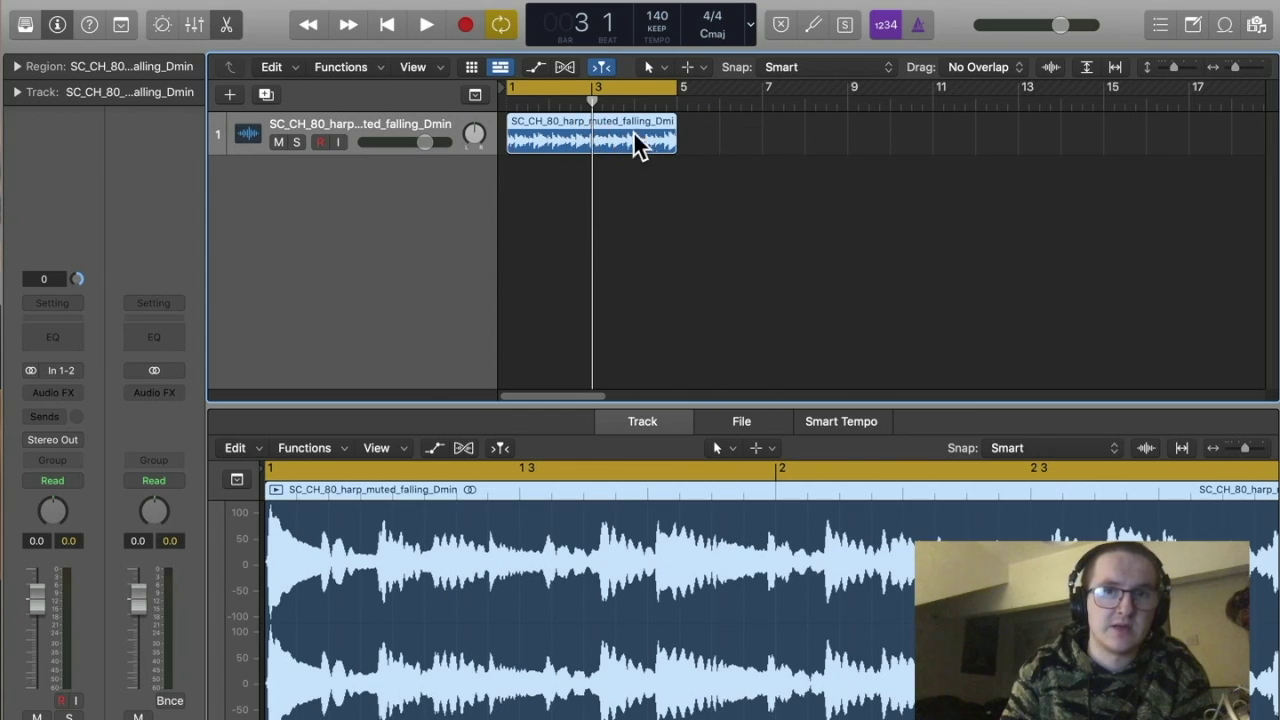
drag(675, 149, 802, 149)
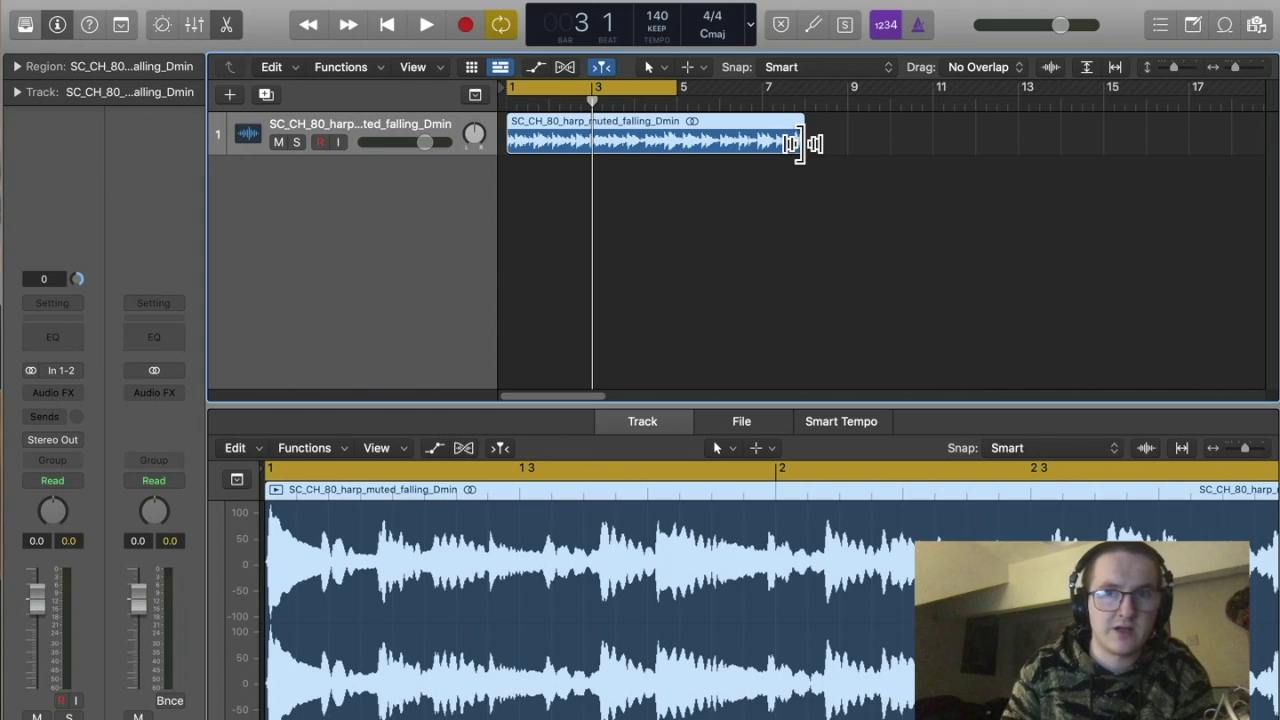
drag(795, 143, 680, 178)
key(space)
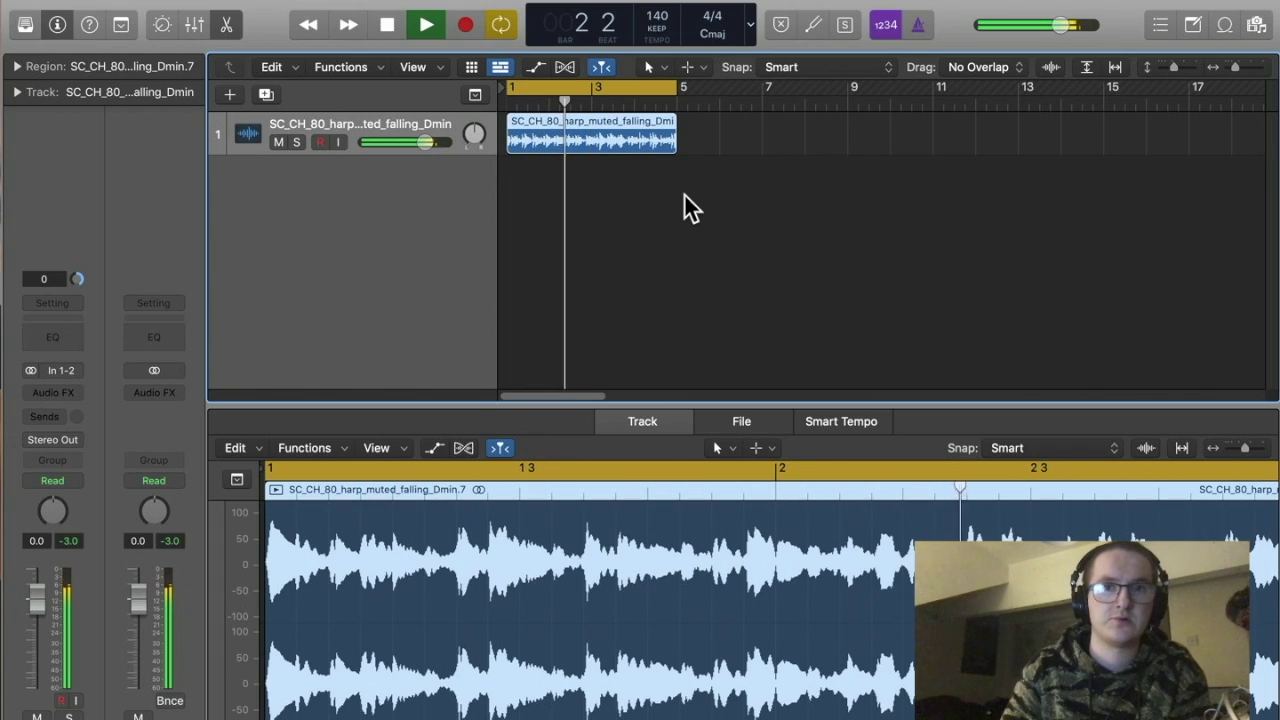
key(space)
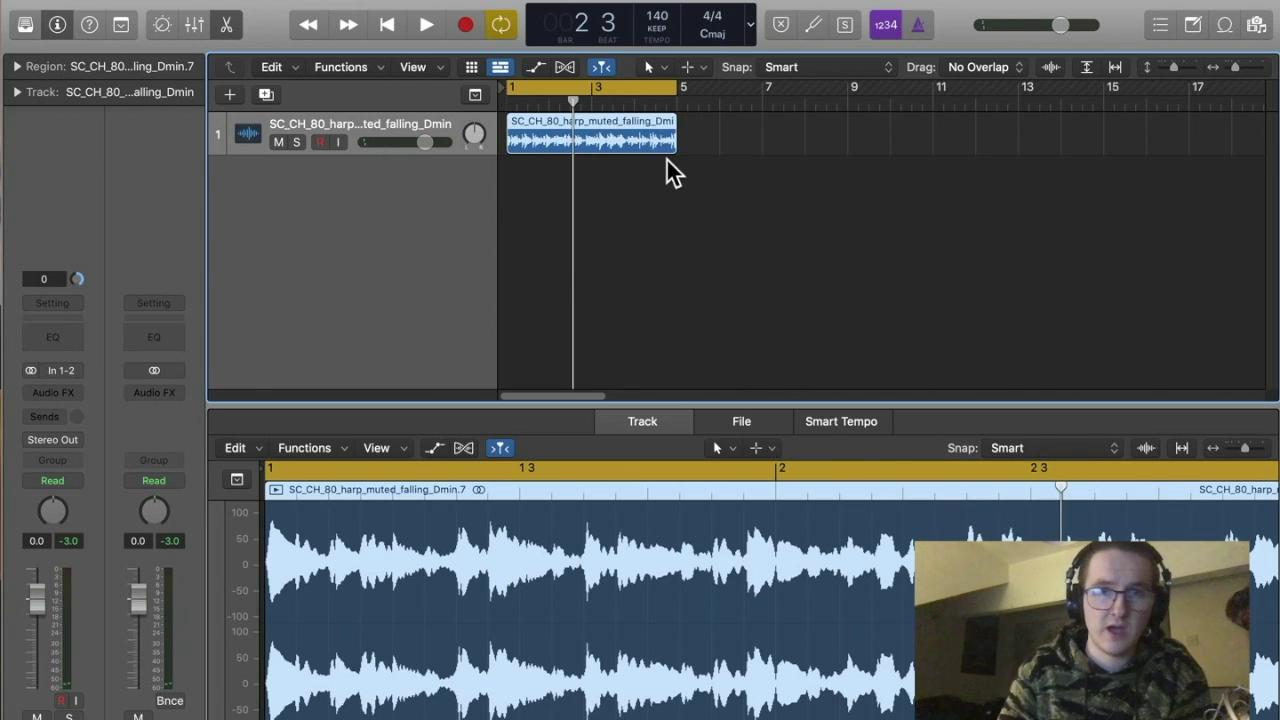
Close the audio editor and expand the harp region's parameters in the inspector.
key(x)
key(x)
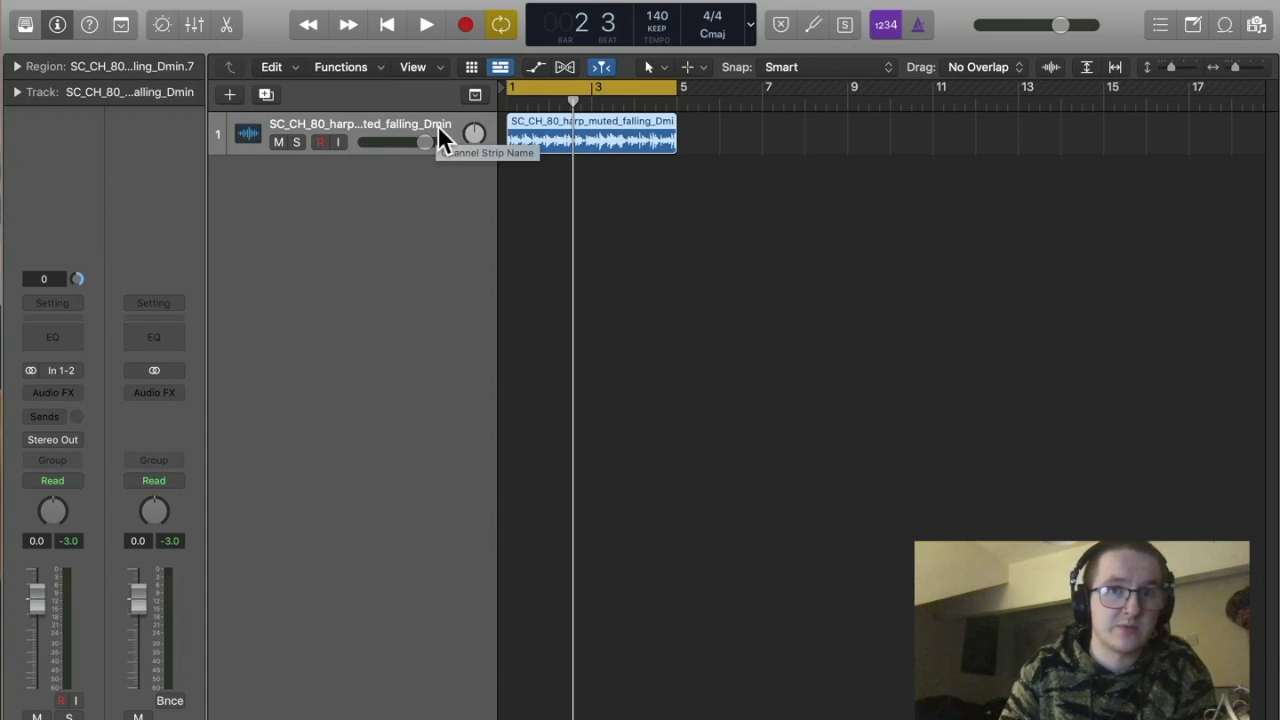
click(16, 67)
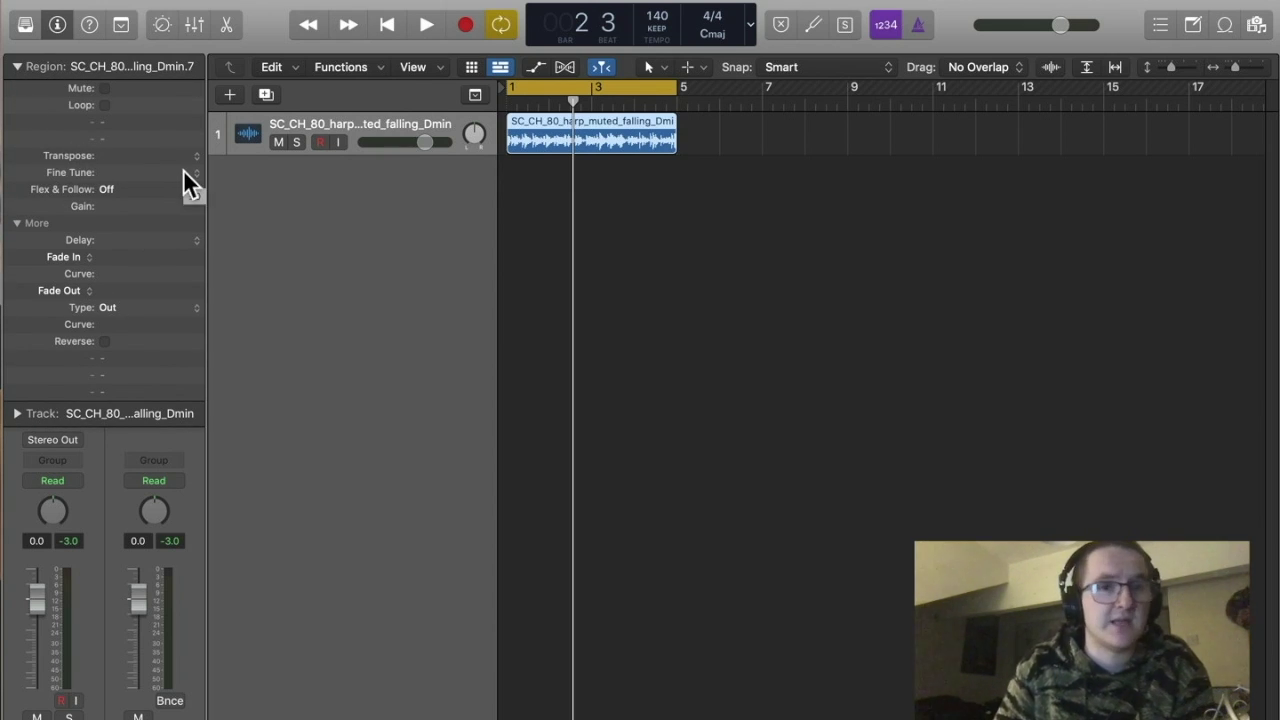
click(65, 67)
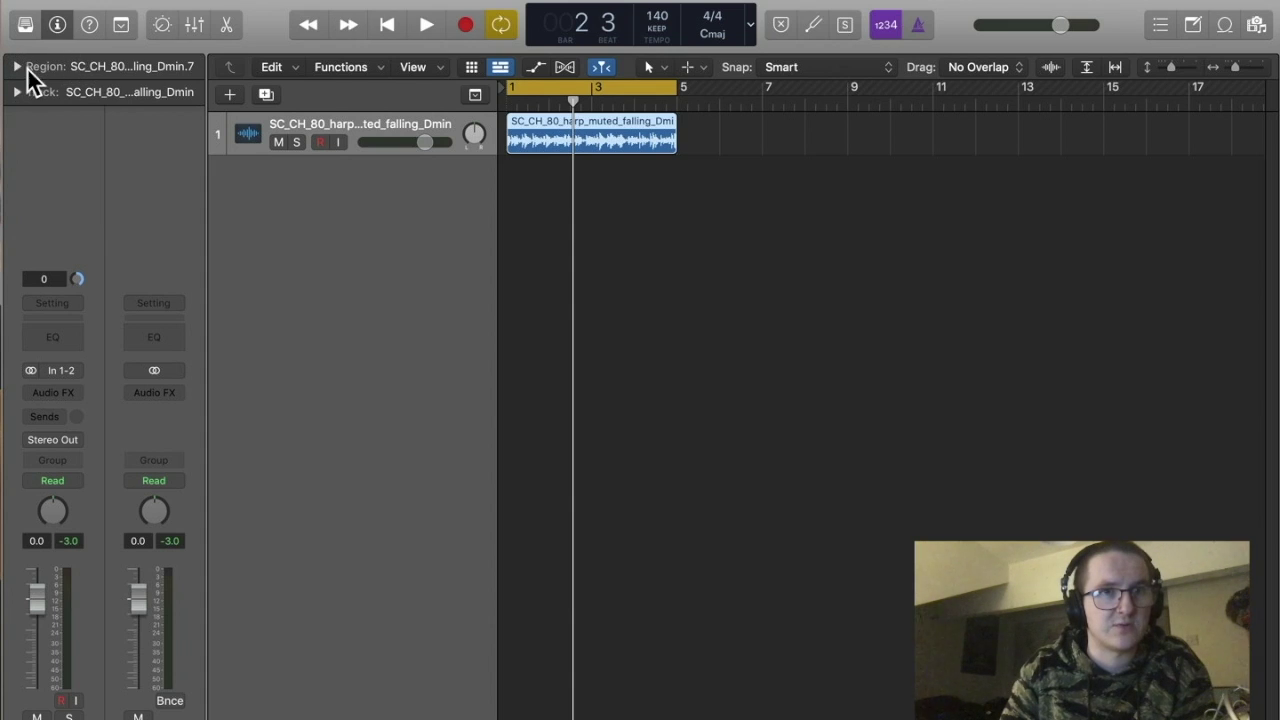
click(21, 68)
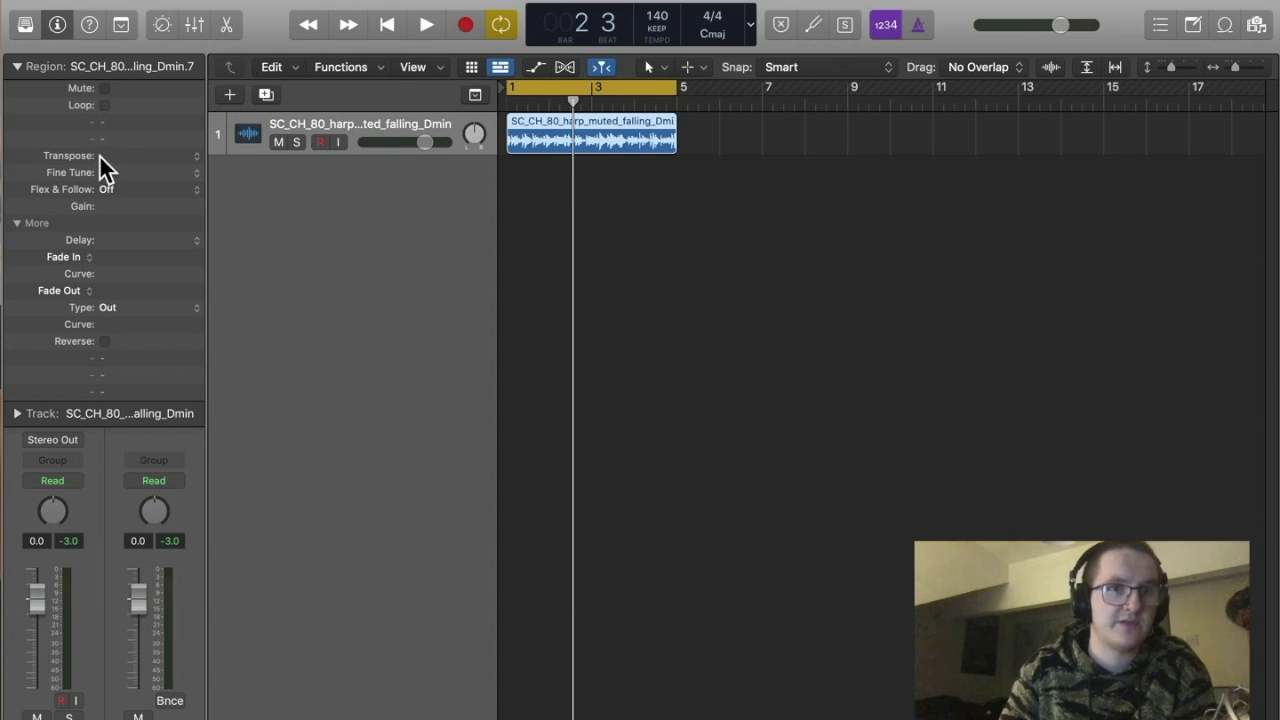
Transpose the harp region by -2 semitones and audition it.
drag(105, 156, 110, 205)
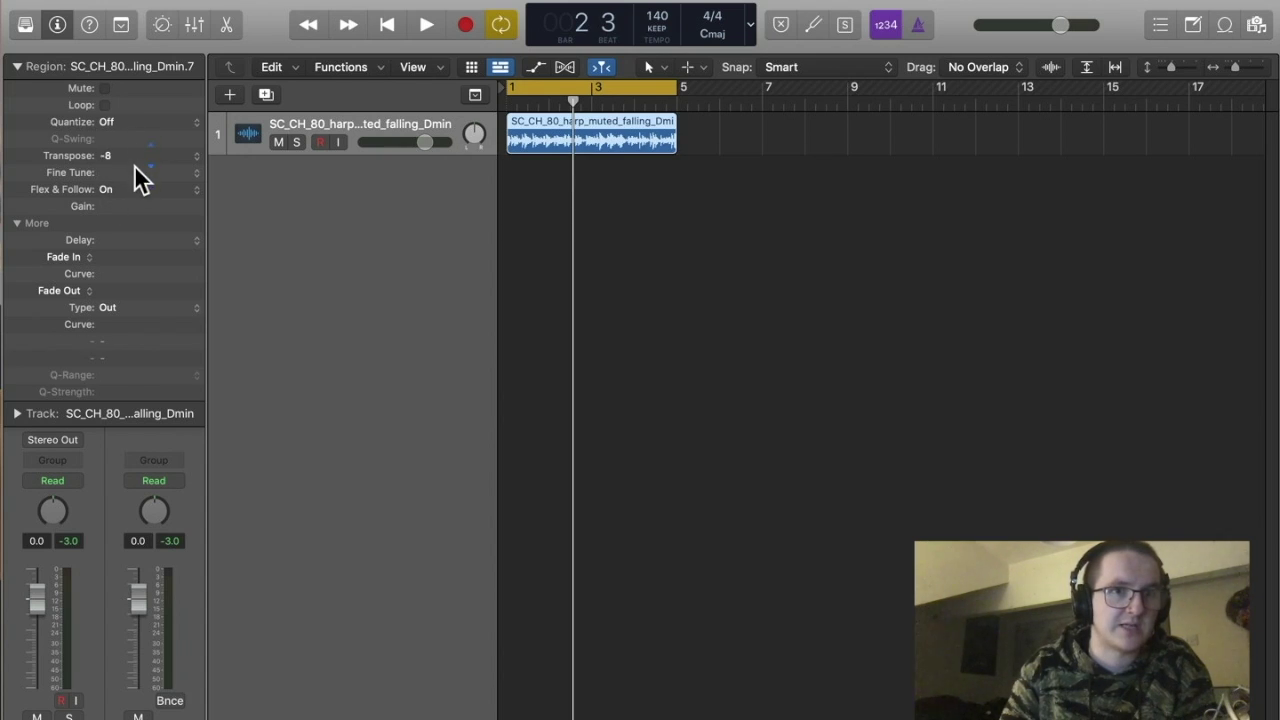
mouse_move(136, 160)
mouse_down()
mouse_move(134, 143)
mouse_move(140, 155)
mouse_up()
drag(136, 138, 134, 130)
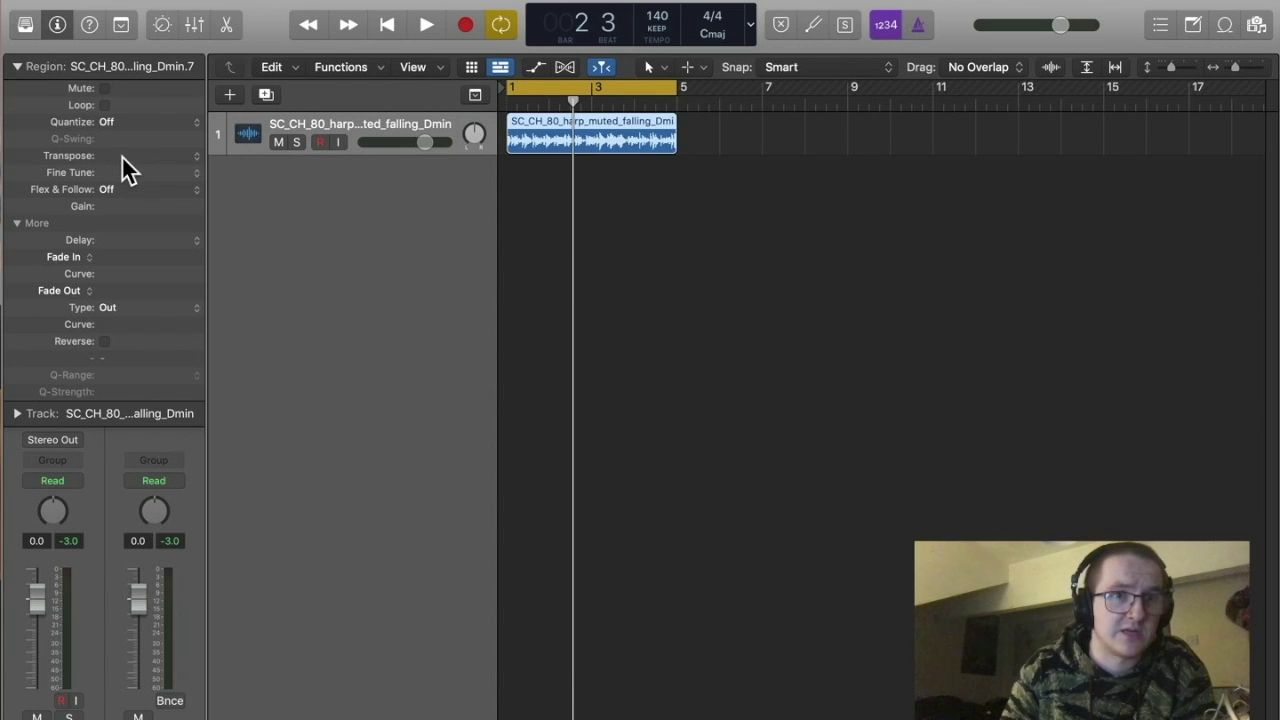
drag(123, 158, 124, 163)
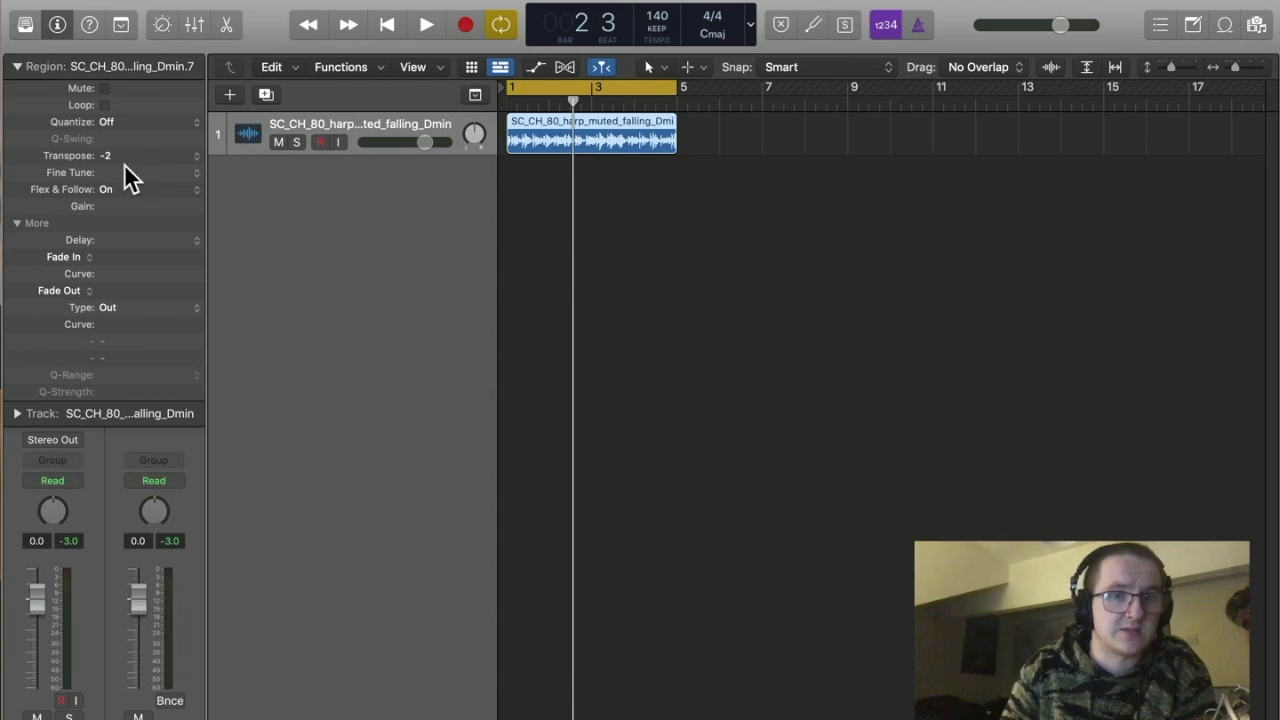
key(space)
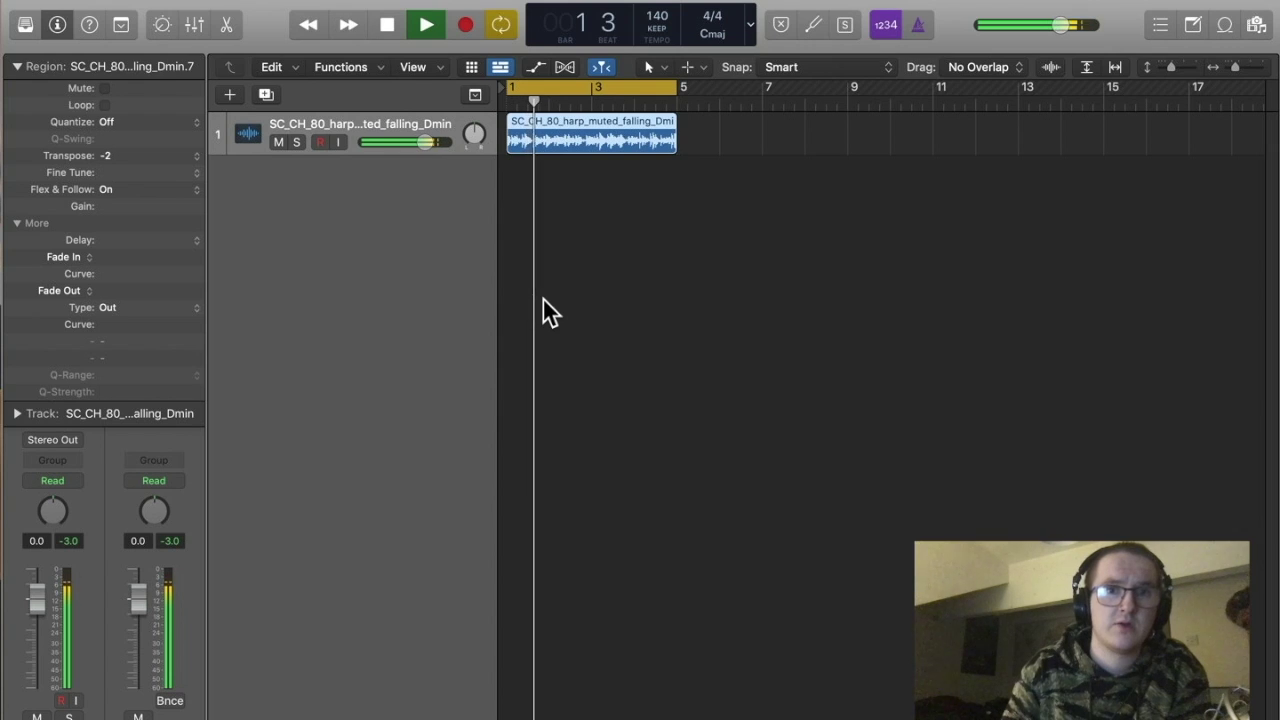
key(space)
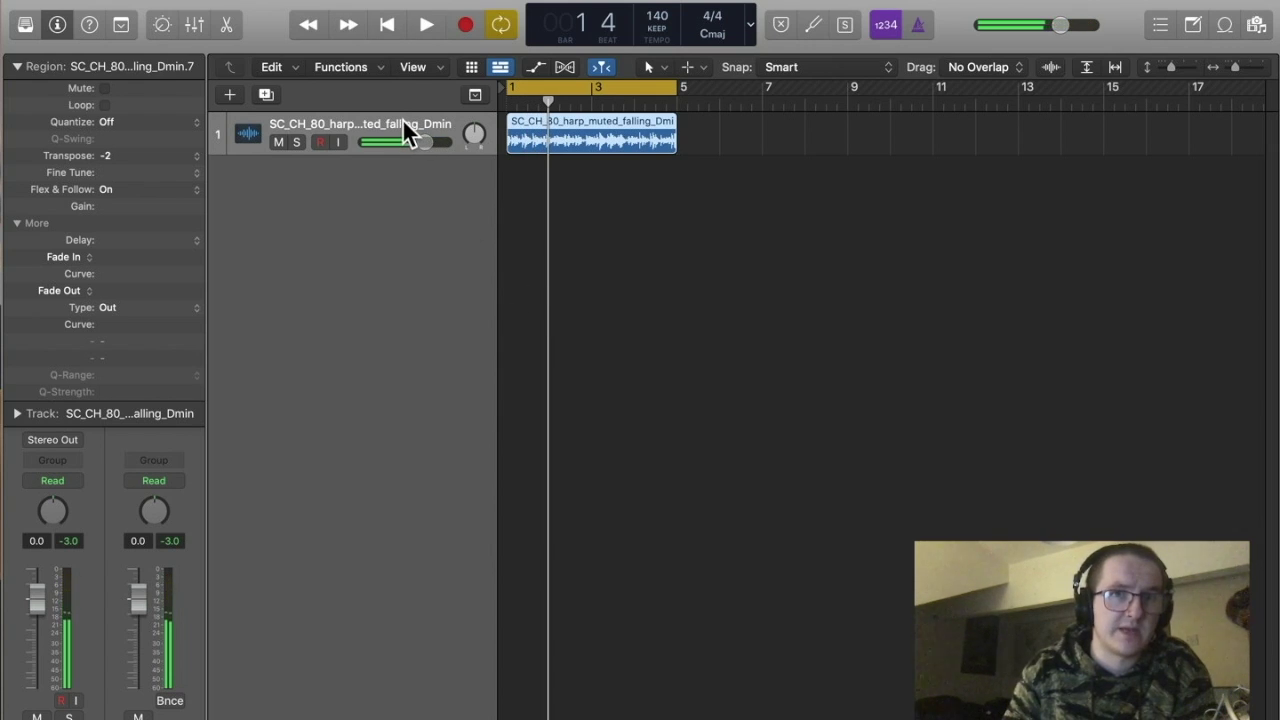
Rename the harp track to Cmin.
double_click(399, 122)
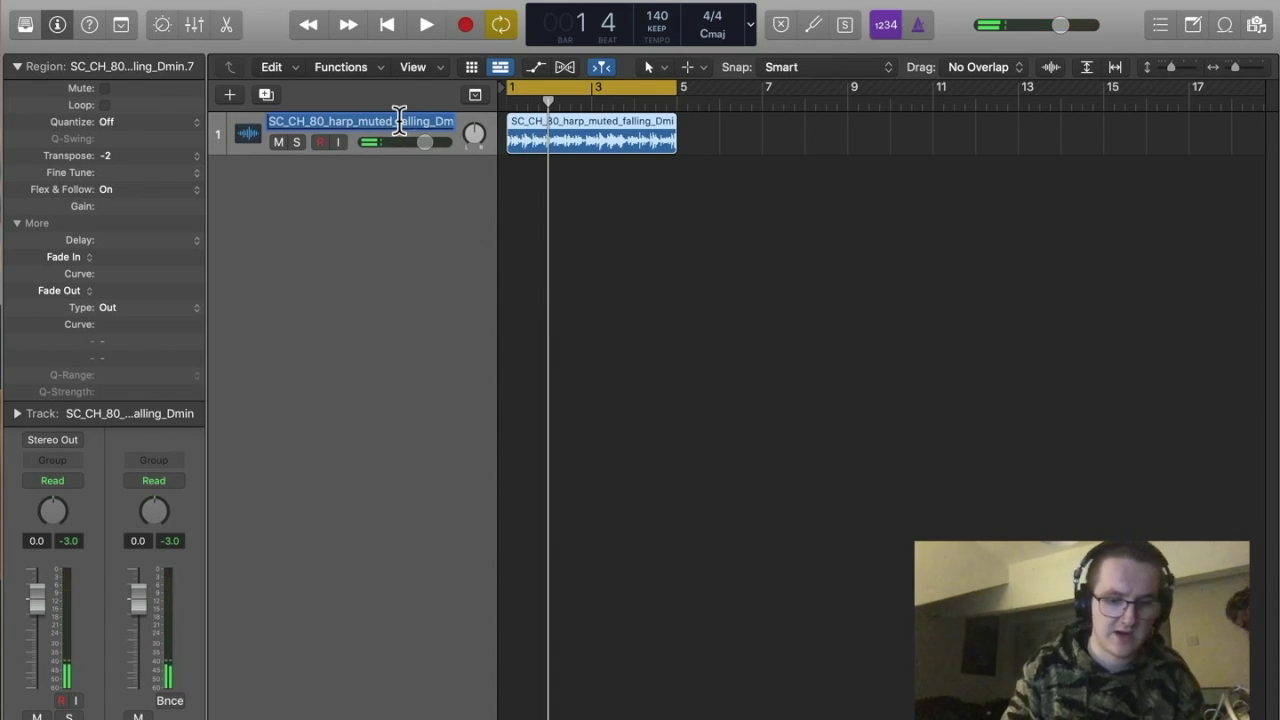
text(Cmin)
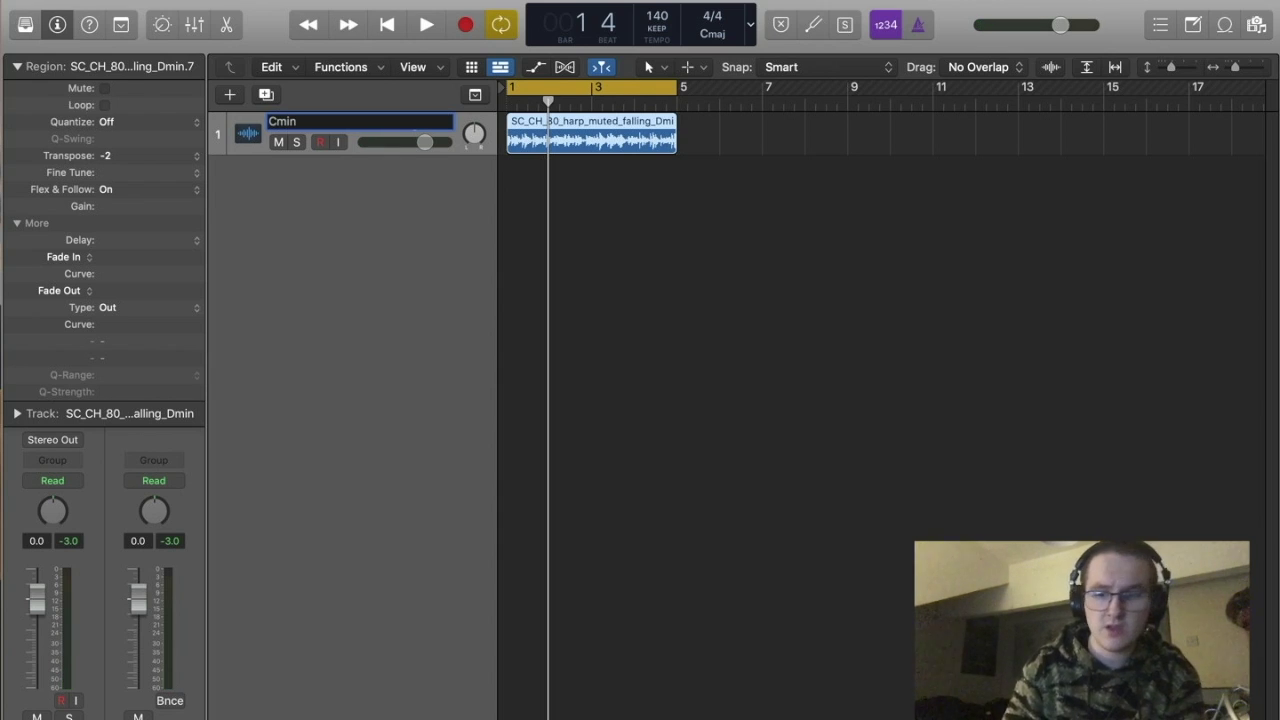
key(Return)
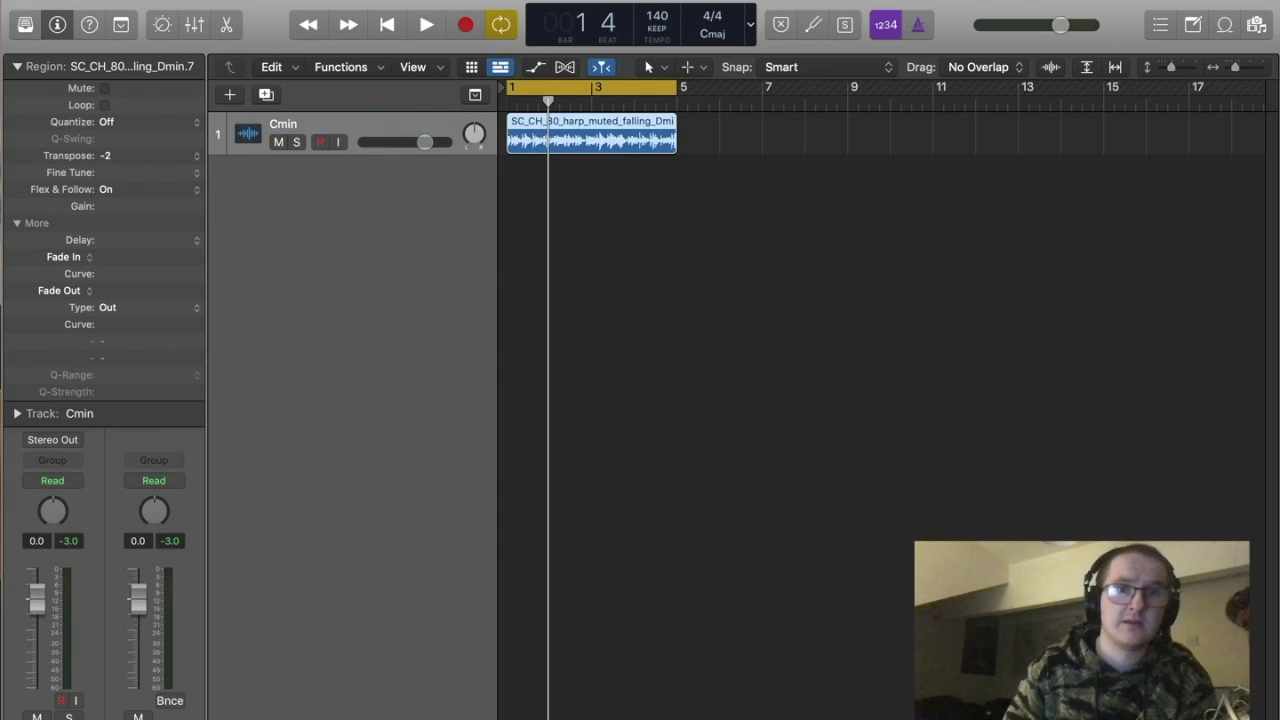
Audition the loop join at bar 5 using a temporary copy of the harp region, and restore the cycle range to bars 1–5.
click(16, 66)
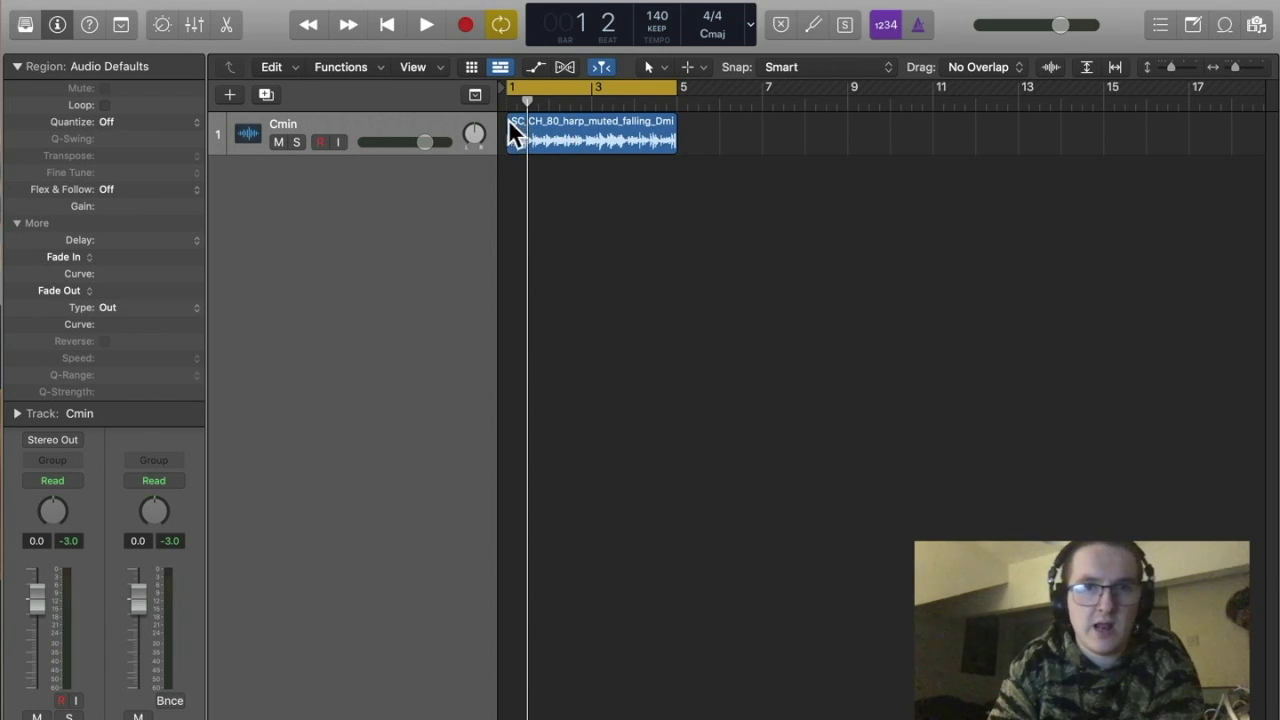
drag(517, 135, 507, 135)
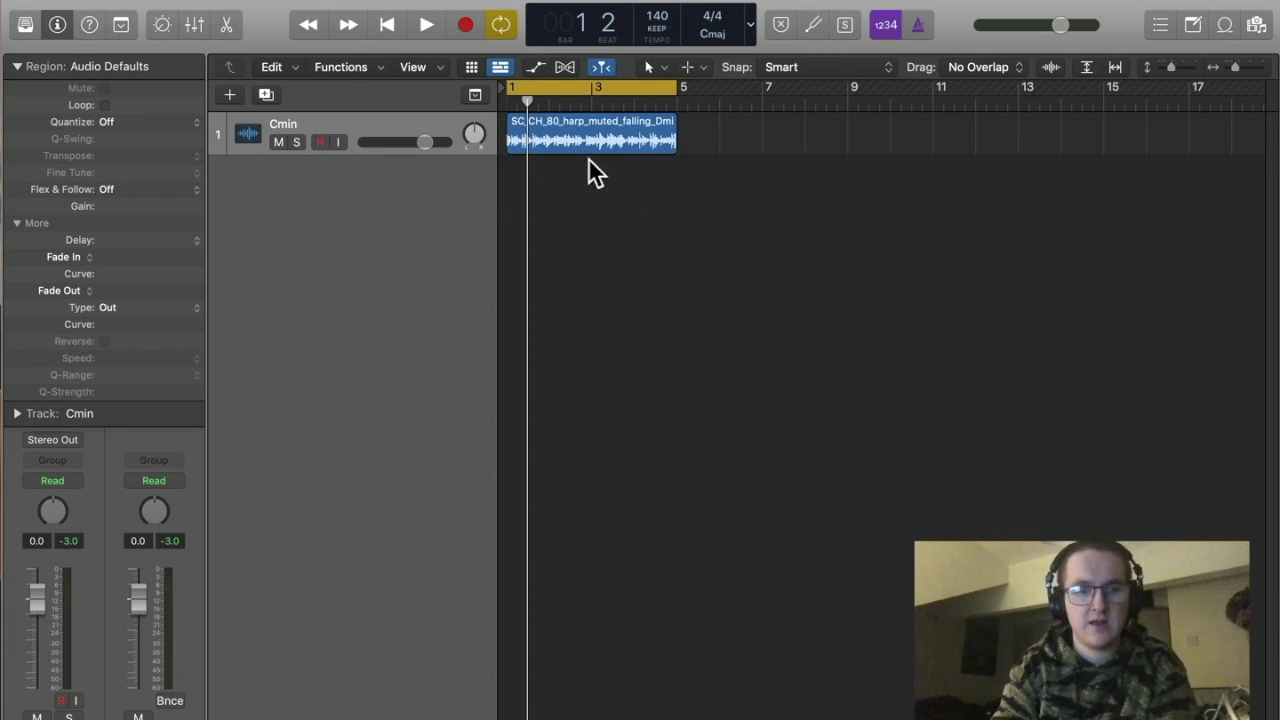
drag(560, 150, 737, 166)
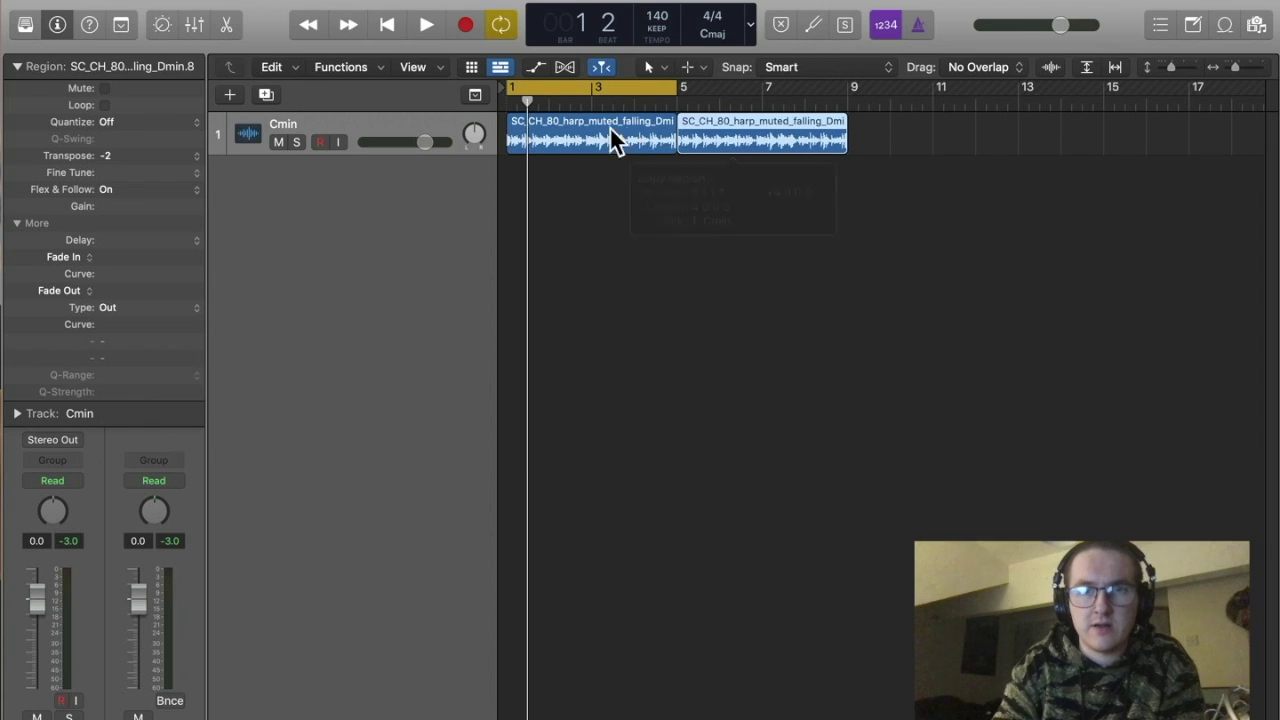
drag(672, 91, 851, 95)
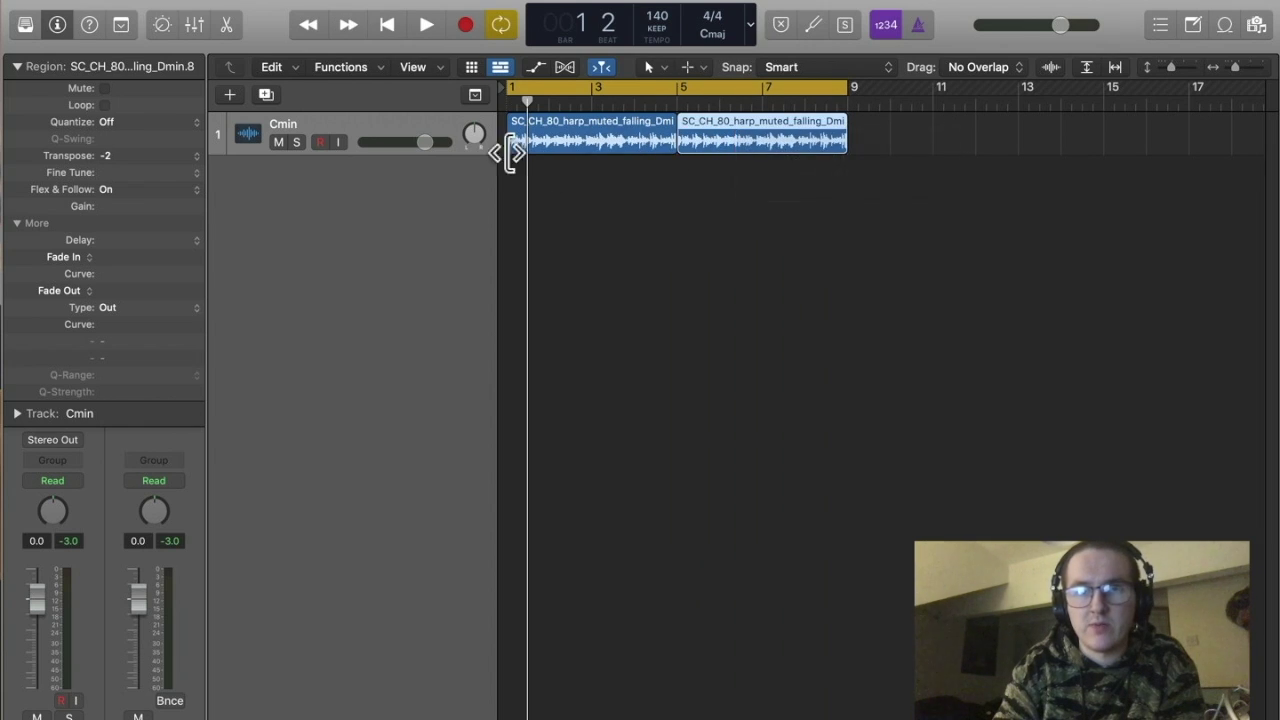
click(666, 100)
key(space)
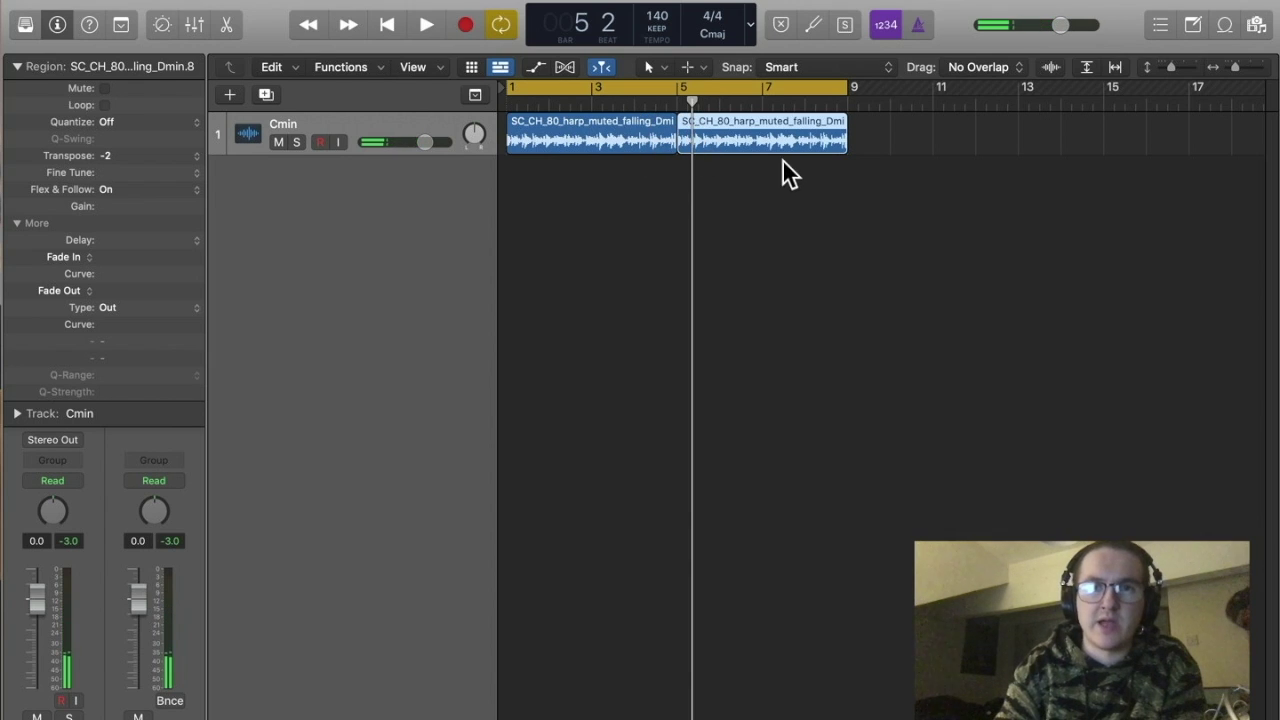
key(Delete)
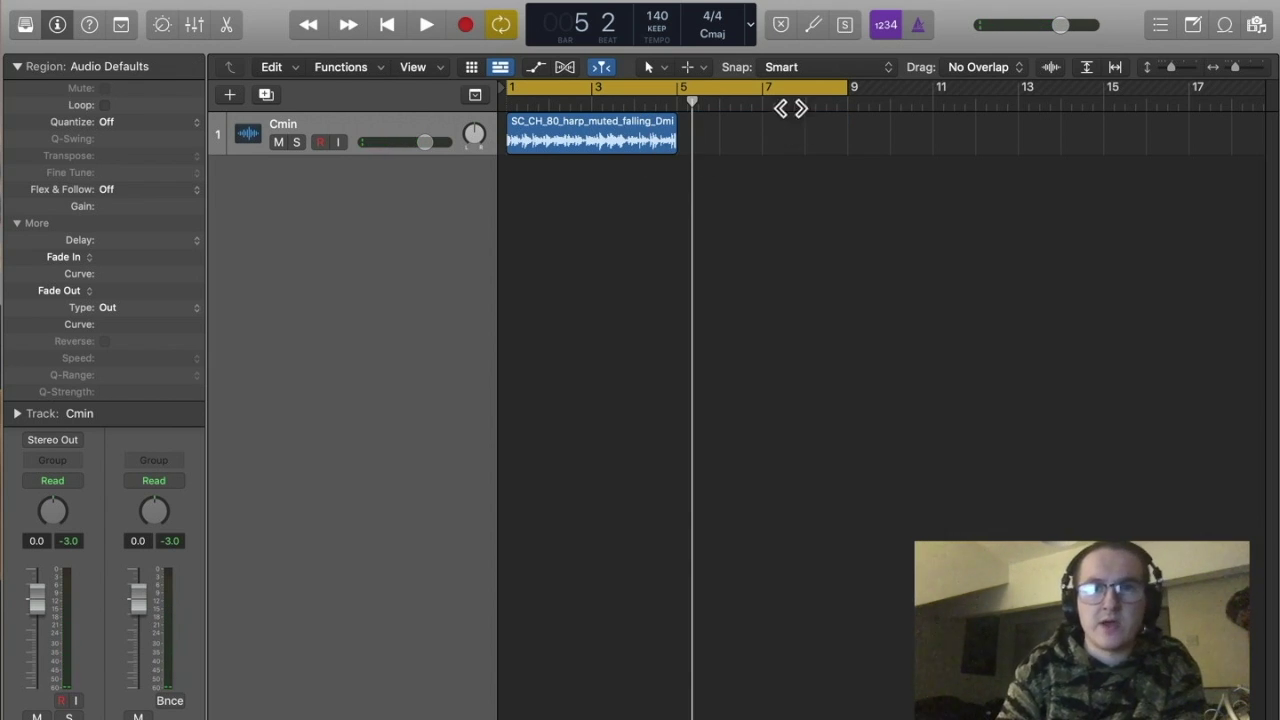
drag(845, 87, 677, 166)
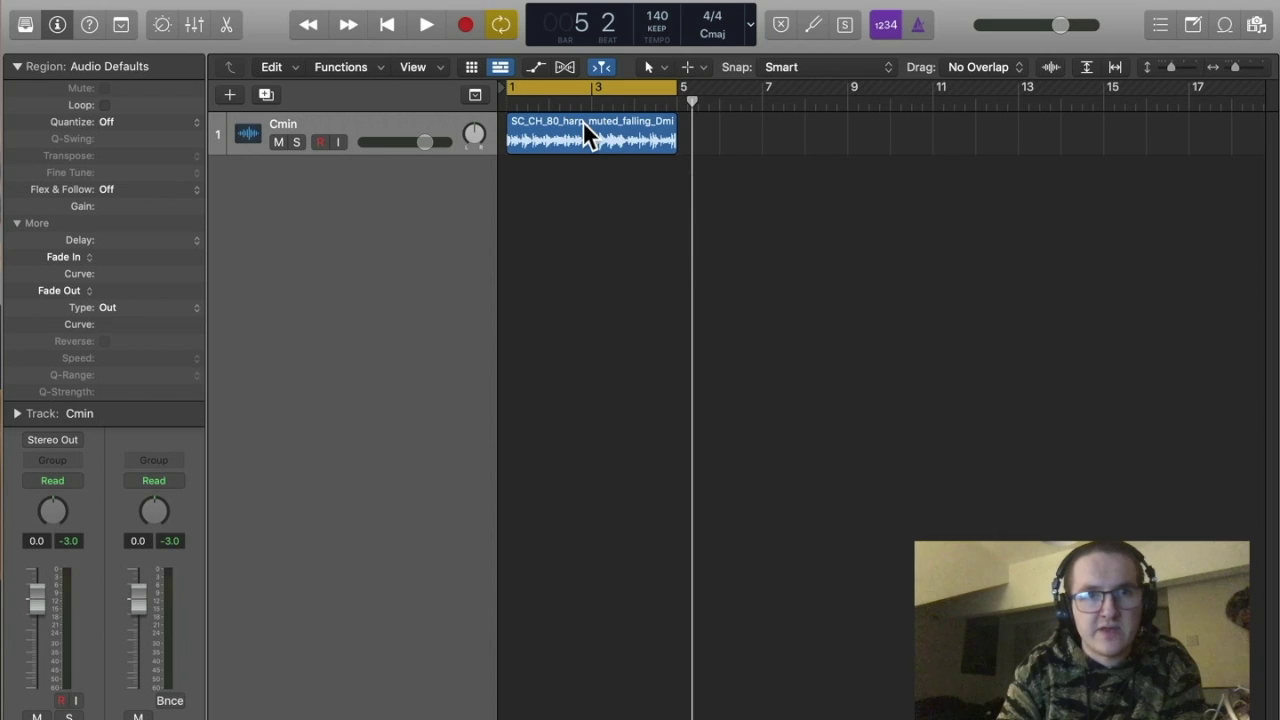
Set the harp region's Fade In to 110 and audition the start of the region.
click(17, 66)
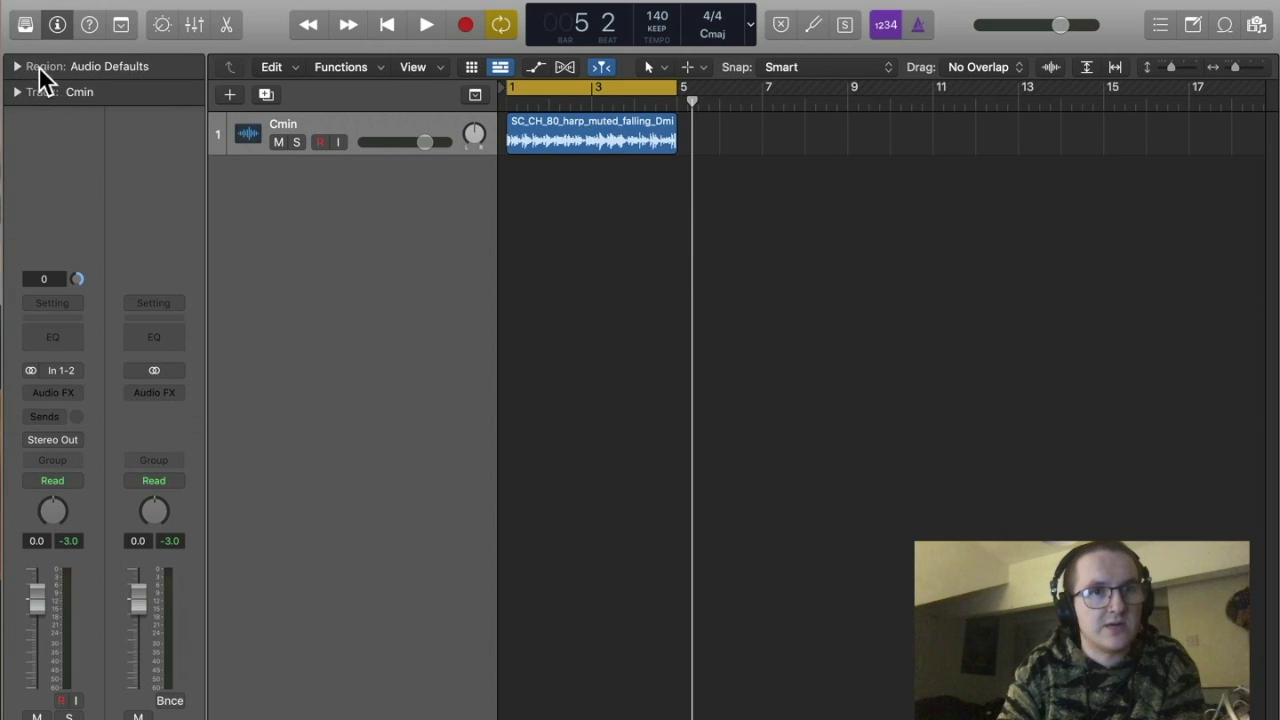
click(17, 66)
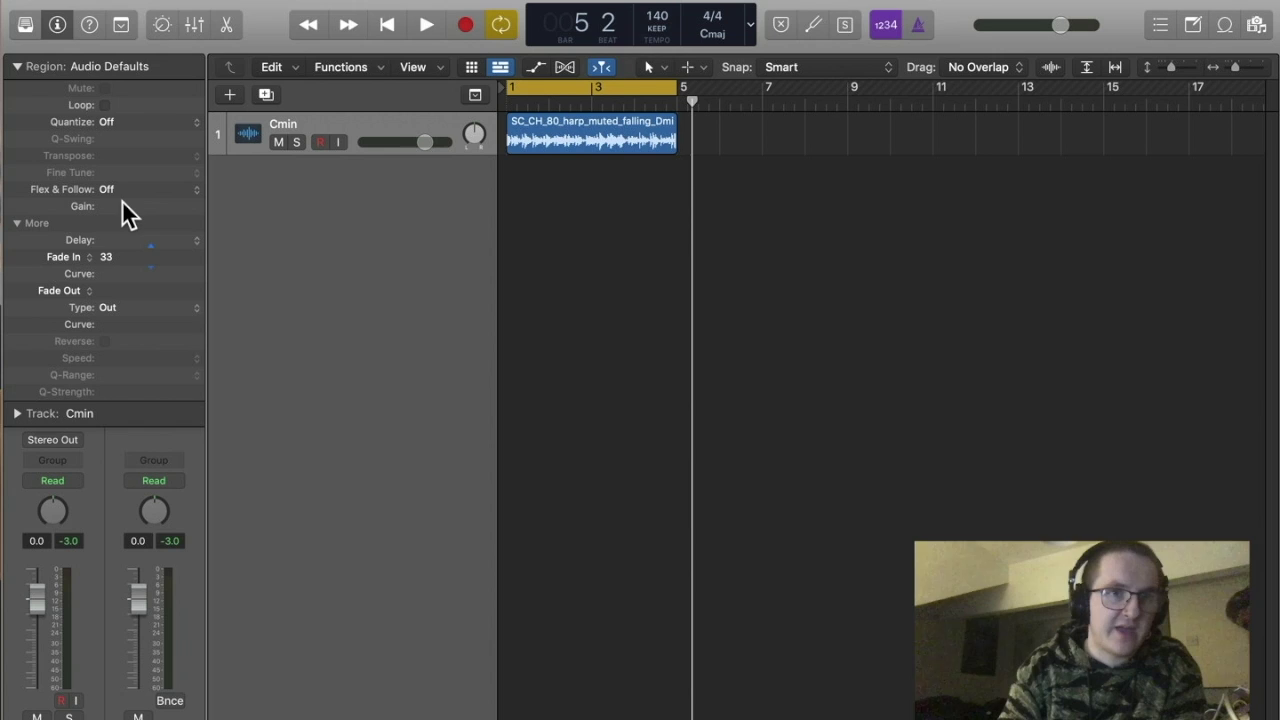
drag(125, 272, 125, 278)
drag(1172, 66, 1180, 65)
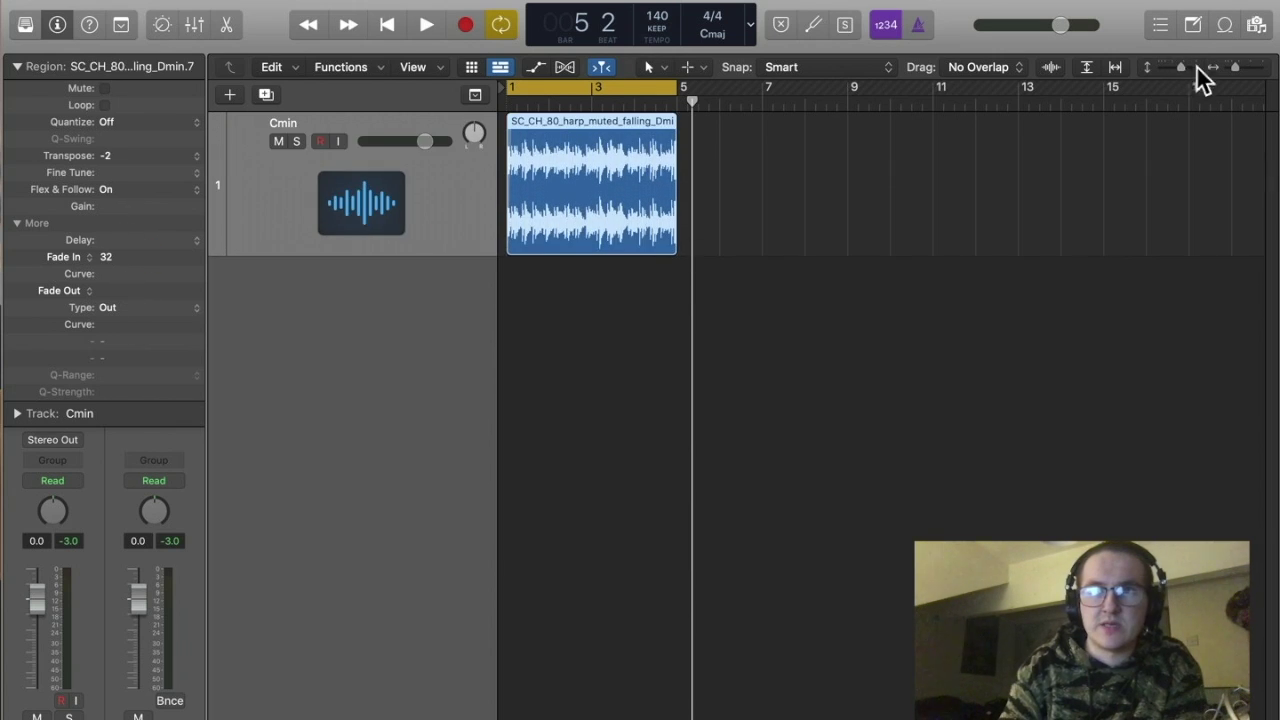
drag(1234, 66, 1239, 64)
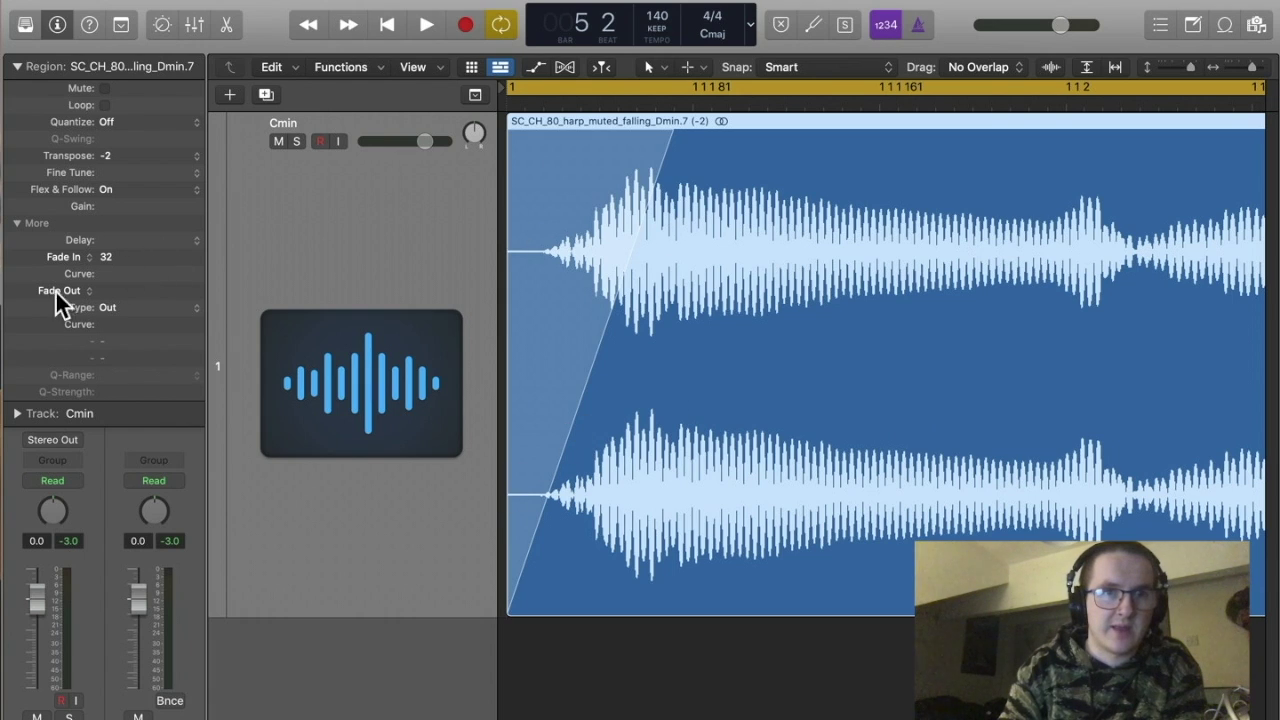
drag(110, 262, 123, 145)
key(space)
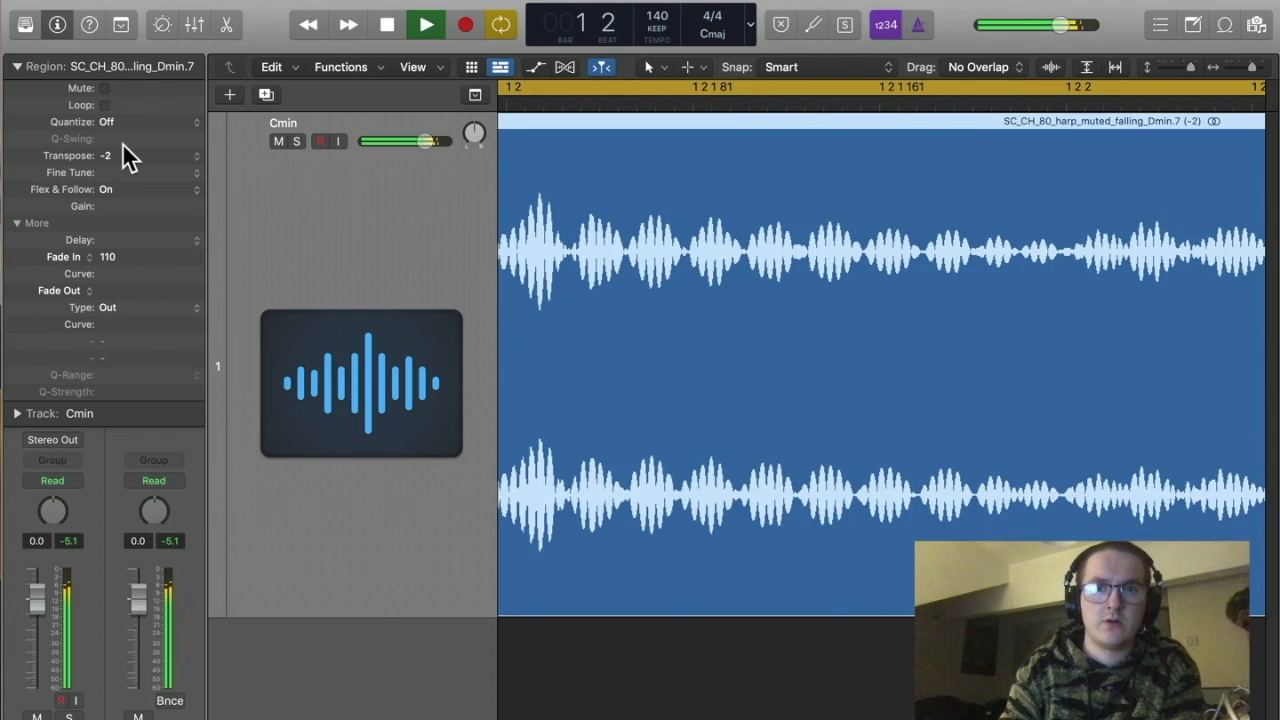
Stop playback and remove the harp region's fade-in.
key(space)
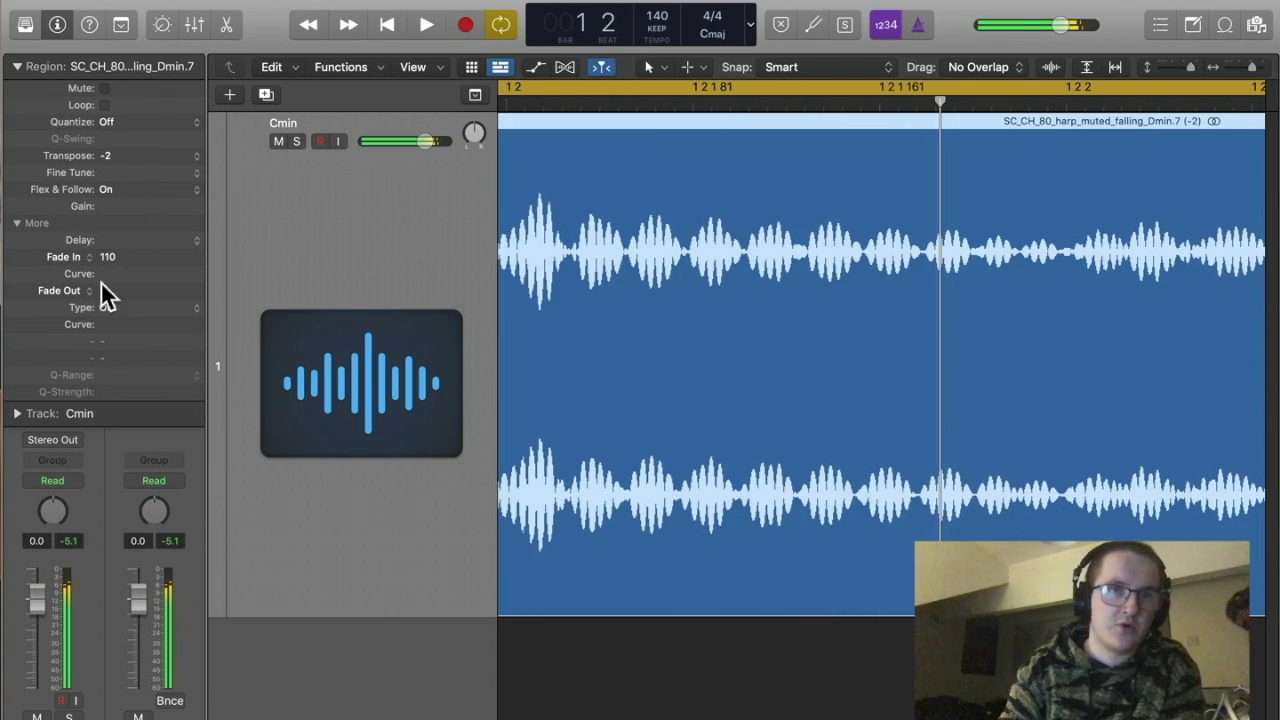
drag(111, 254, 120, 465)
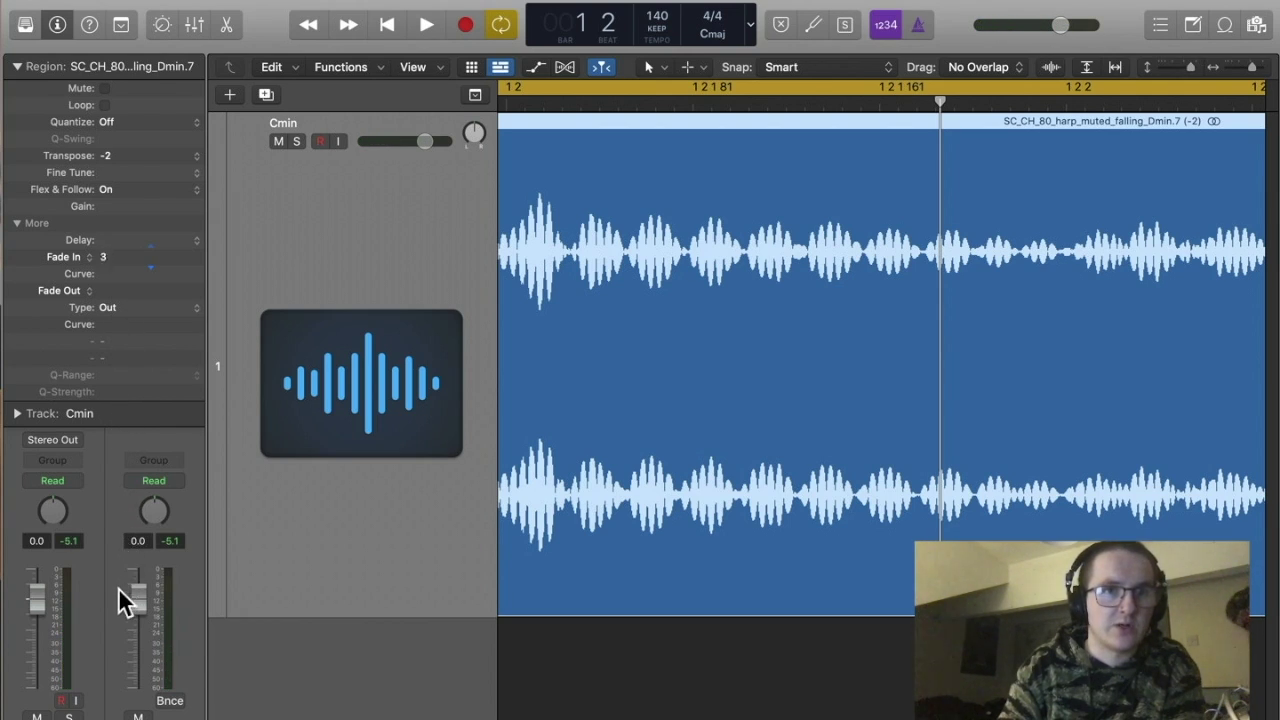
drag(1250, 66, 1243, 68)
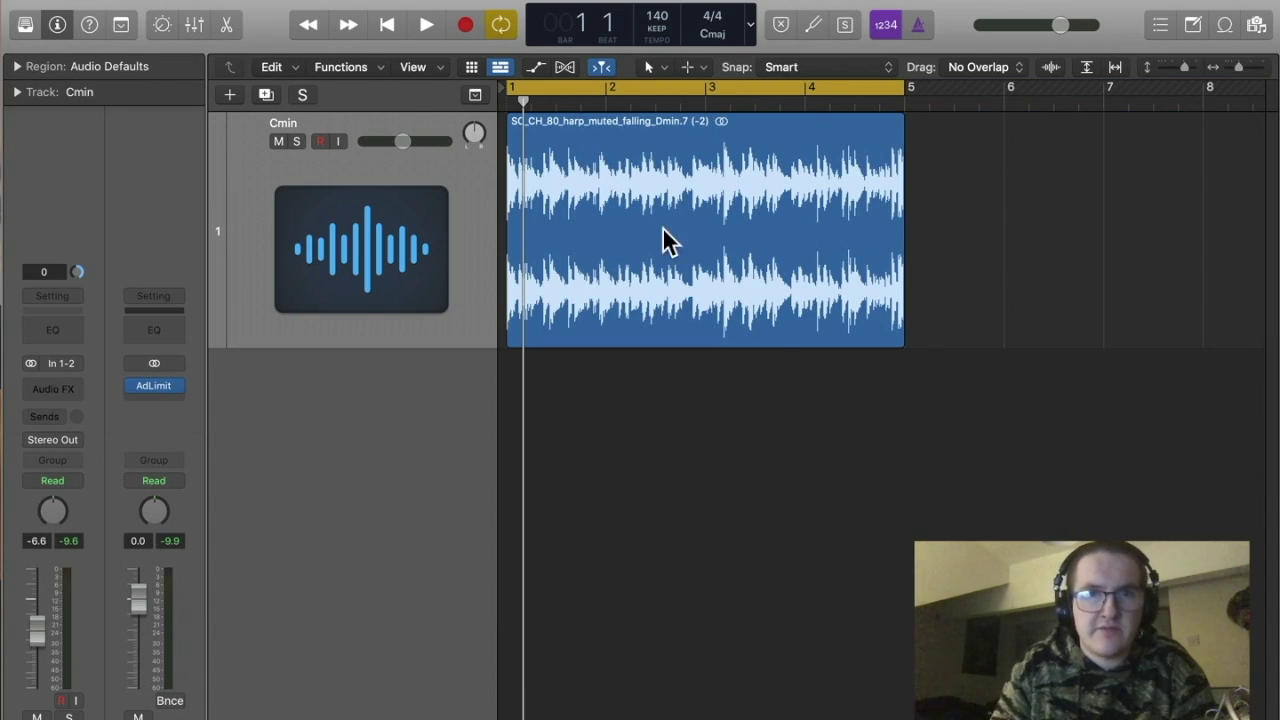
Reset the harp region's Transpose to 0, turn on Reverse and audition the reversed region.
click(620, 212)
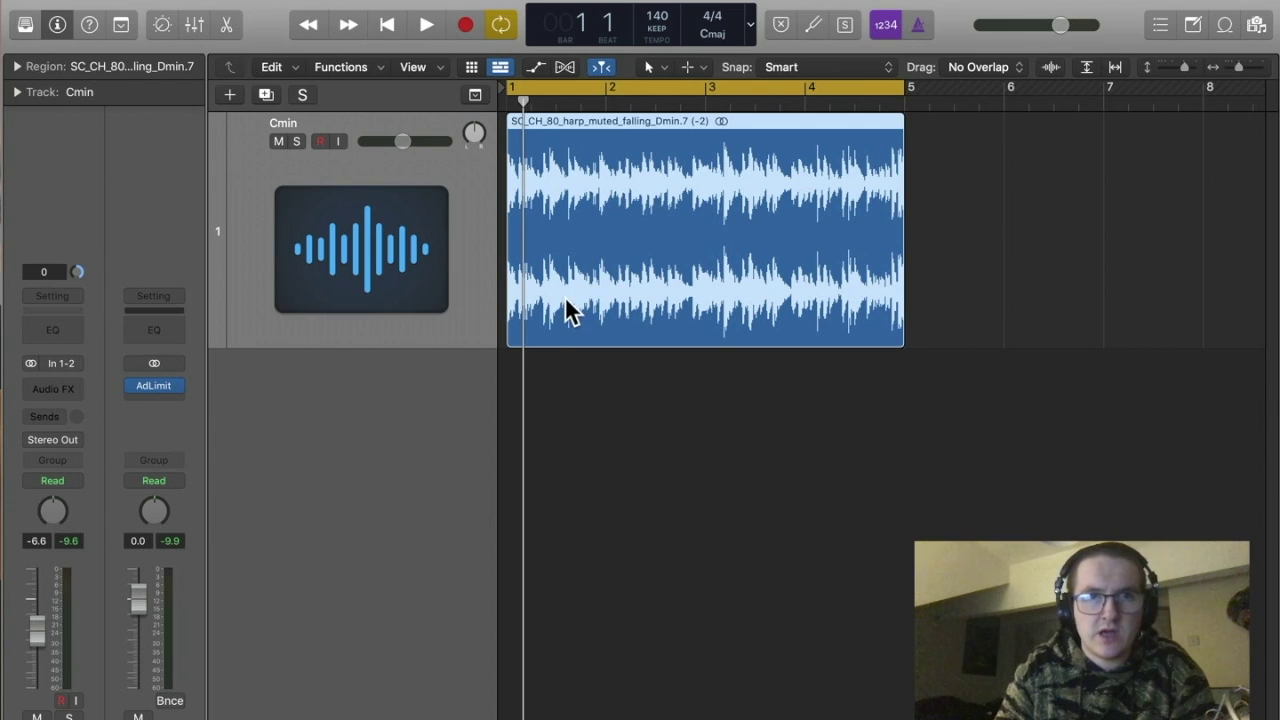
click(16, 67)
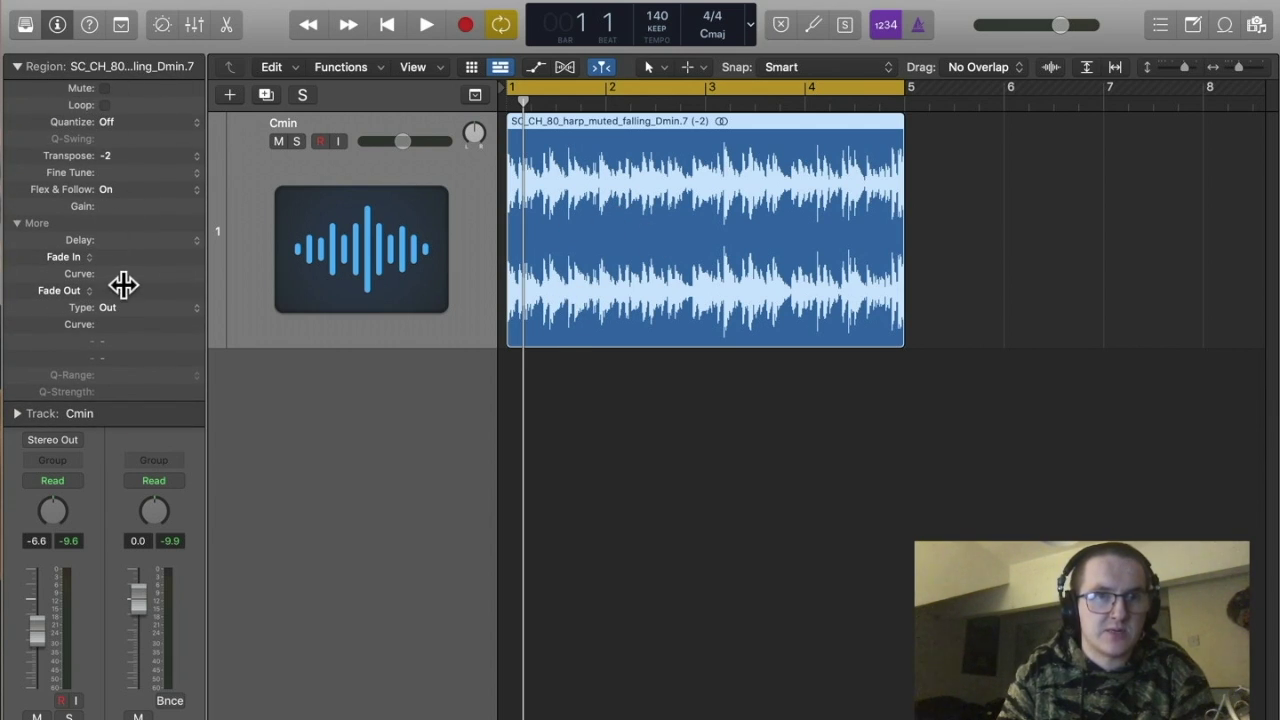
drag(110, 157, 117, 145)
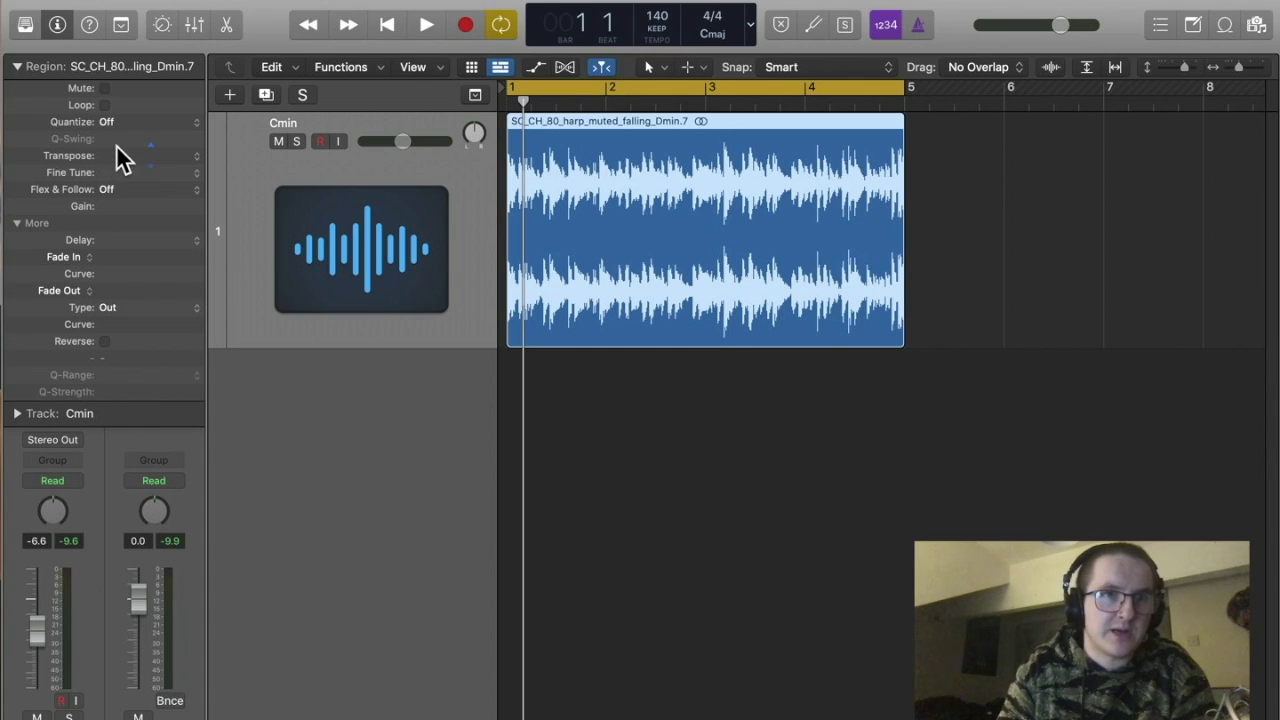
click(104, 342)
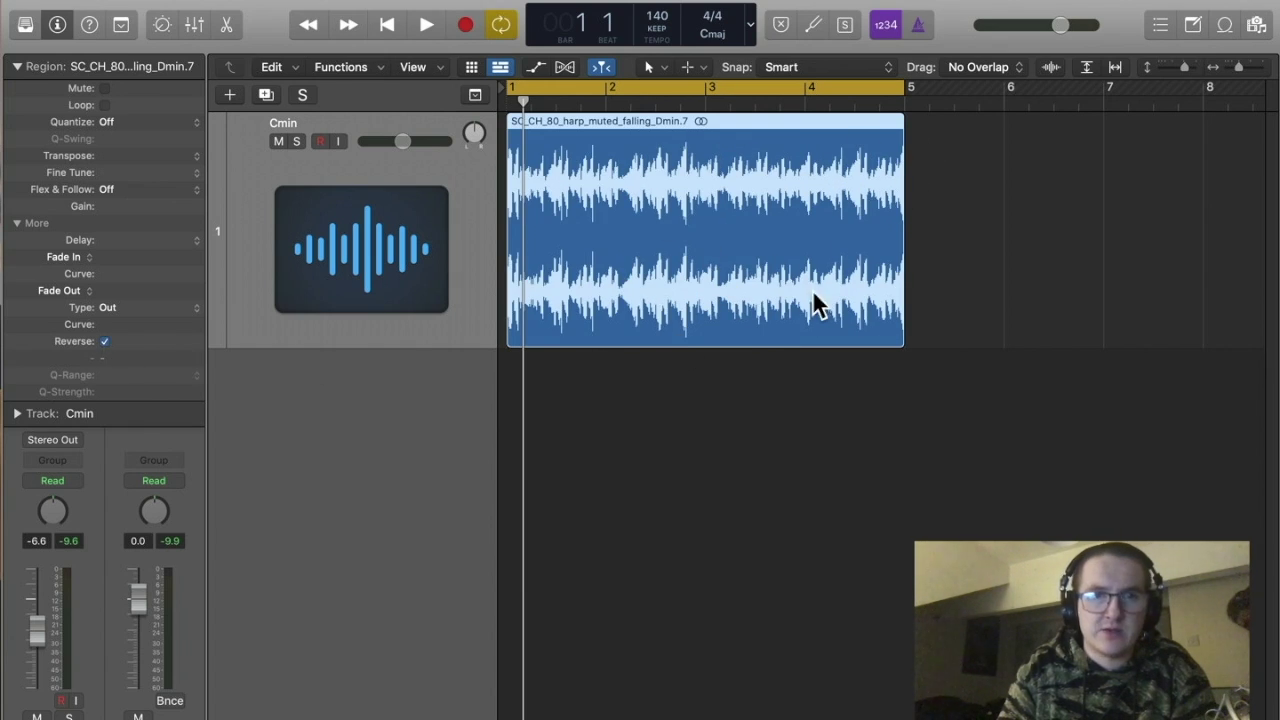
key(space)
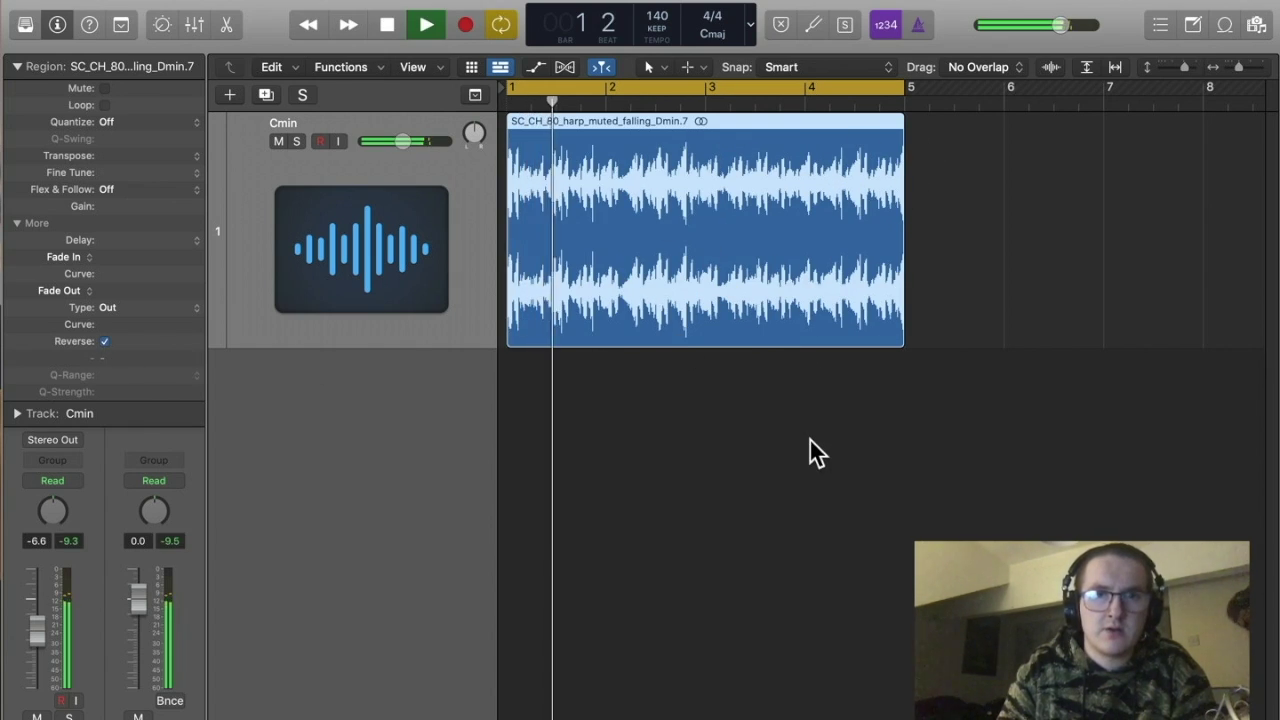
key(space)
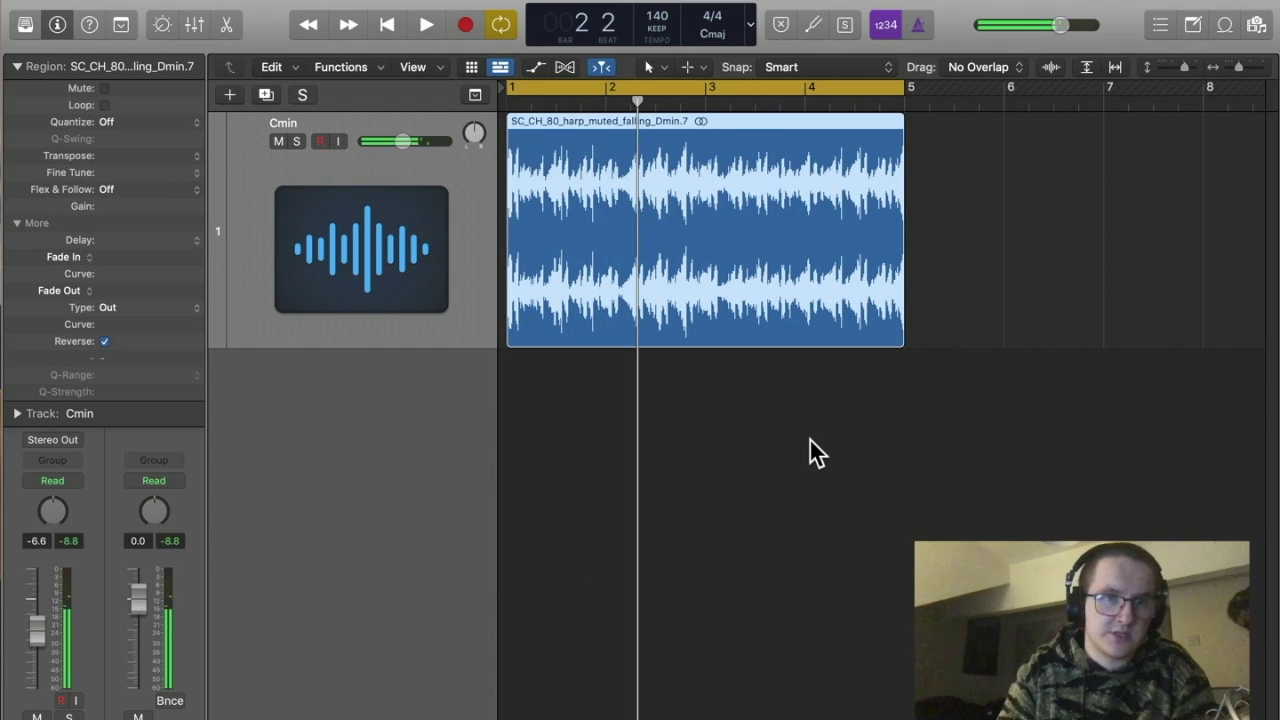
Turn off Reverse for the harp region and set its Transpose to -2.
click(105, 342)
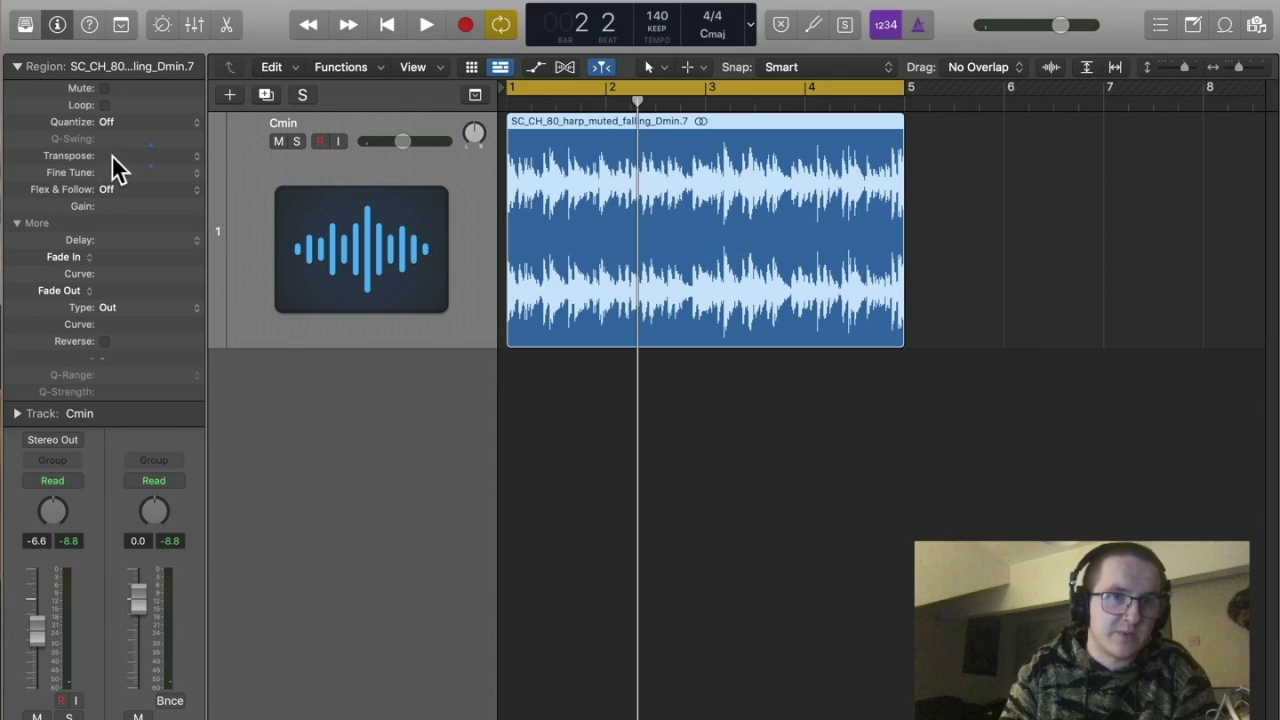
mouse_move(111, 146)
mouse_down()
mouse_move(115, 131)
mouse_move(114, 167)
mouse_up()
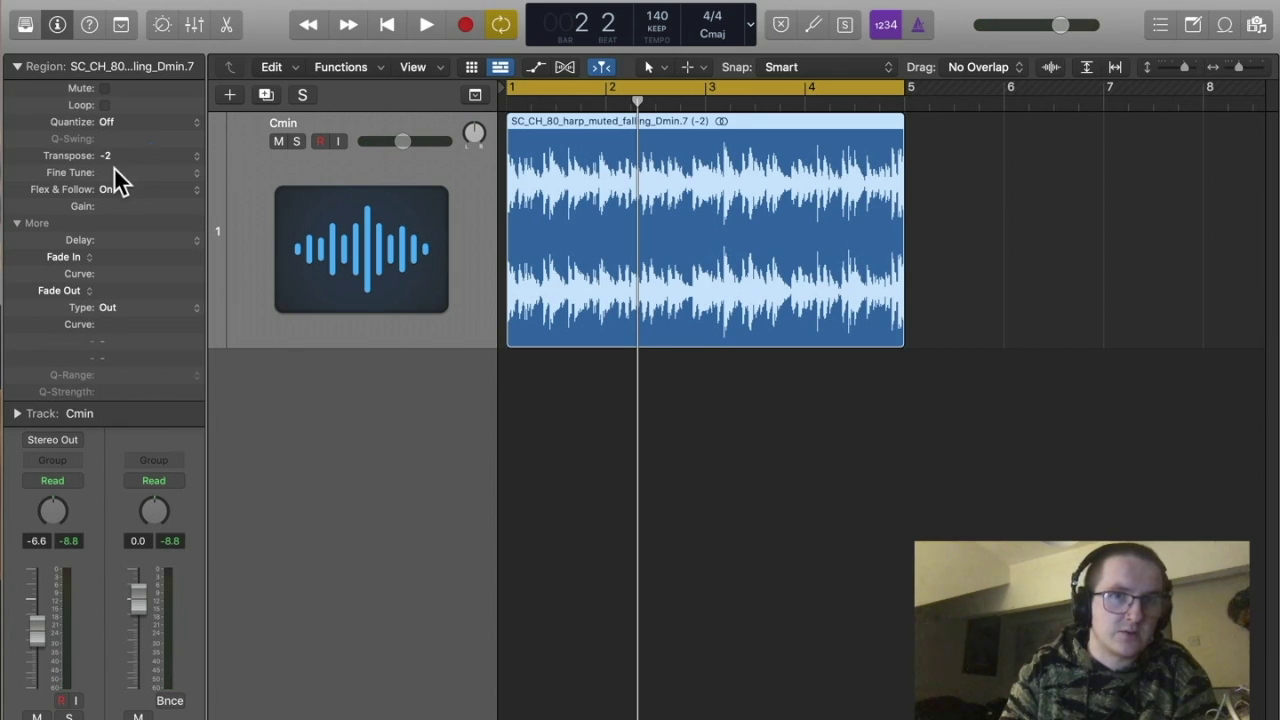
click(937, 486)
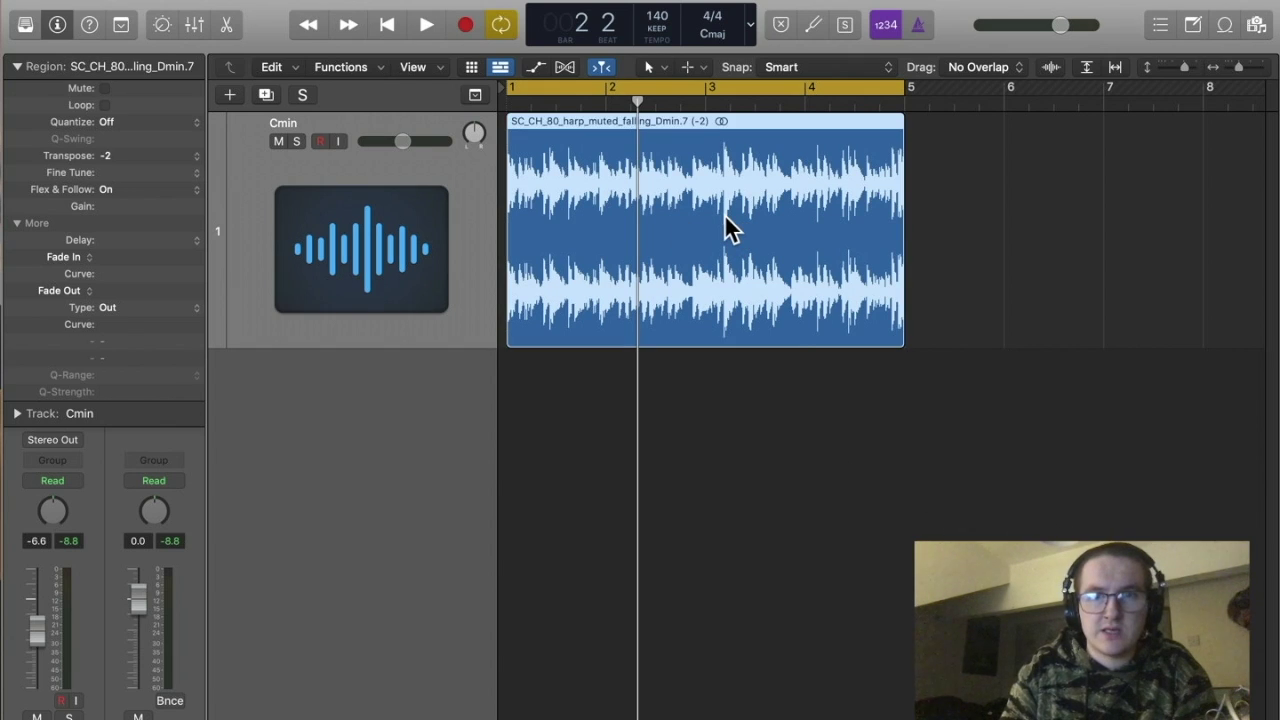
Examine the harp region in the audio editor's Track, File and Smart Tempo views, including the functions available for the file.
double_click(727, 218)
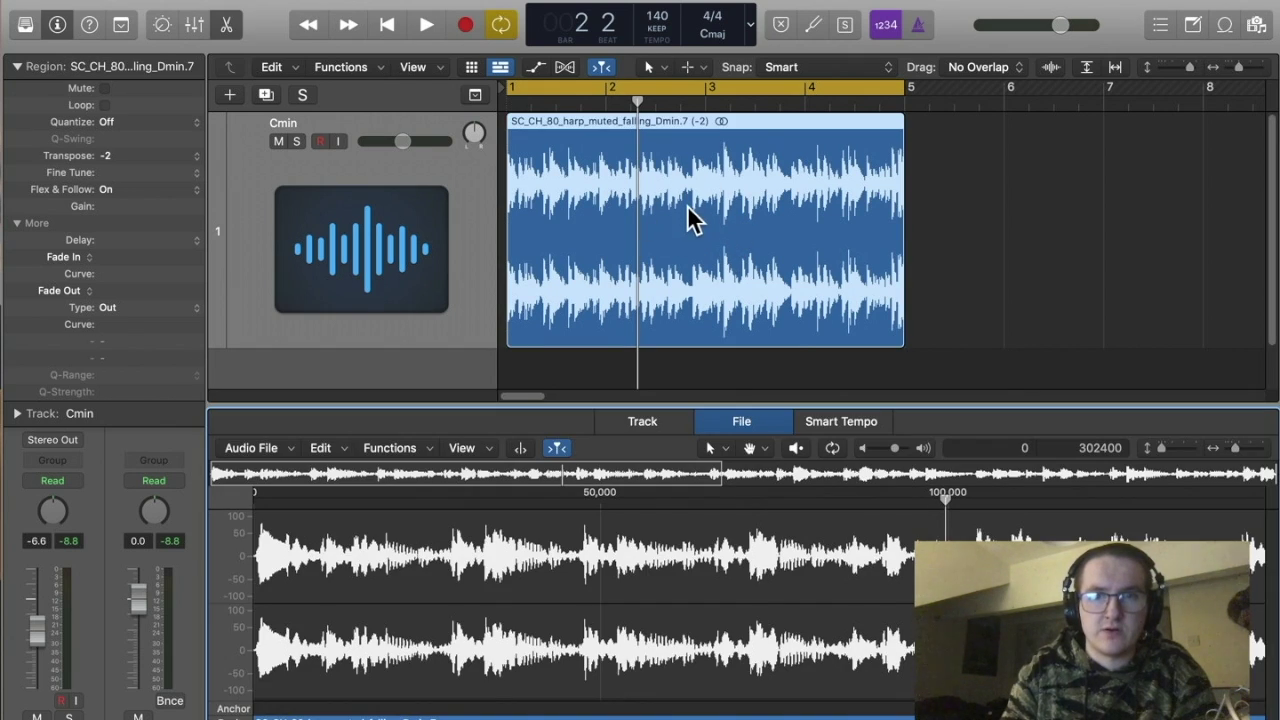
click(645, 423)
click(741, 423)
click(838, 421)
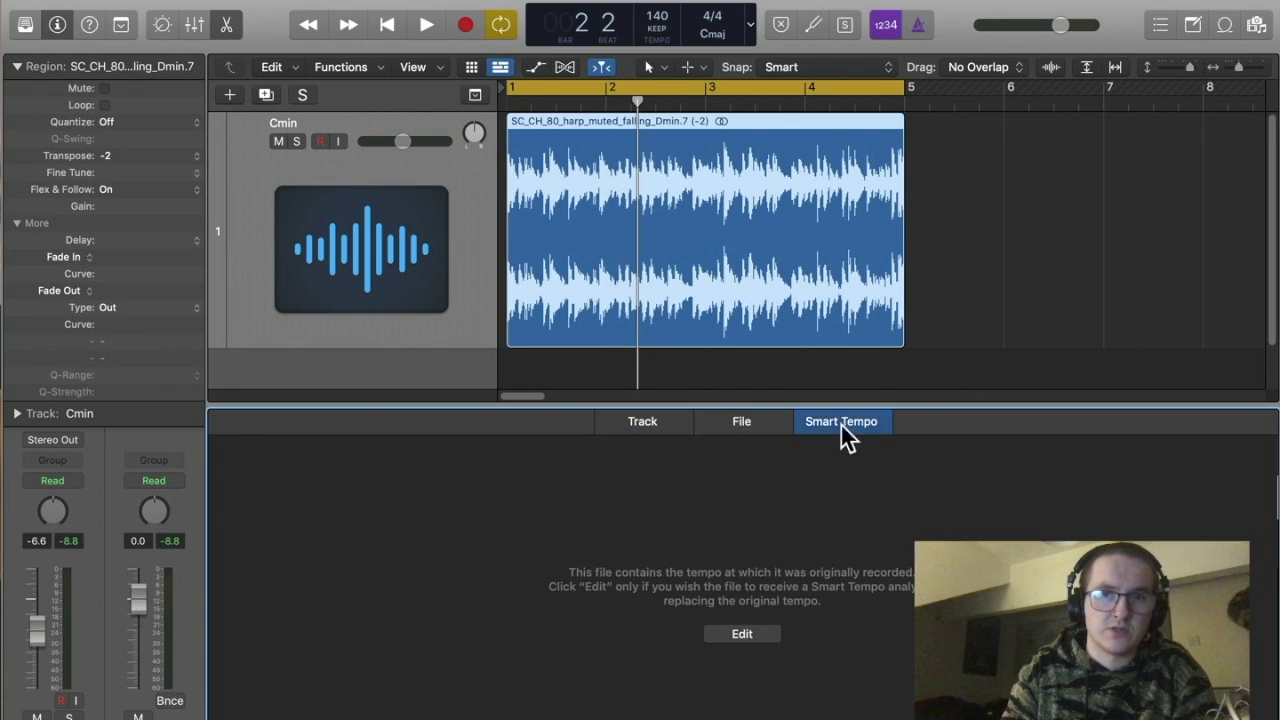
click(741, 423)
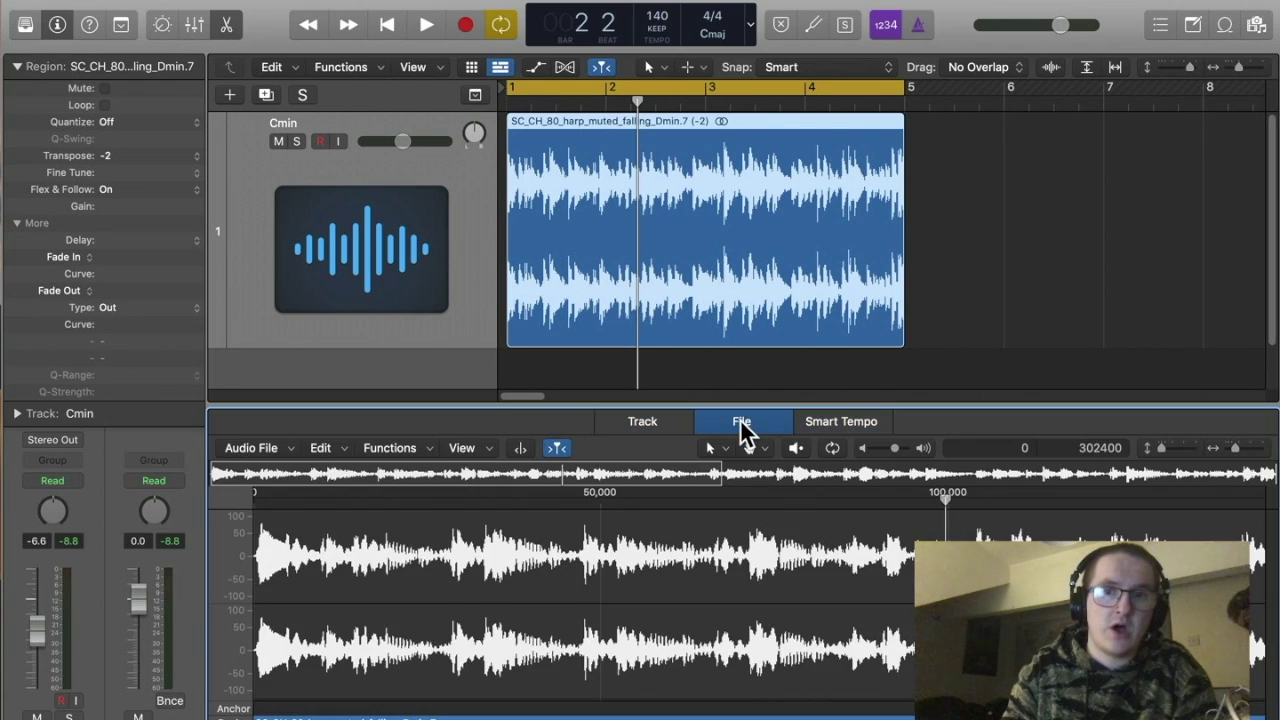
click(407, 447)
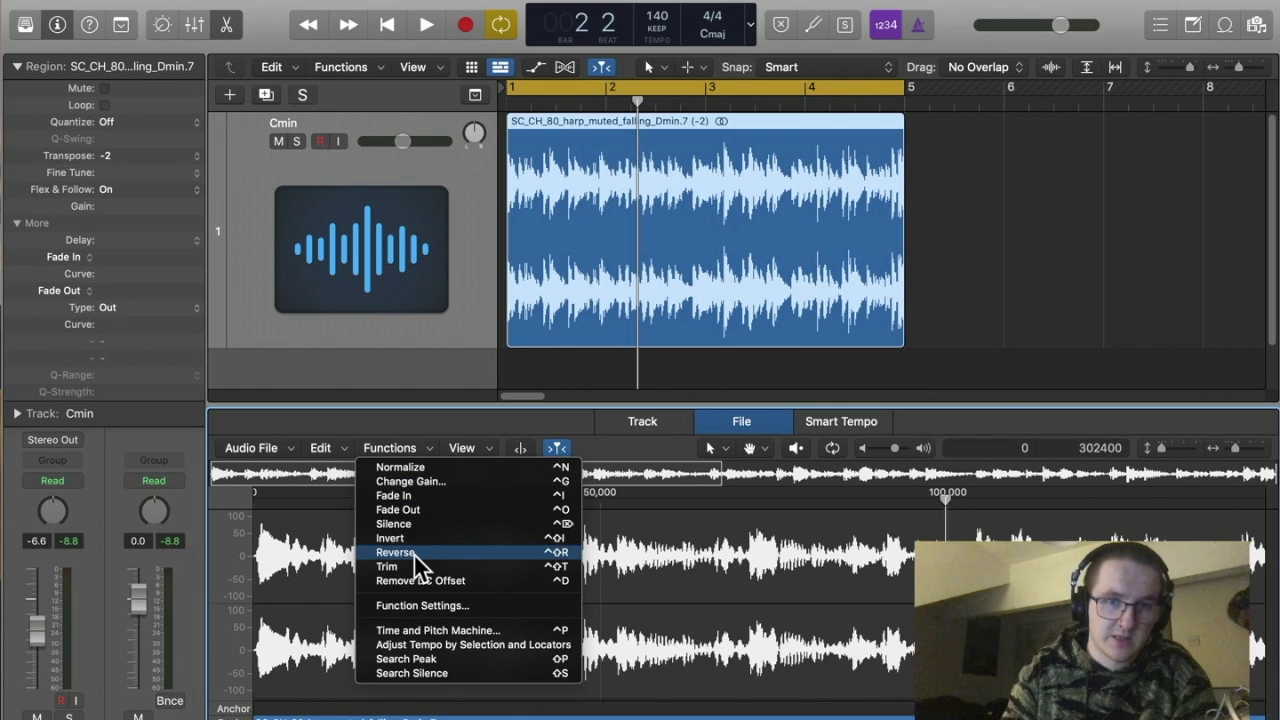
click(403, 450)
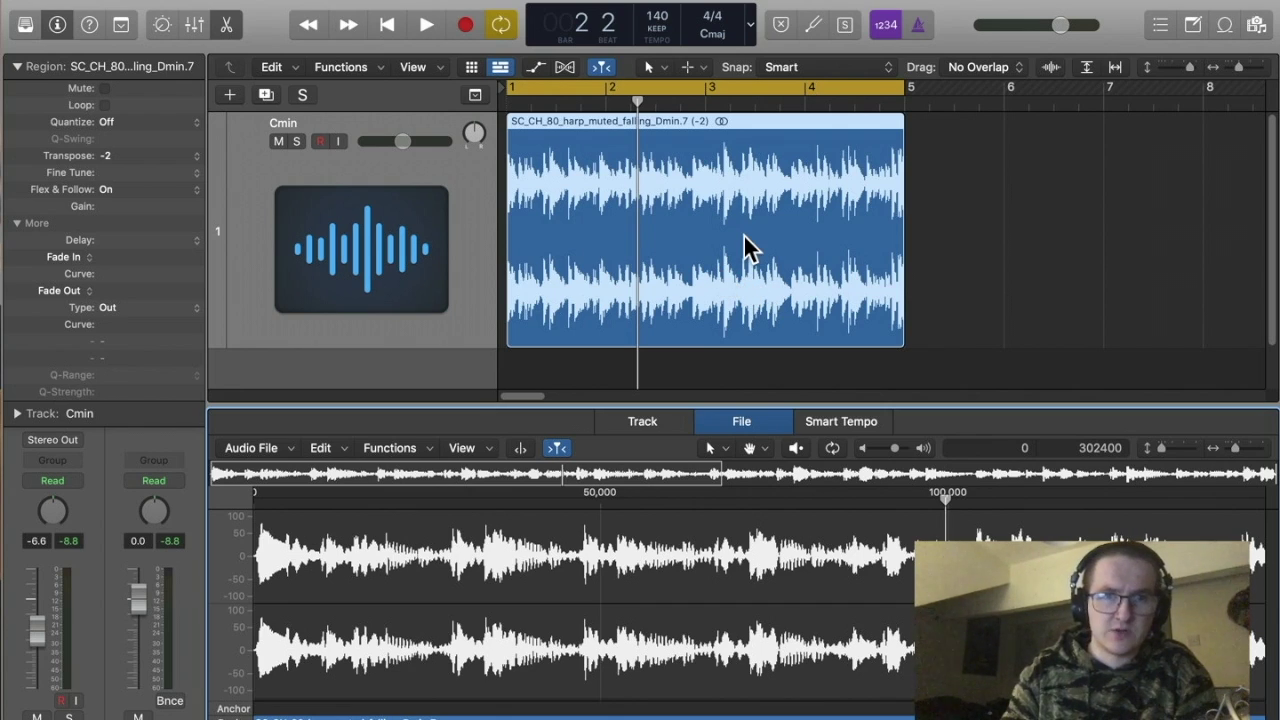
key(x)
key(x)
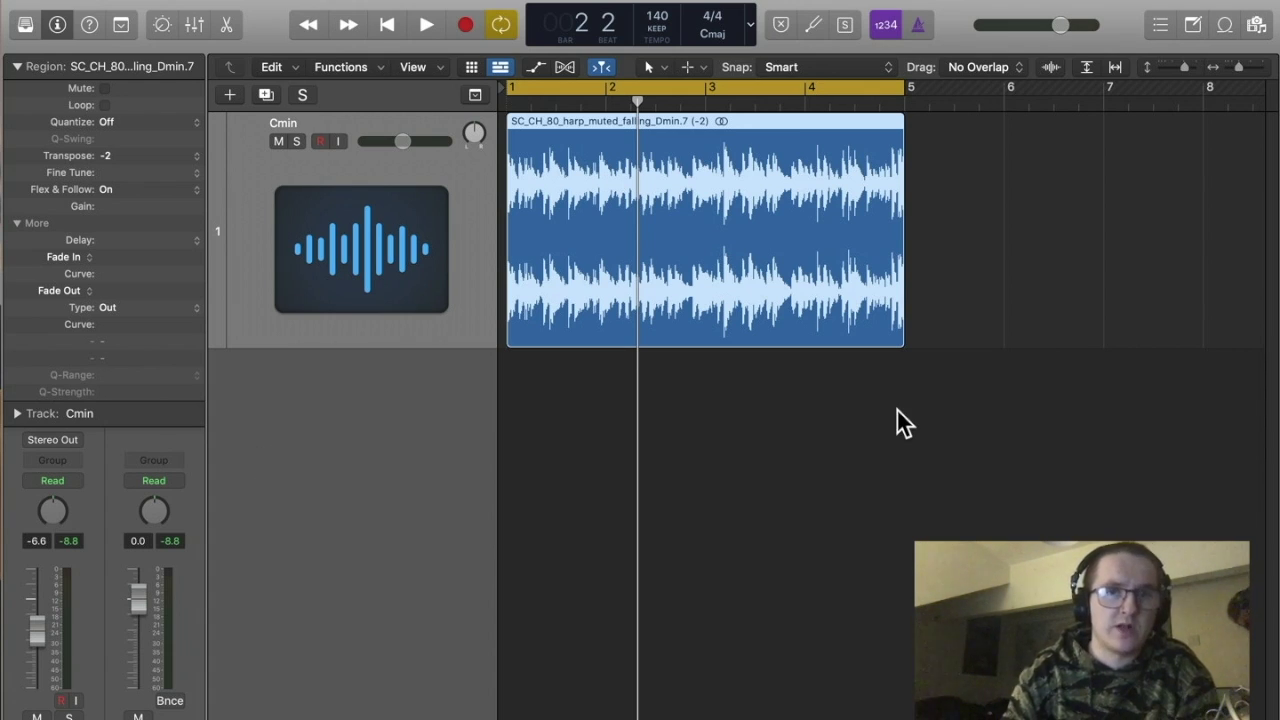
Add a send from the Cmin track to Bus 1 at +6.0 dB and check the Bus 1 channel in the mixer.
click(15, 67)
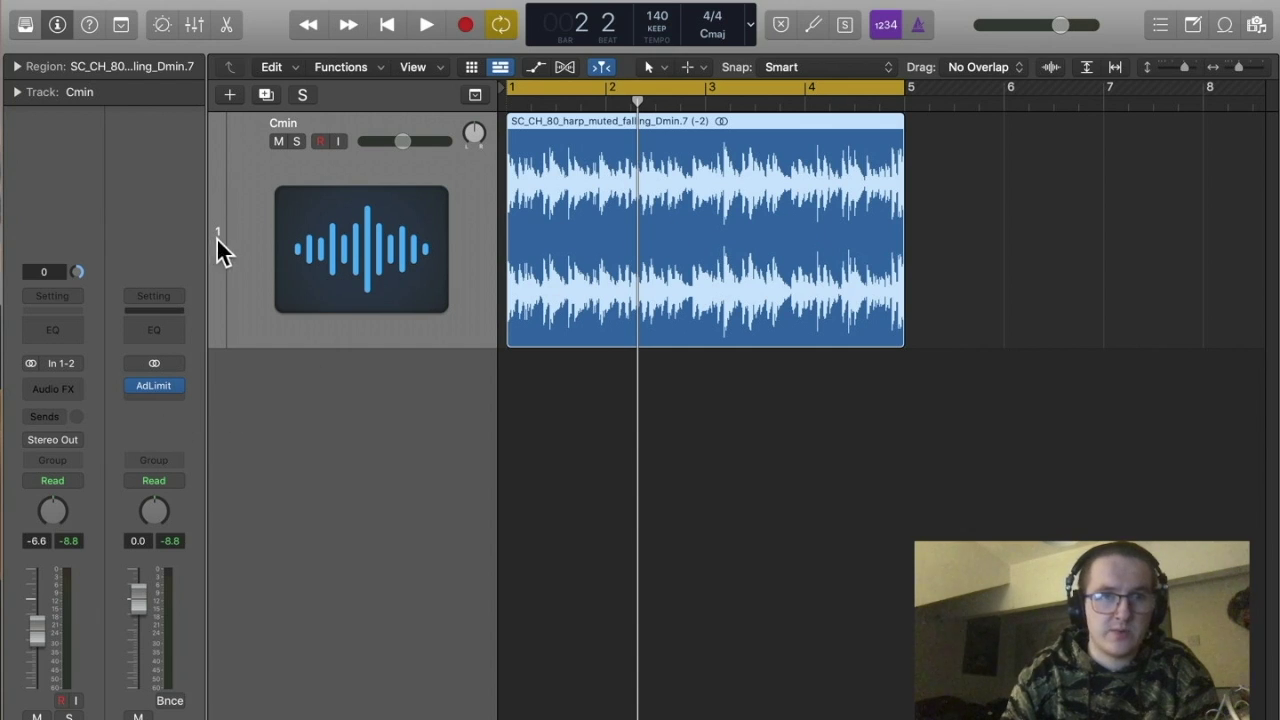
click(54, 418)
mouse_move(55, 441)
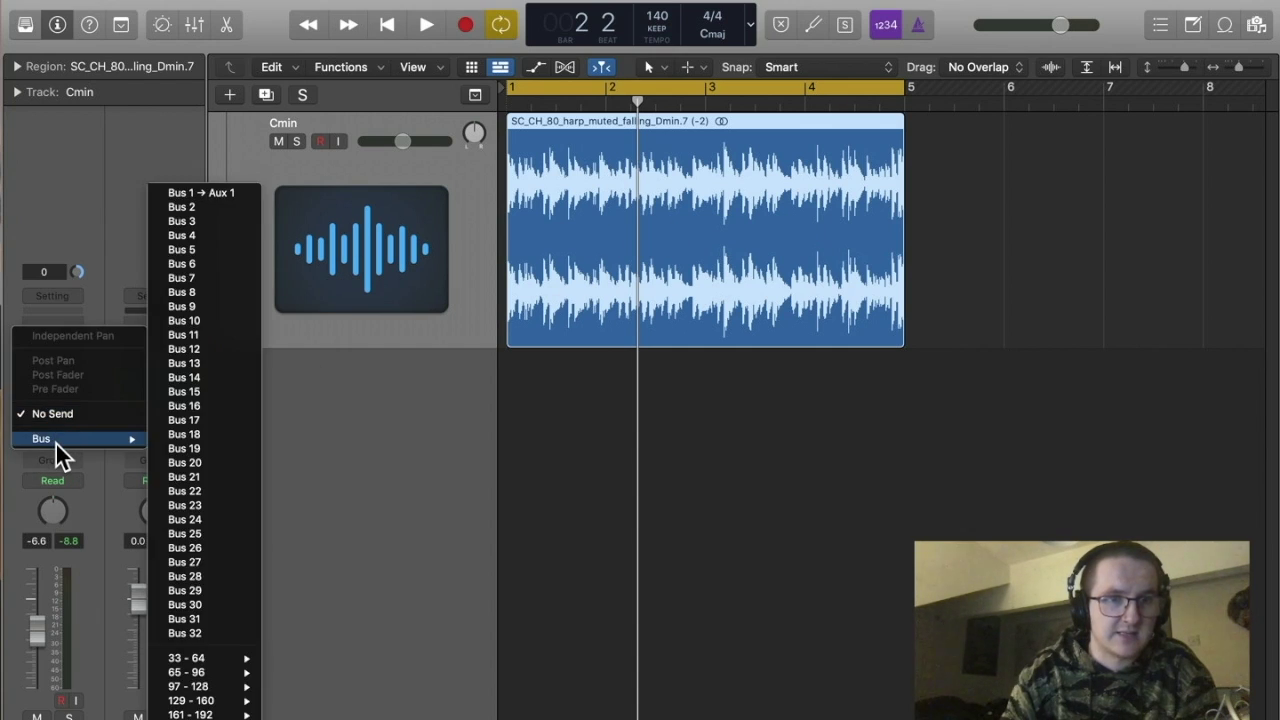
click(200, 193)
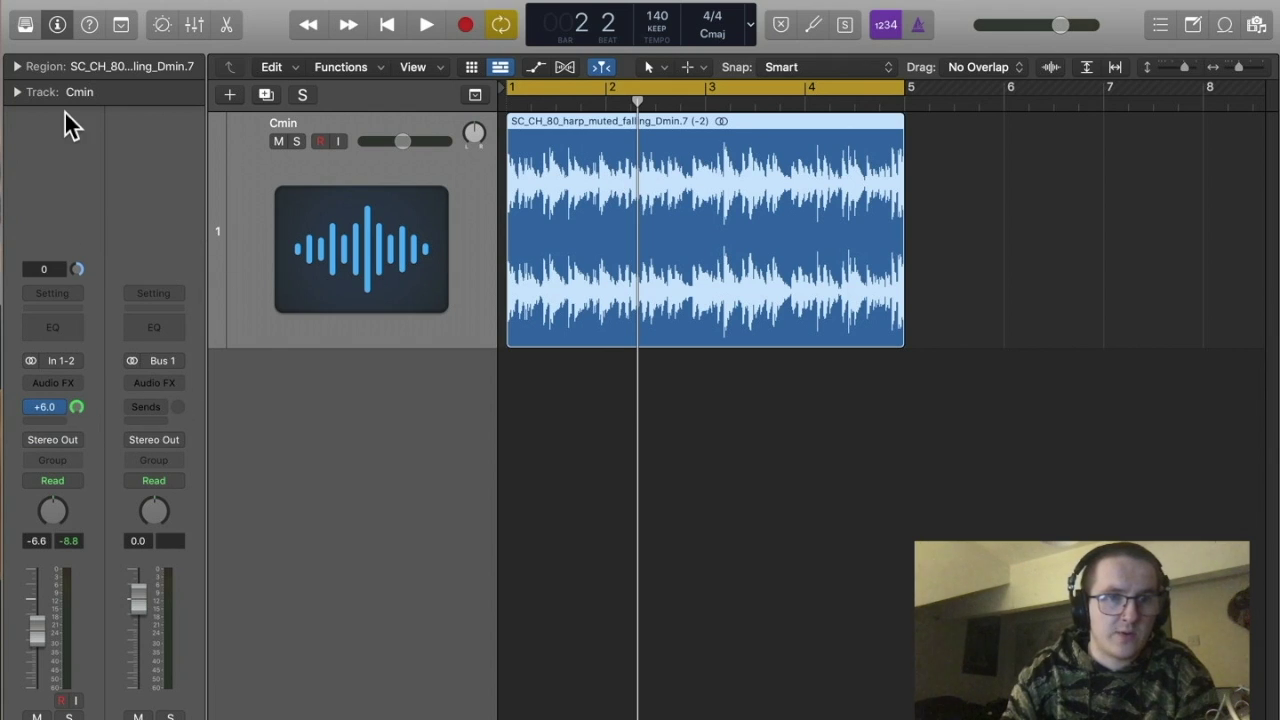
key(x)
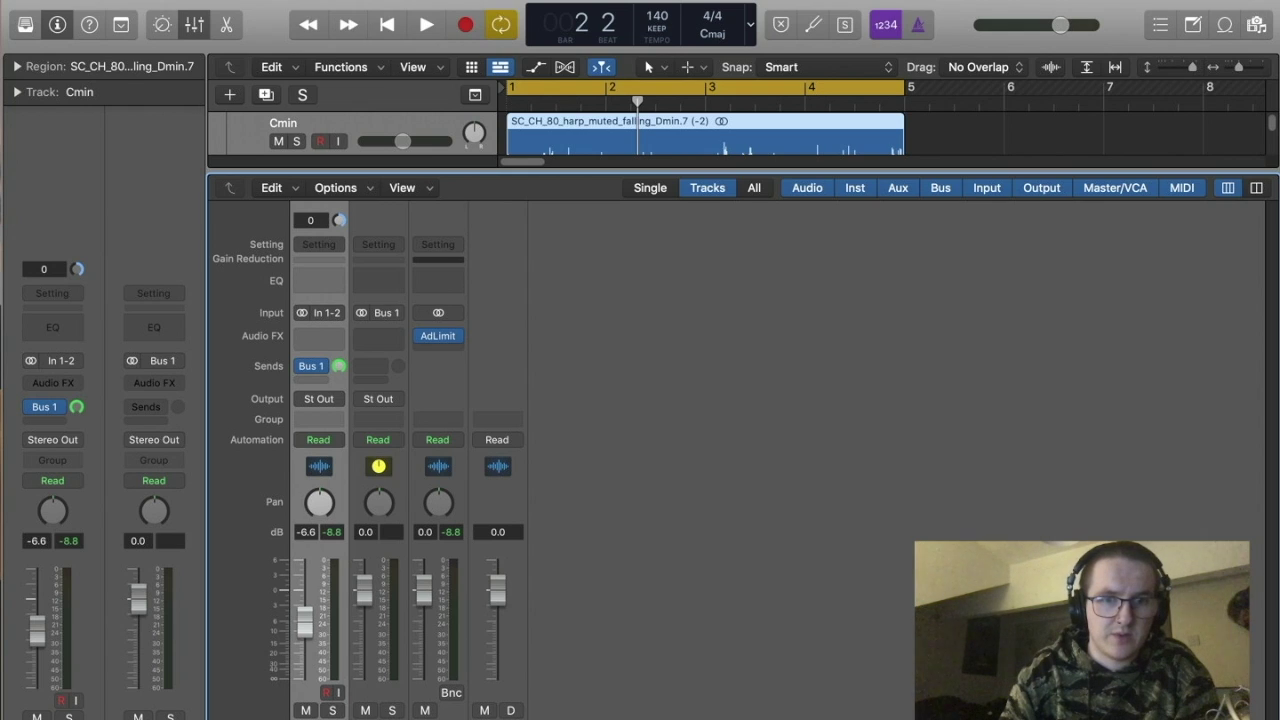
click(378, 692)
key(x)
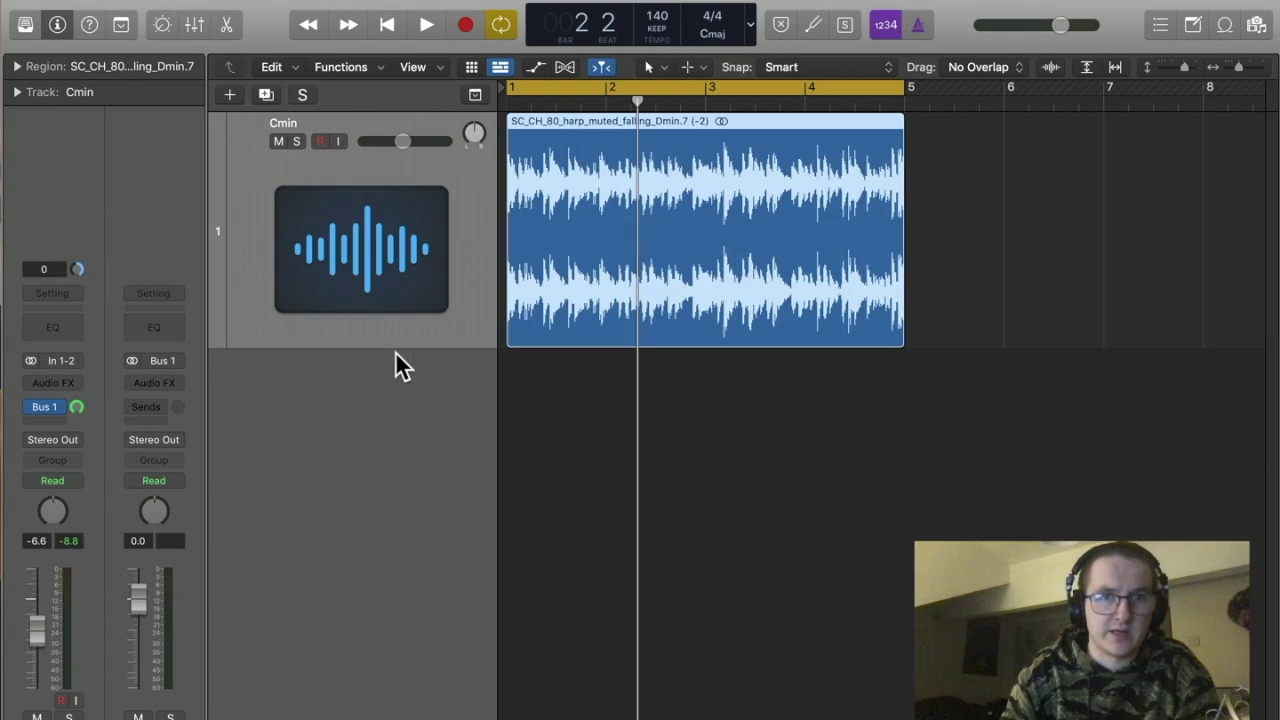
Create one new audio track with Bus 1 as its input.
click(229, 94)
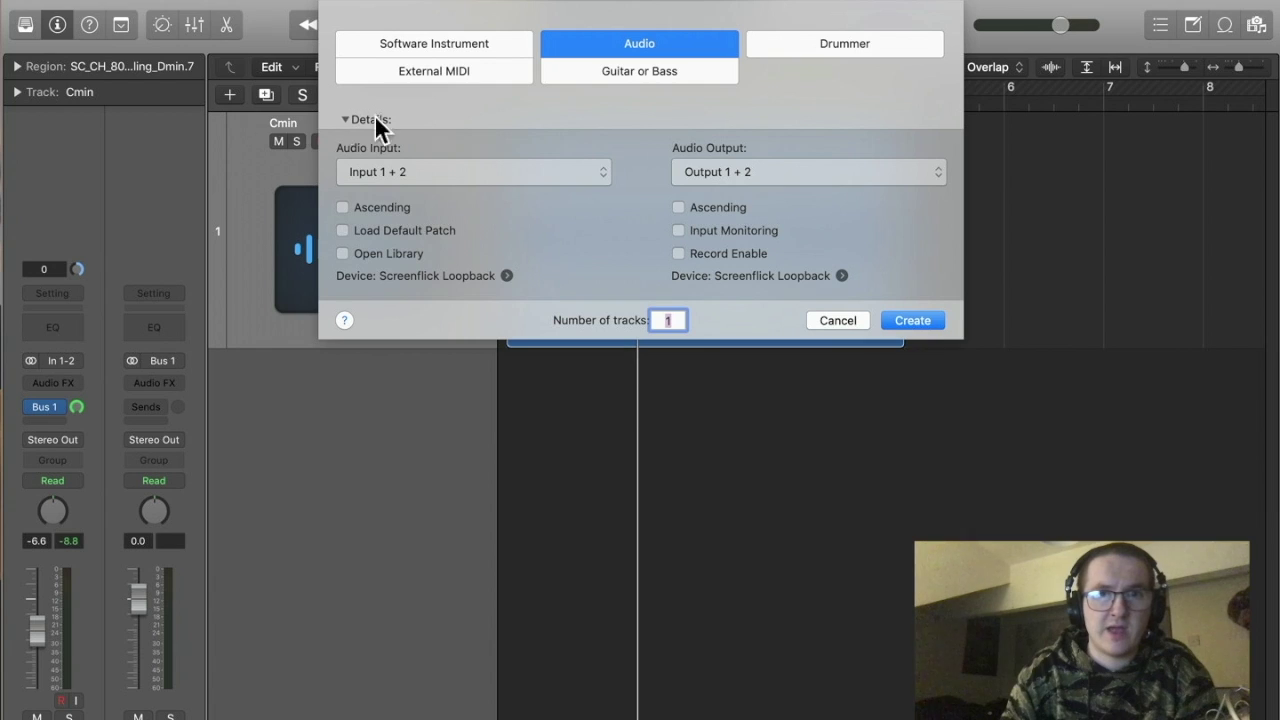
click(523, 179)
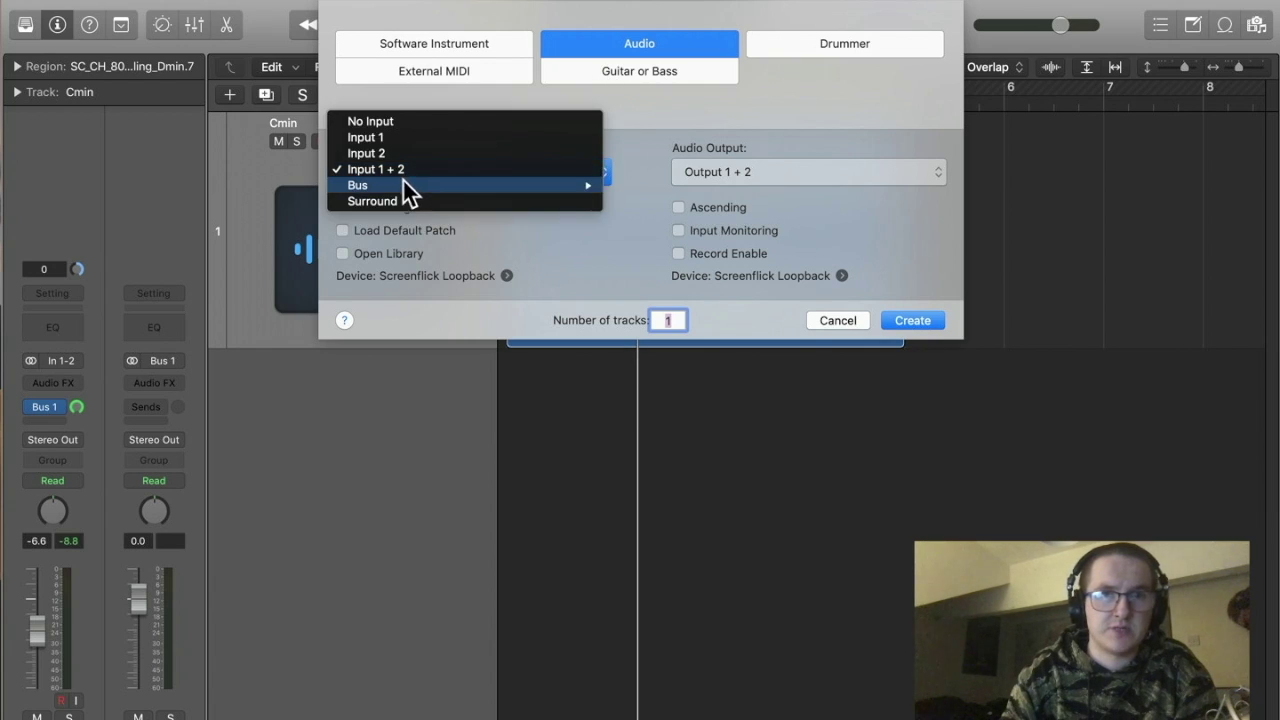
mouse_move(411, 185)
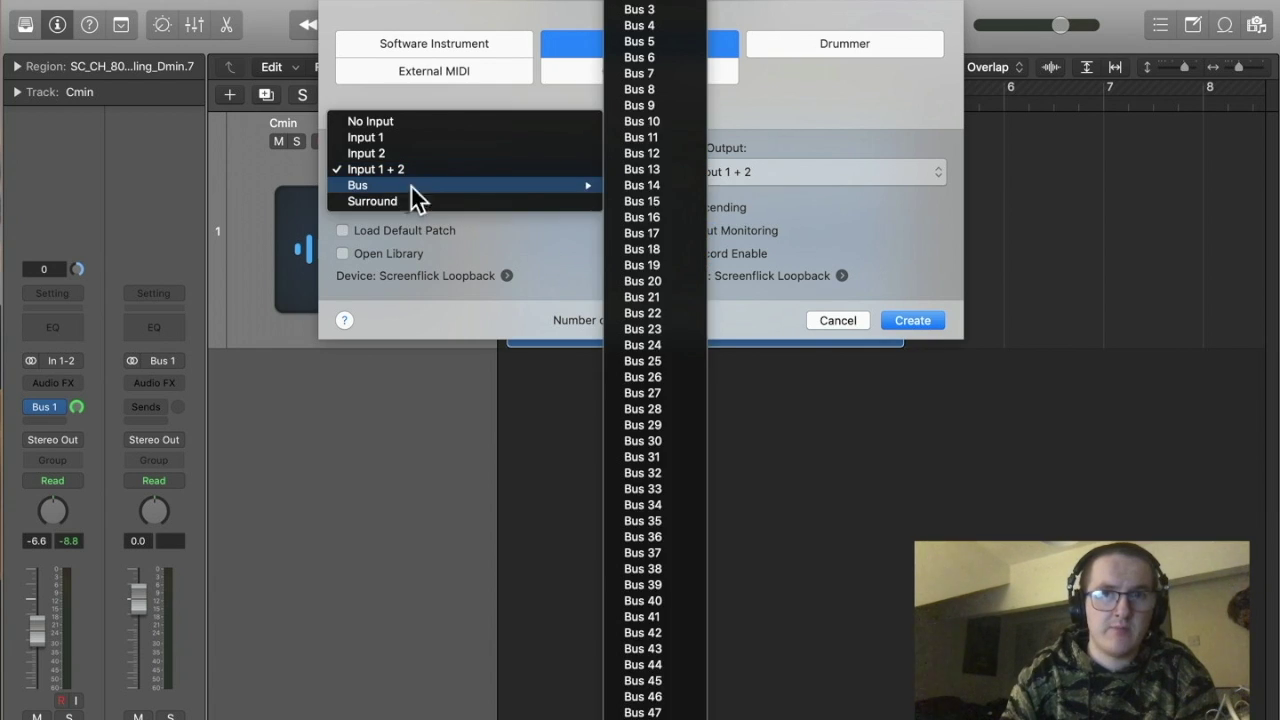
click(638, 0)
click(905, 316)
click(355, 268)
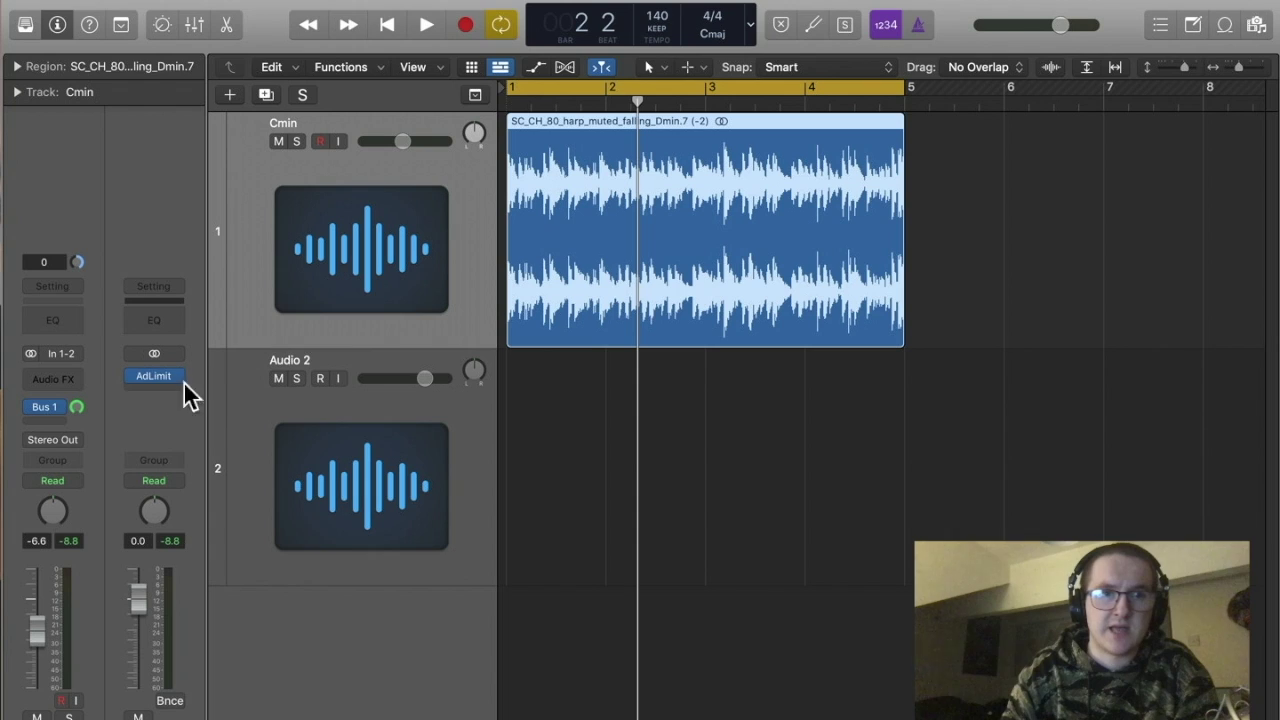
Set the Audio 2 track to No Output and record the transposed harp onto it from bar 1 to bar 5.
click(377, 487)
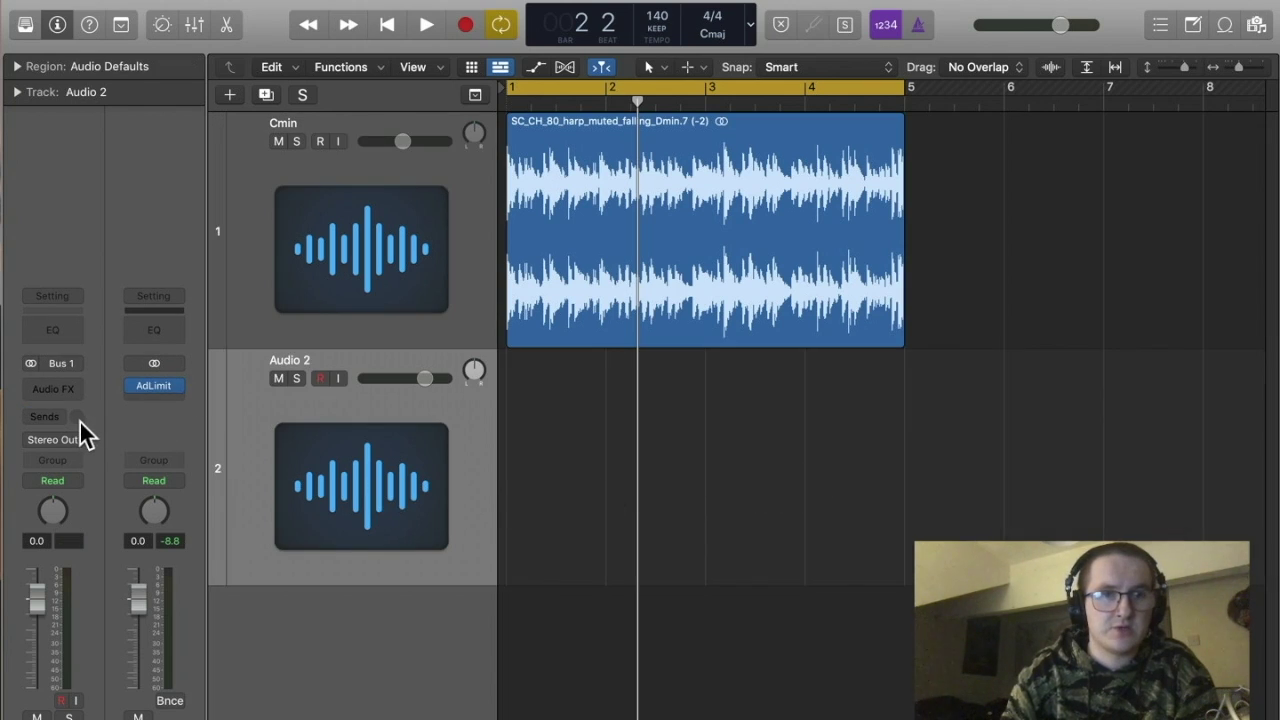
click(53, 442)
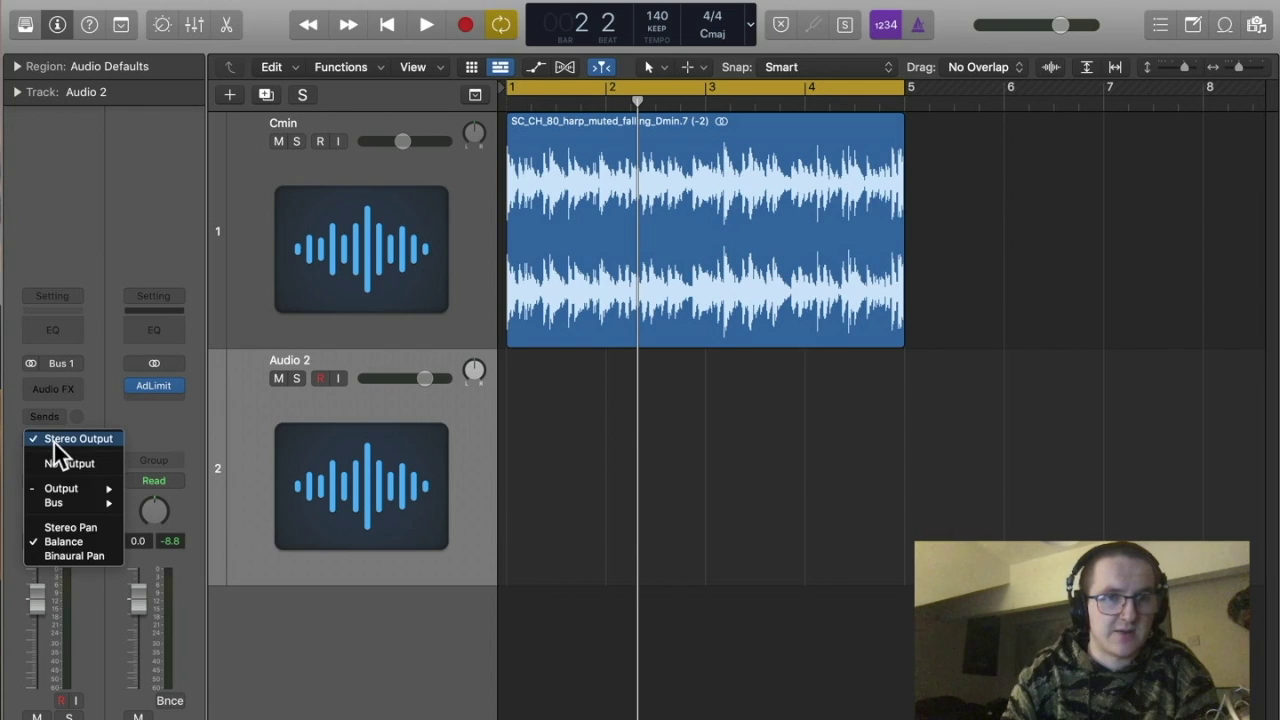
click(60, 461)
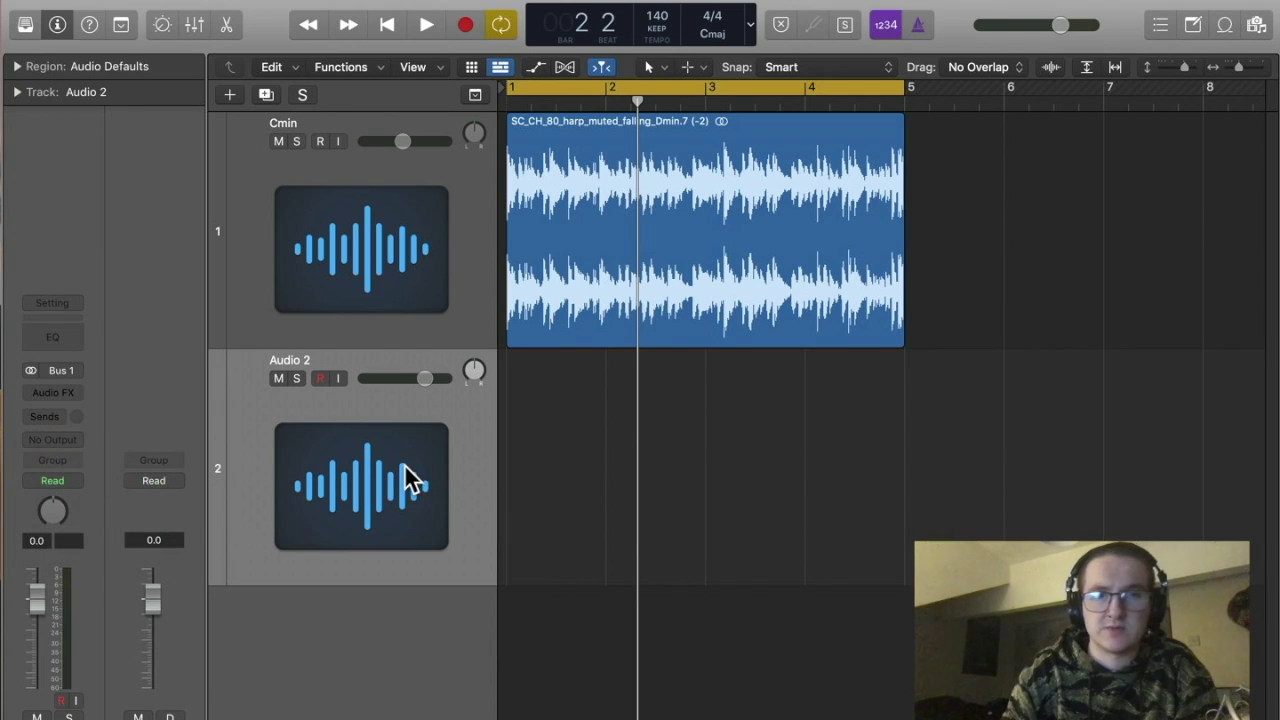
click(467, 24)
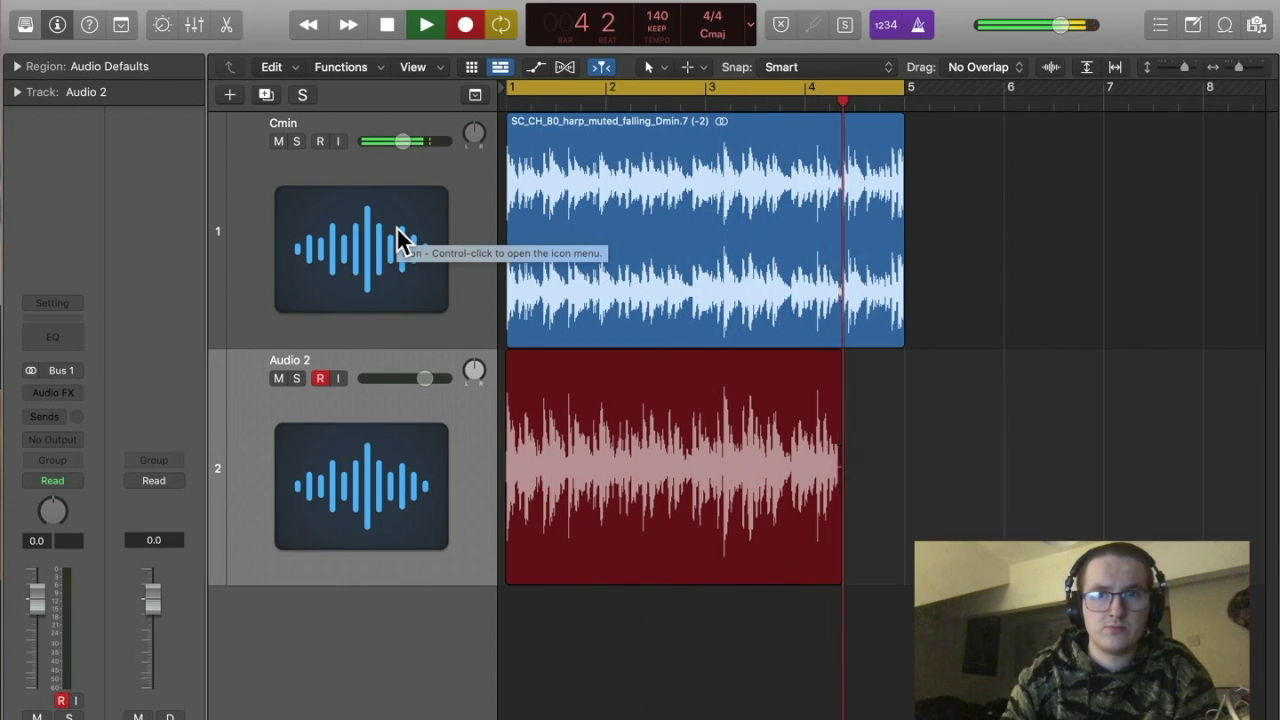
key(space)
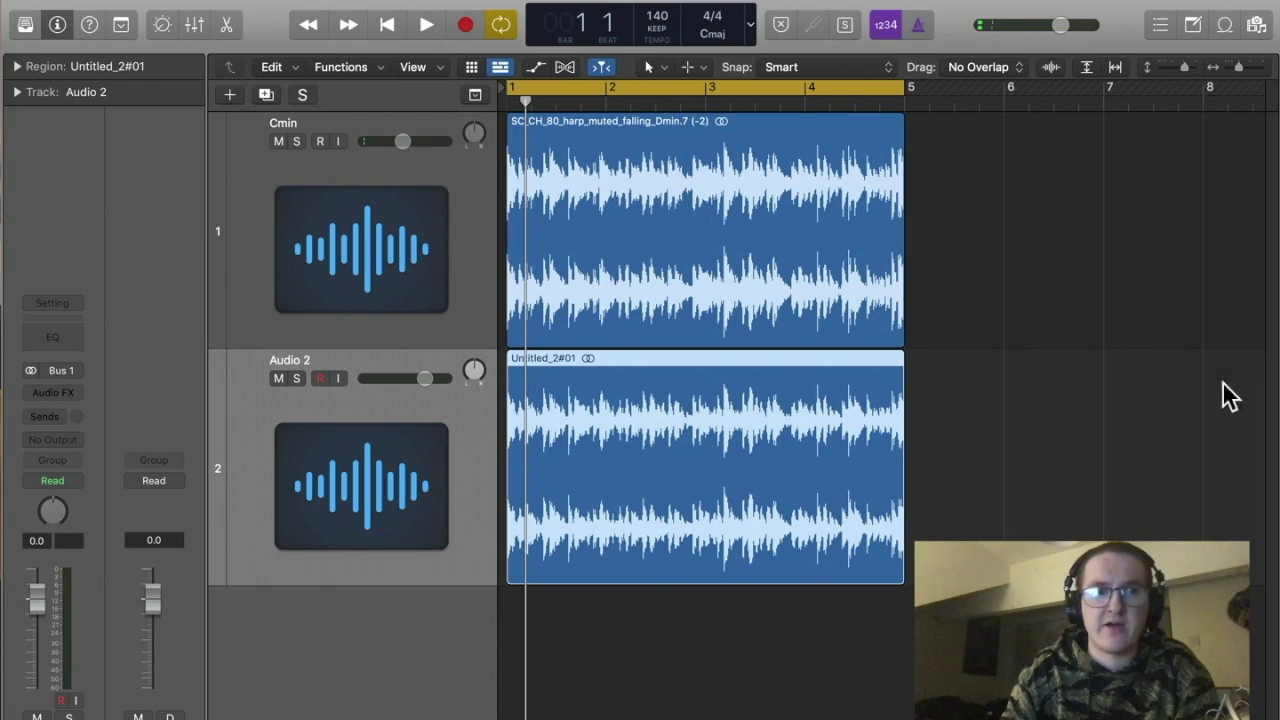
Route the Audio 2 track to Stereo Output, solo it and play back the recorded harp.
click(363, 337)
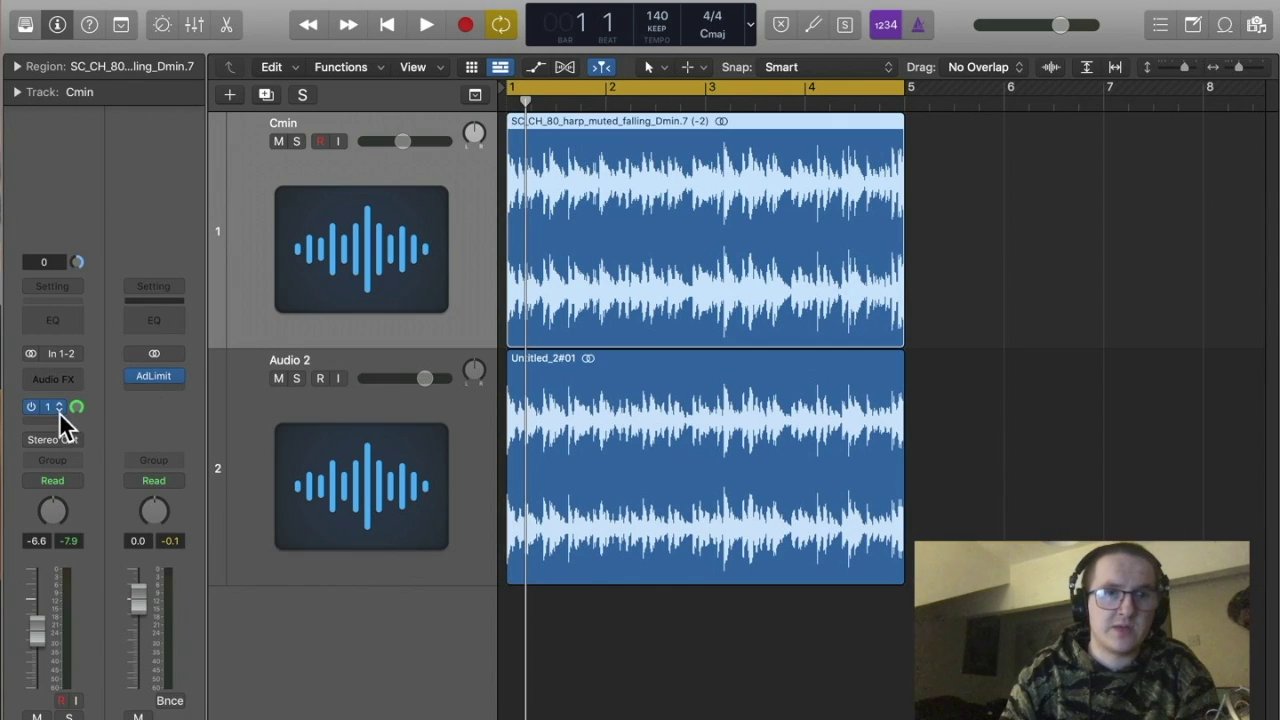
click(345, 468)
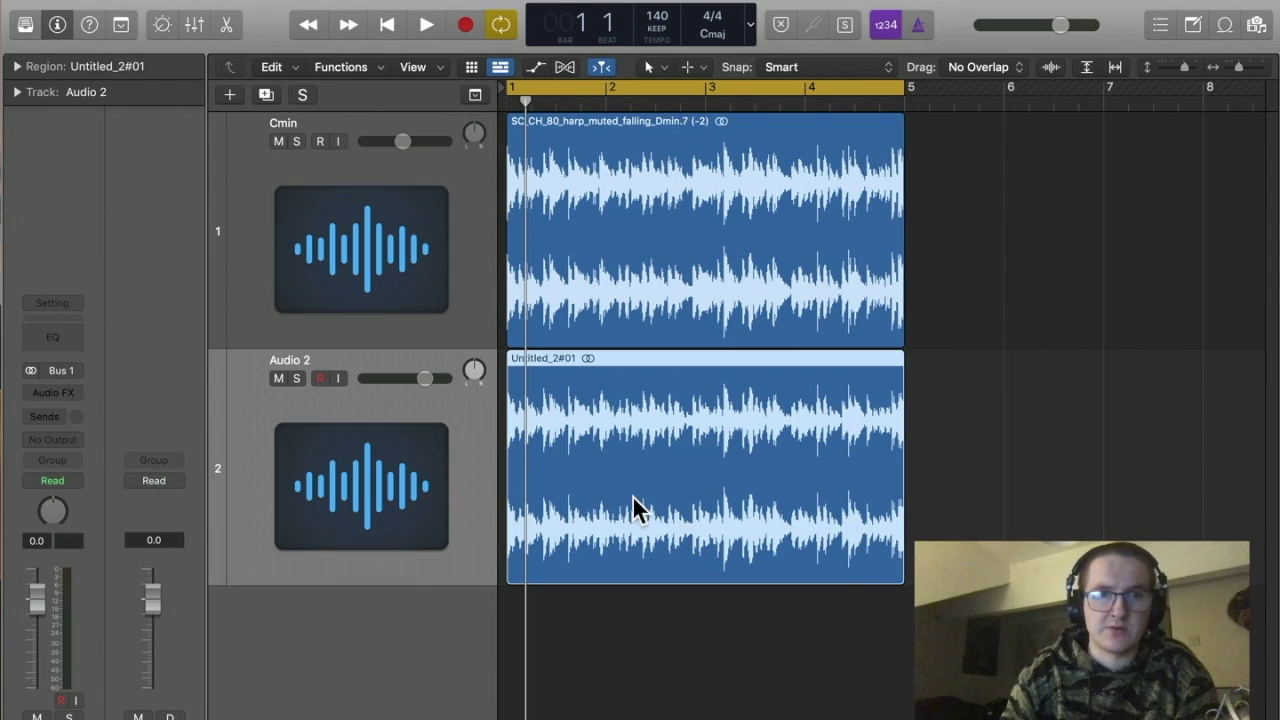
click(69, 443)
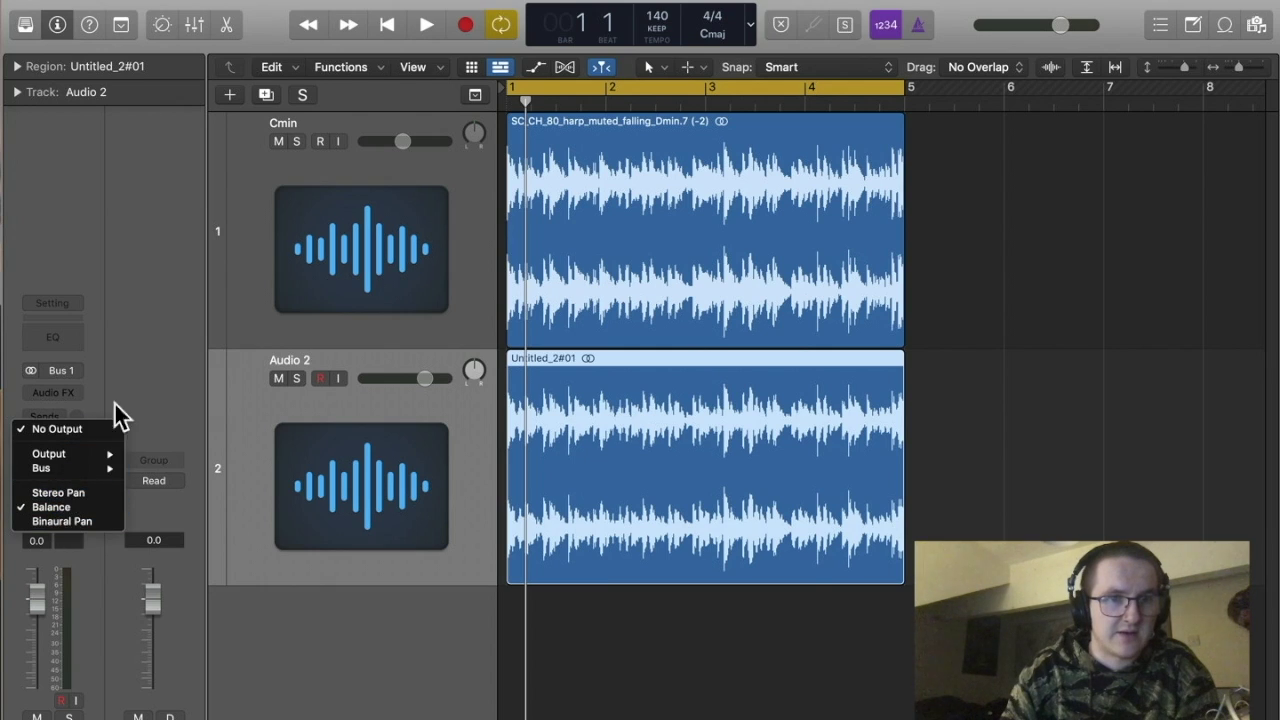
mouse_move(84, 459)
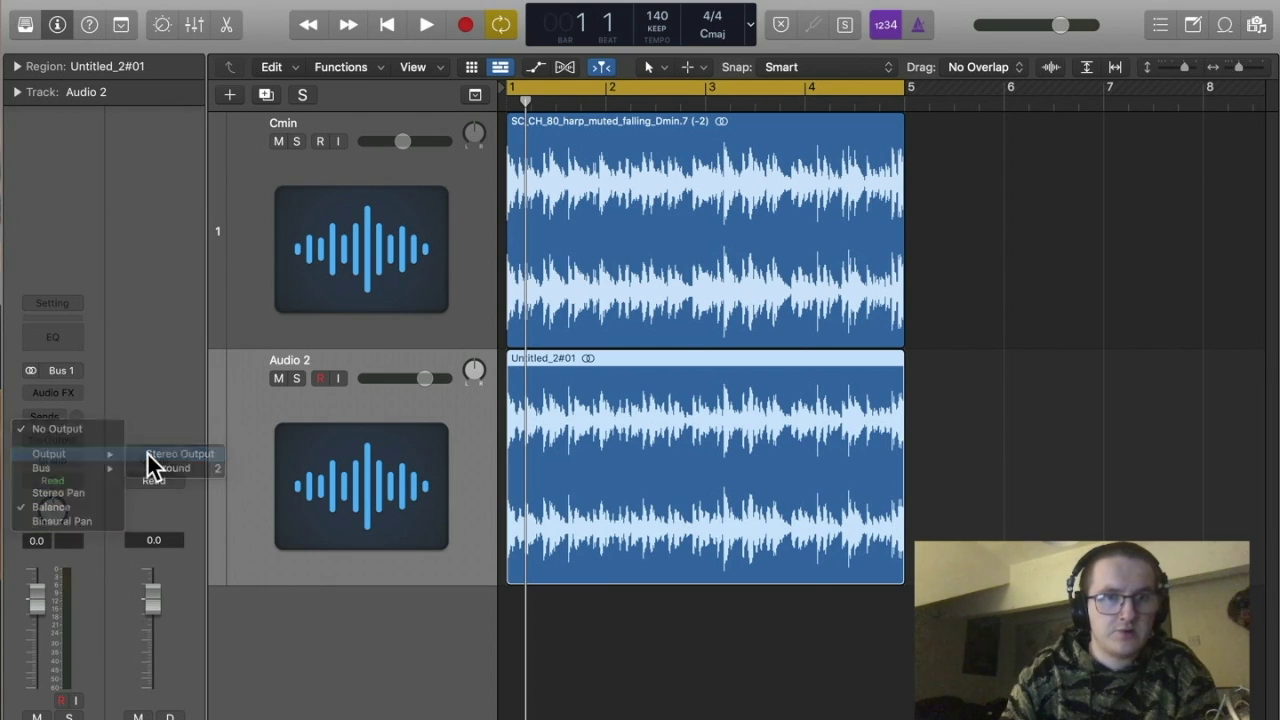
click(150, 453)
click(297, 379)
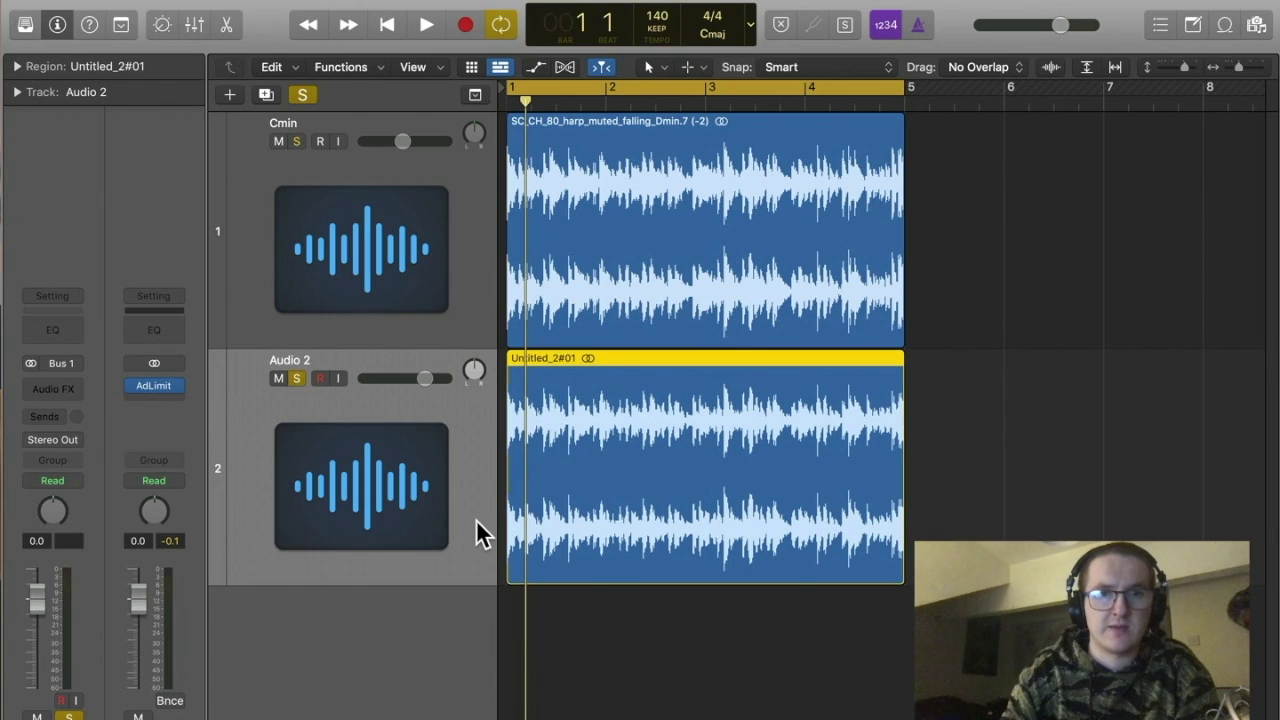
key(space)
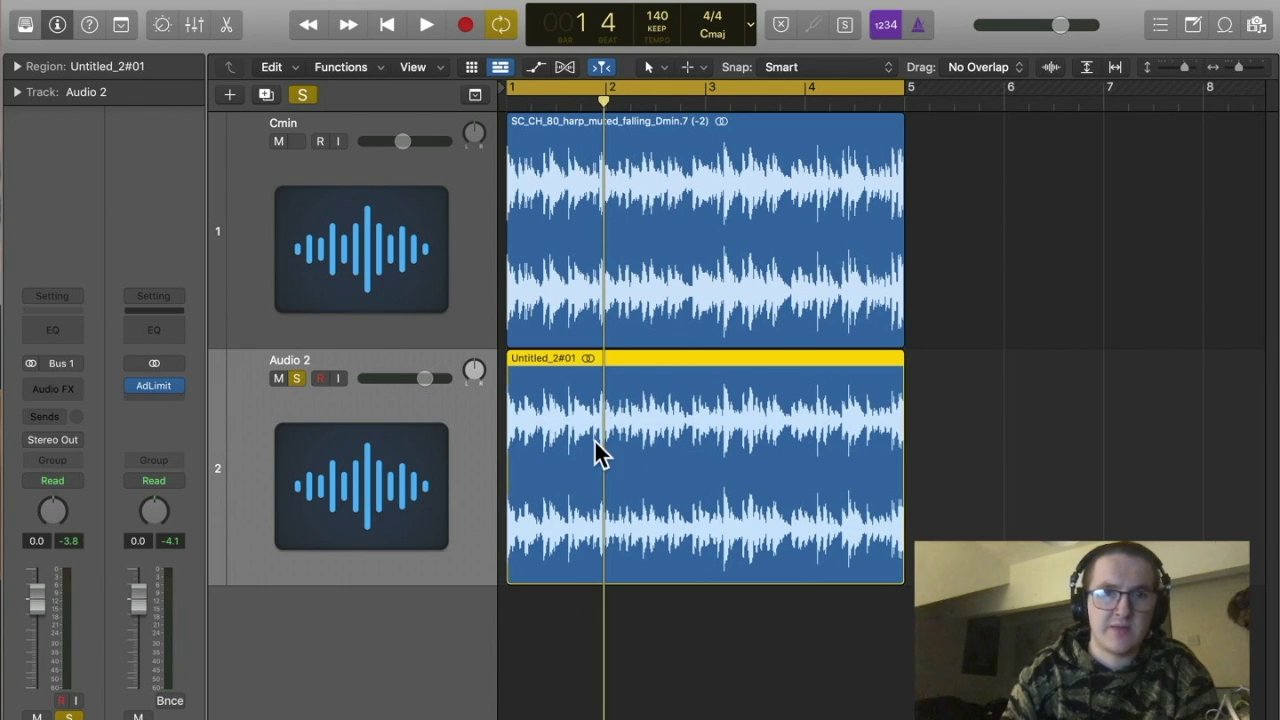
Reverse the recorded harp on Audio 2 in the audio file editor and play it back.
double_click(731, 451)
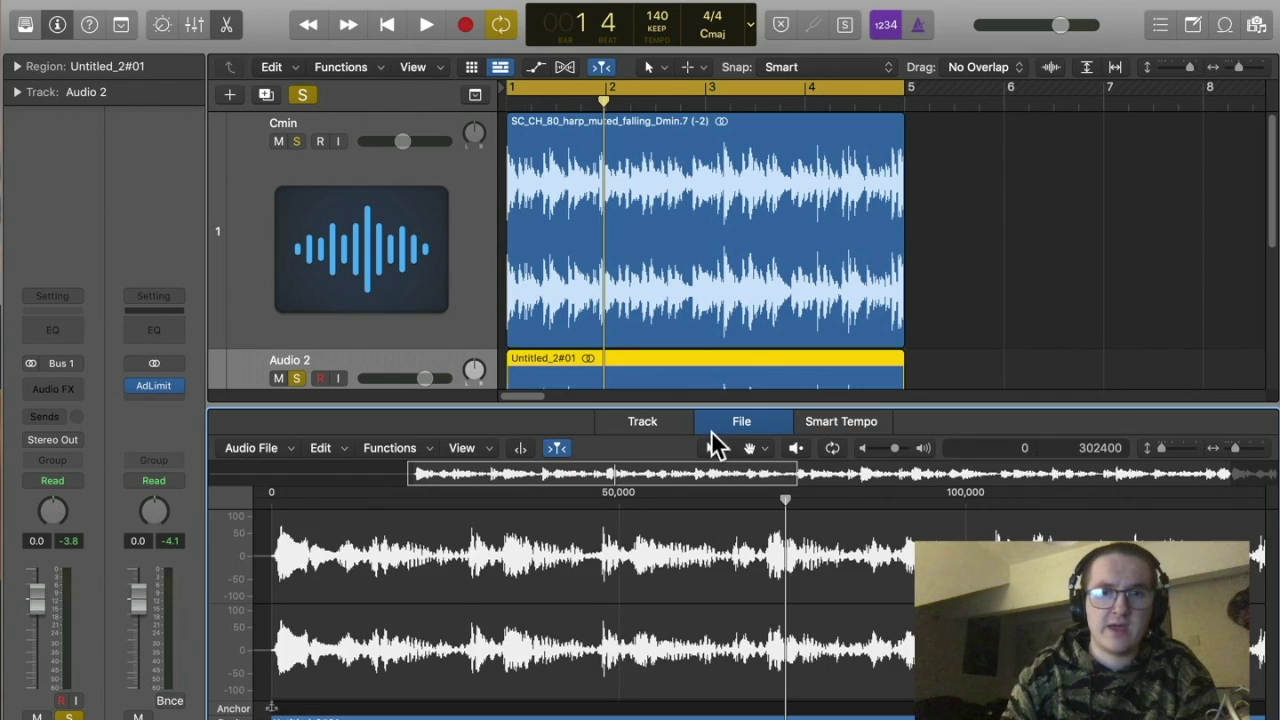
click(380, 447)
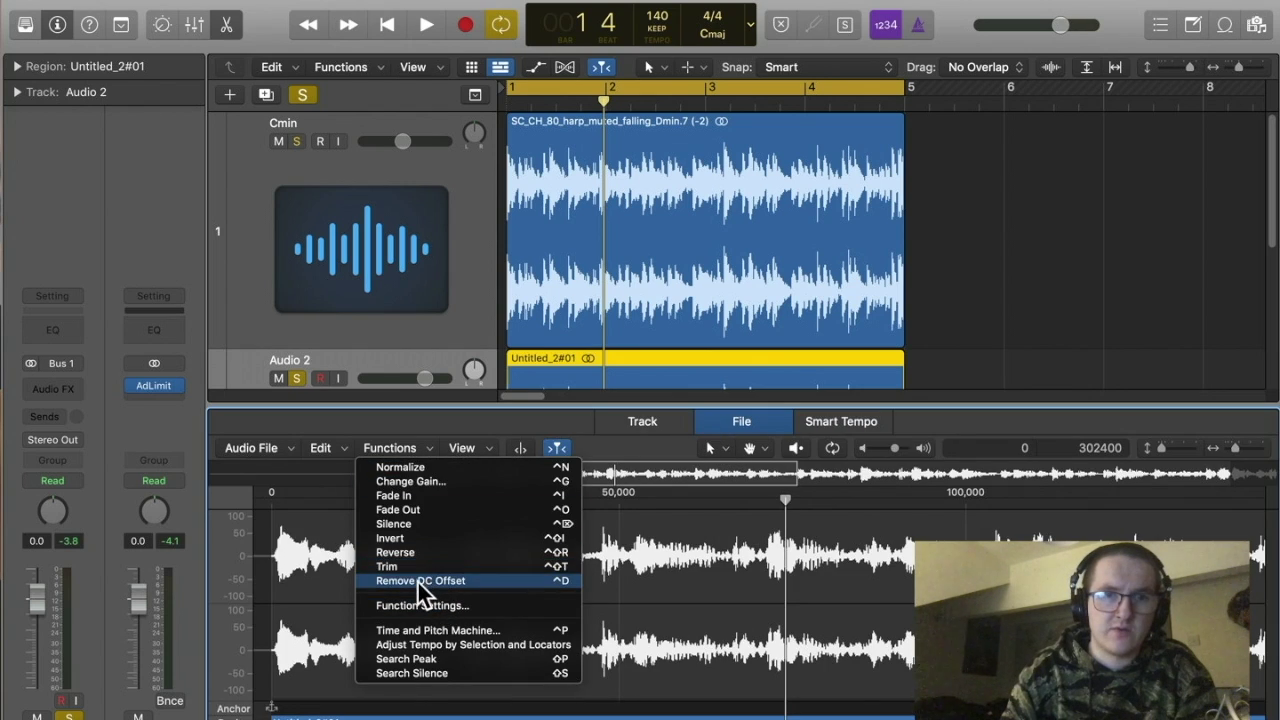
click(412, 552)
key(space)
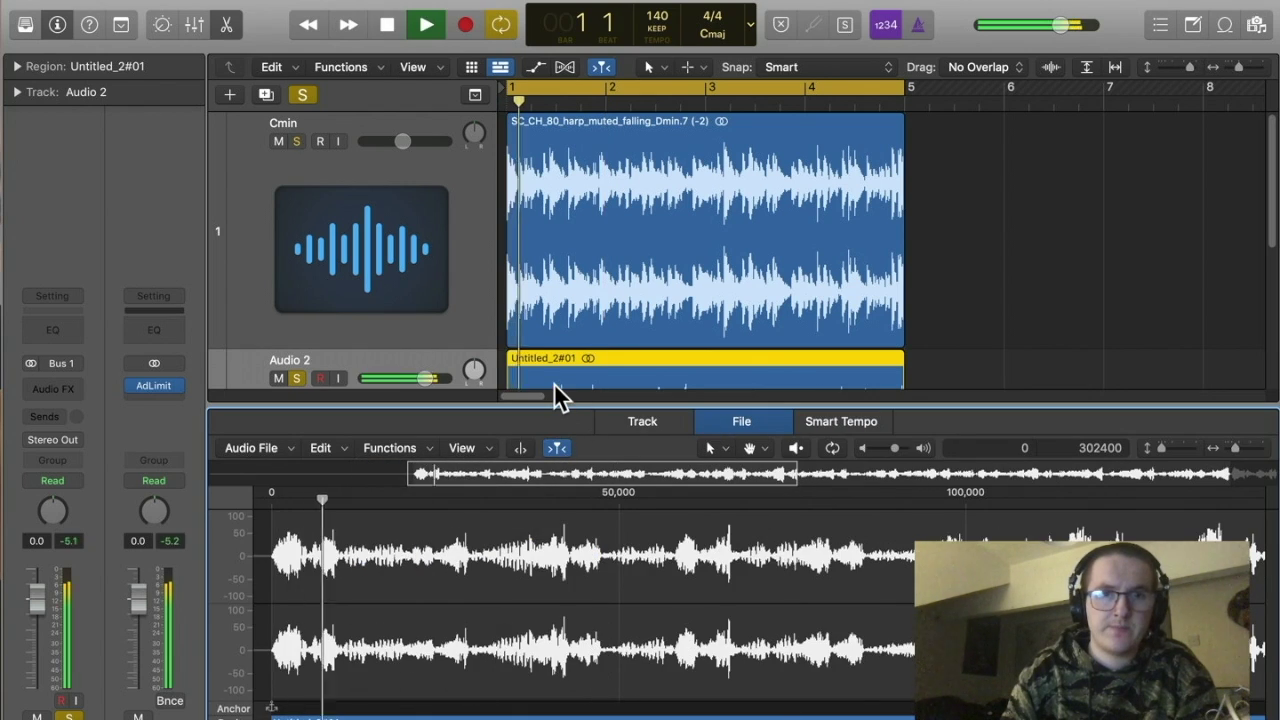
key(space)
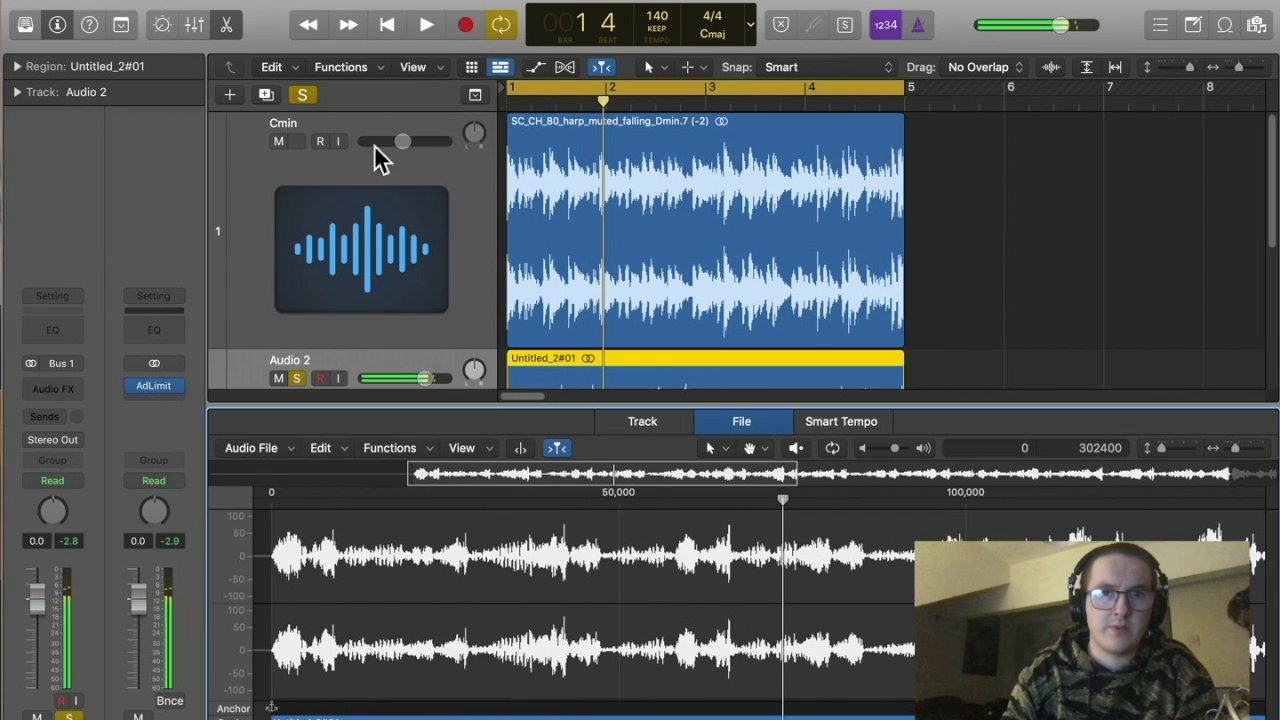
Solo the Cmin track instead of Audio 2, listen to the original harp and close the audio editor.
click(371, 214)
click(296, 378)
click(296, 140)
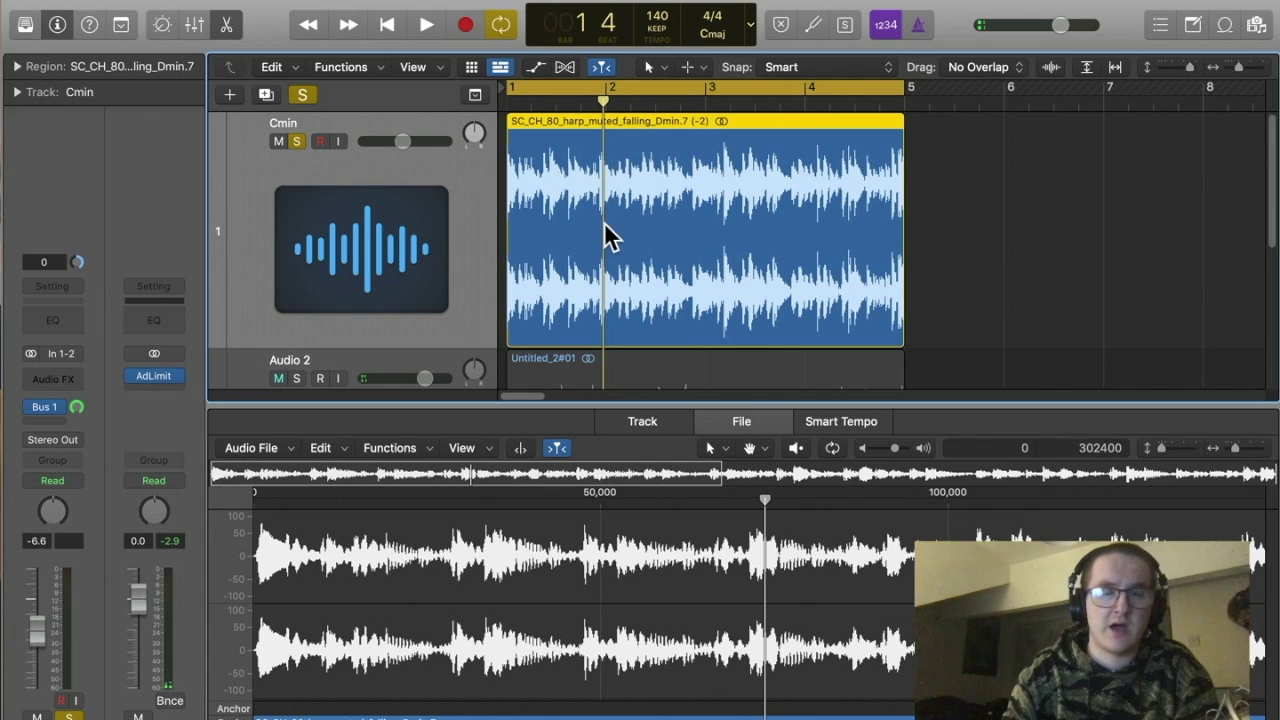
key(space)
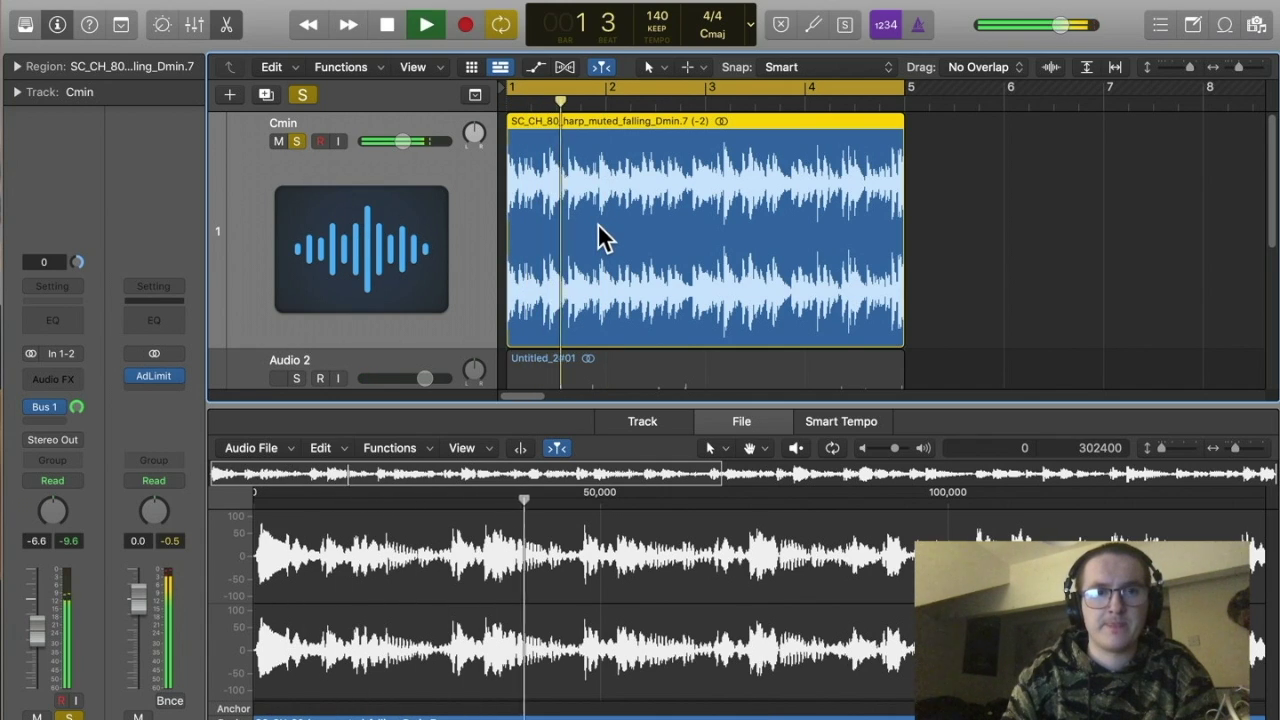
key(space)
key(x)
key(x)
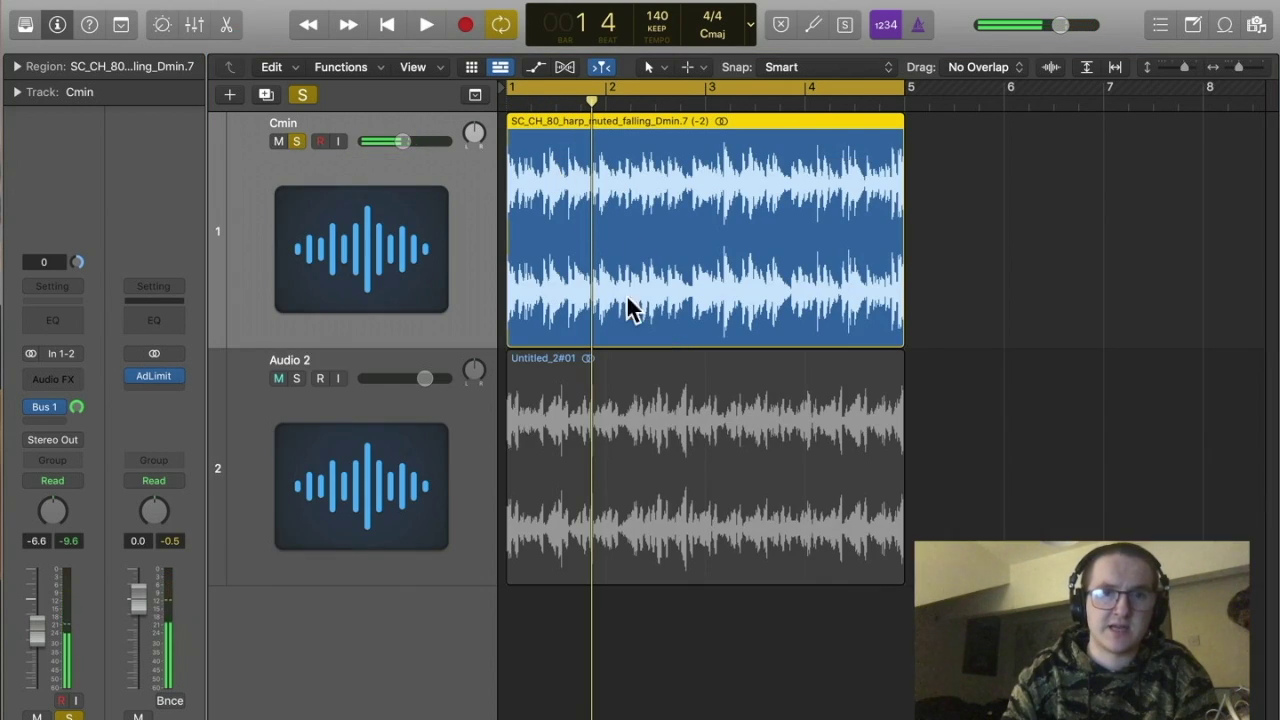
Delete the Audio 2 track, hide the inspector and fit the harp region from bar 1 to bar 5 in view.
click(355, 455)
key(super+BackSpace)
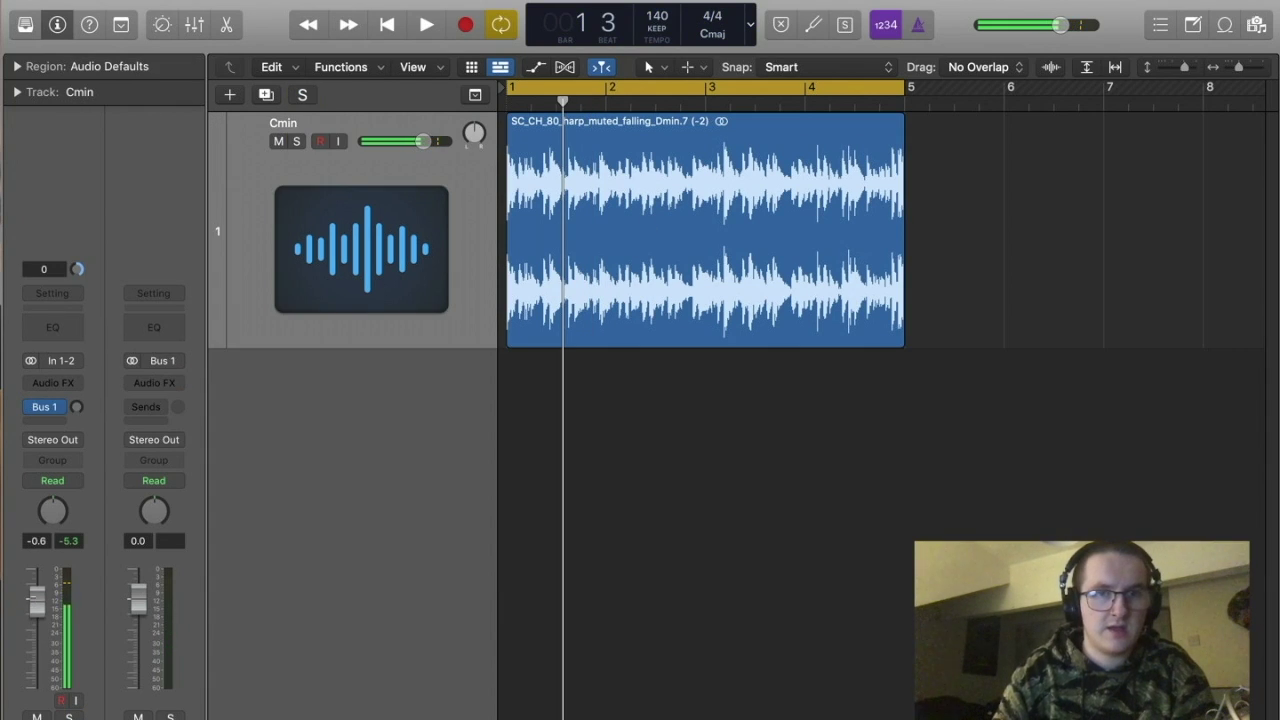
click(57, 24)
scroll(681, 402, up, 6)
scroll(681, 402, down, 2)
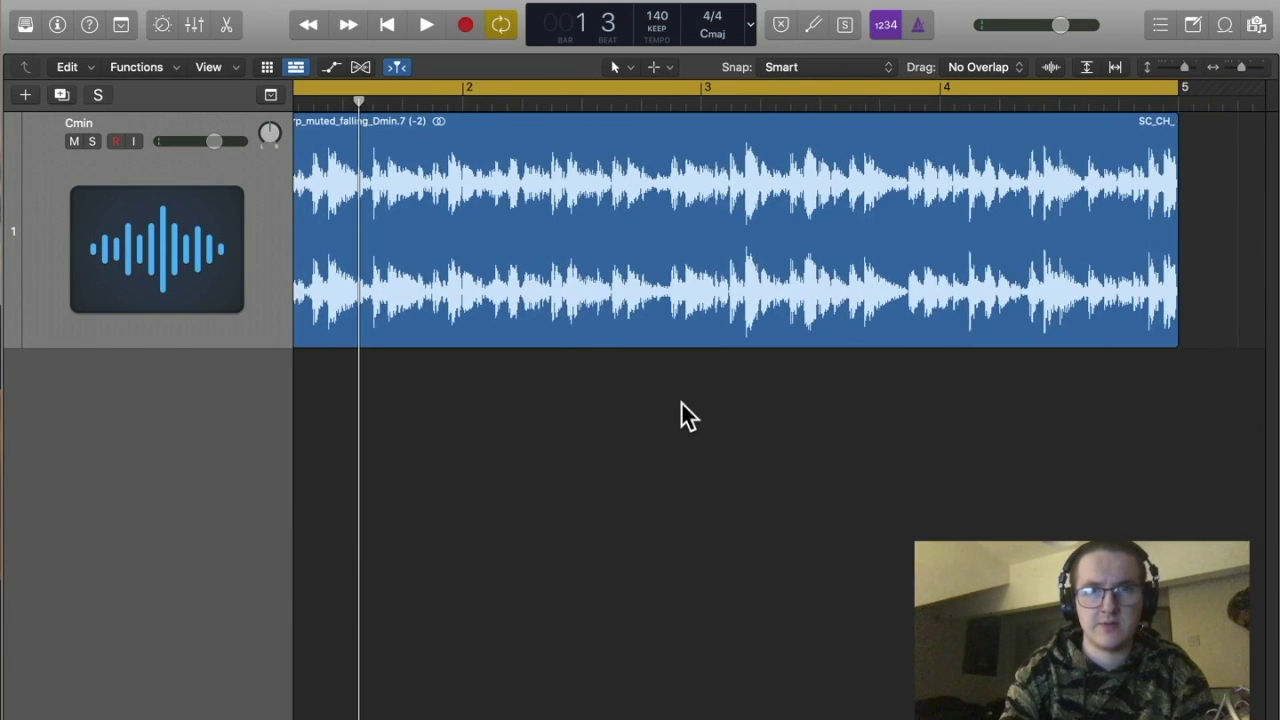
scroll(681, 415, left, 3)
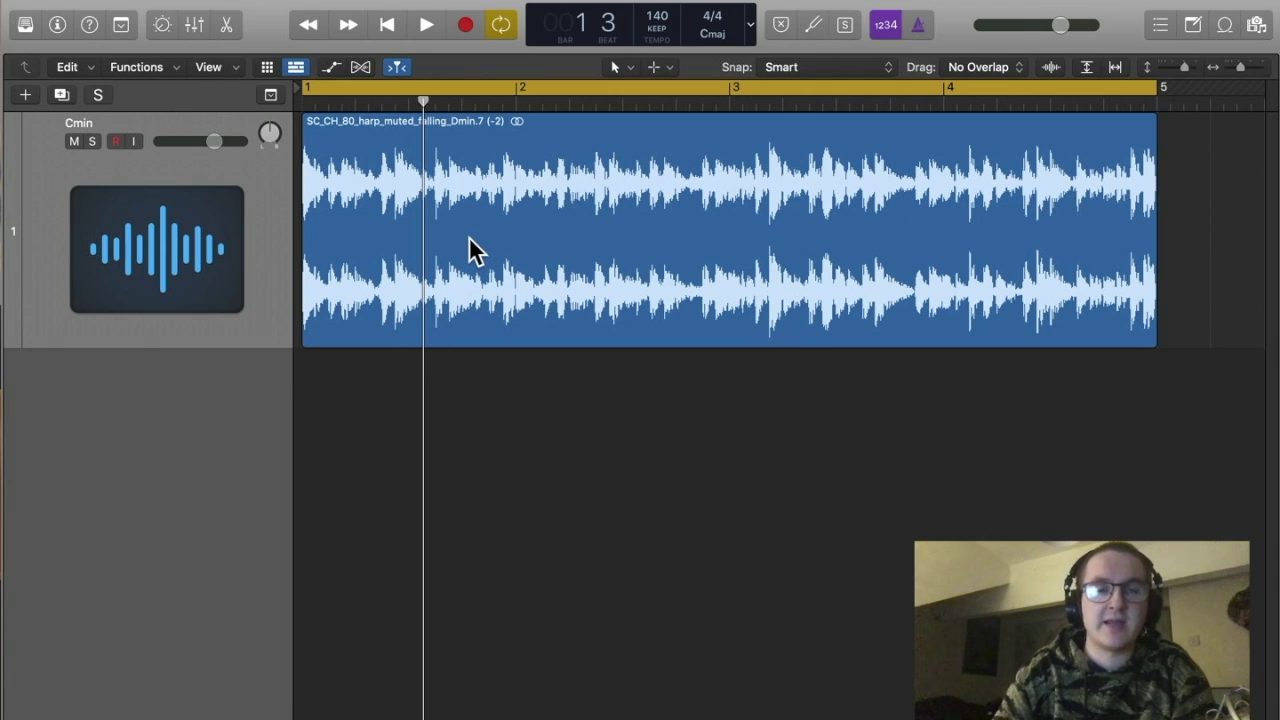
Split the harp region on the Cmin track at bar 2.
drag(423, 102, 409, 102)
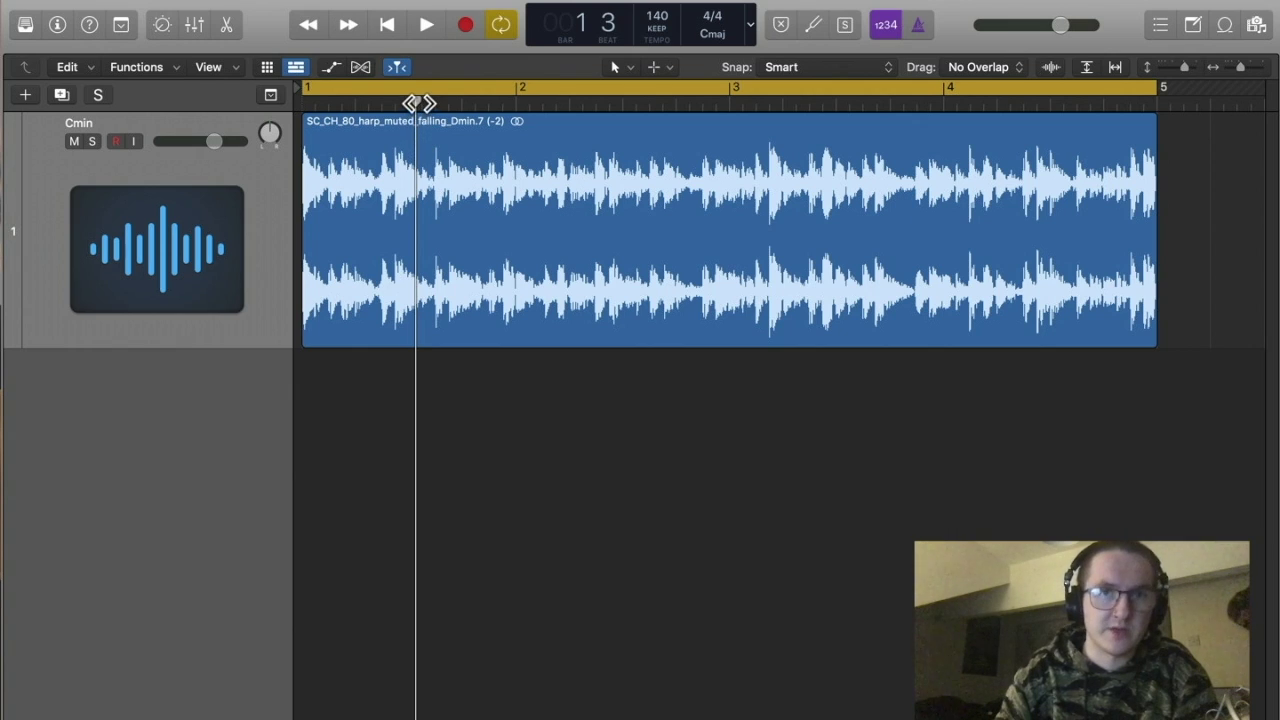
drag(410, 102, 342, 102)
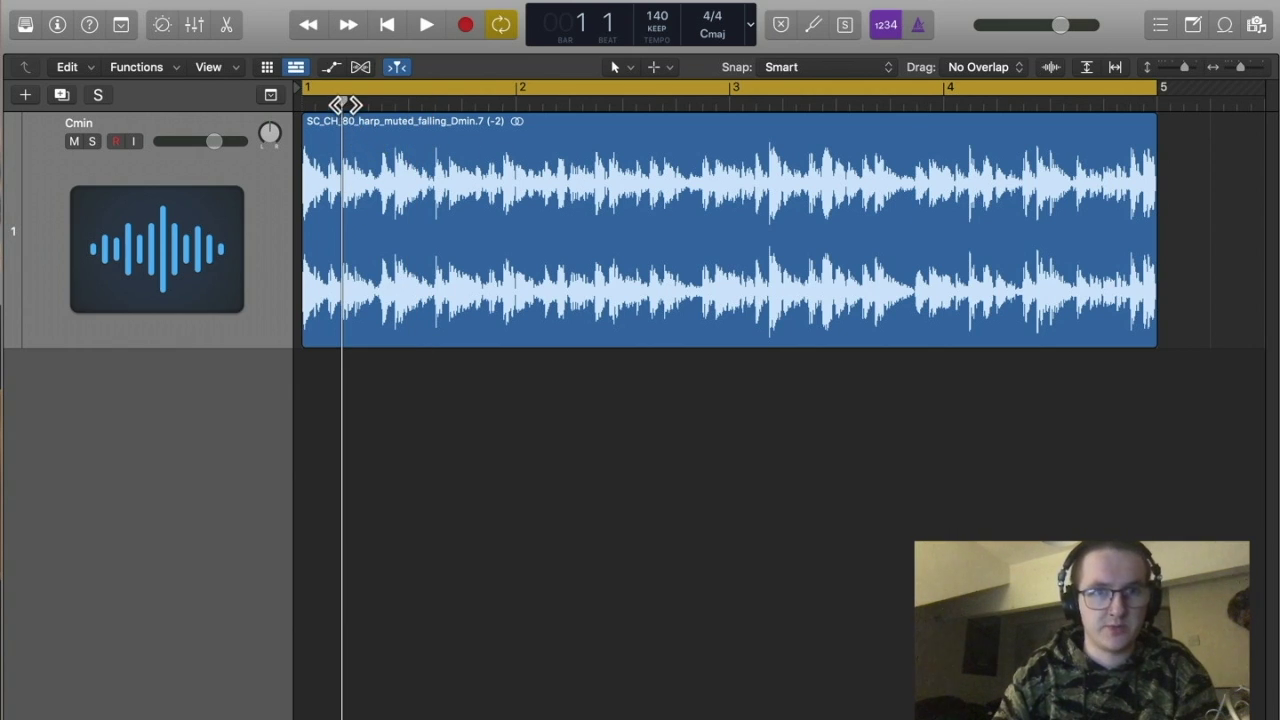
drag(345, 104, 355, 166)
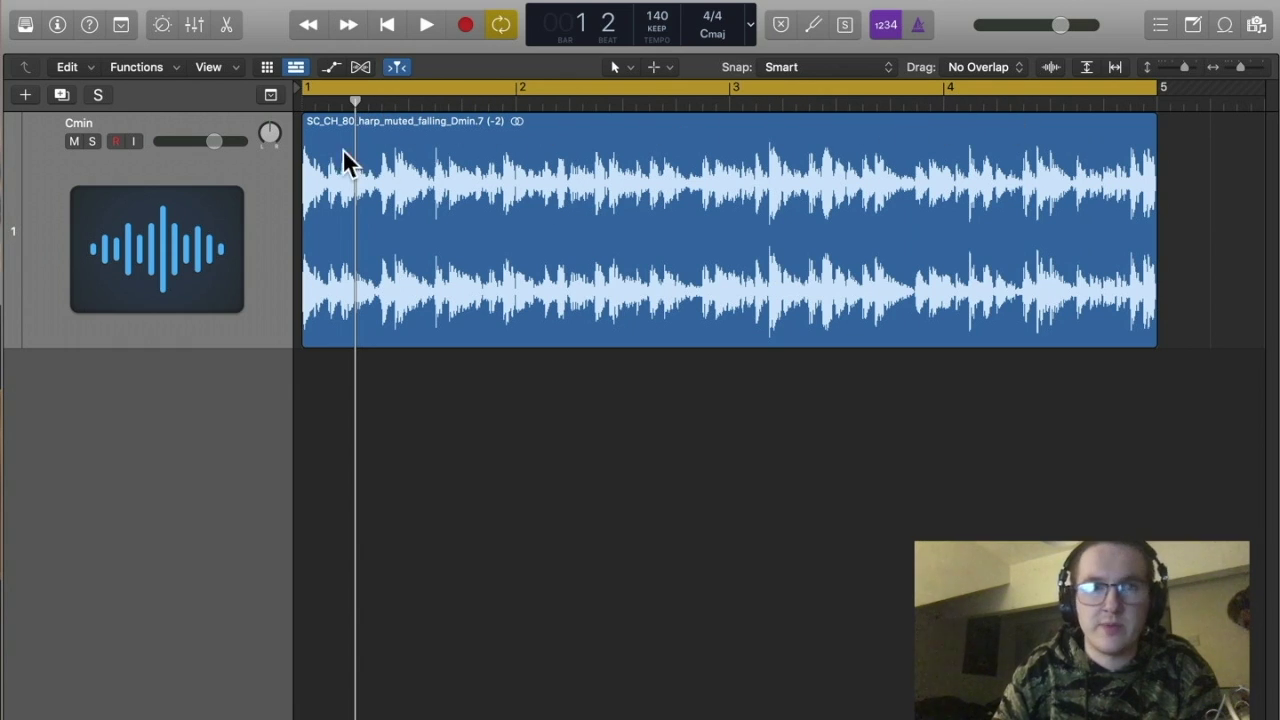
drag(353, 104, 512, 235)
click(561, 232)
right_click(540, 194)
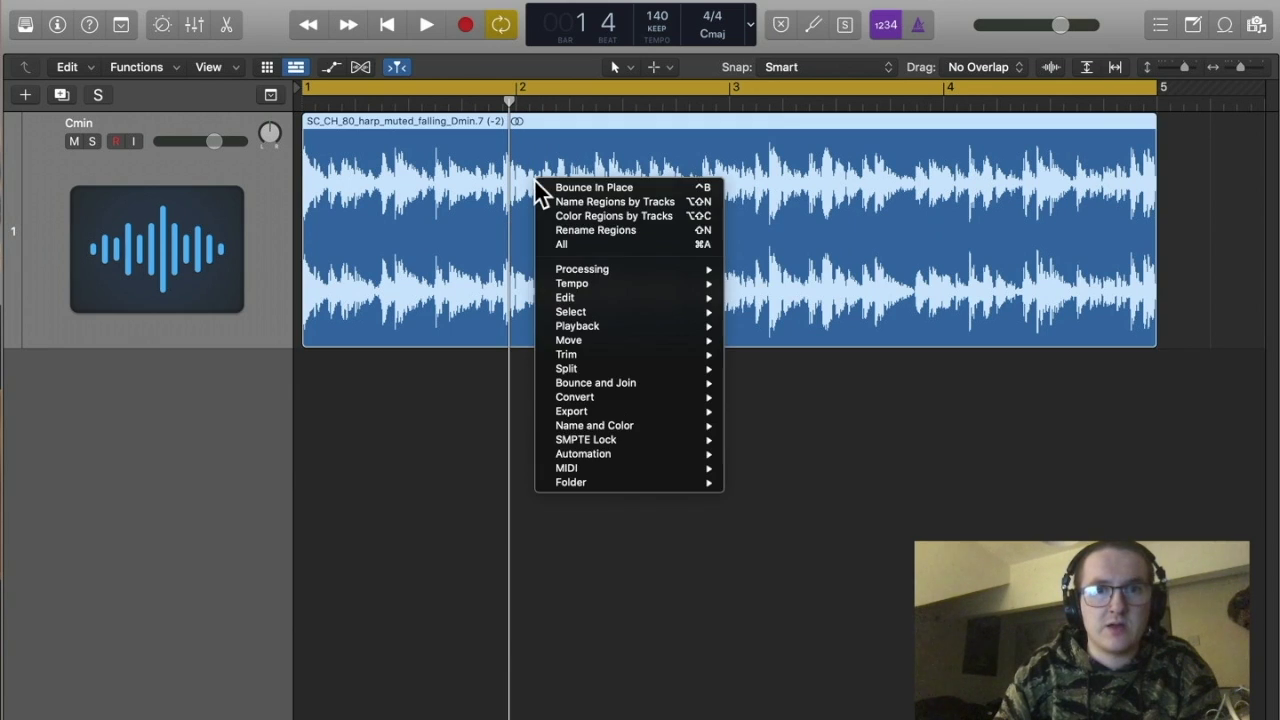
right_click(521, 199)
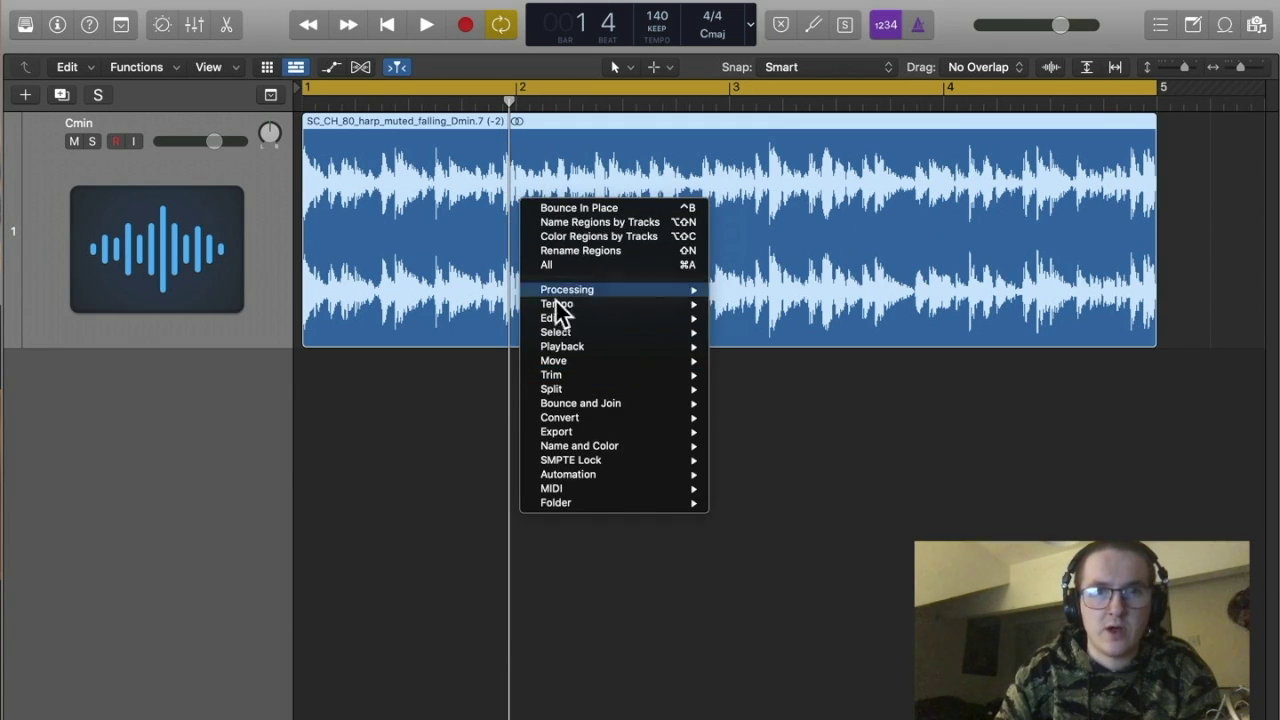
mouse_move(589, 392)
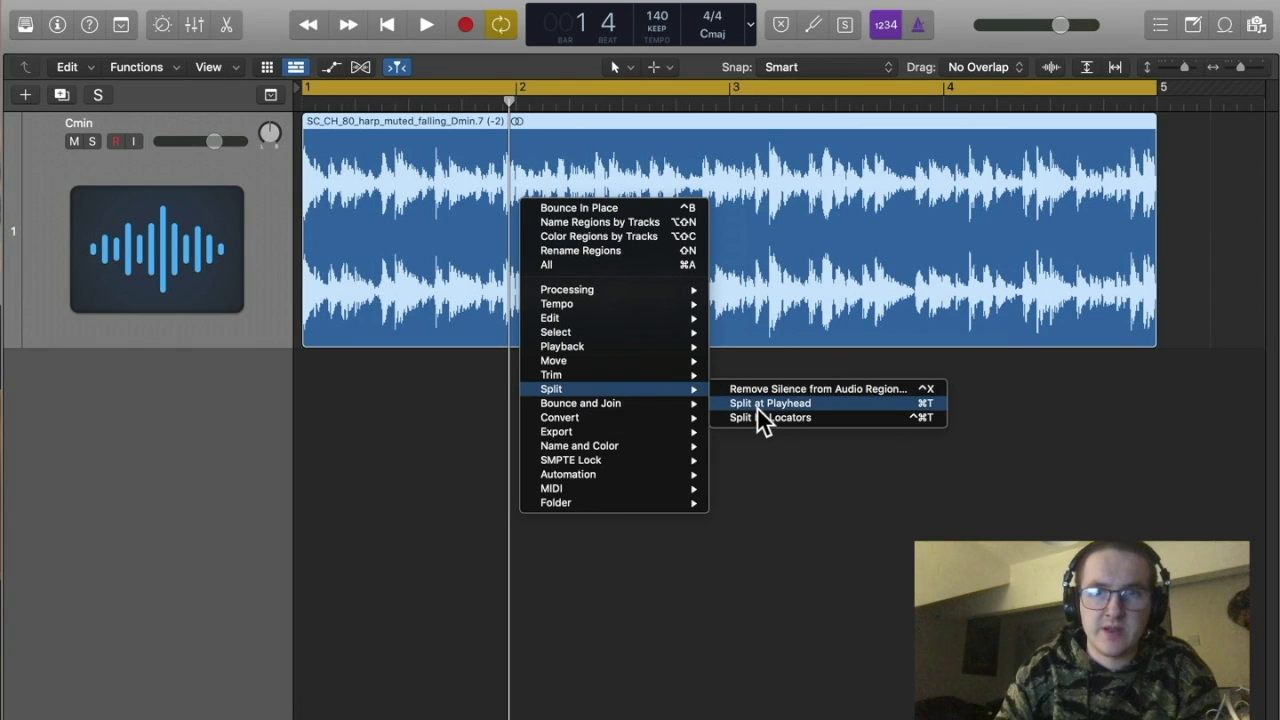
click(515, 104)
click(515, 104)
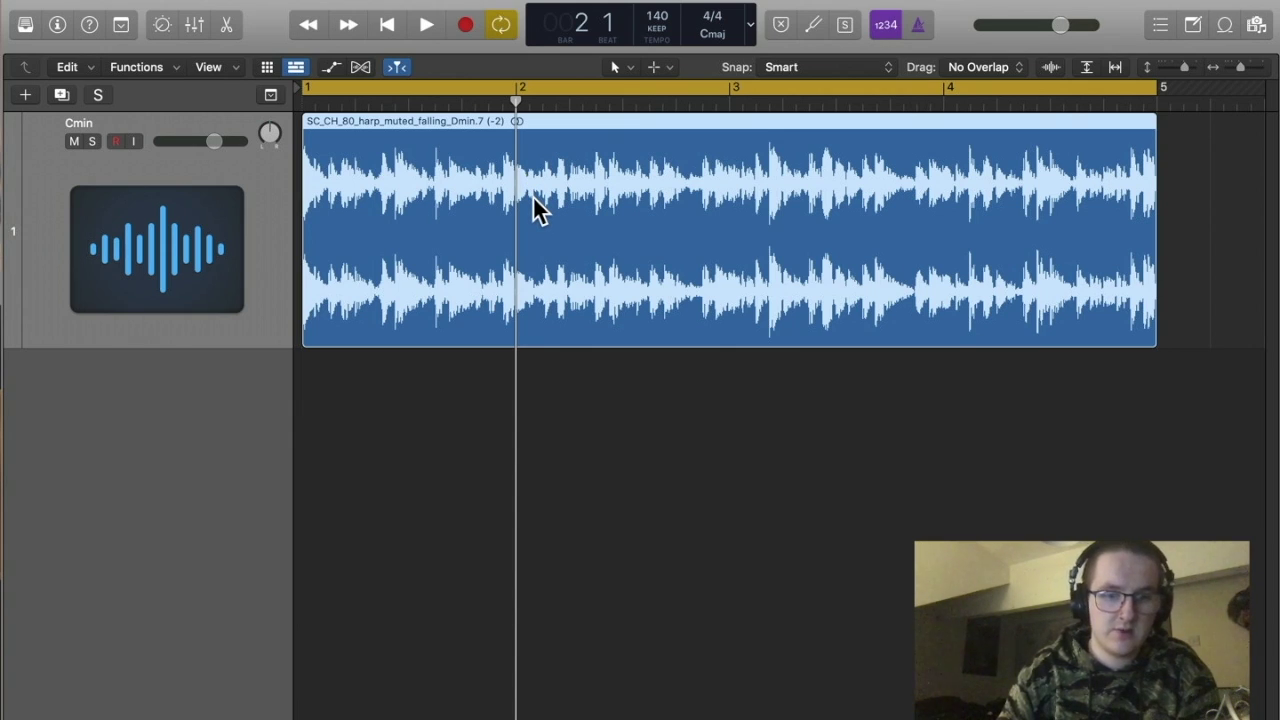
key(super+t)
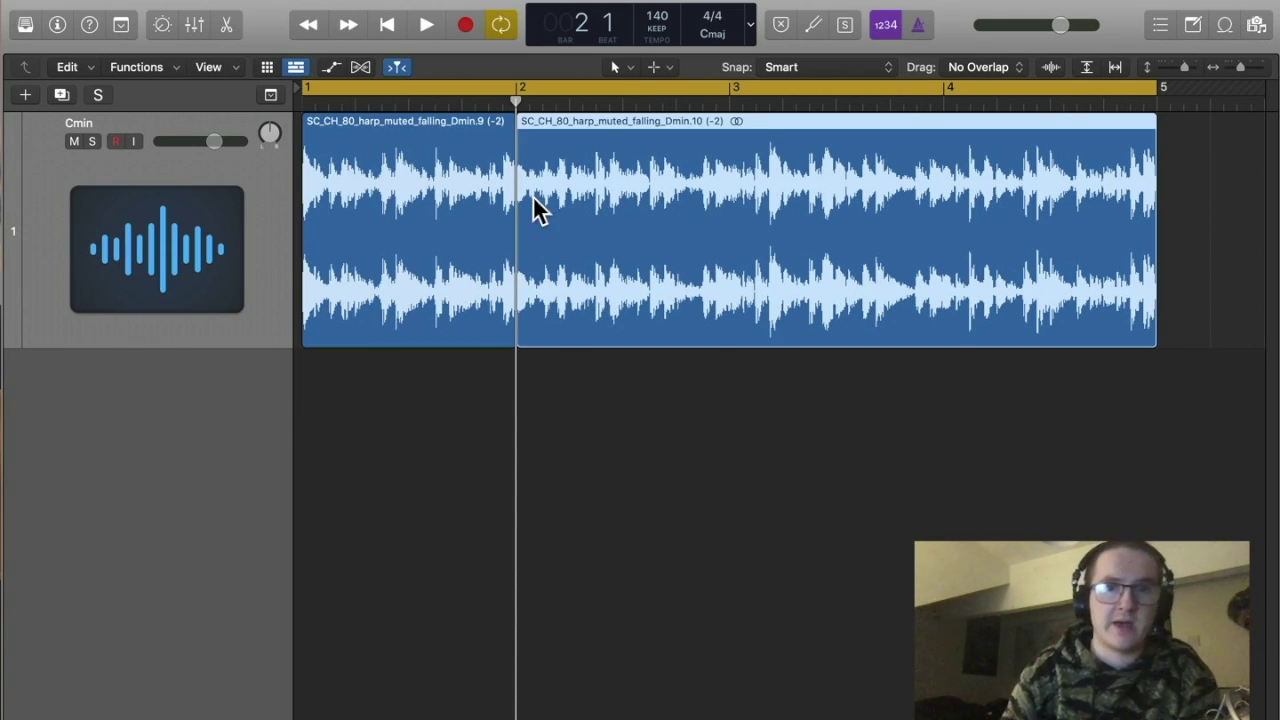
Split the rest of the harp region at bar 3 and at bar 4.
click(578, 401)
drag(525, 104, 471, 106)
mouse_move(623, 209)
mouse_down()
mouse_move(748, 209)
mouse_move(604, 204)
mouse_up()
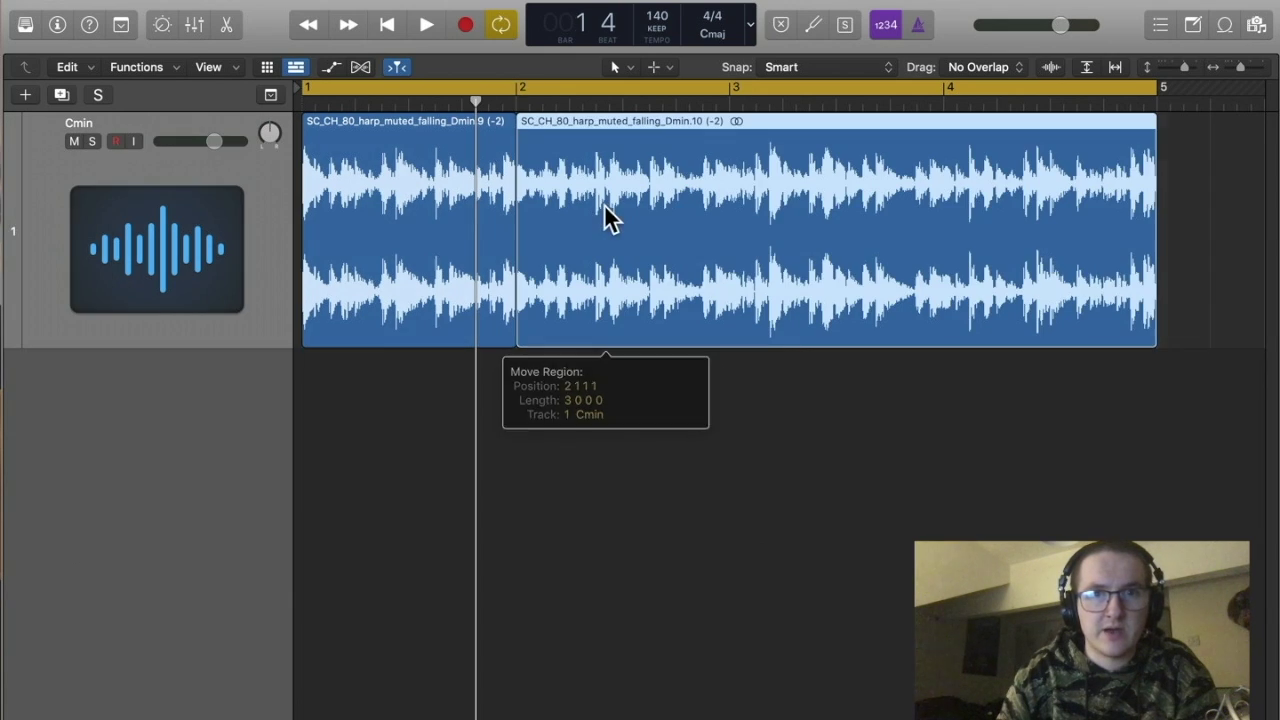
click(768, 398)
click(731, 103)
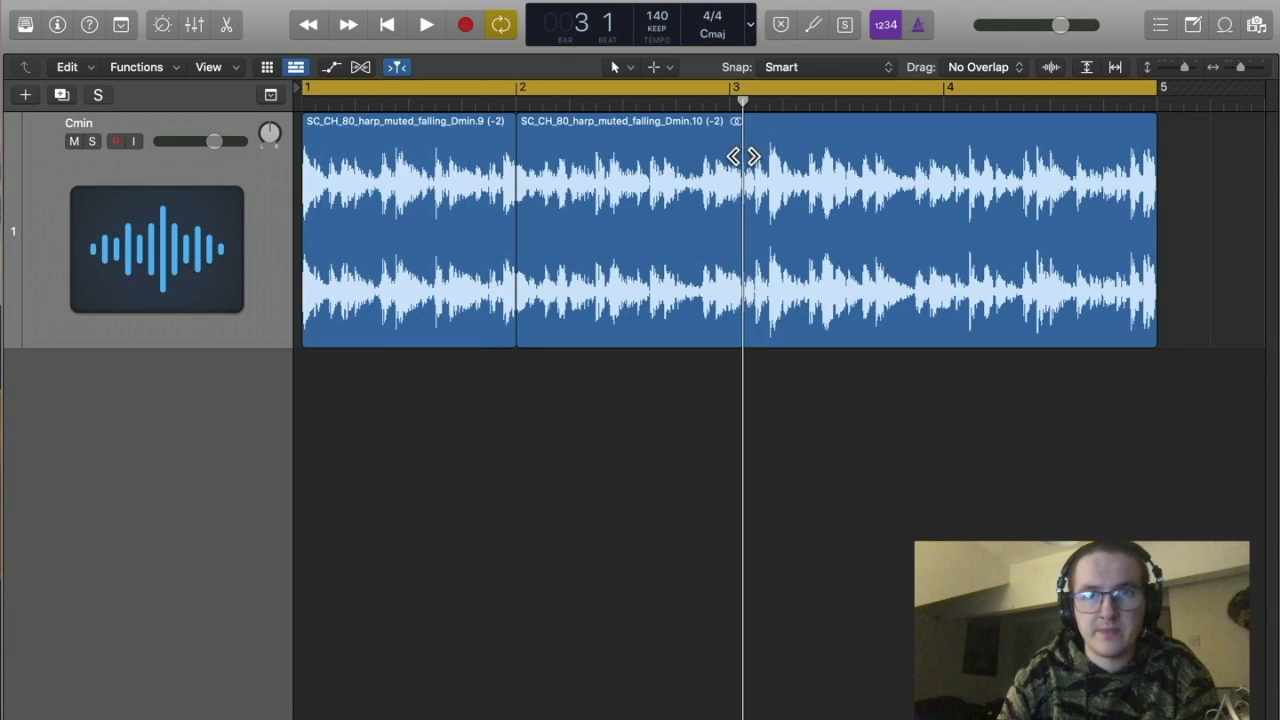
click(749, 187)
key(super+t)
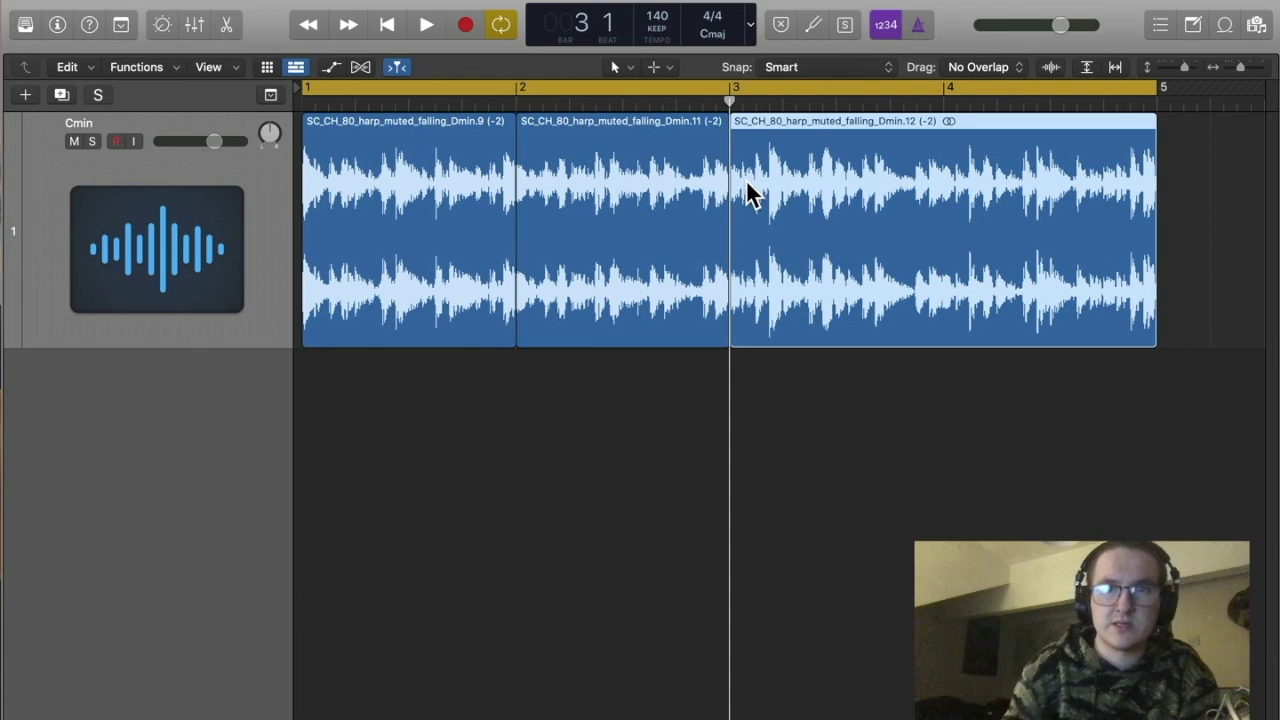
drag(828, 102, 945, 103)
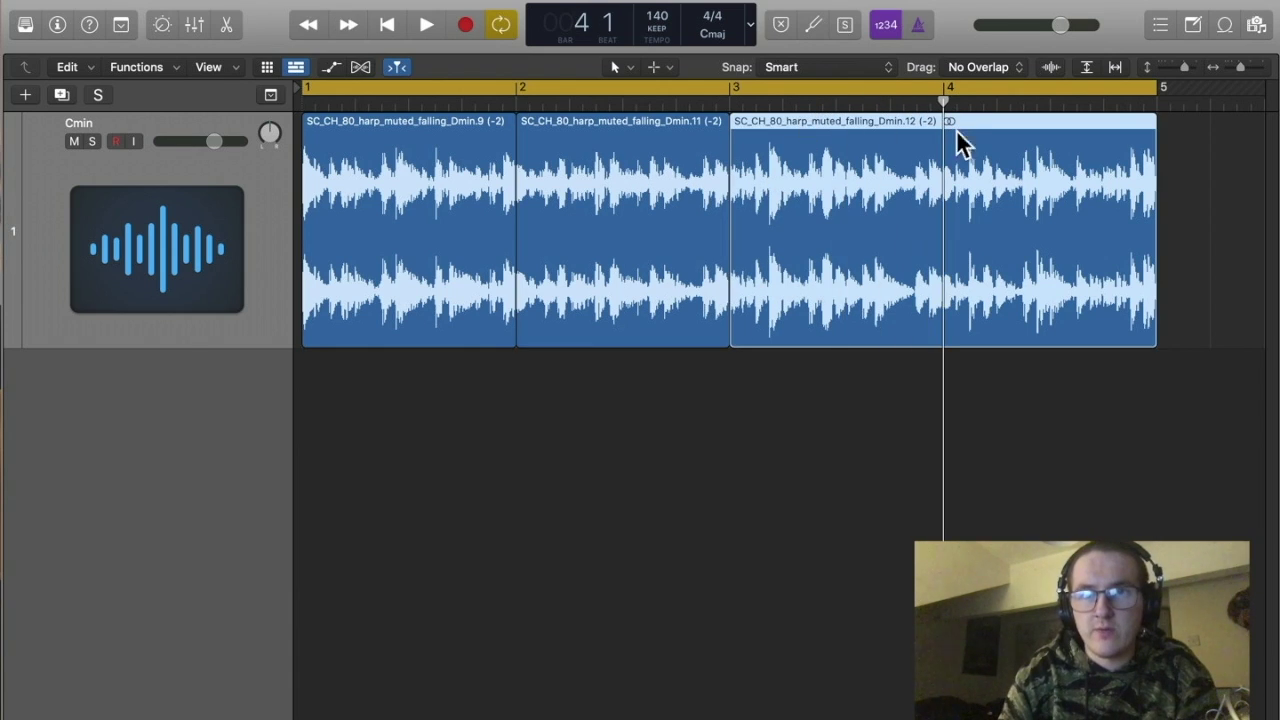
key(super+t)
Split the one-bar harp regions at every half bar and every beat, giving one-beat slices.
drag(392, 104, 410, 104)
mouse_move(354, 223)
mouse_down()
mouse_move(376, 223)
mouse_move(360, 223)
mouse_up()
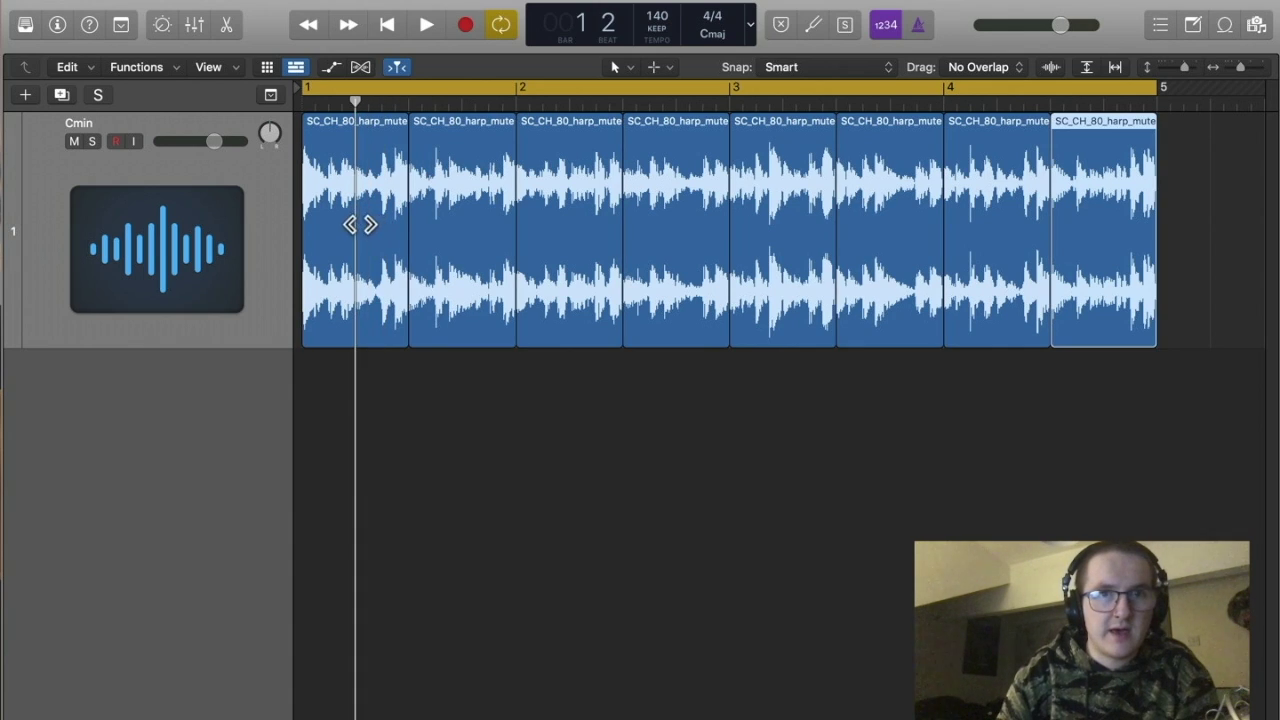
click(364, 241)
key(super+t)
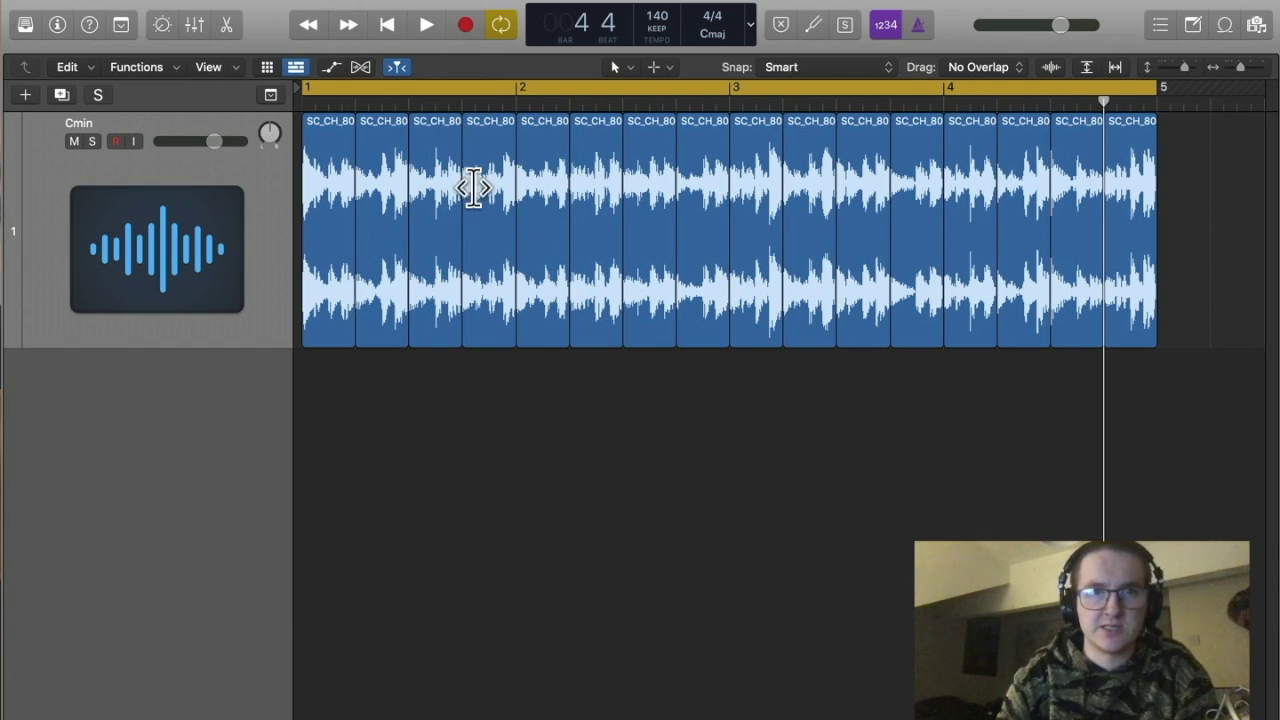
Move the harp slices at bar 1 beat 4, bar 1 beat 2 and bar 2 beat 3 onto a second track below.
drag(486, 214, 483, 418)
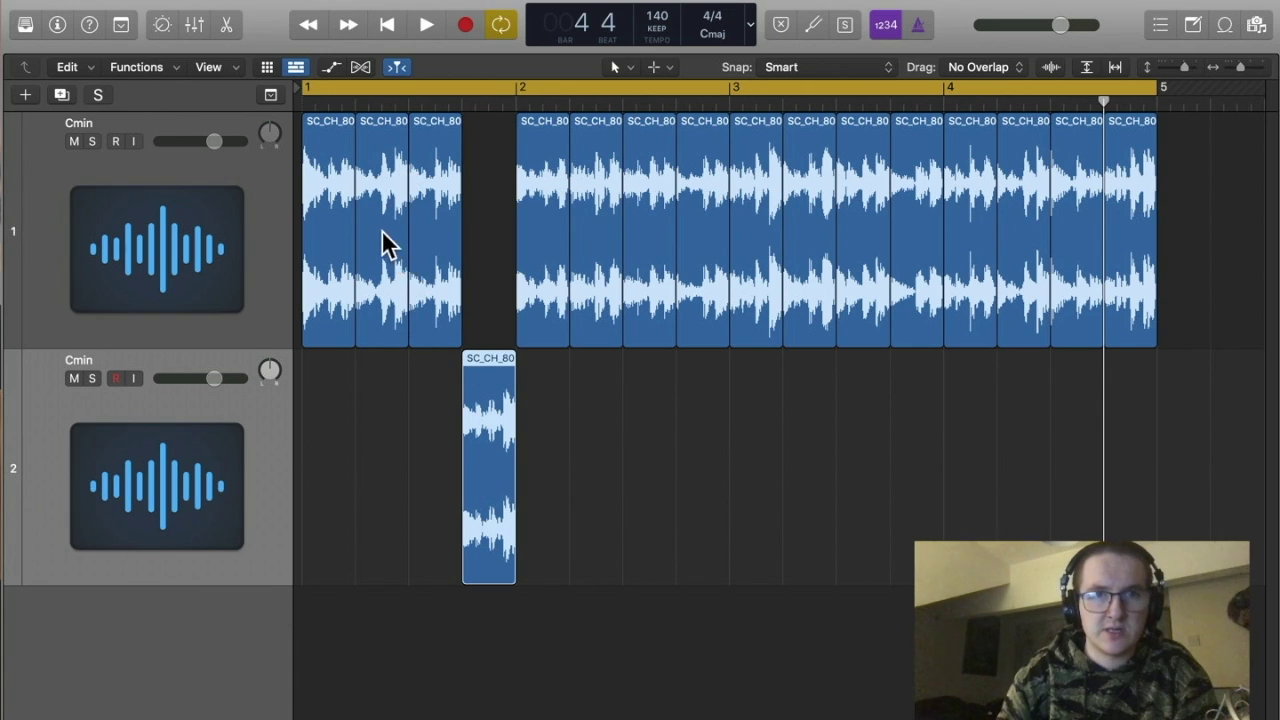
drag(383, 246, 383, 440)
drag(666, 194, 655, 430)
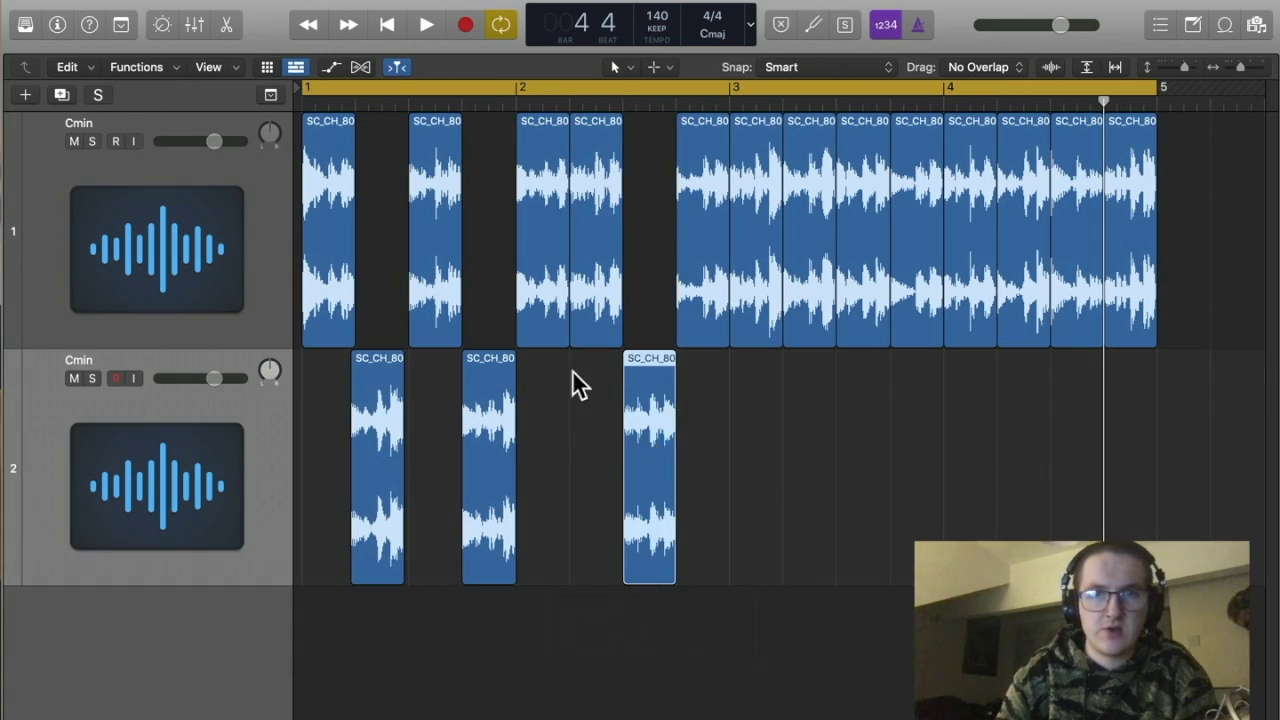
On the first track, move the slice at bar 3 beat 2 to bar 1 beat 4 and the one at bar 3 beat 4 to bar 1 beat 2.
drag(811, 222, 489, 223)
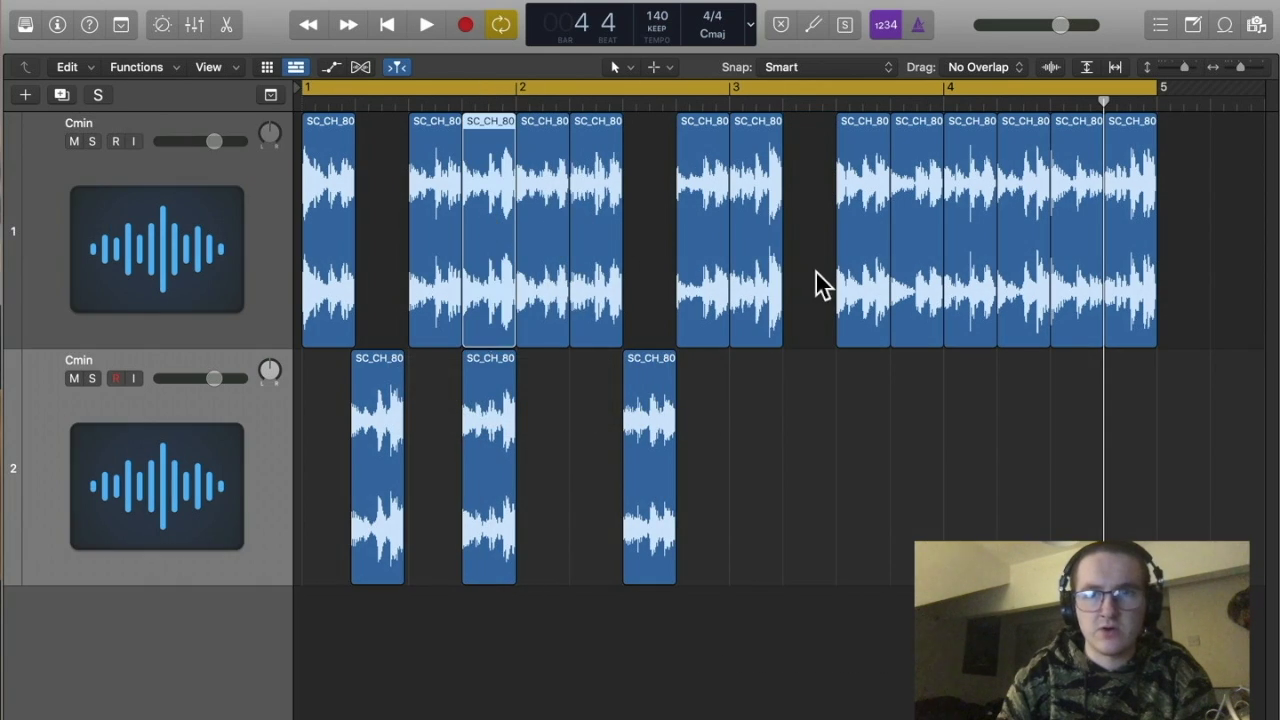
drag(323, 223, 810, 226)
drag(926, 229, 389, 240)
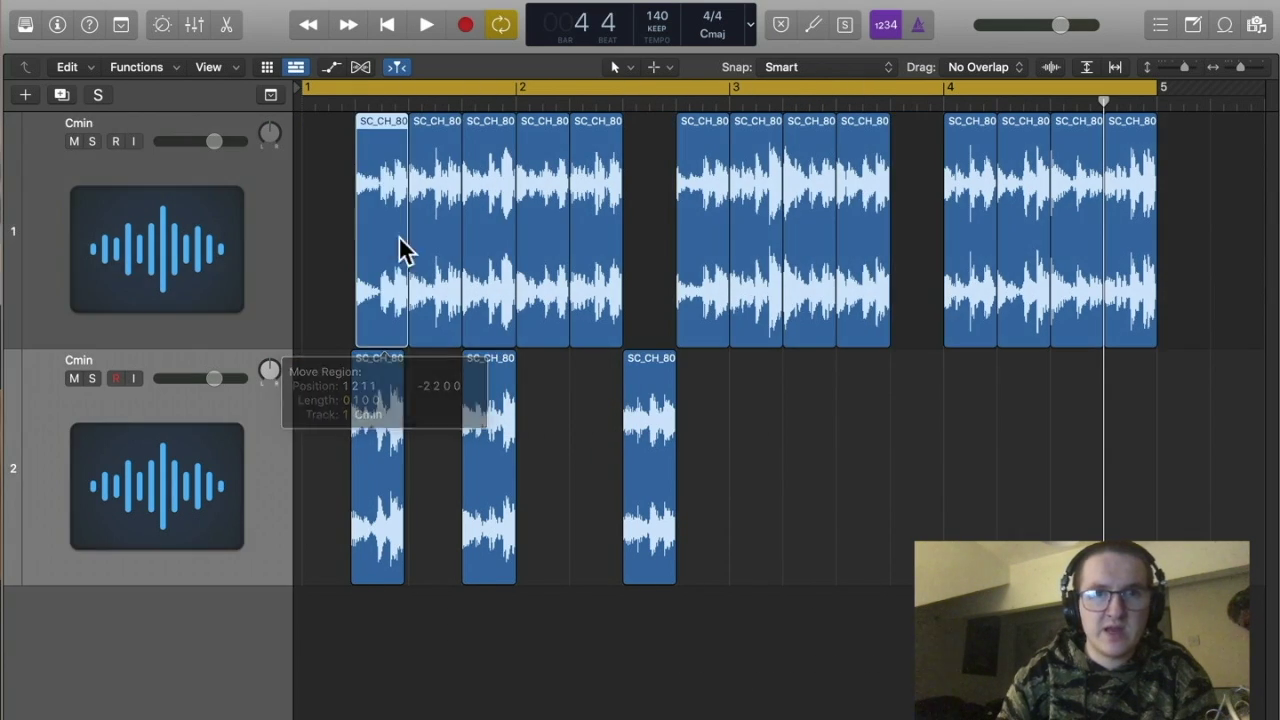
drag(811, 229, 329, 223)
Fill the first track's gaps at bar 3 beat 2, bar 3 beat 4 and bar 2 beat 3 with the second track's slices.
drag(380, 457, 812, 201)
drag(672, 450, 920, 214)
drag(497, 423, 654, 217)
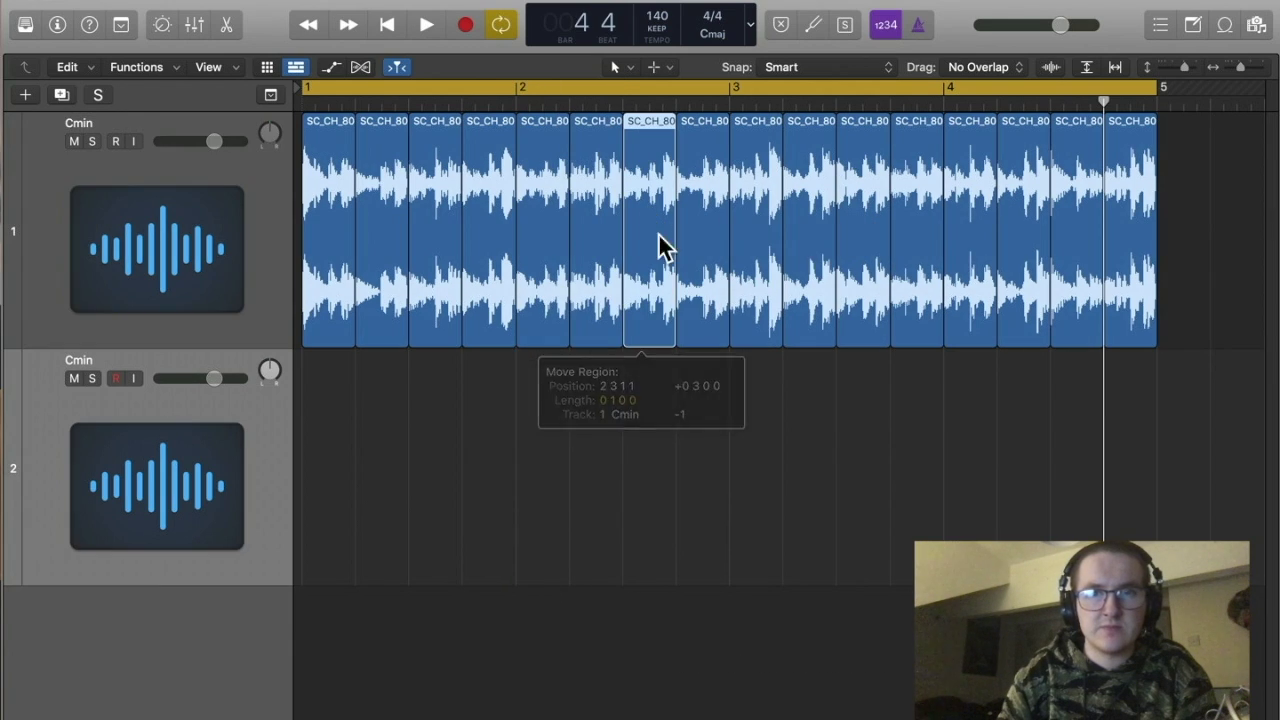
Delete the empty second Cmin track and play back the rearranged harp slices on the remaining track.
click(190, 470)
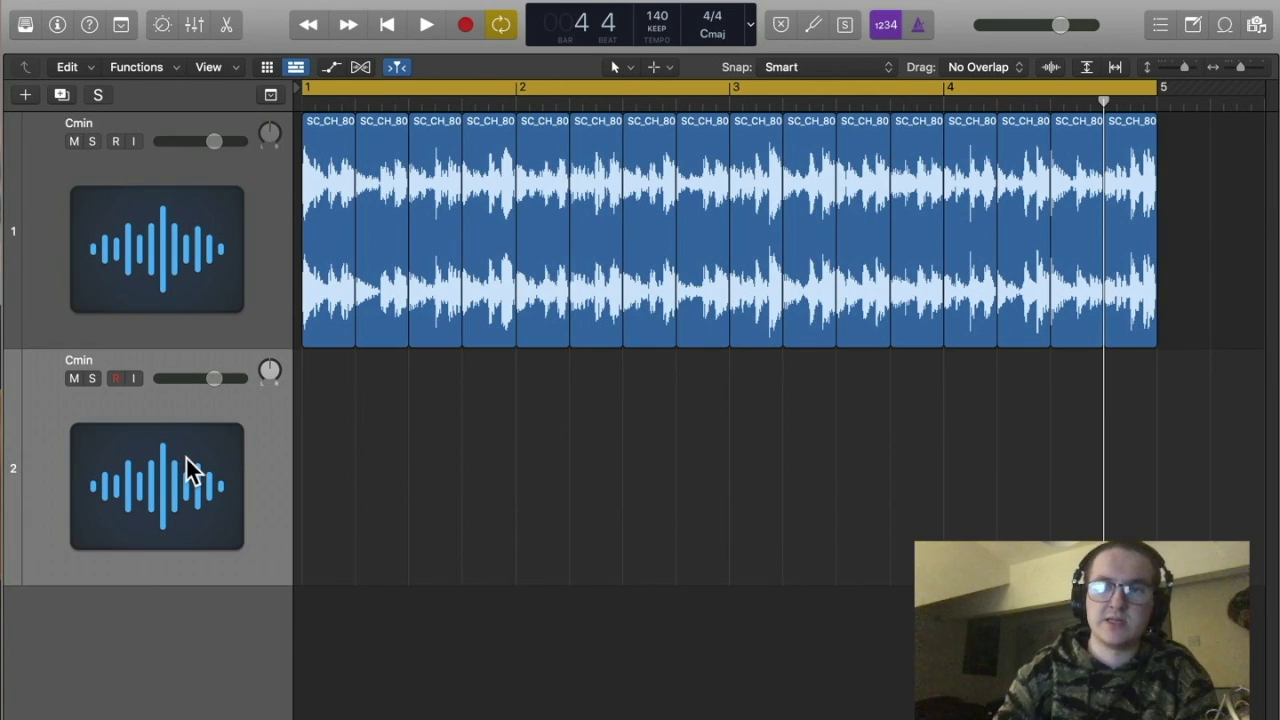
key(super+BackSpace)
key(space)
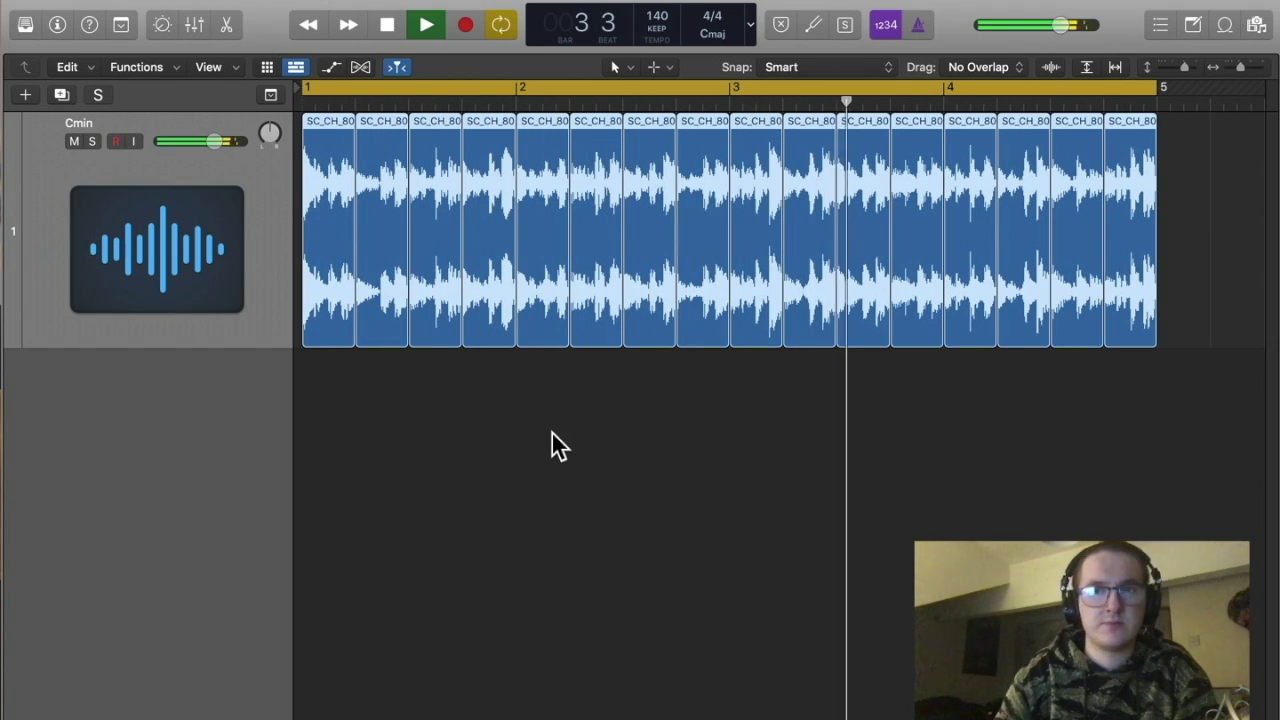
key(space)
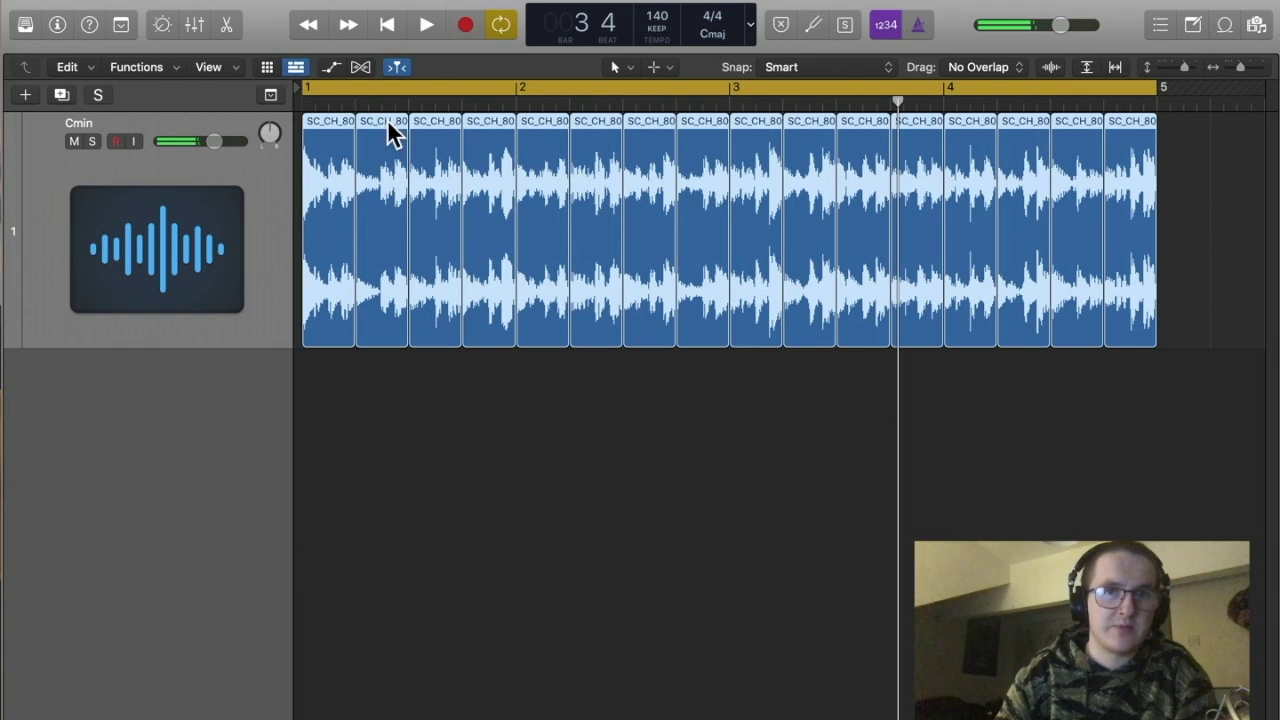
Show the inspector with the harp track's channel strips and return the playhead to the start of the project.
drag(1240, 67, 1182, 65)
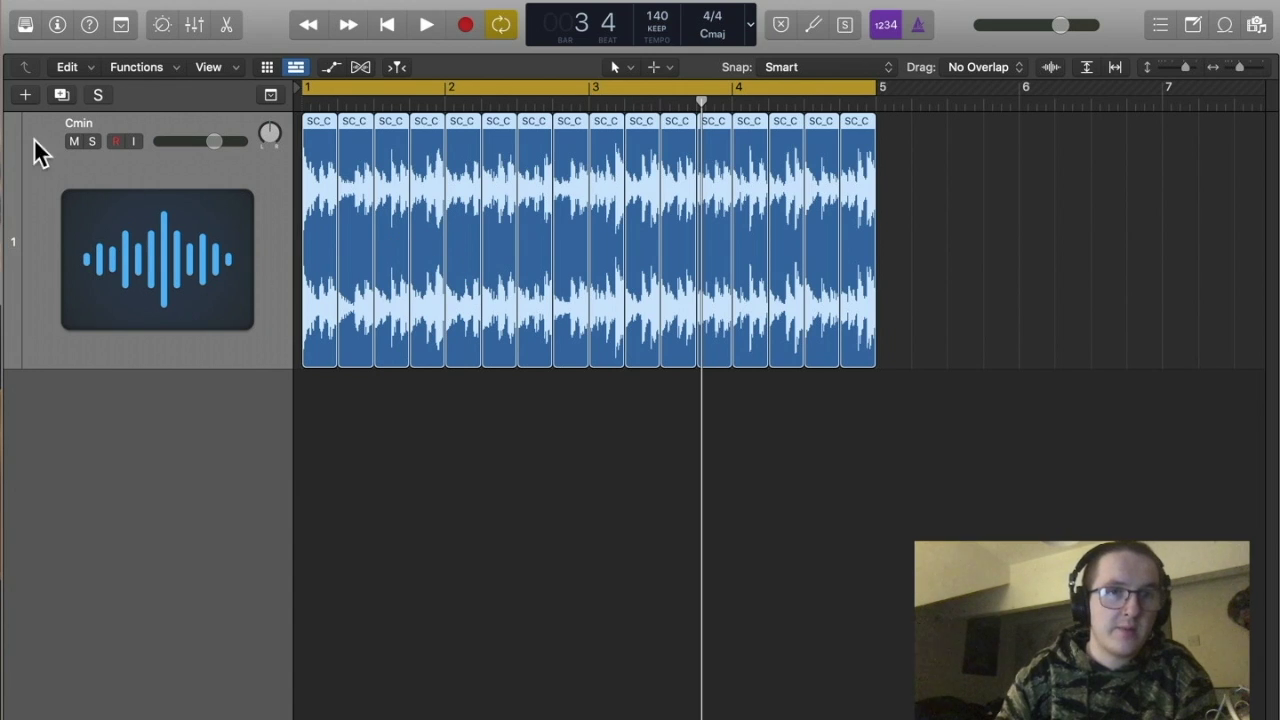
click(57, 25)
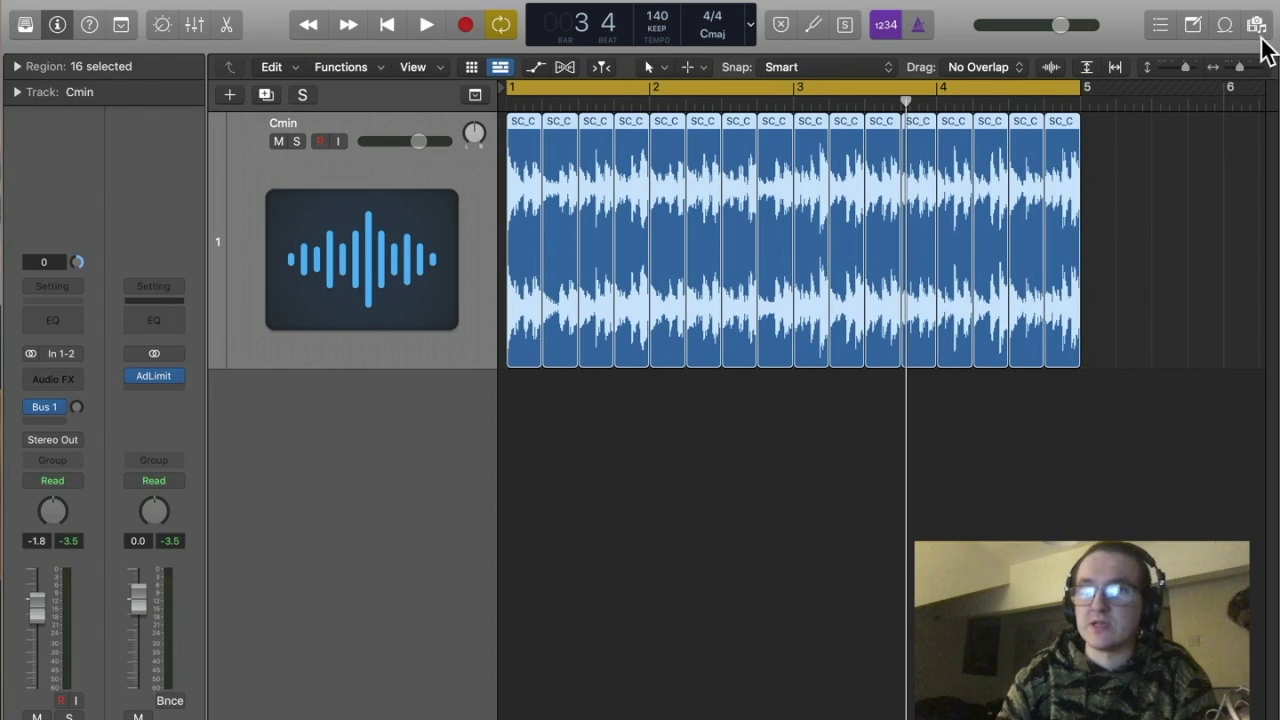
key(Return)
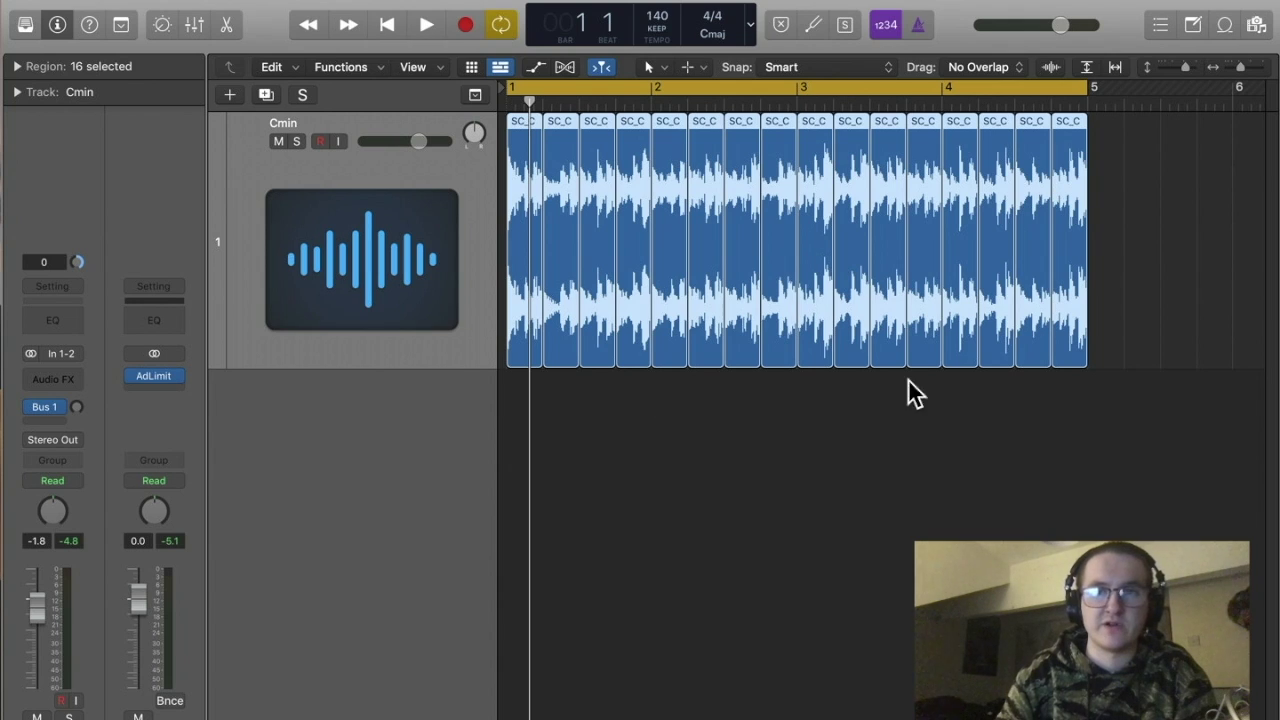
Join all the harp slices into one continuous region, creating a new audio file for the non-contiguous regions.
click(1115, 405)
drag(1172, 424, 335, 258)
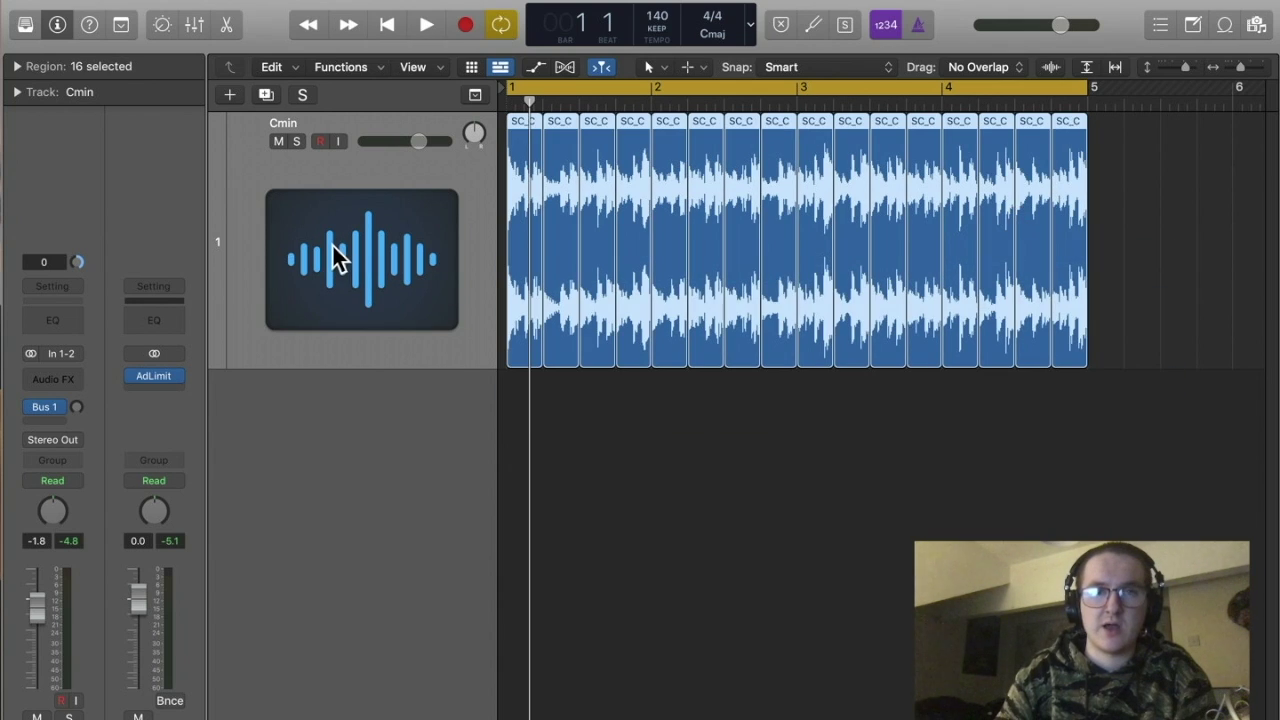
key(super+j)
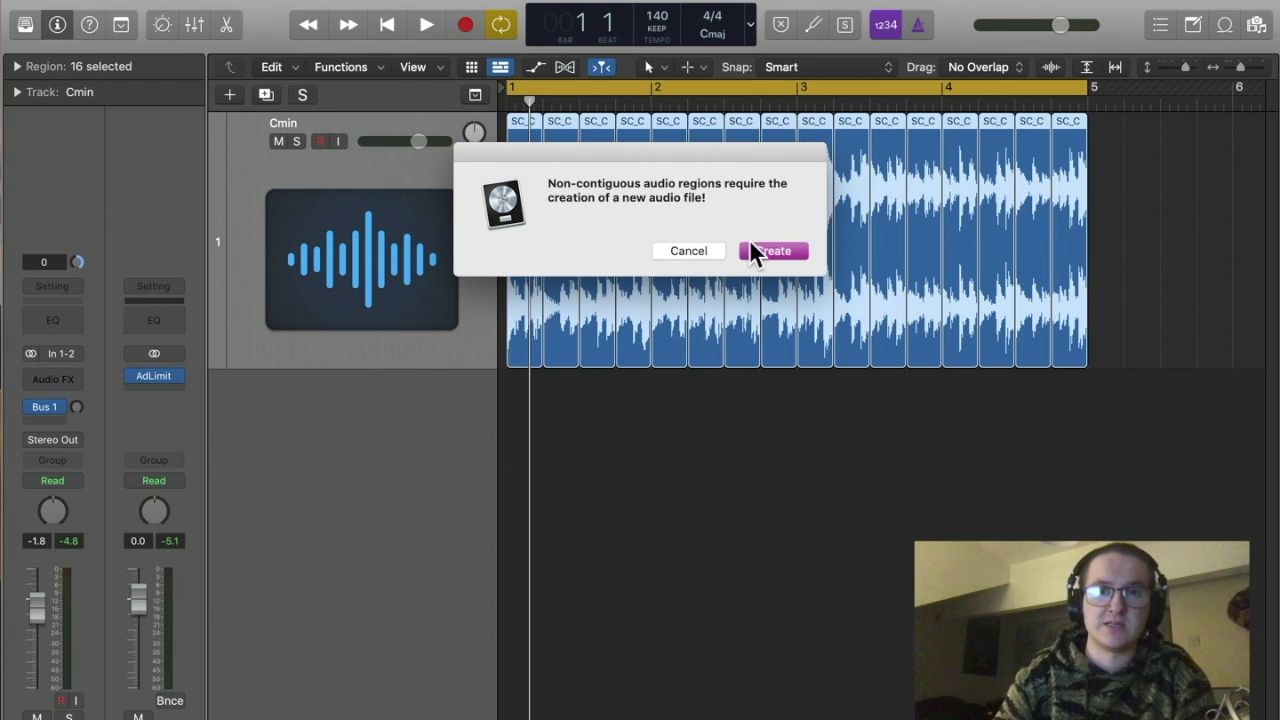
click(780, 257)
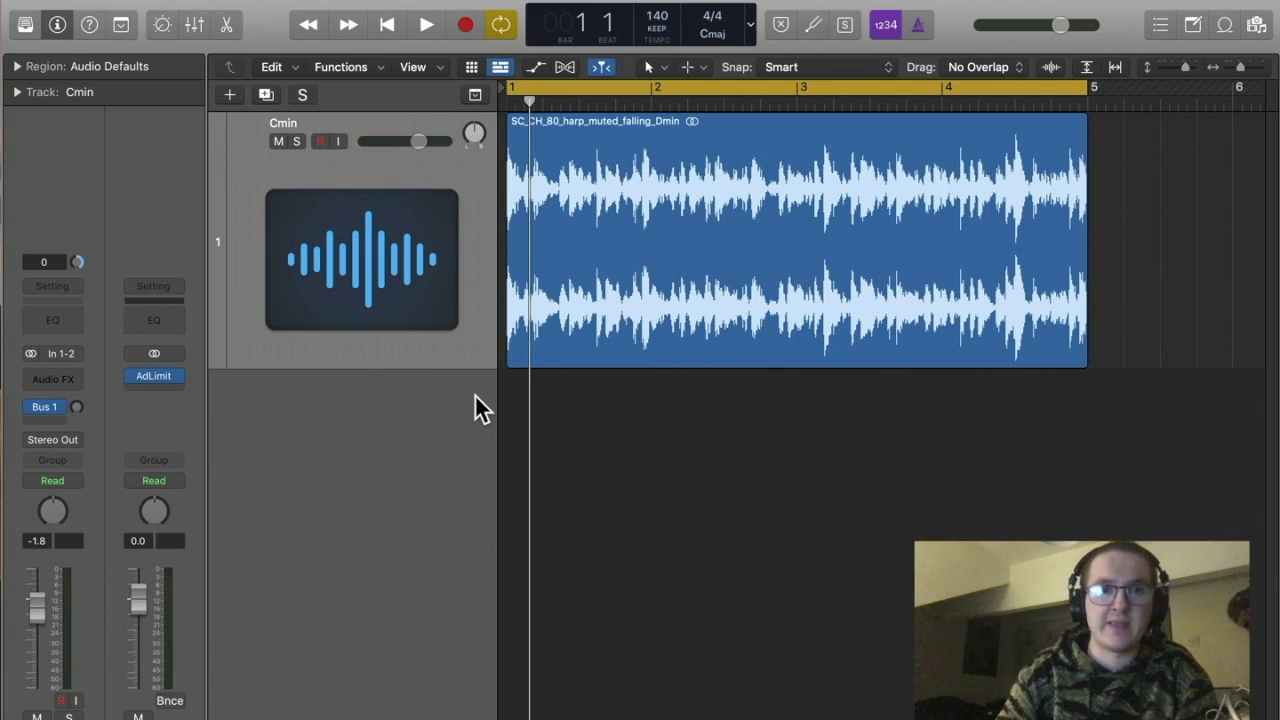
click(647, 219)
click(733, 459)
click(716, 248)
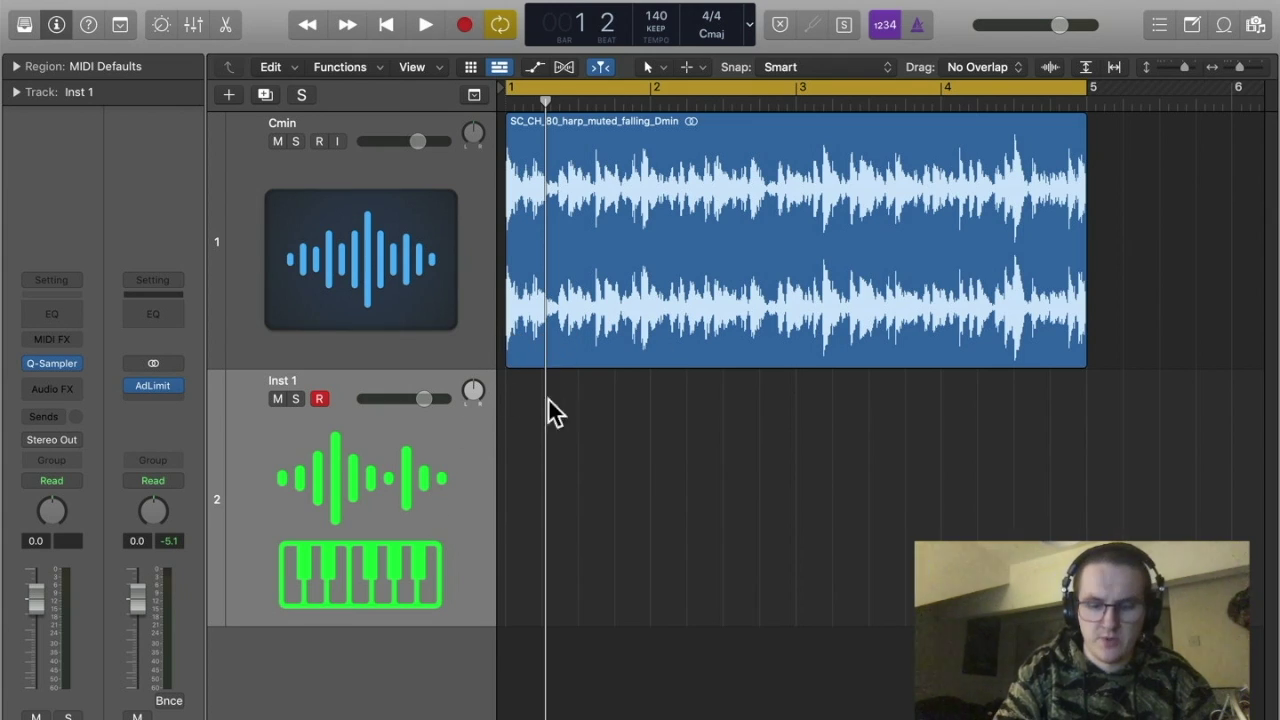
key(super+BackSpace)
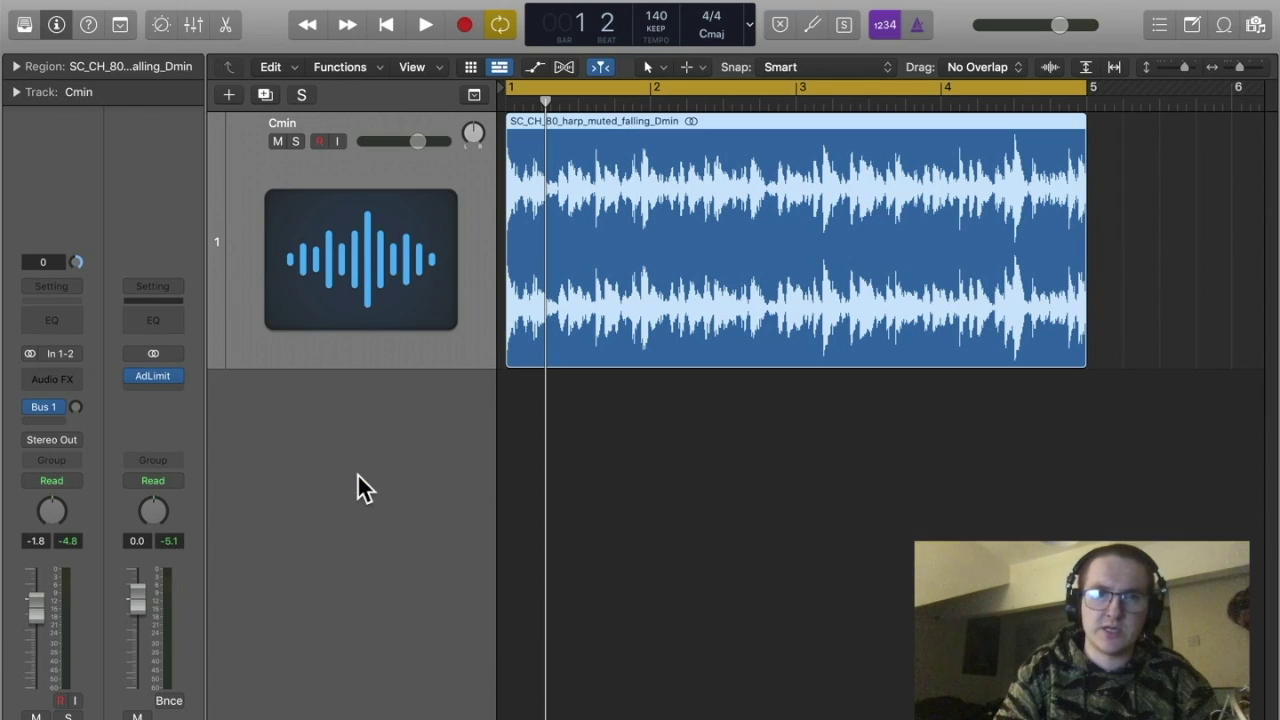
Create one software instrument track with Quick Sampler (Single Sample) in stereo as its instrument.
key(space)
key(space)
click(227, 96)
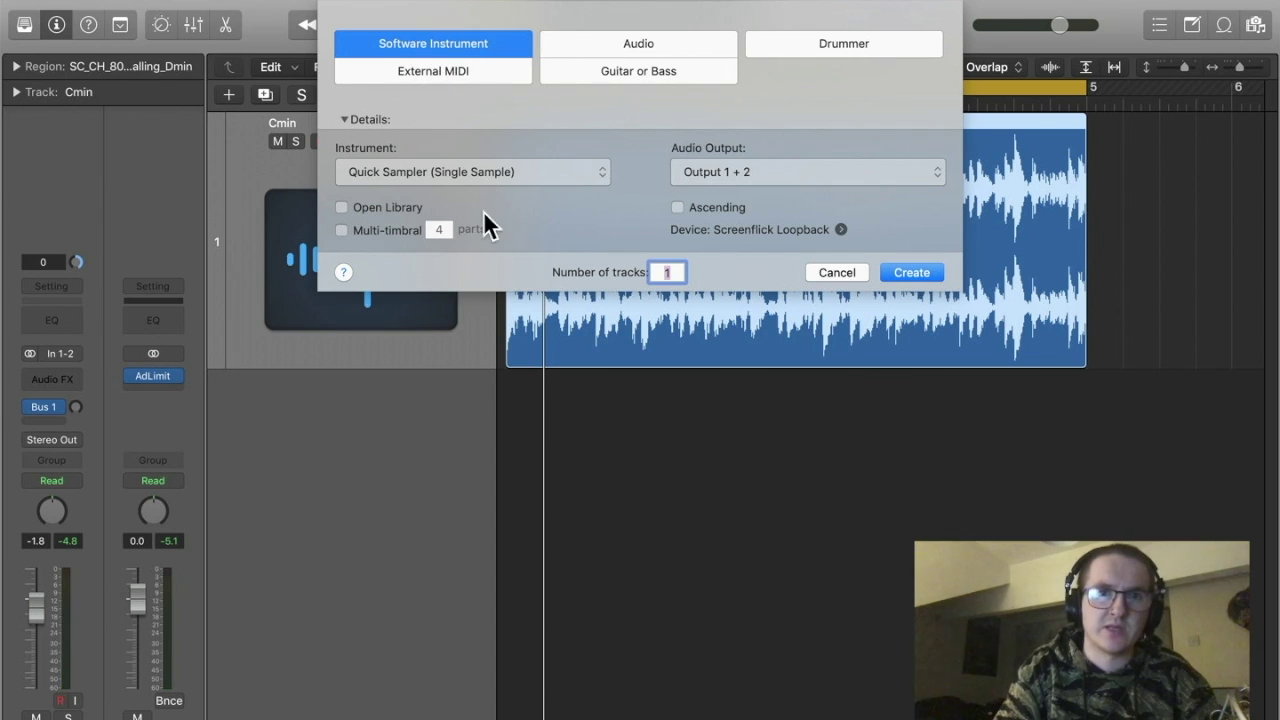
click(447, 177)
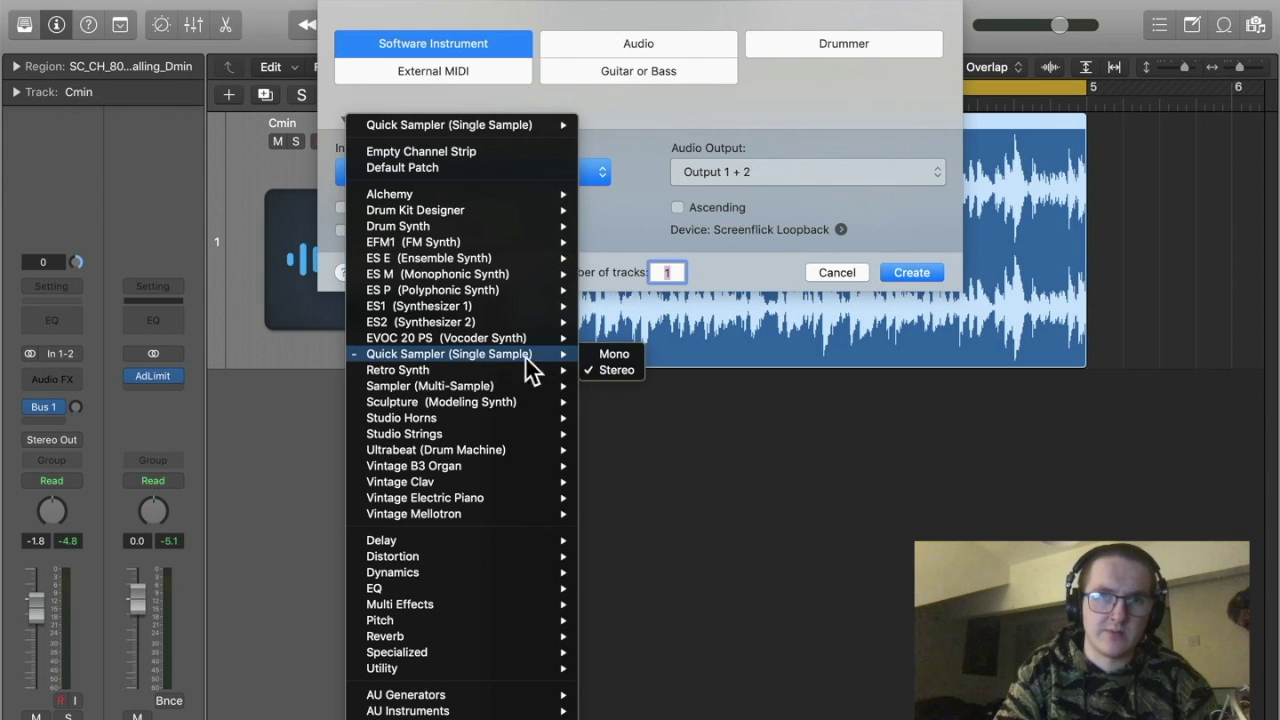
click(617, 370)
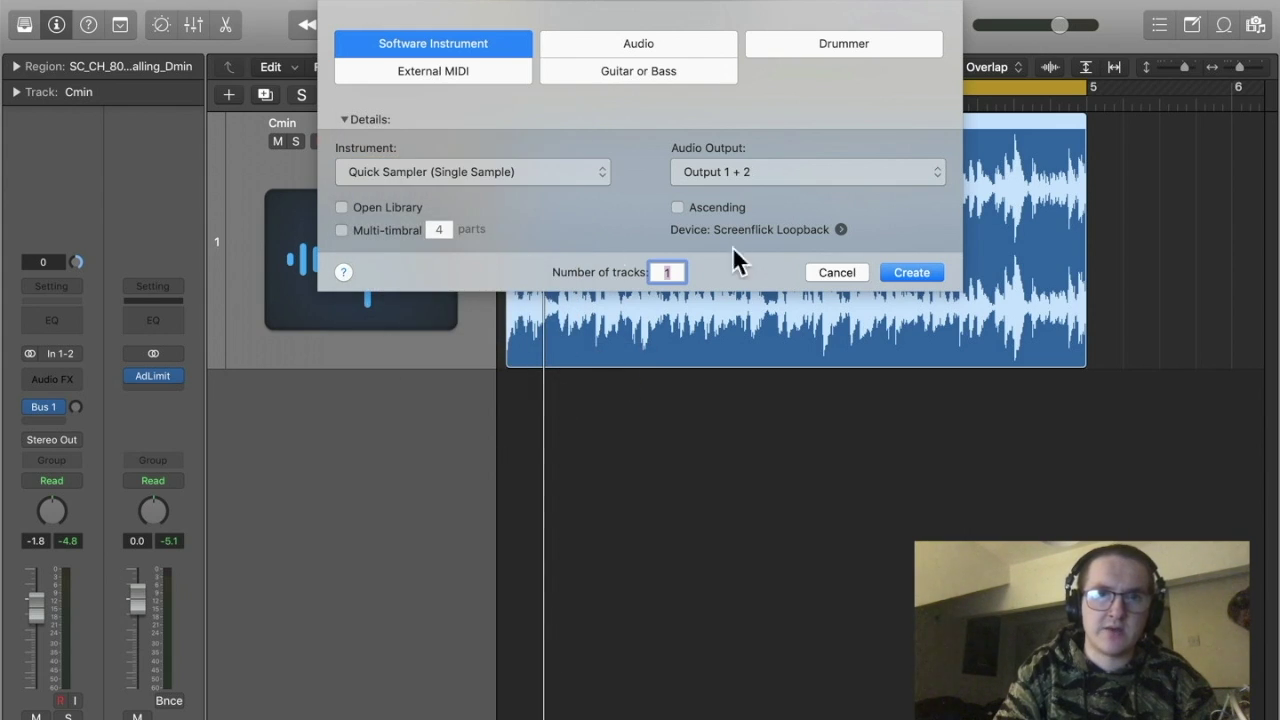
click(915, 277)
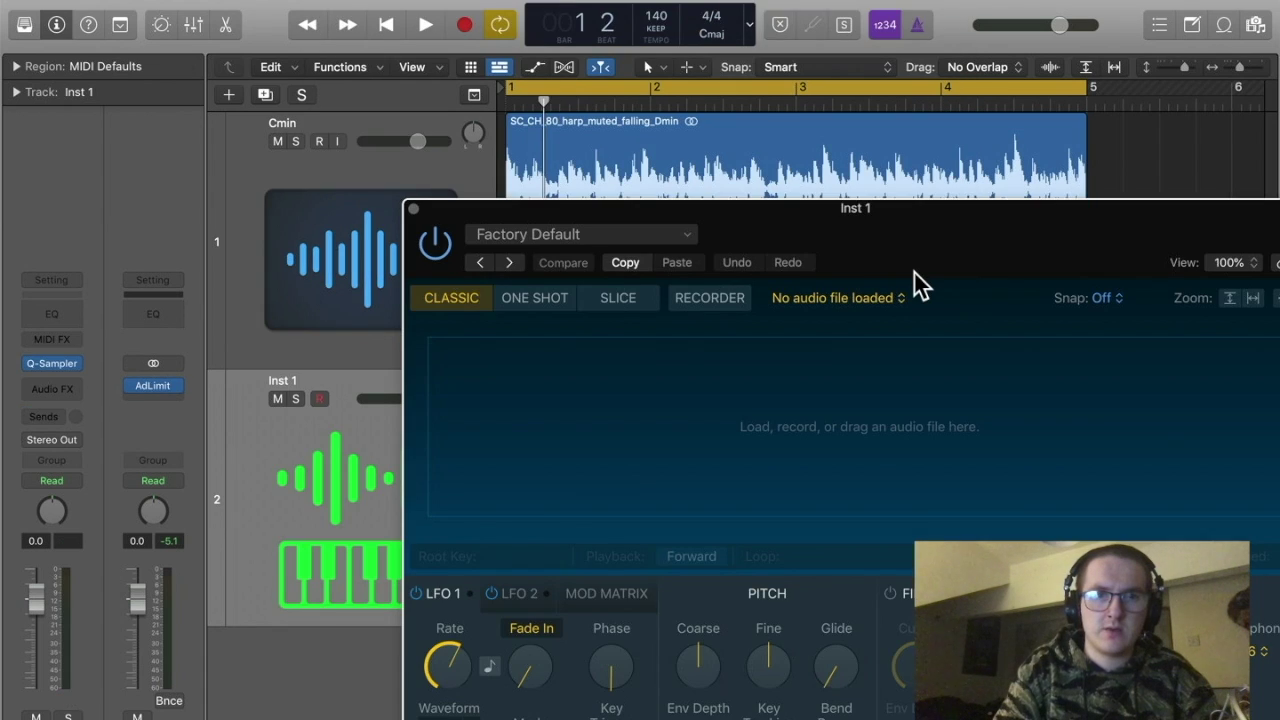
Load the joined harp region from the first track into the empty Quick Sampler.
drag(1072, 254, 760, 34)
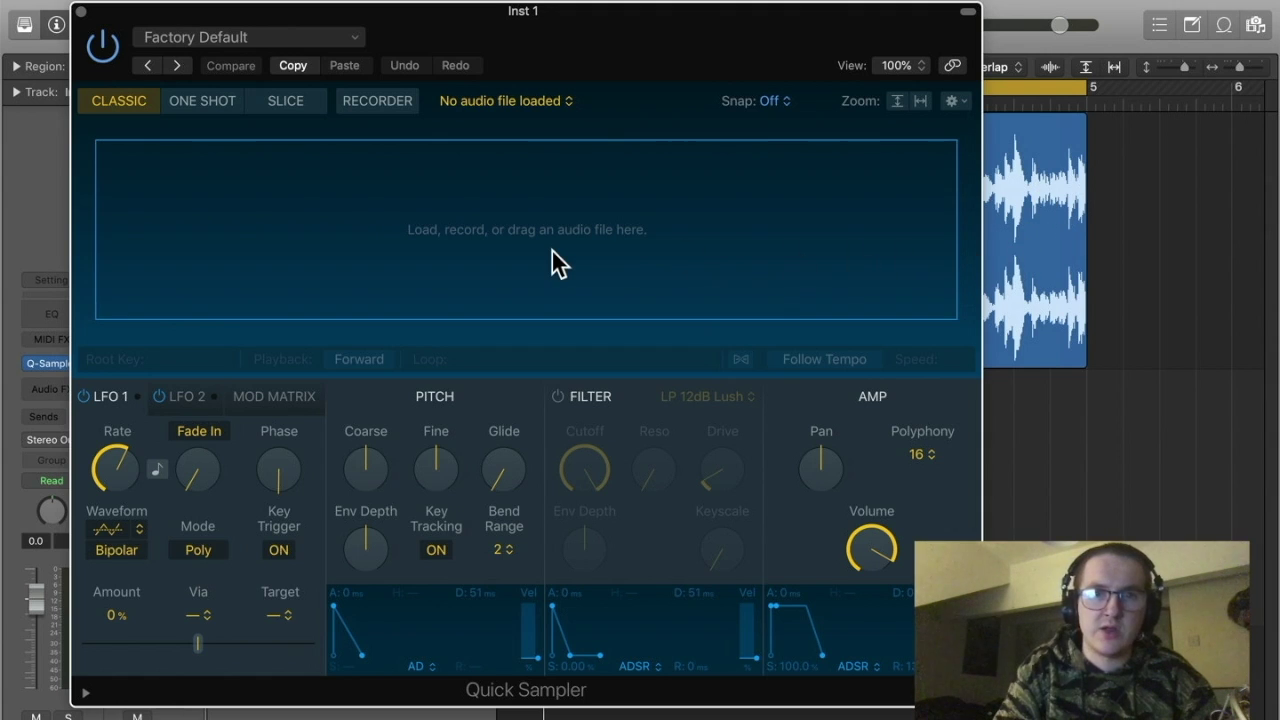
click(1024, 214)
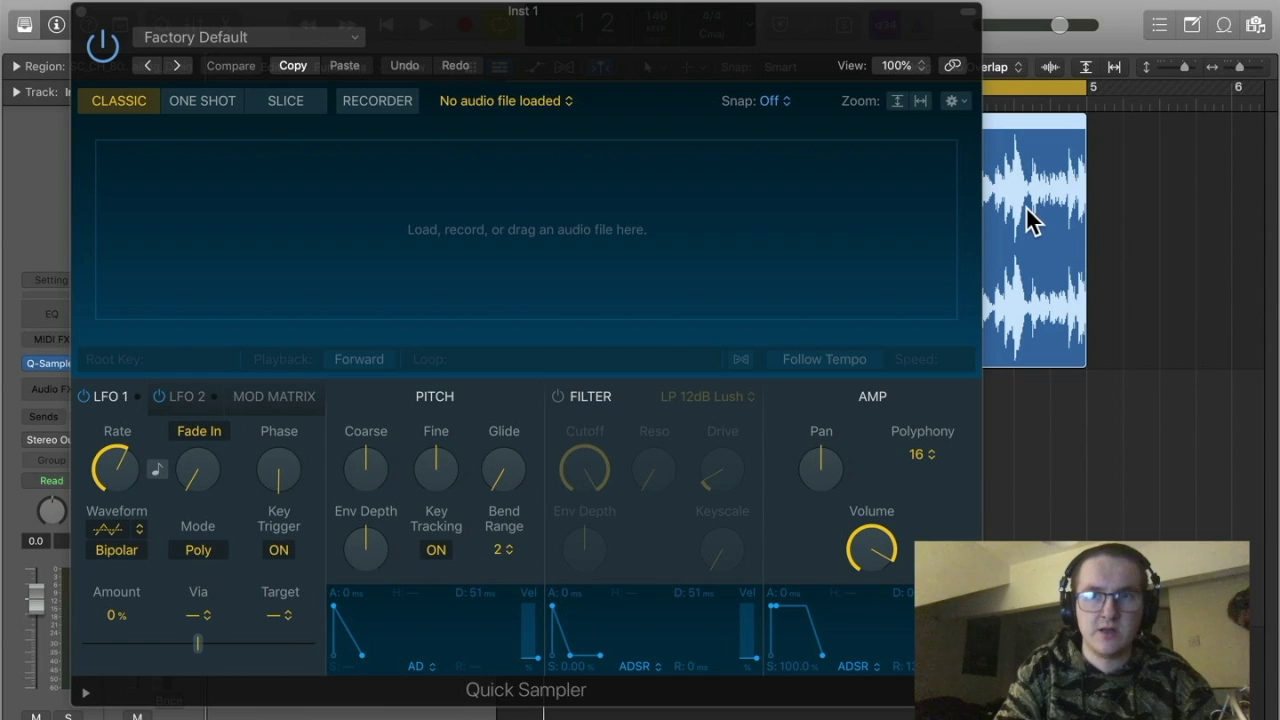
drag(1030, 220, 332, 226)
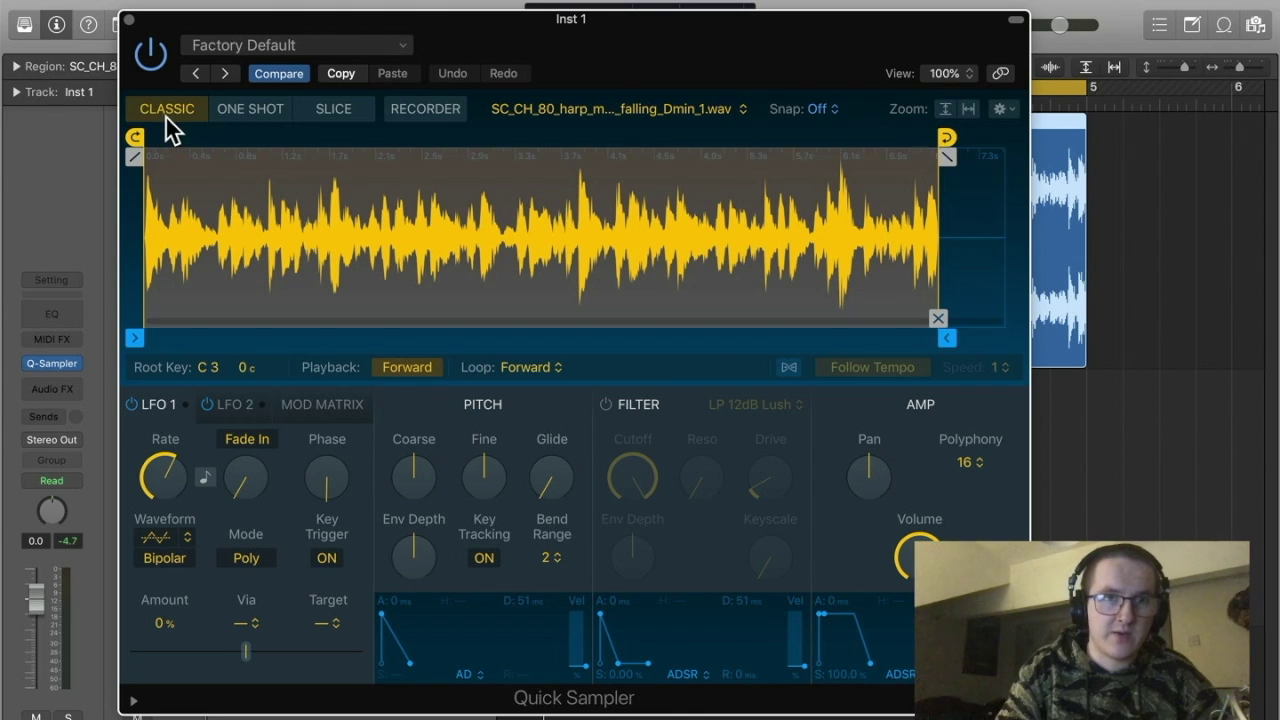
Switch Quick Sampler to Slice mode and slice the harp sample by Beat Divisions with the division set to 1.
click(340, 110)
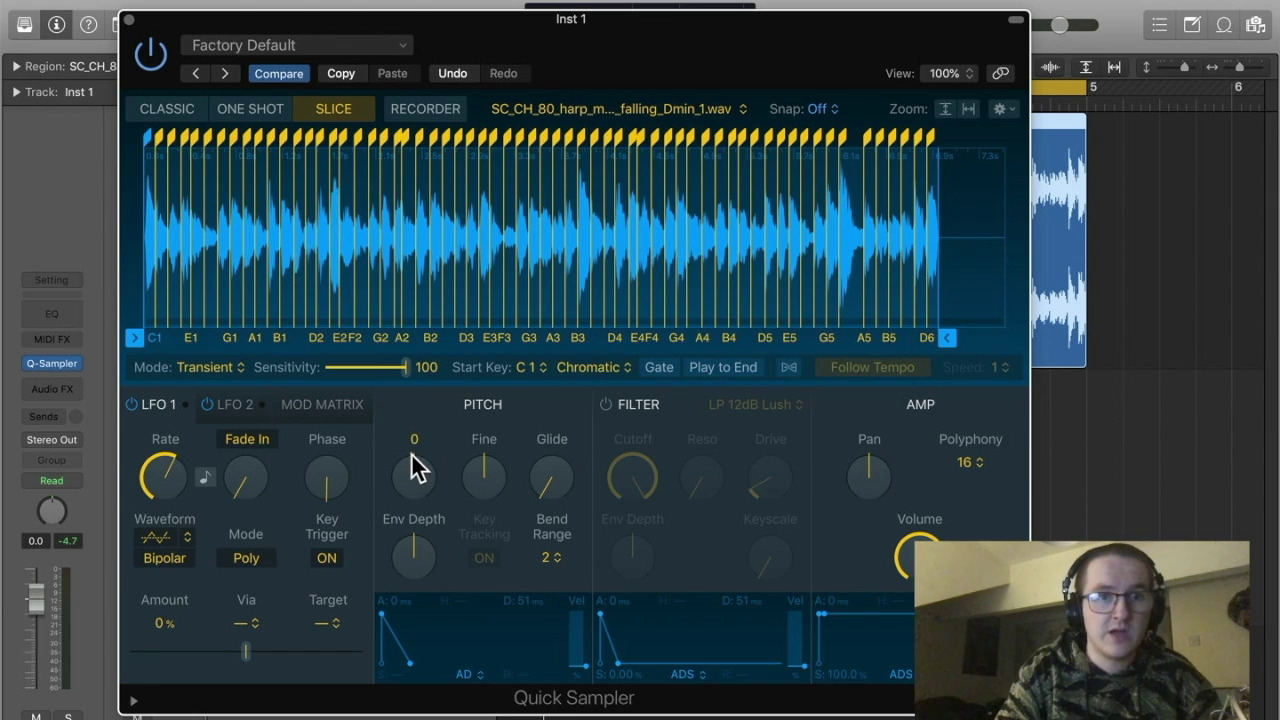
click(205, 367)
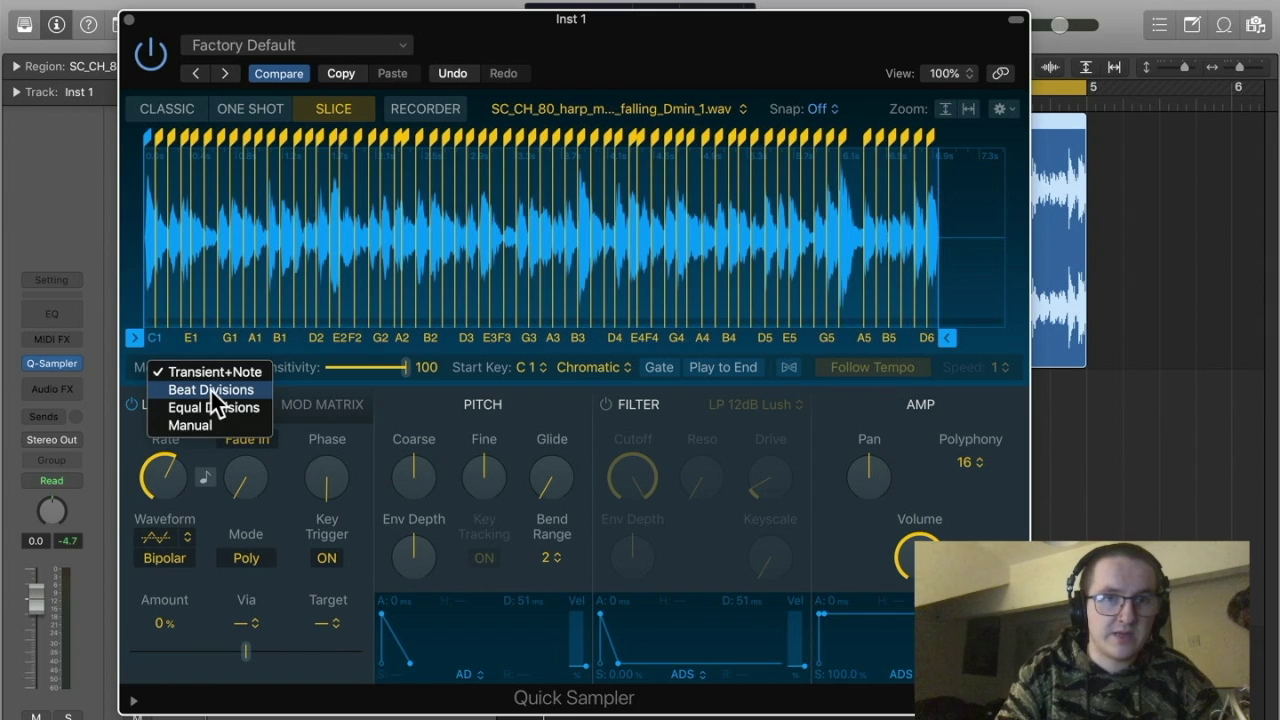
click(211, 390)
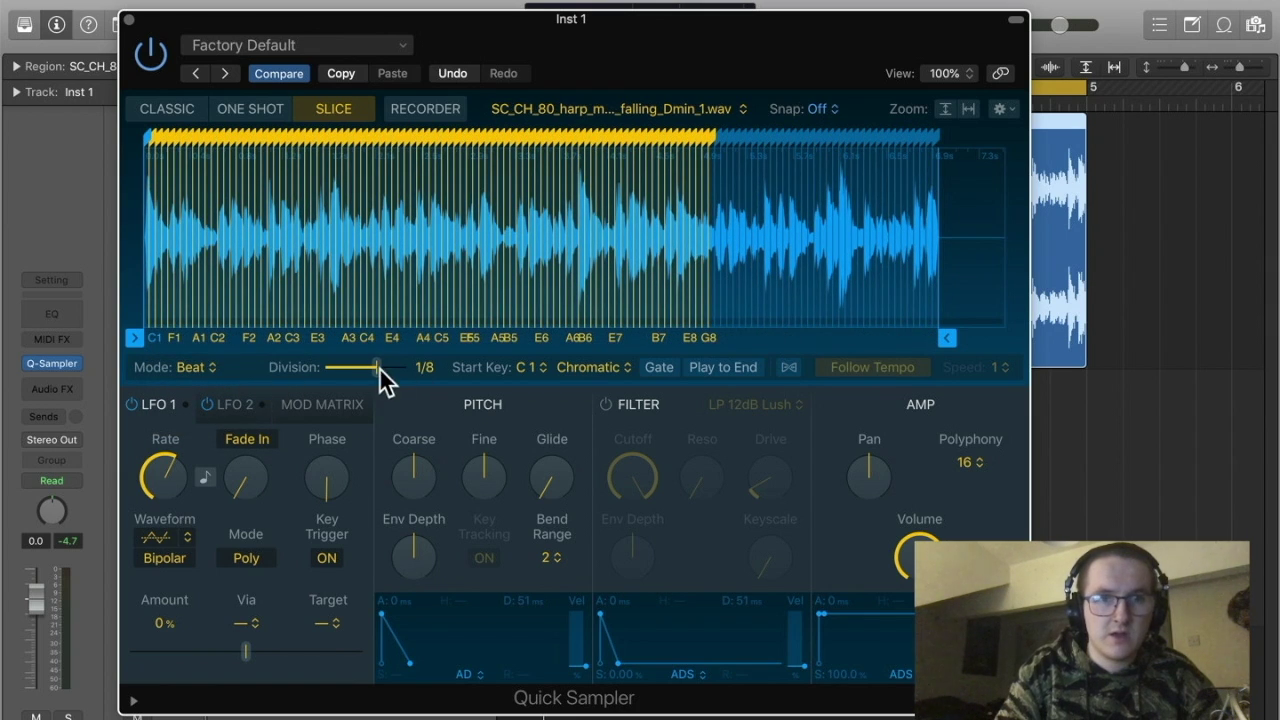
mouse_move(380, 370)
mouse_down()
mouse_move(276, 380)
mouse_move(400, 383)
mouse_move(380, 366)
mouse_move(350, 370)
mouse_up()
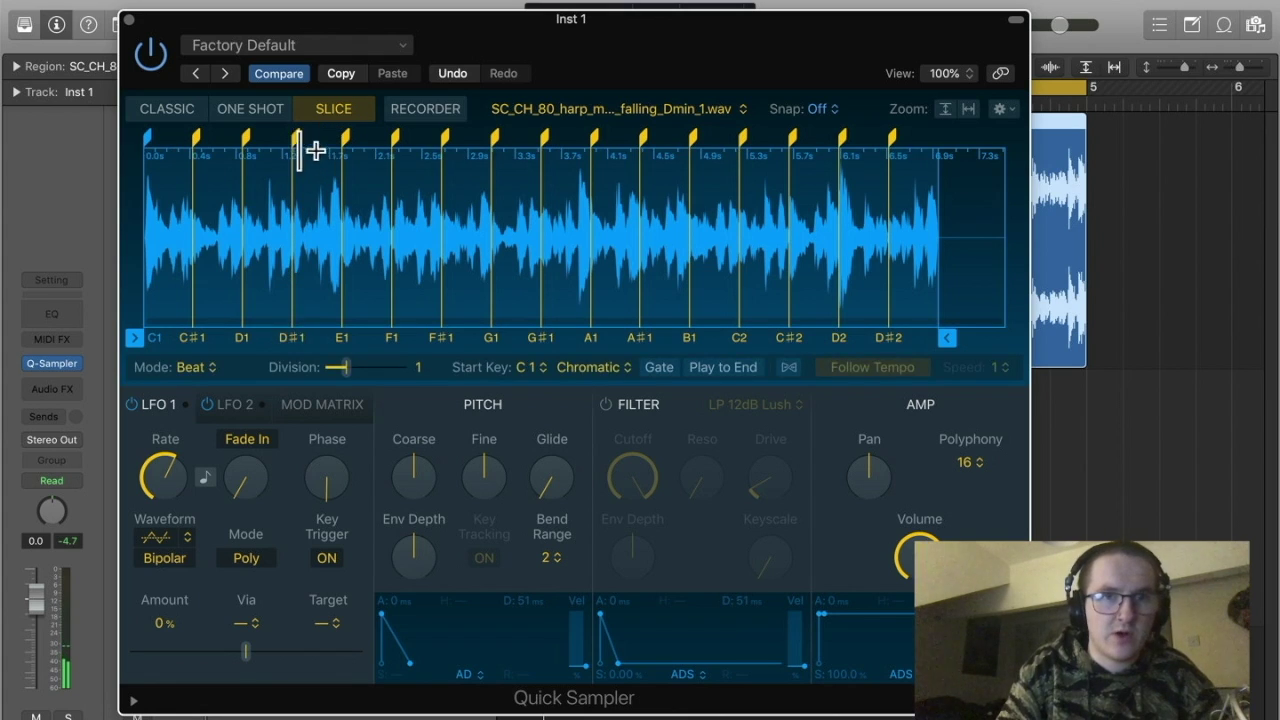
Shift the slice markers at C♯1, E1, F1, F♯1, G1 and A1 slightly earlier to line up with the waveform's transients.
mouse_move(298, 140)
mouse_down()
mouse_move(281, 134)
mouse_move(294, 134)
mouse_up()
drag(193, 137, 186, 137)
click(398, 134)
drag(398, 134, 335, 134)
click(343, 134)
mouse_move(445, 134)
mouse_down()
mouse_move(434, 134)
mouse_move(487, 134)
mouse_up()
drag(597, 134, 587, 134)
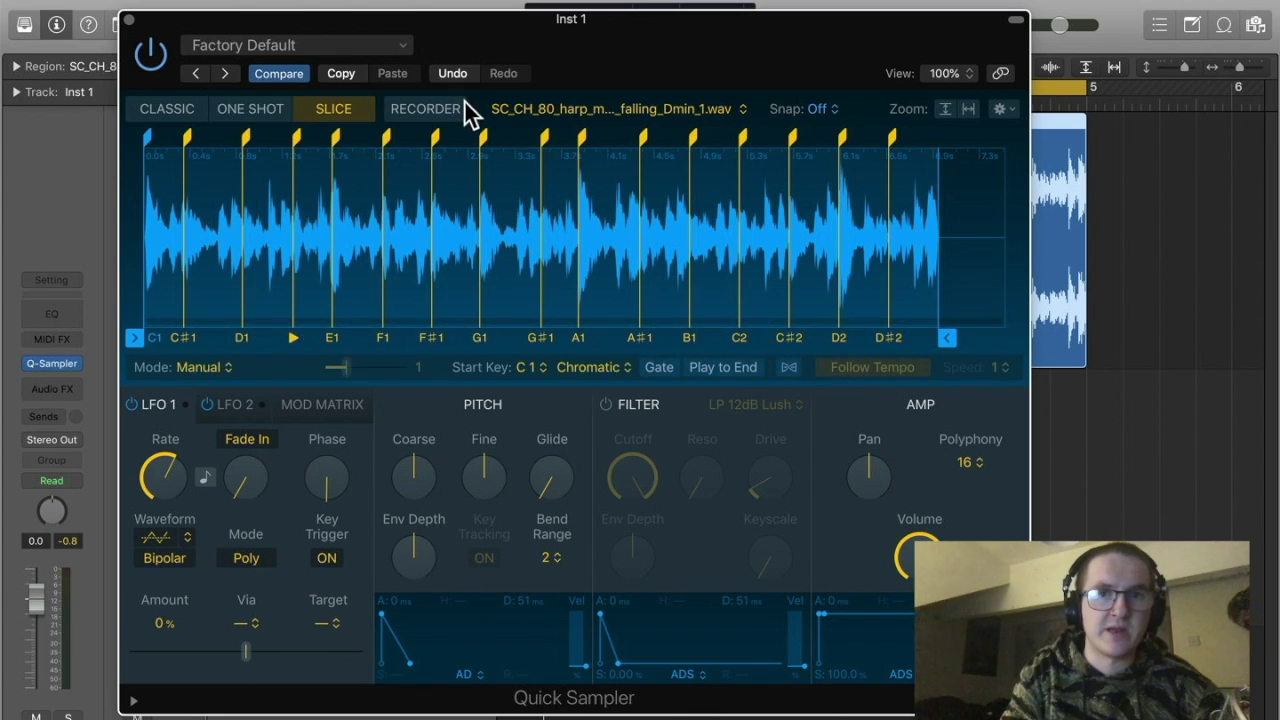
Close Quick Sampler and delete its instrument track, keeping only the harp audio track.
click(128, 19)
key(super+BackSpace)
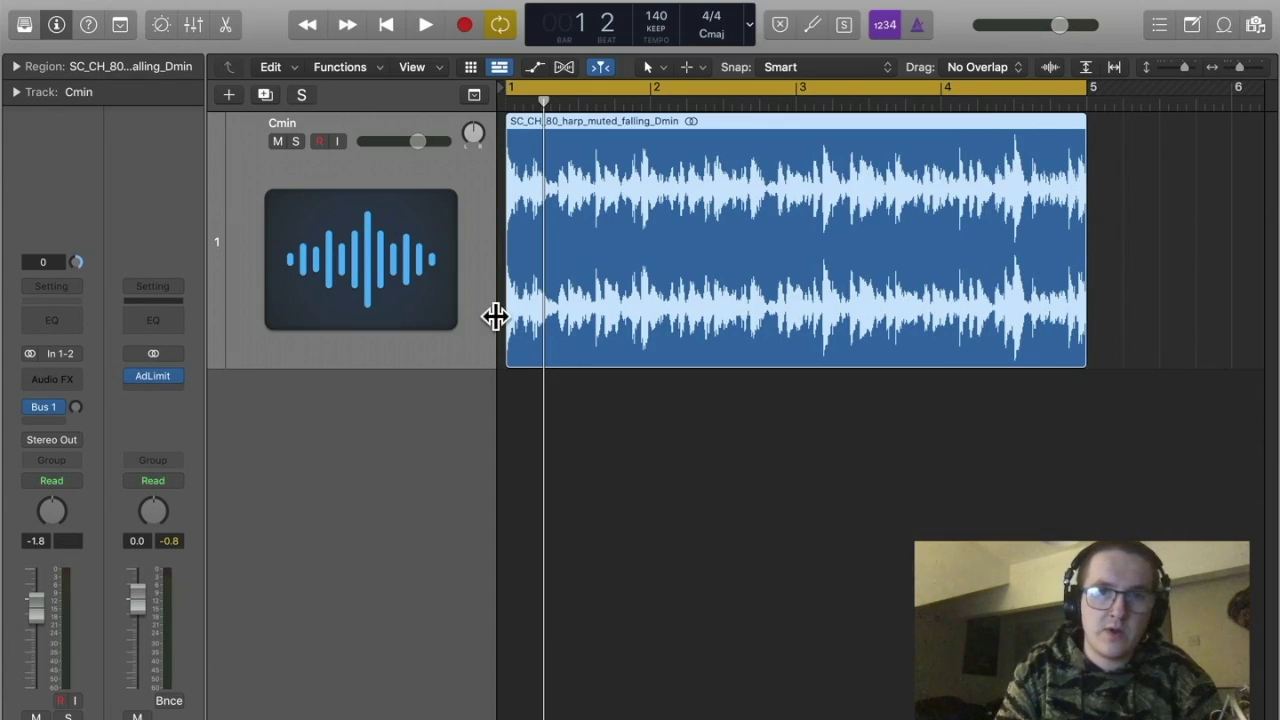
click(56, 382)
click(97, 340)
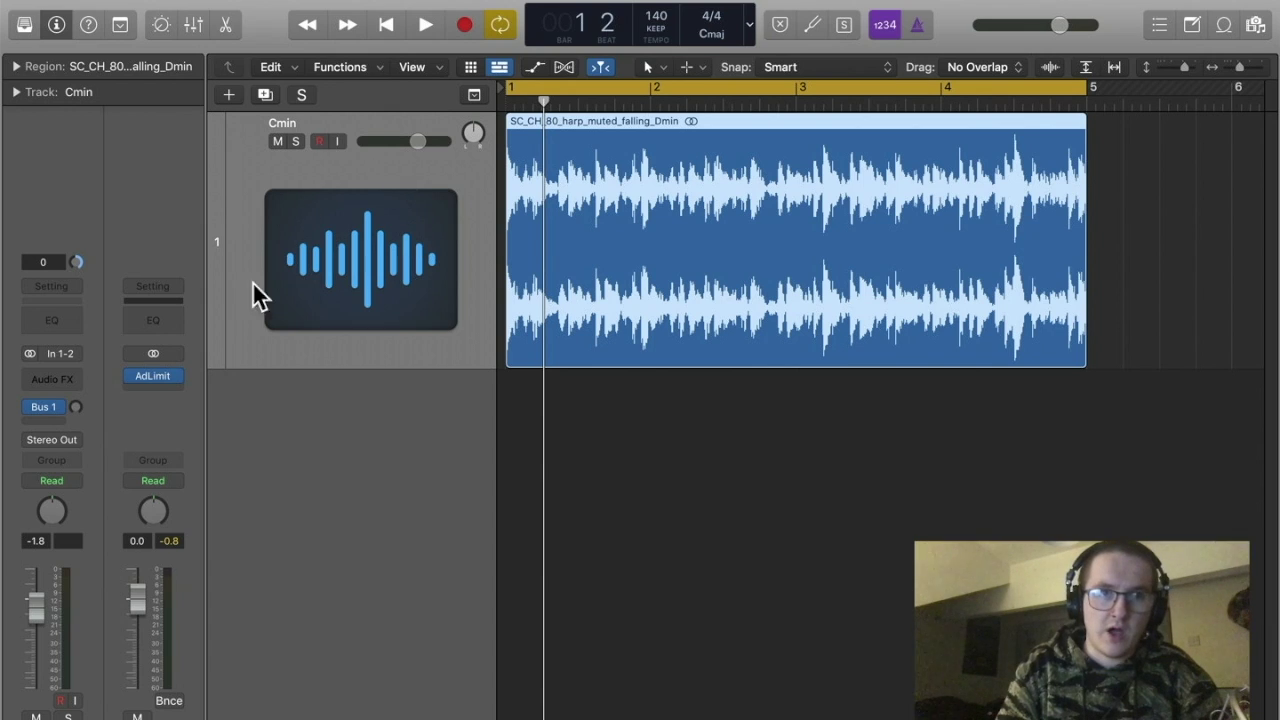
click(50, 379)
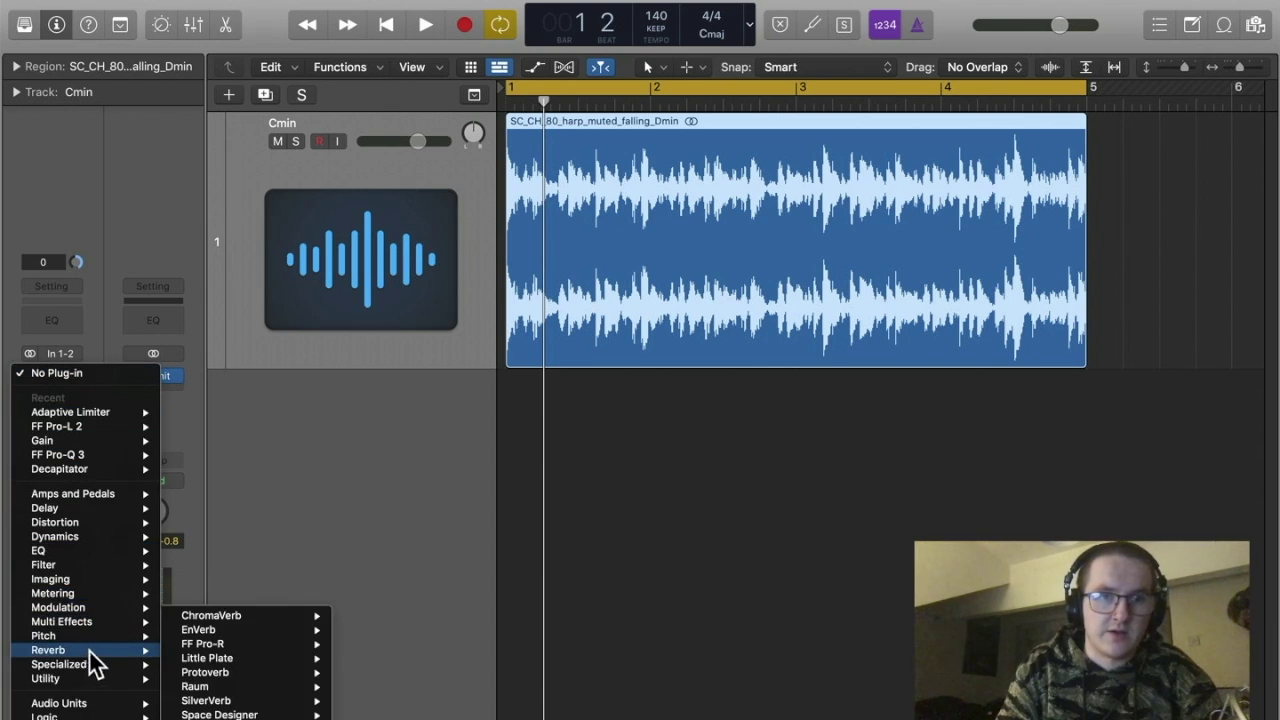
mouse_move(110, 593)
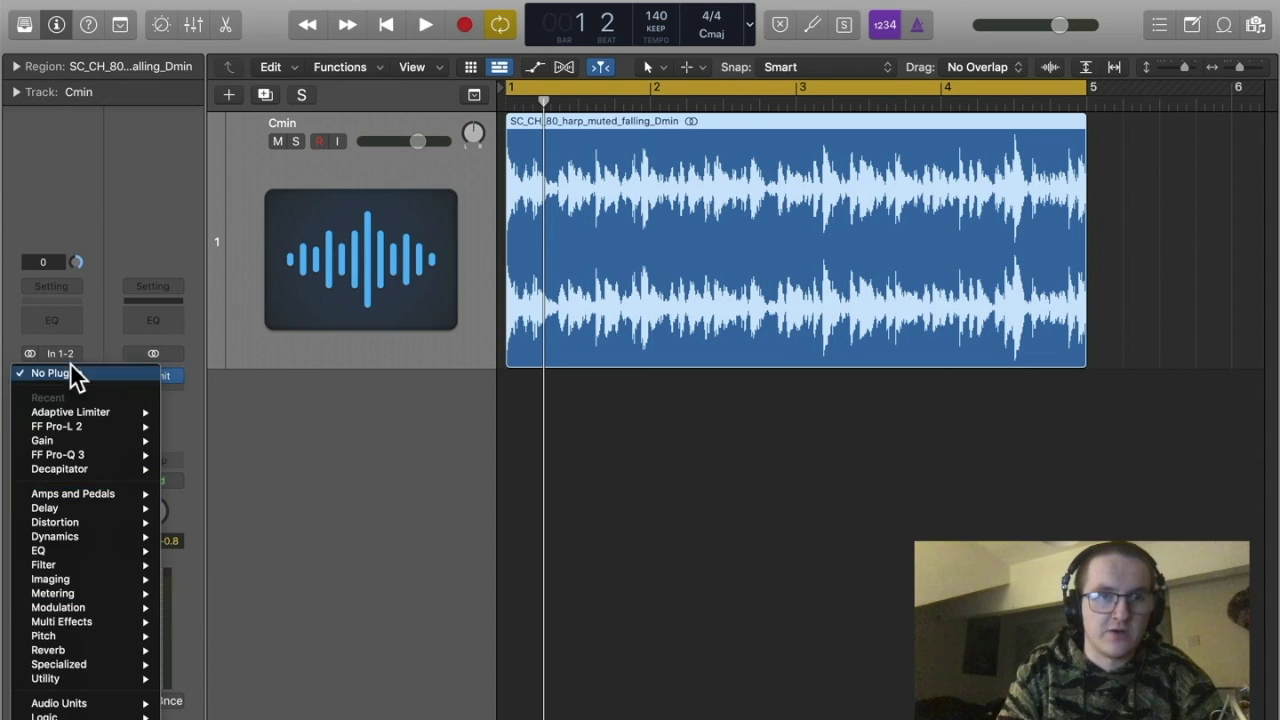
click(110, 340)
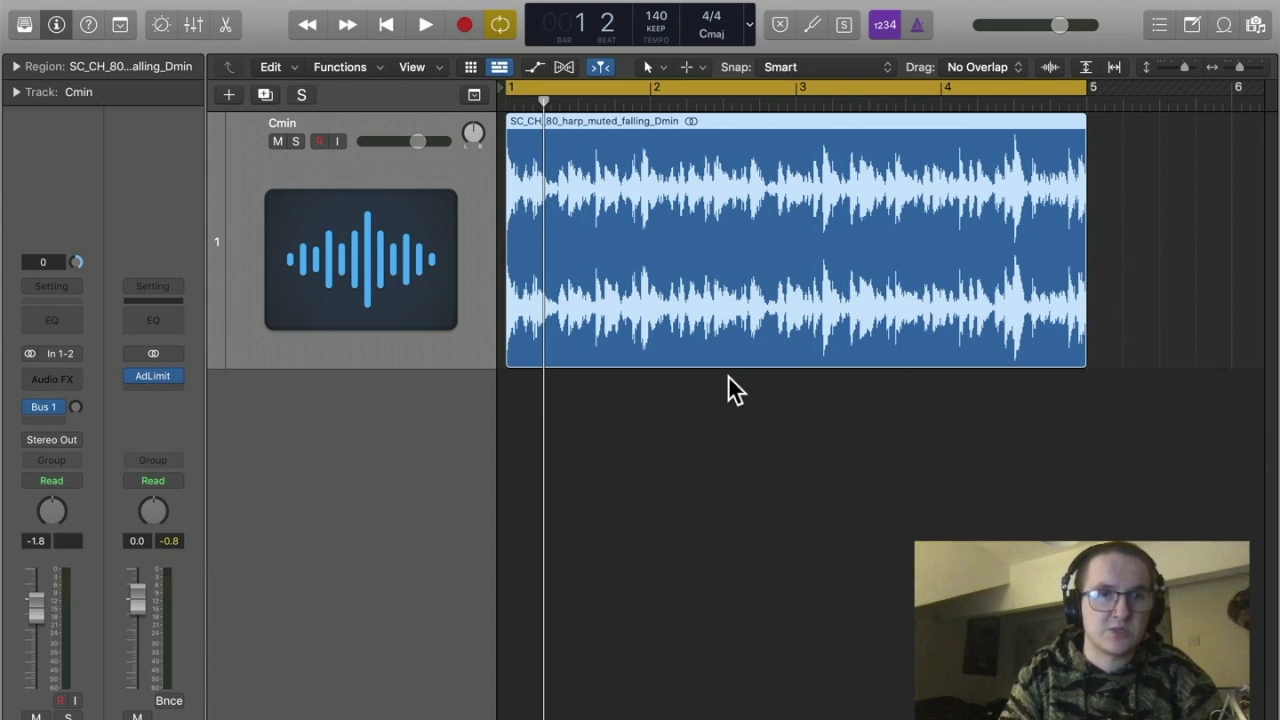
Add a second send to Bus 2 on the harp track's channel strip and raise its send level.
click(58, 410)
click(94, 405)
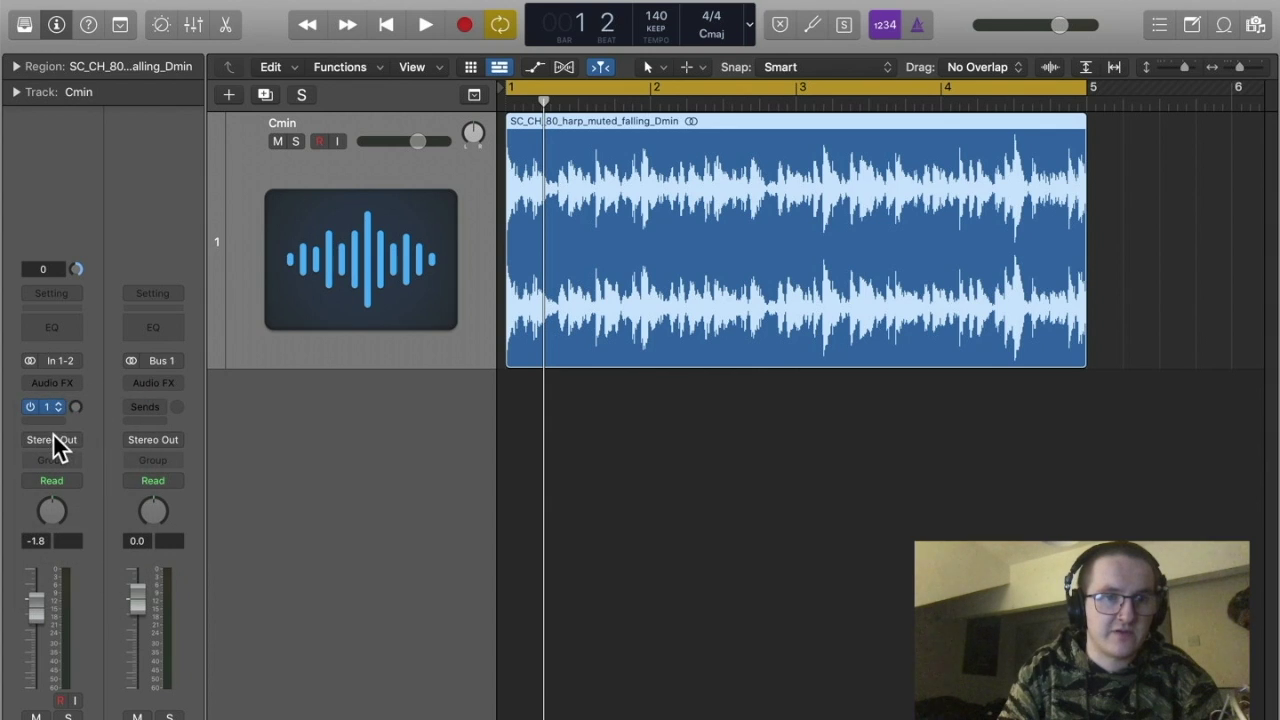
click(47, 417)
mouse_move(55, 447)
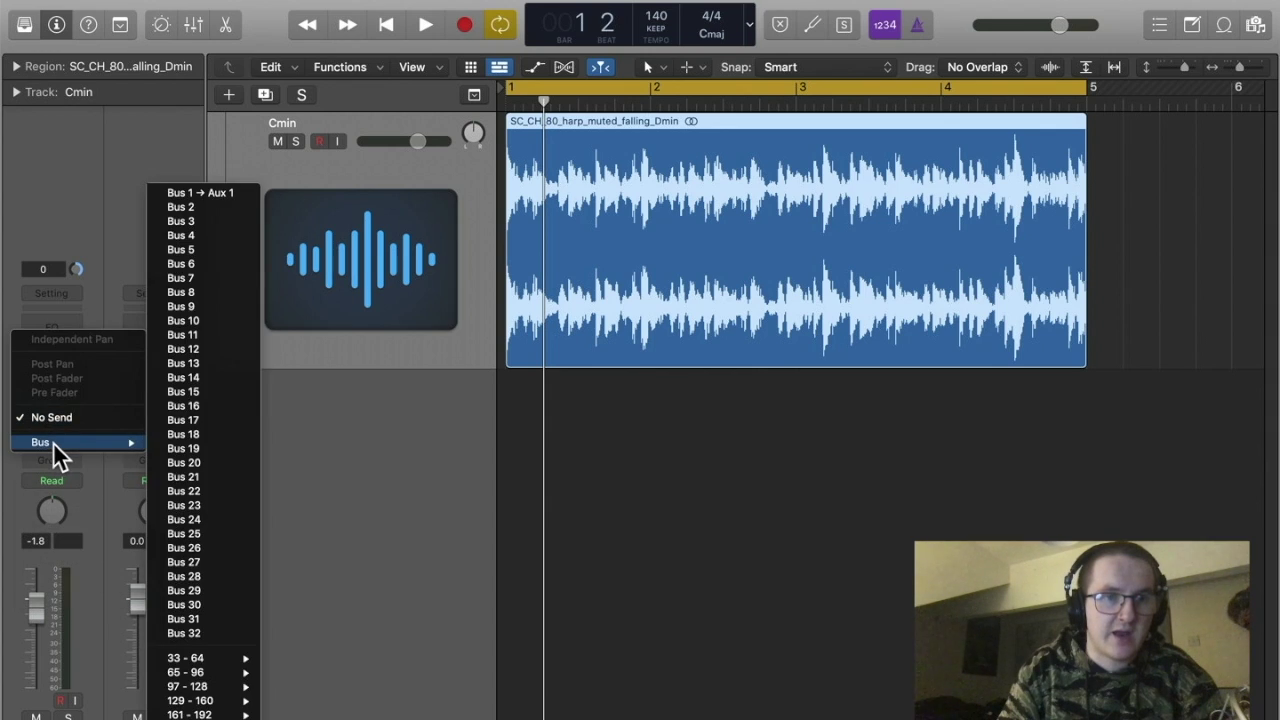
click(183, 207)
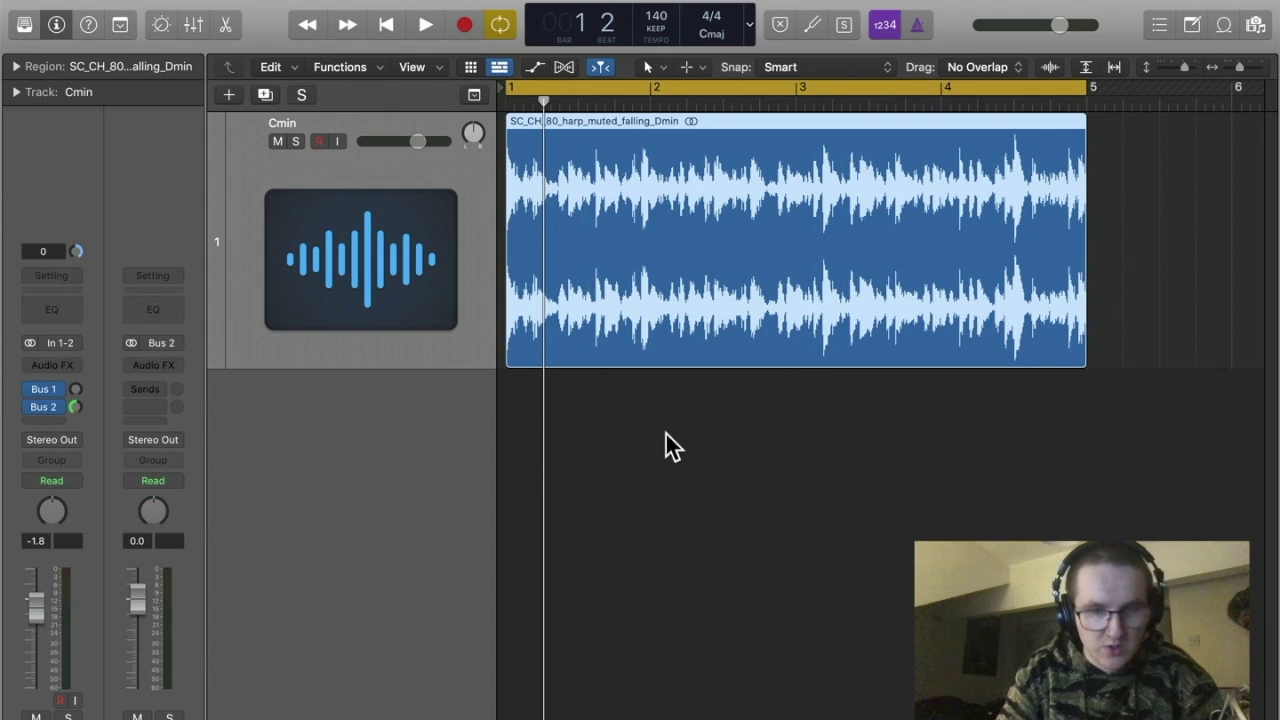
Insert ChromaVerb on the Bus 2 aux channel and play the harp loop through it.
key(x)
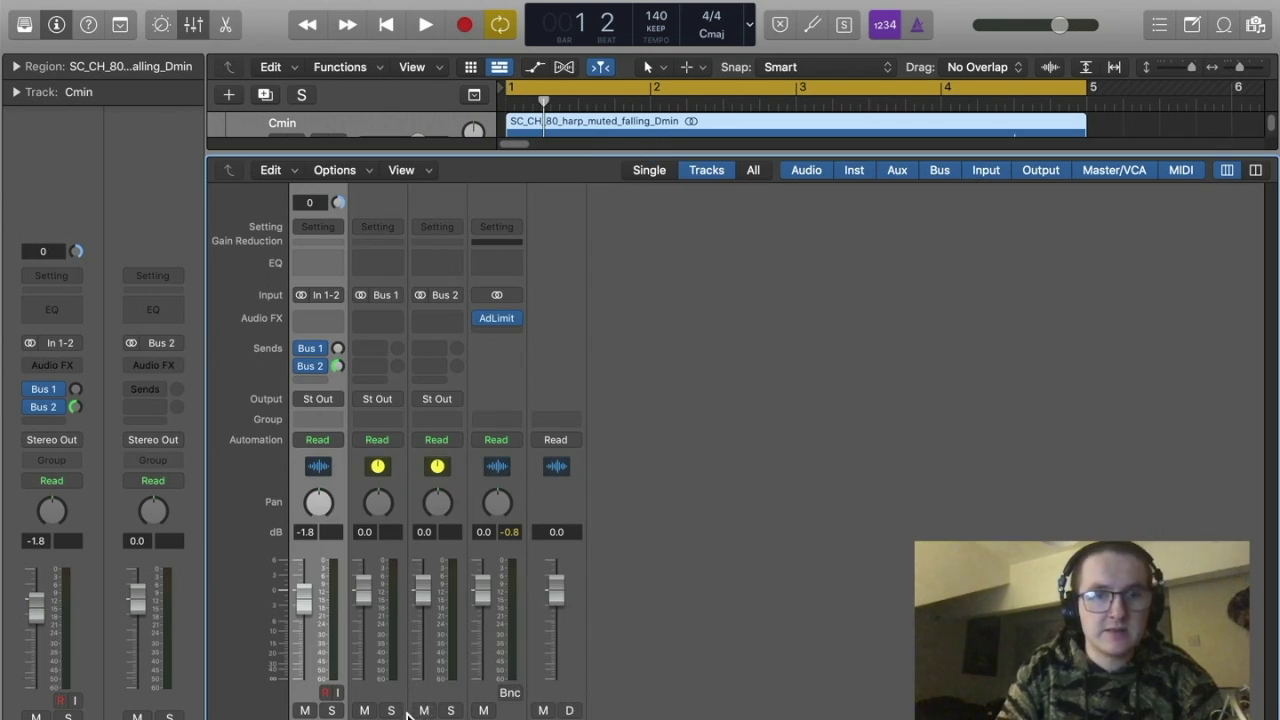
click(437, 206)
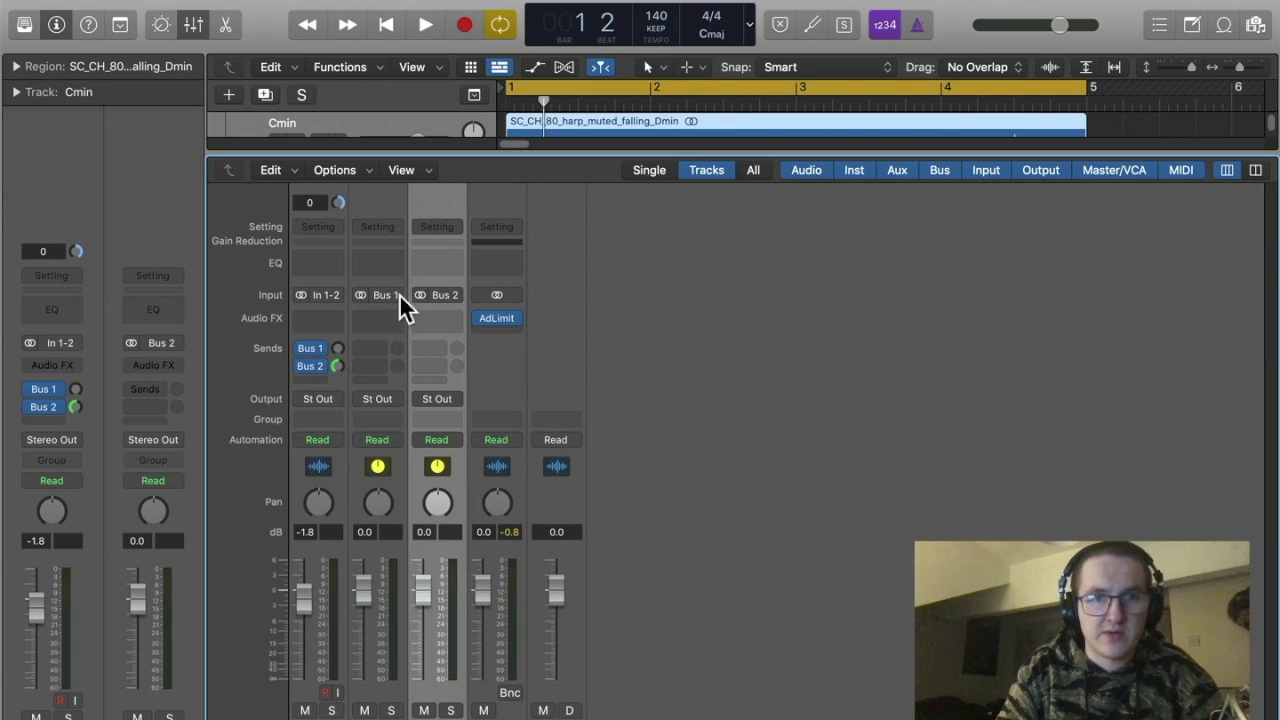
click(446, 327)
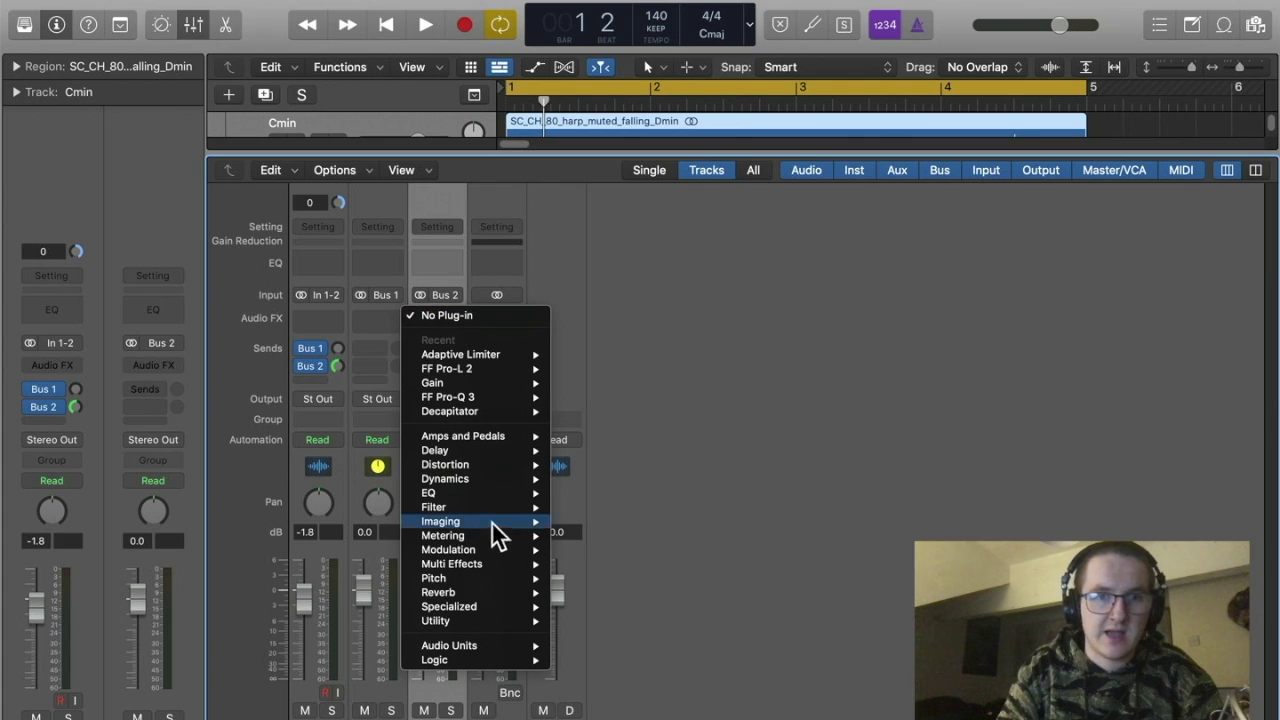
mouse_move(500, 592)
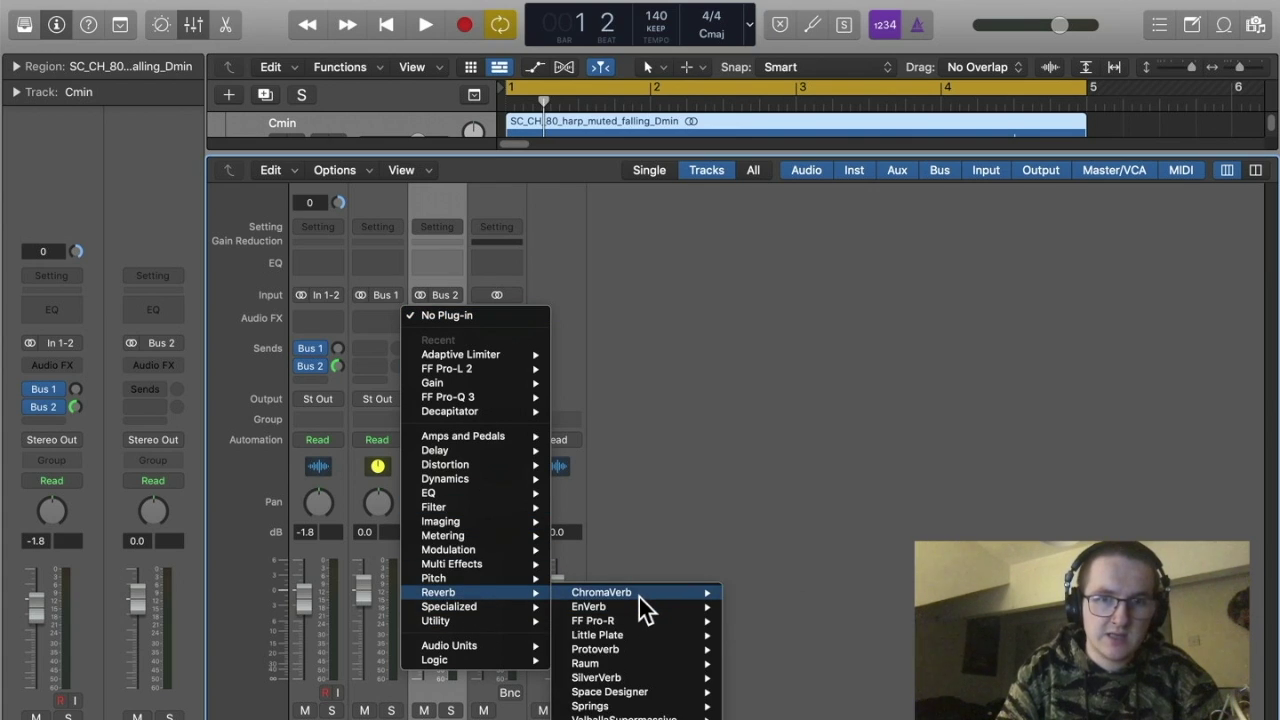
mouse_move(642, 596)
click(752, 595)
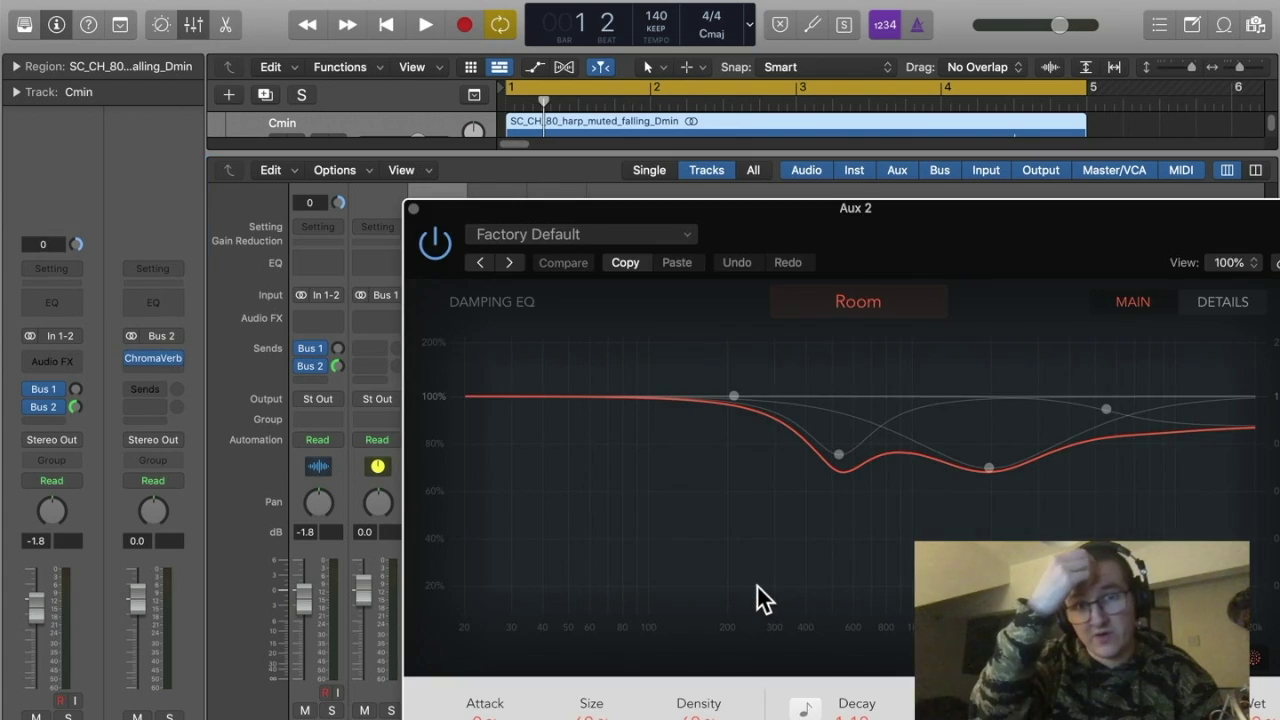
drag(948, 238, 711, 107)
key(space)
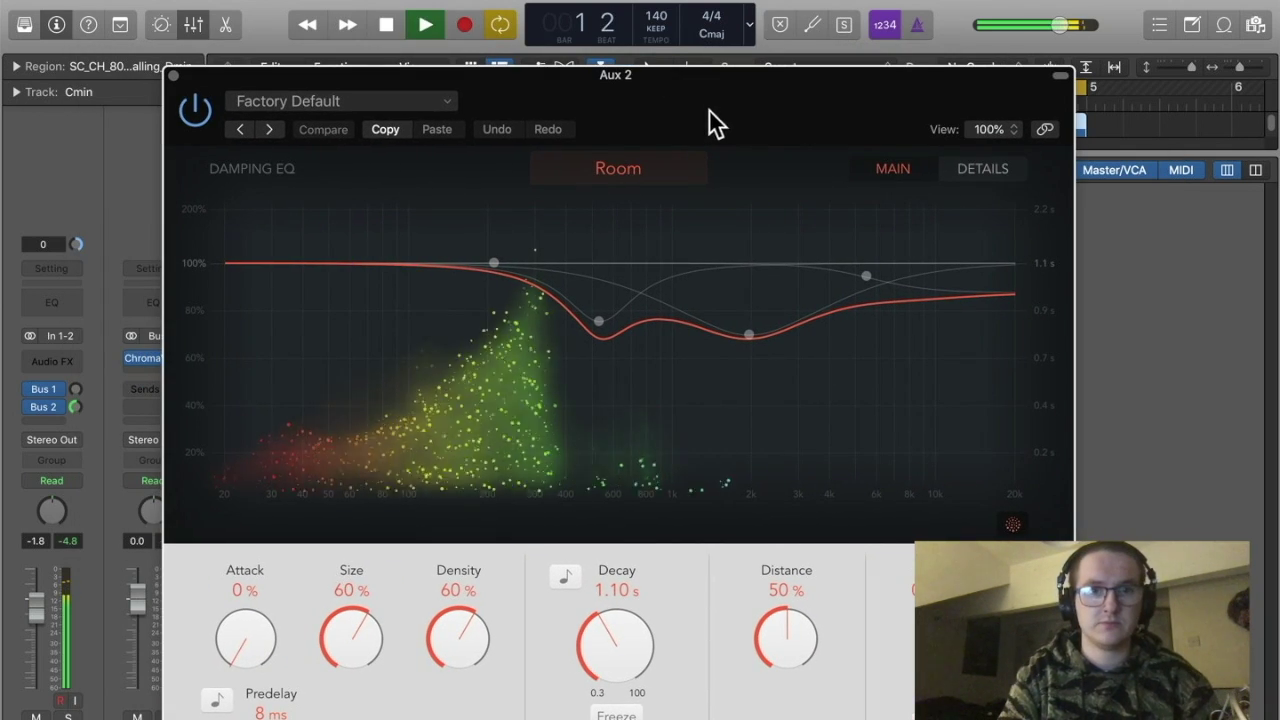
key(space)
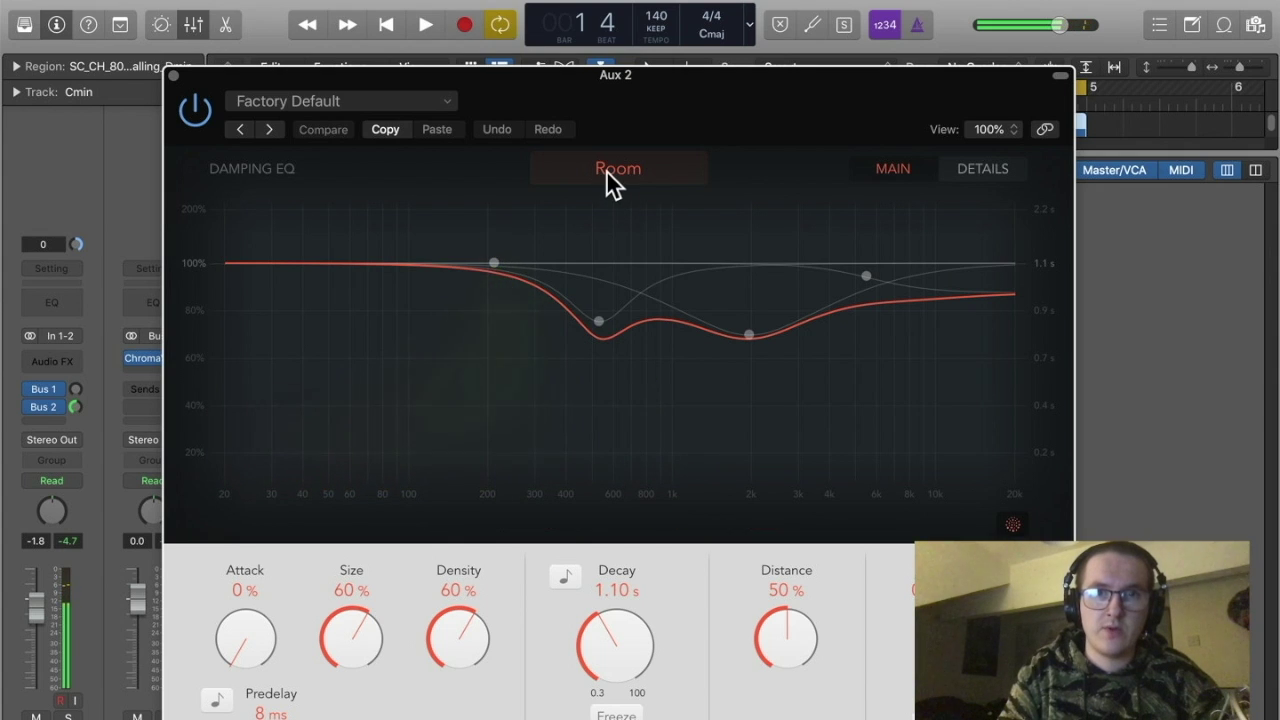
Audition ChromaVerb's Strange Room type, set the room type to Dense Room, and close the plug-in and the mixer.
click(606, 170)
click(698, 328)
click(532, 408)
key(space)
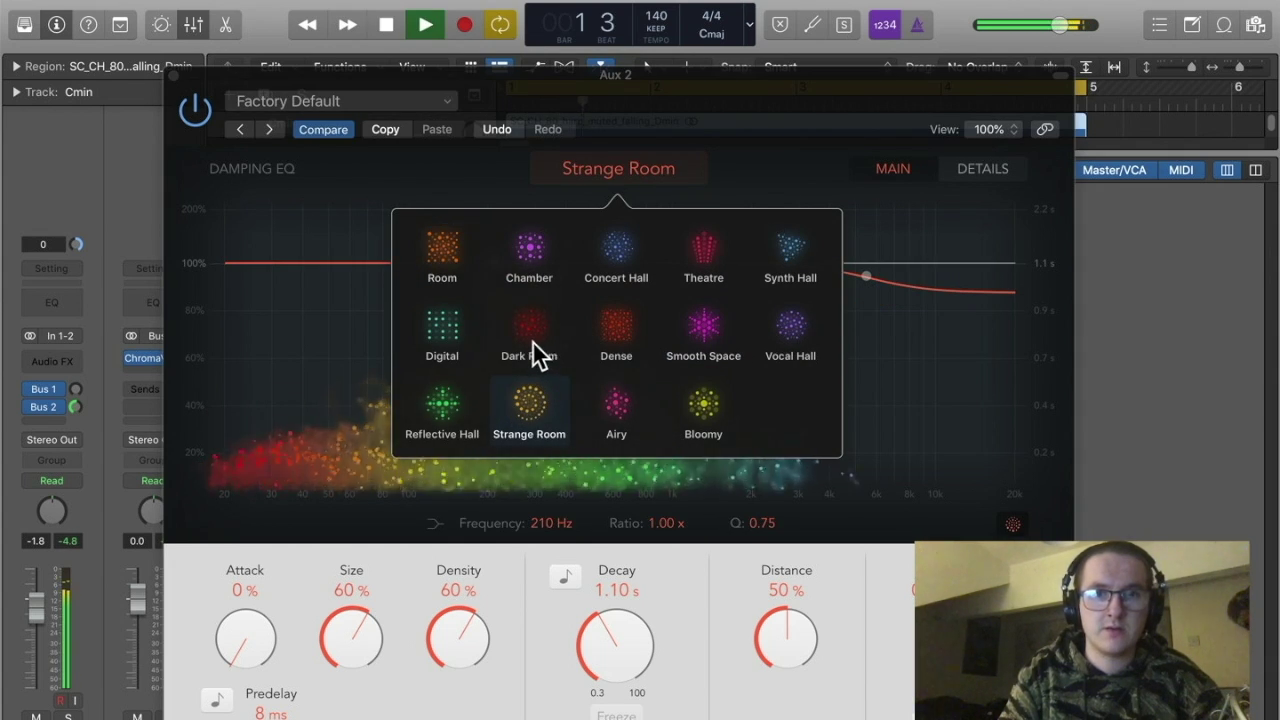
click(610, 326)
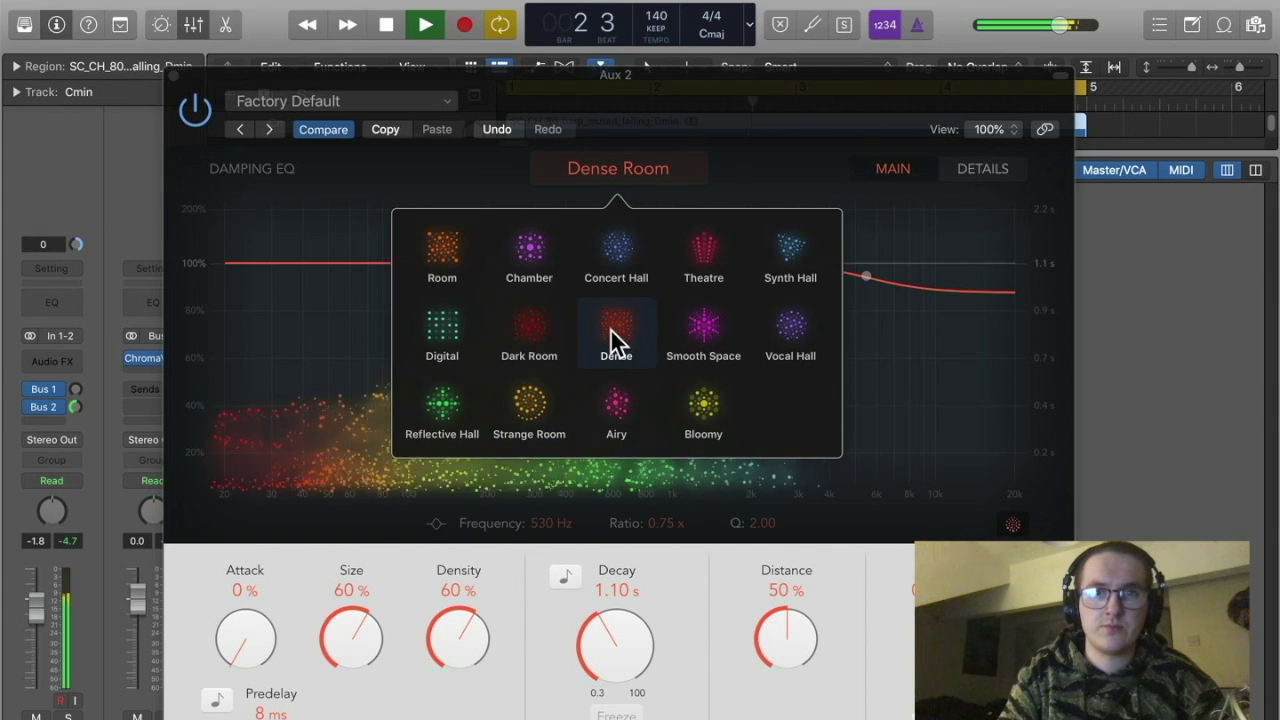
key(space)
click(175, 76)
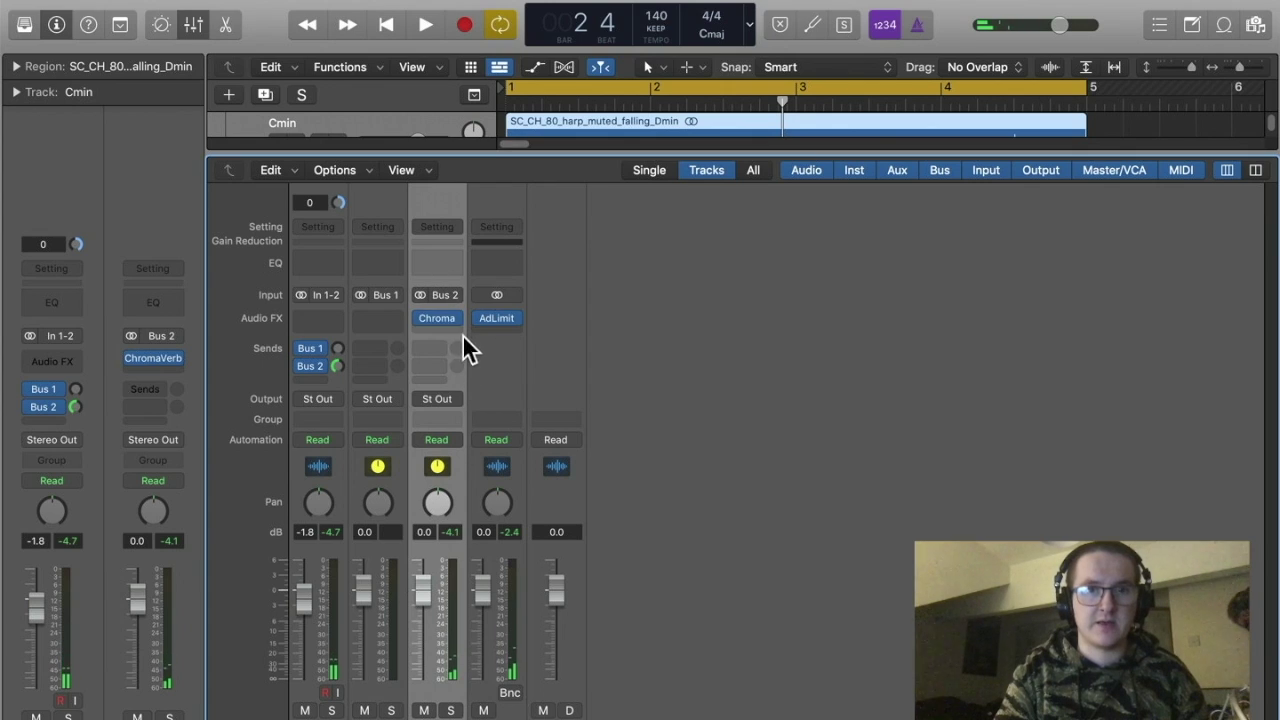
key(x)
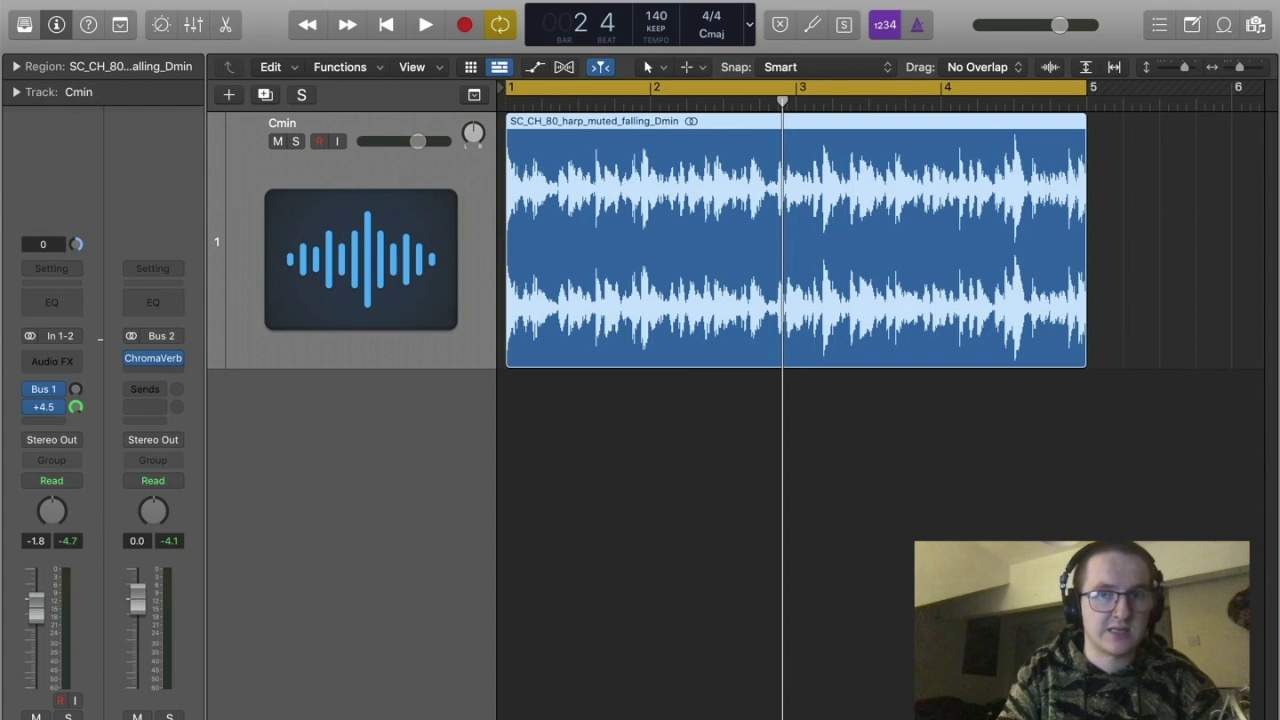
Play the harp loop and lower the harp track's Bus 2 send level.
key(space)
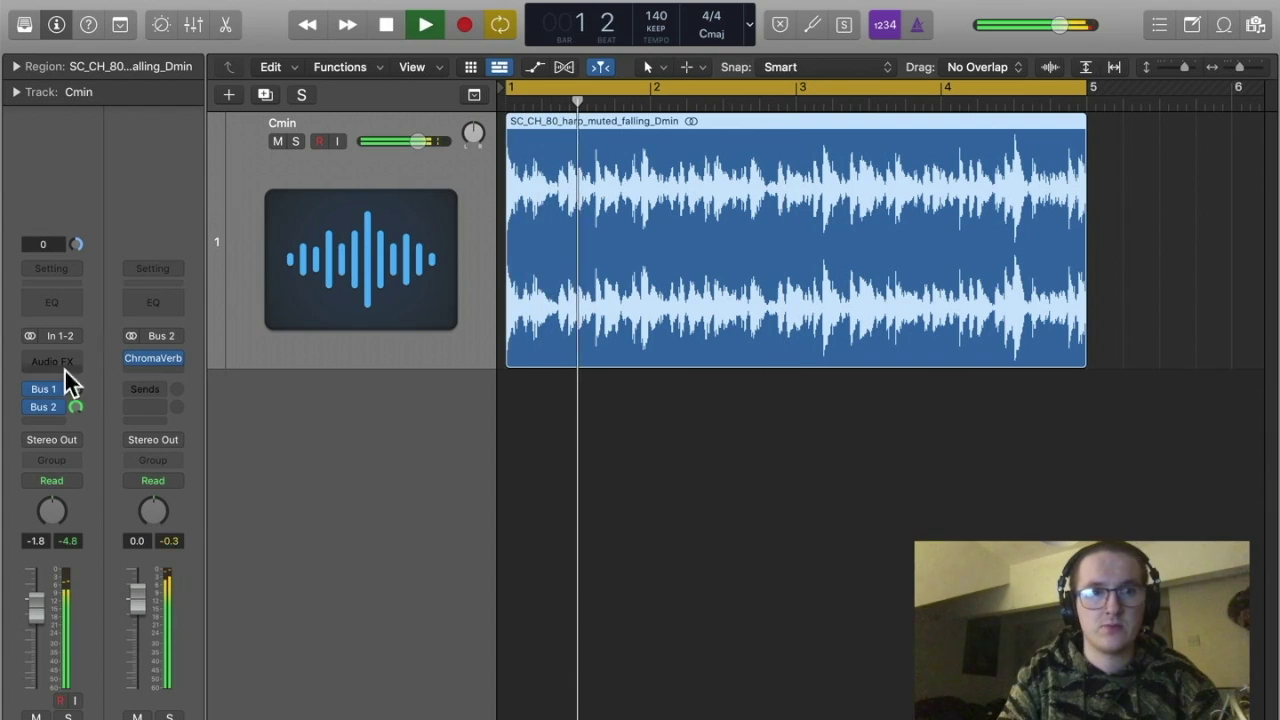
drag(77, 407, 88, 528)
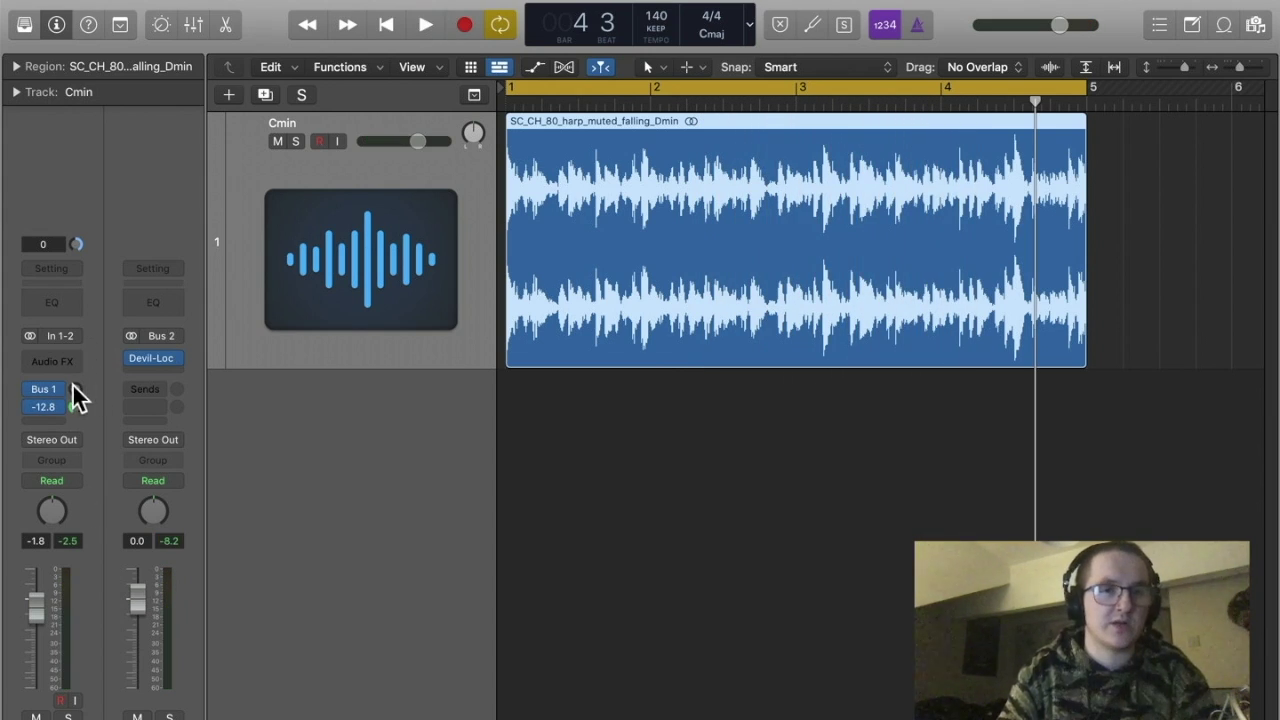
drag(75, 406, 88, 478)
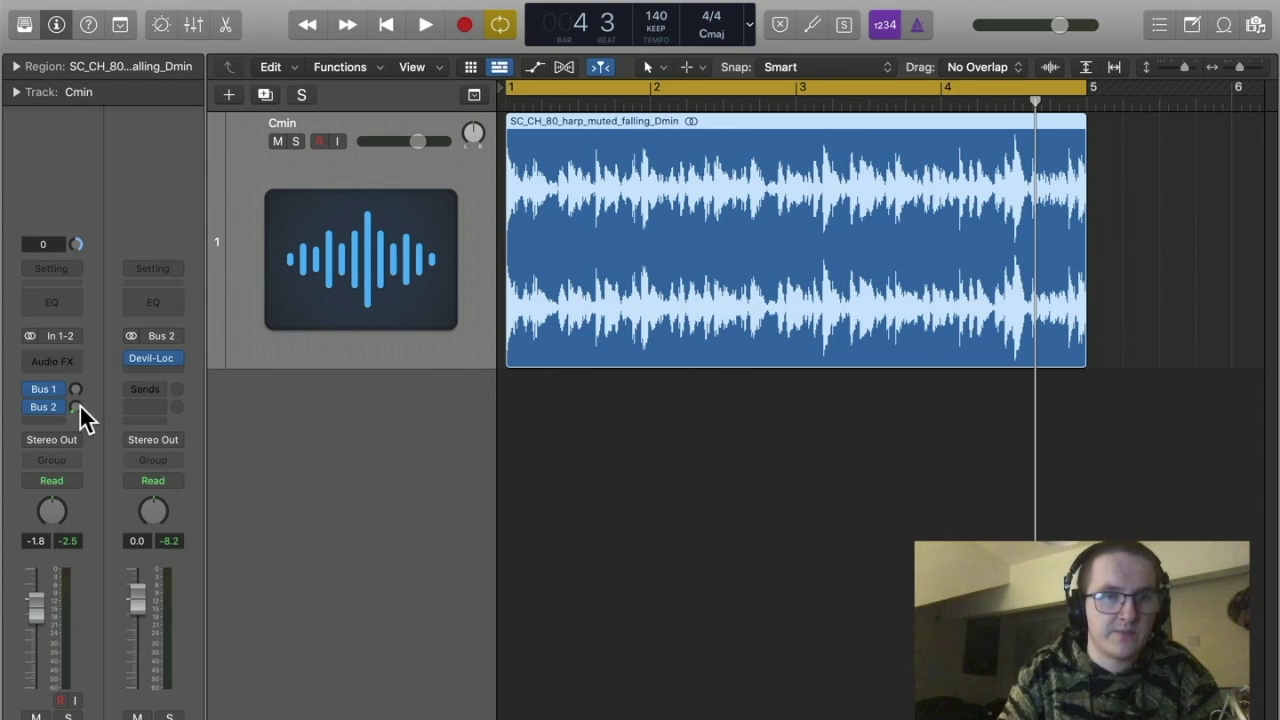
drag(76, 407, 80, 400)
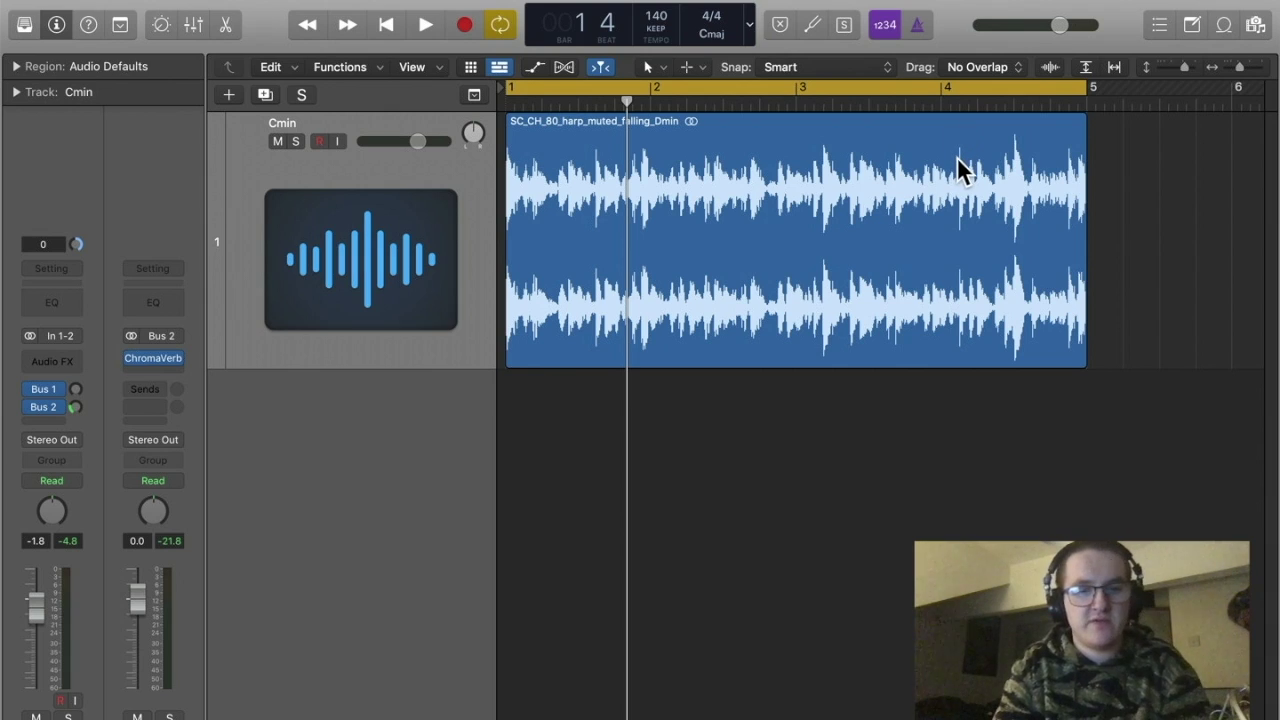
Draw volume automation on the harp track rising from -∞ dB at bar 1 through -5.7 dB at bar 3 to -2.7 dB at bar 5.
click(534, 66)
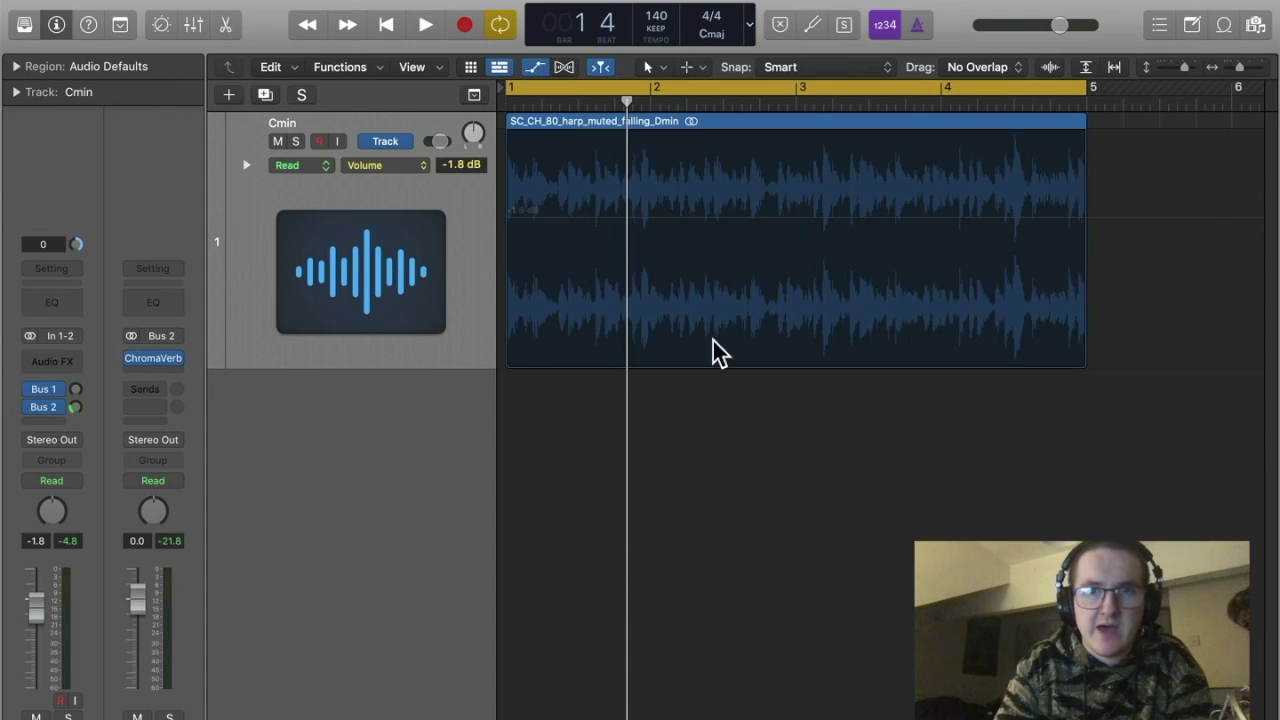
click(720, 187)
key(super+z)
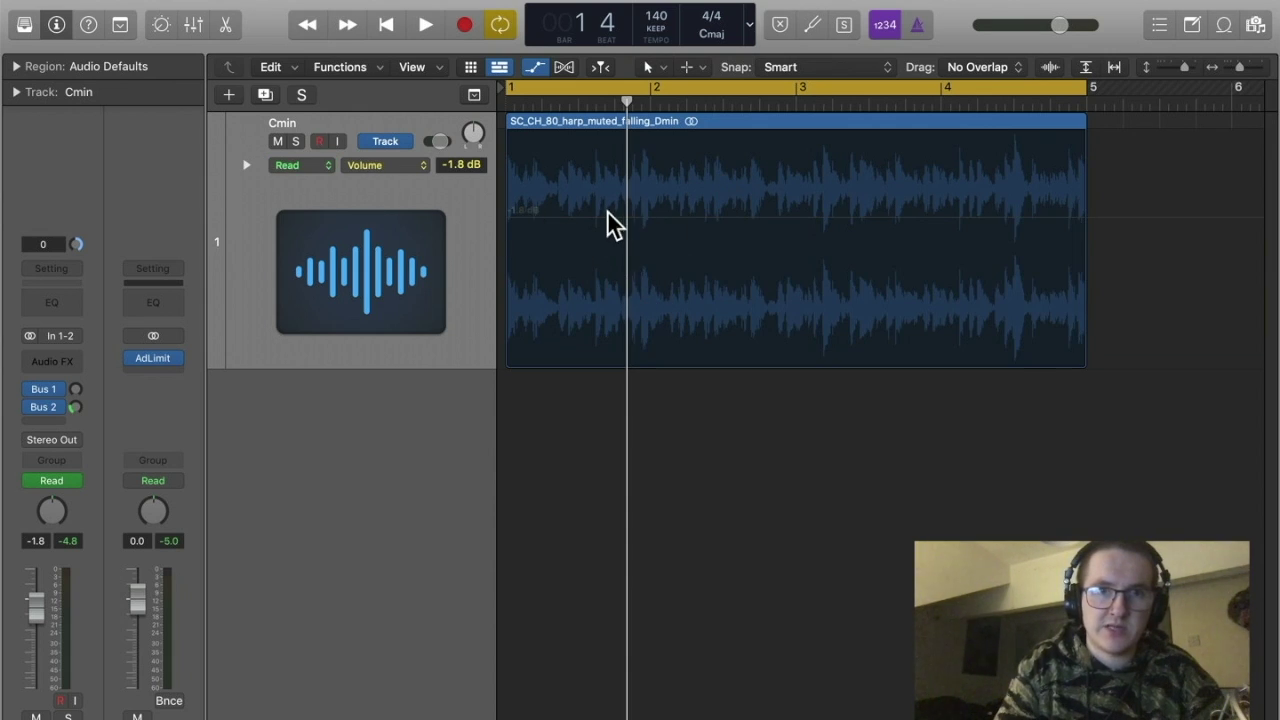
click(578, 228)
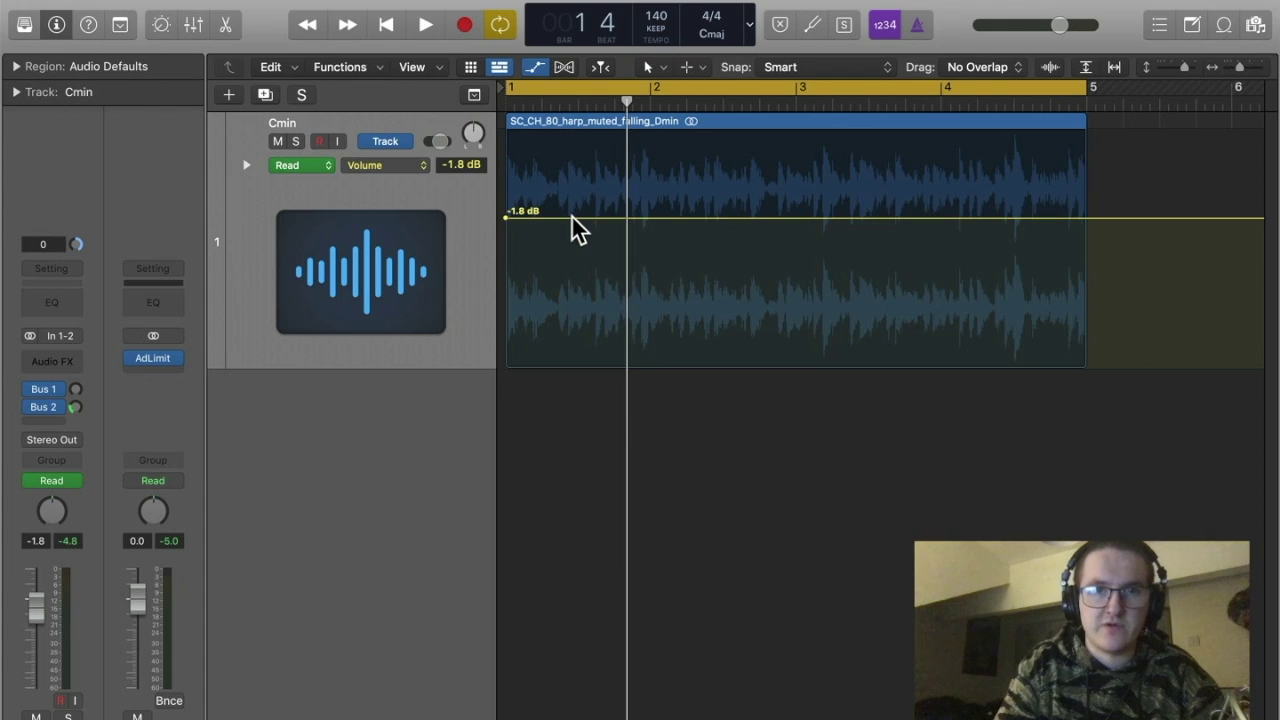
click(1097, 217)
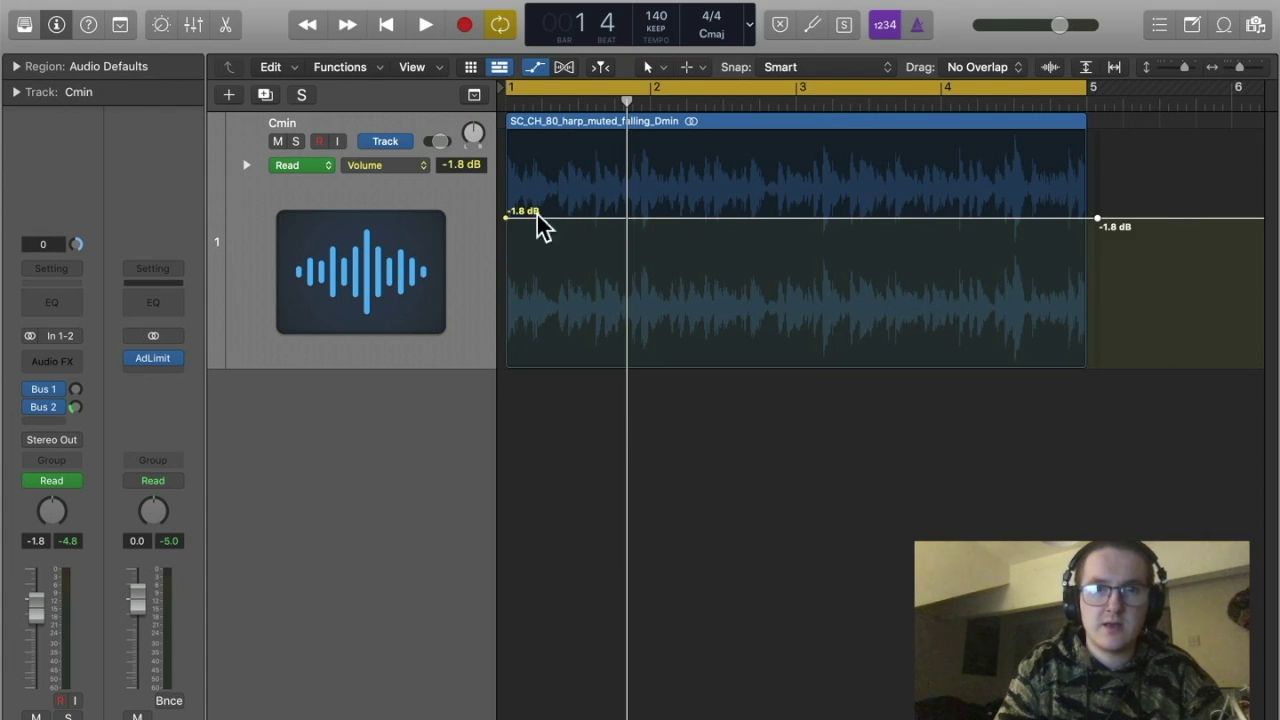
drag(556, 217, 507, 361)
drag(810, 292, 800, 247)
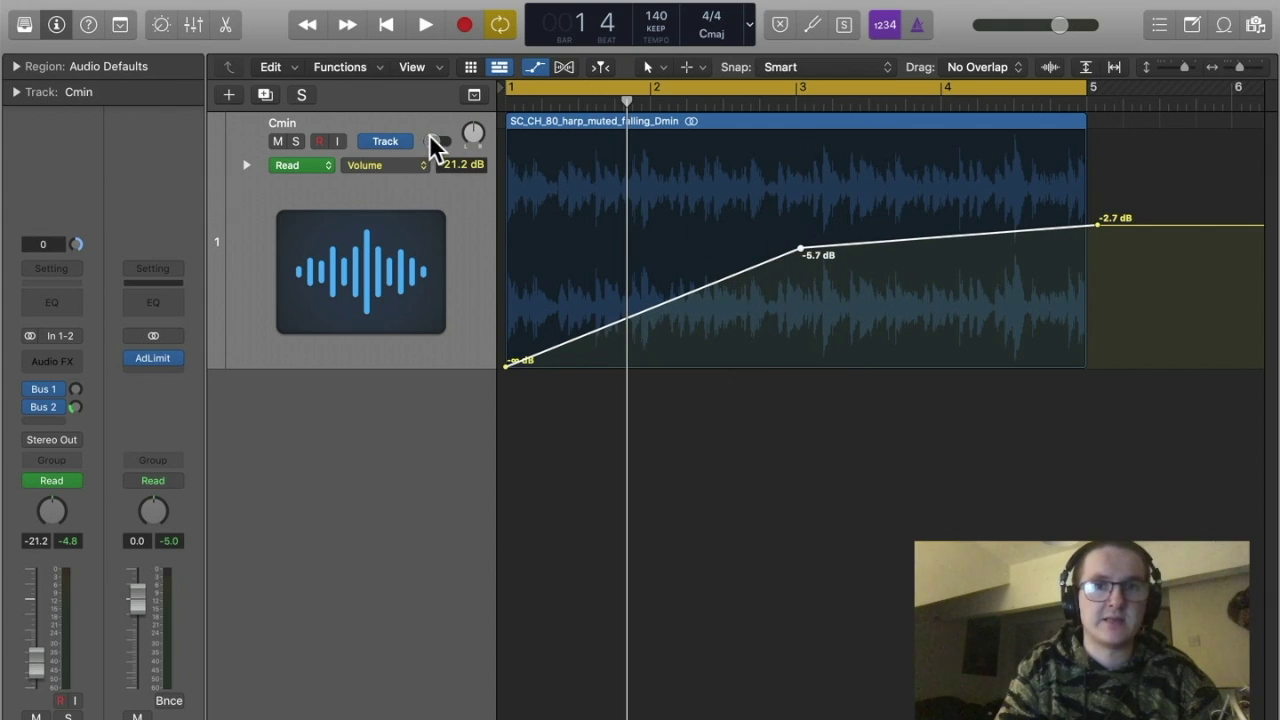
Play the harp loop with automation hidden to hear the volume fade-in, and briefly review the automation curve.
click(536, 68)
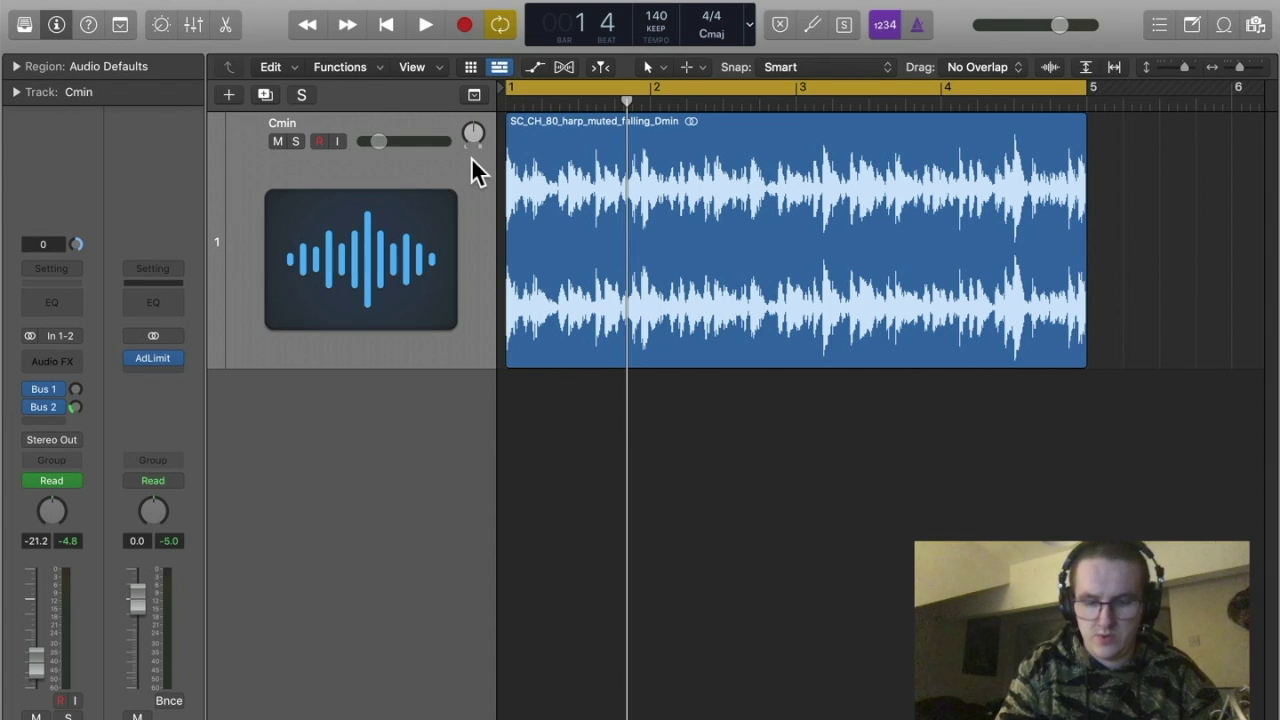
key(space)
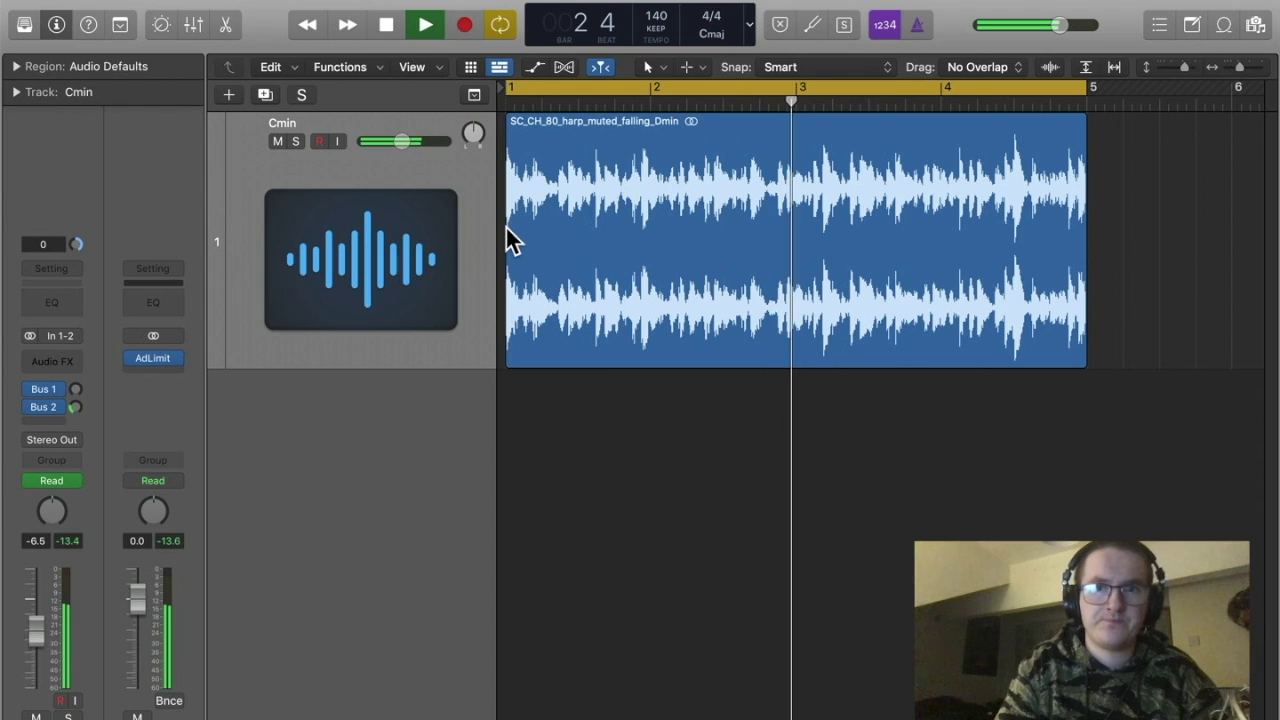
key(space)
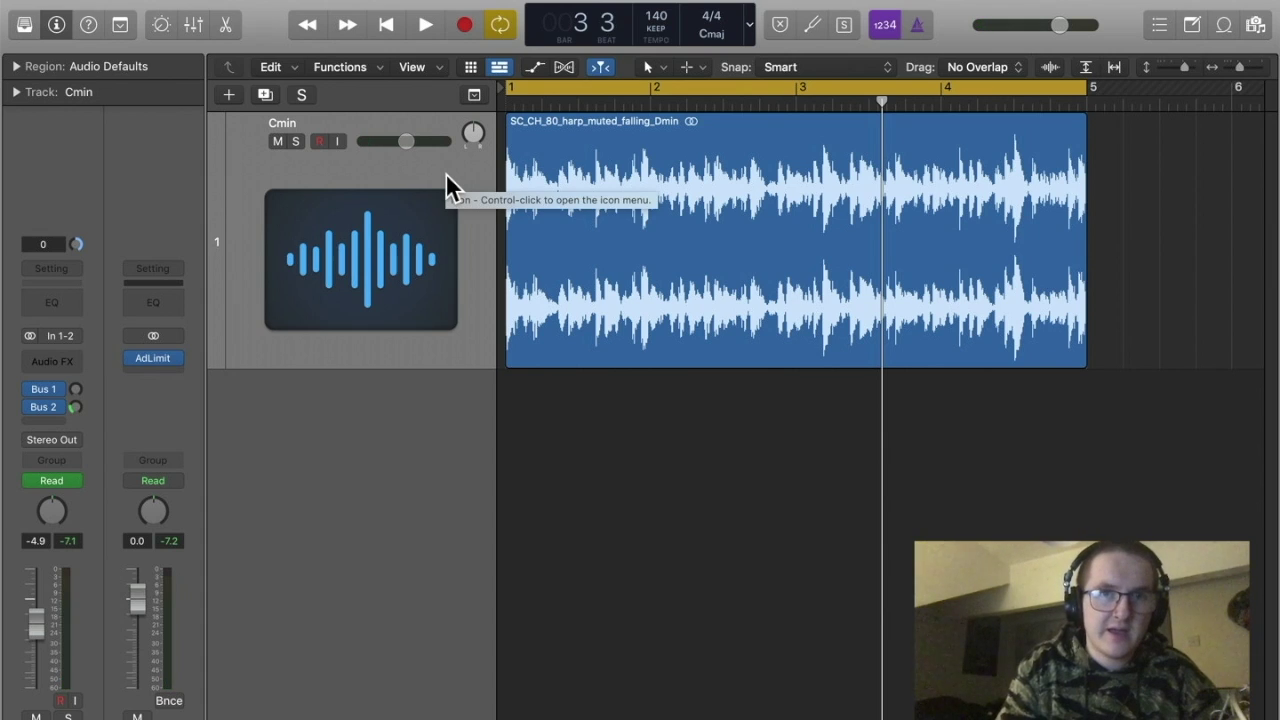
click(535, 68)
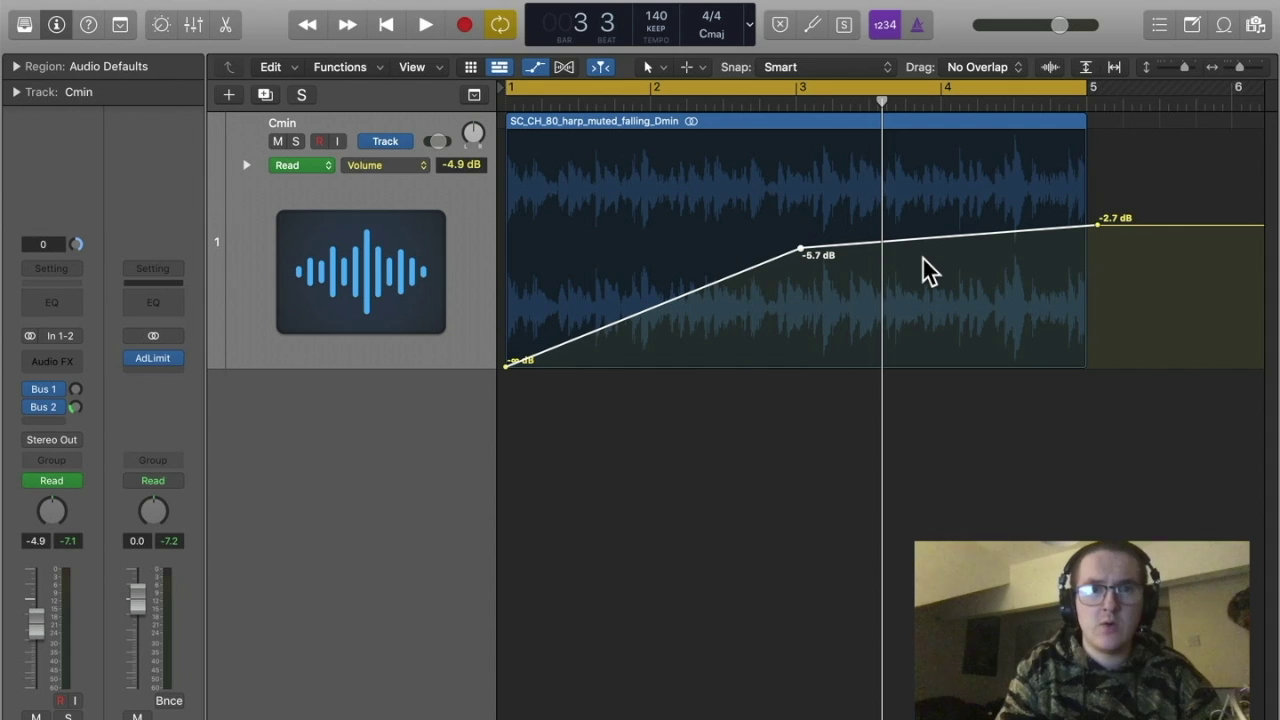
click(535, 68)
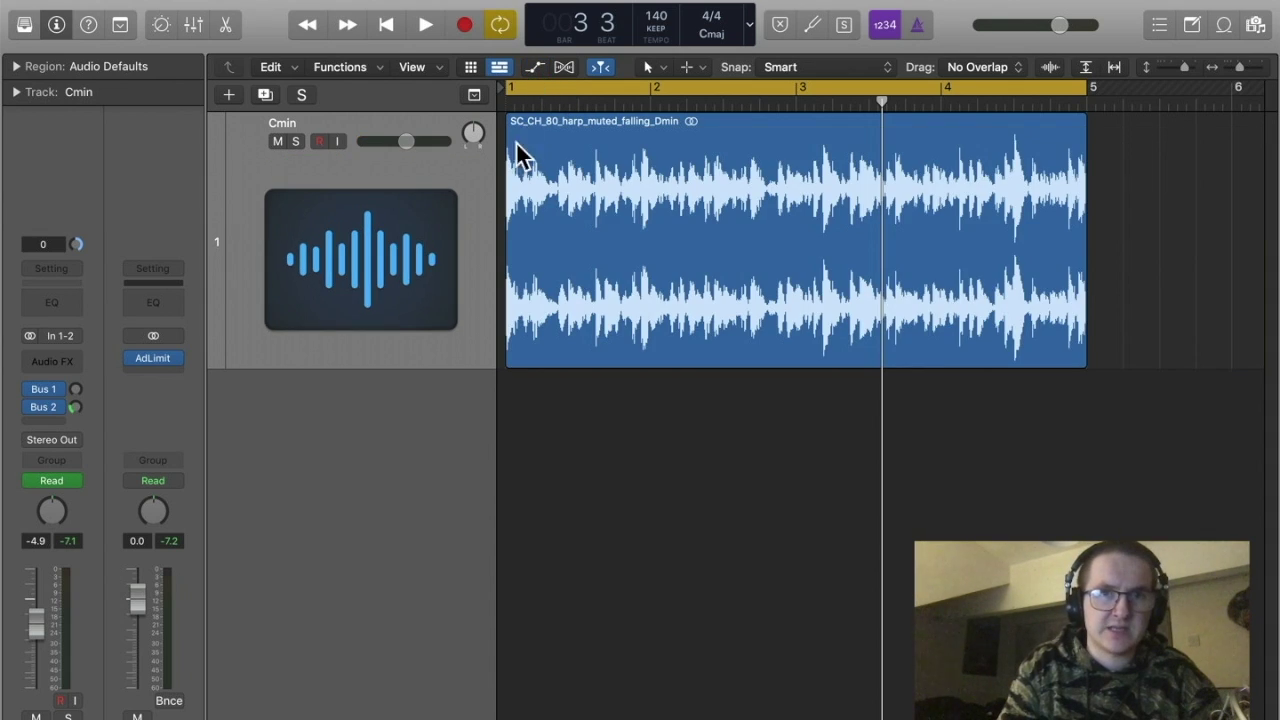
Try to lower the automated harp track's volume fader manually and play the loop.
drag(409, 143, 358, 150)
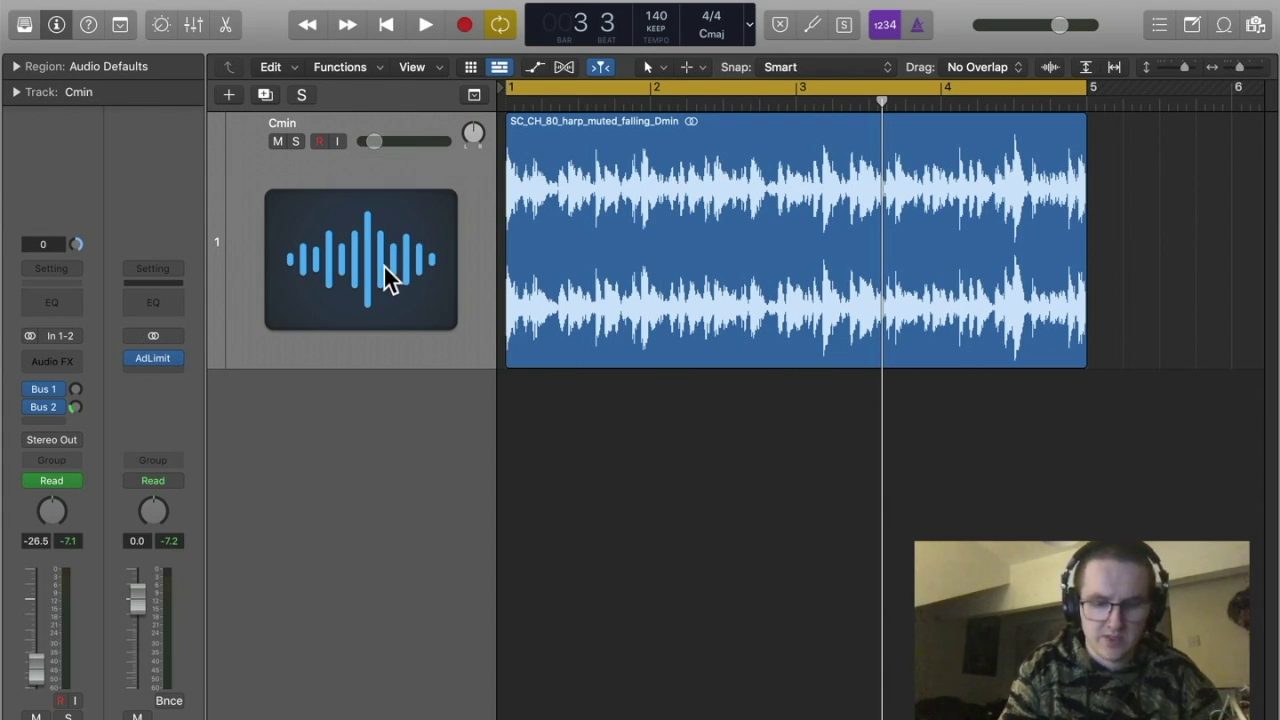
key(space)
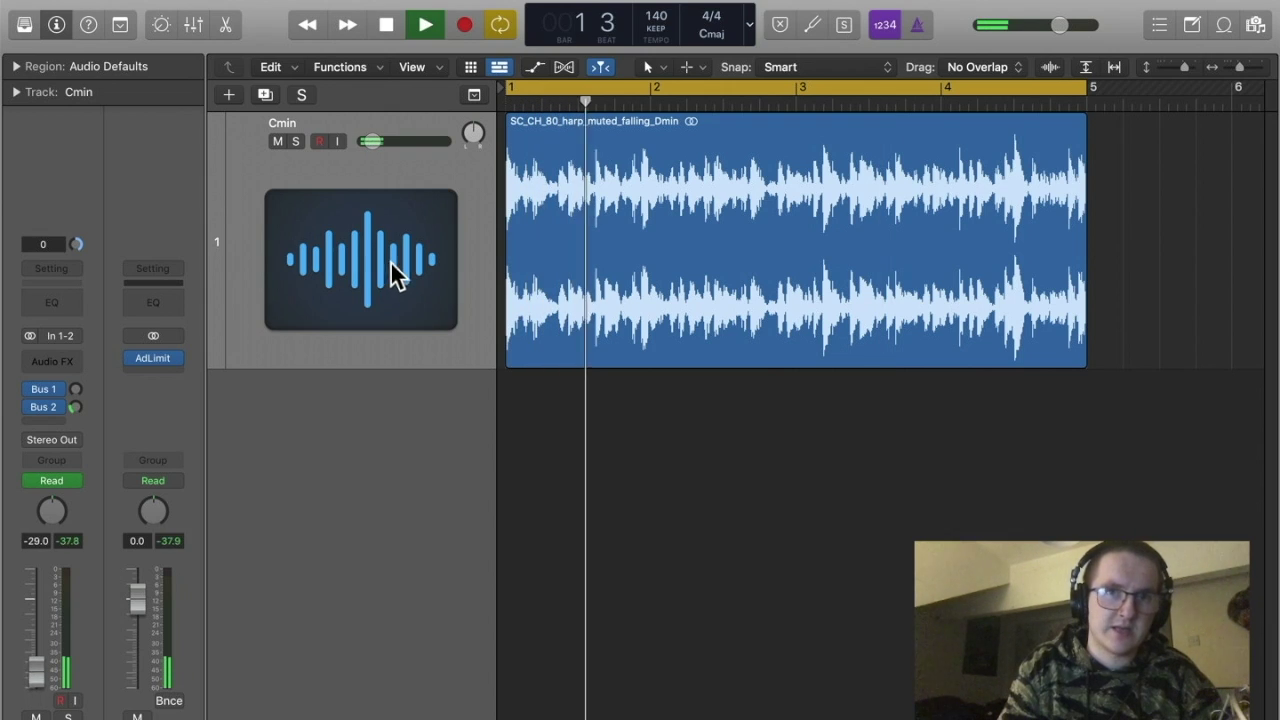
key(space)
Show the harp track's automation and undo the drawn volume automation points.
click(533, 69)
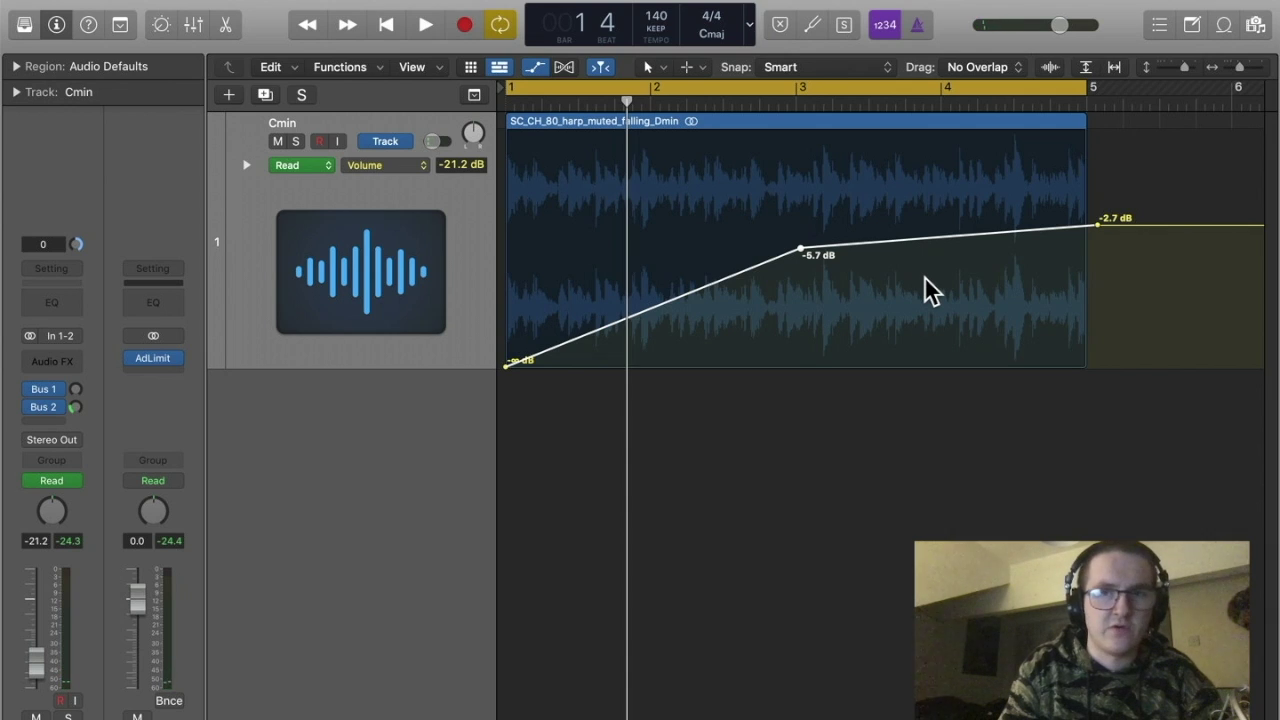
key(super+z)
key(super+z)
key(super+z)
key(super+z)
key(super+z)
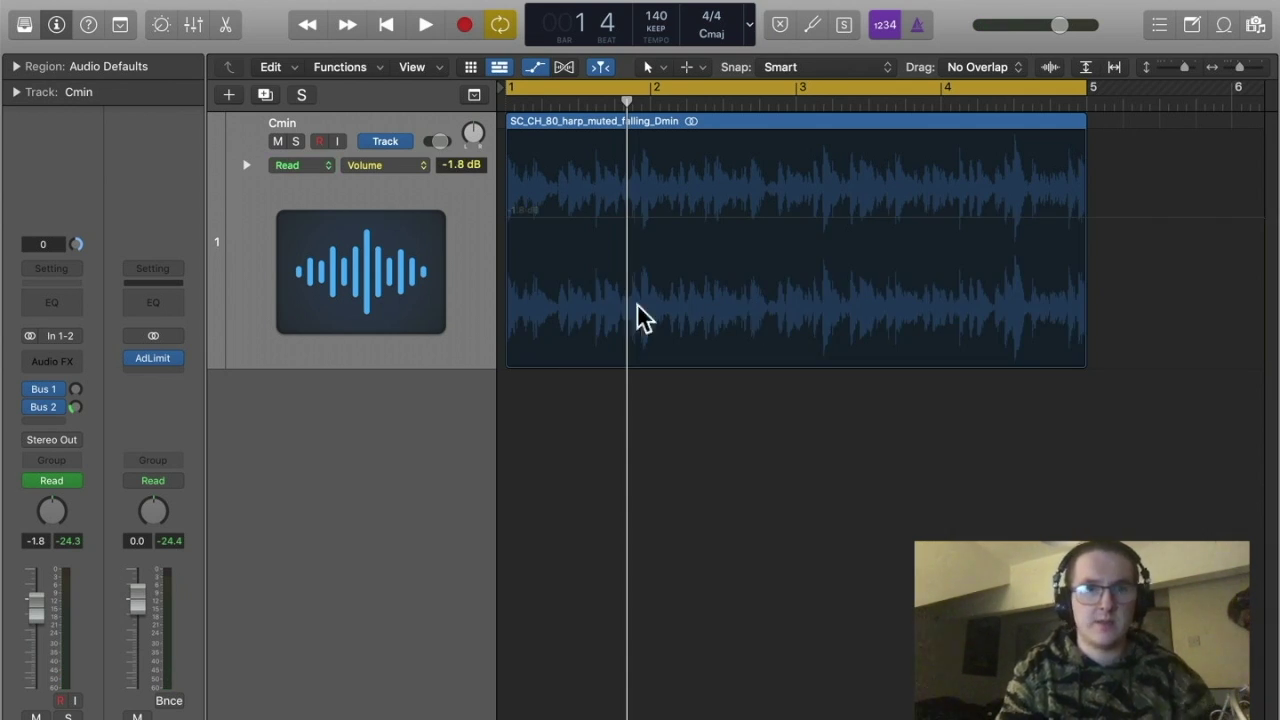
Insert the Gain utility plug-in on the harp track and close its window.
click(72, 360)
mouse_move(127, 608)
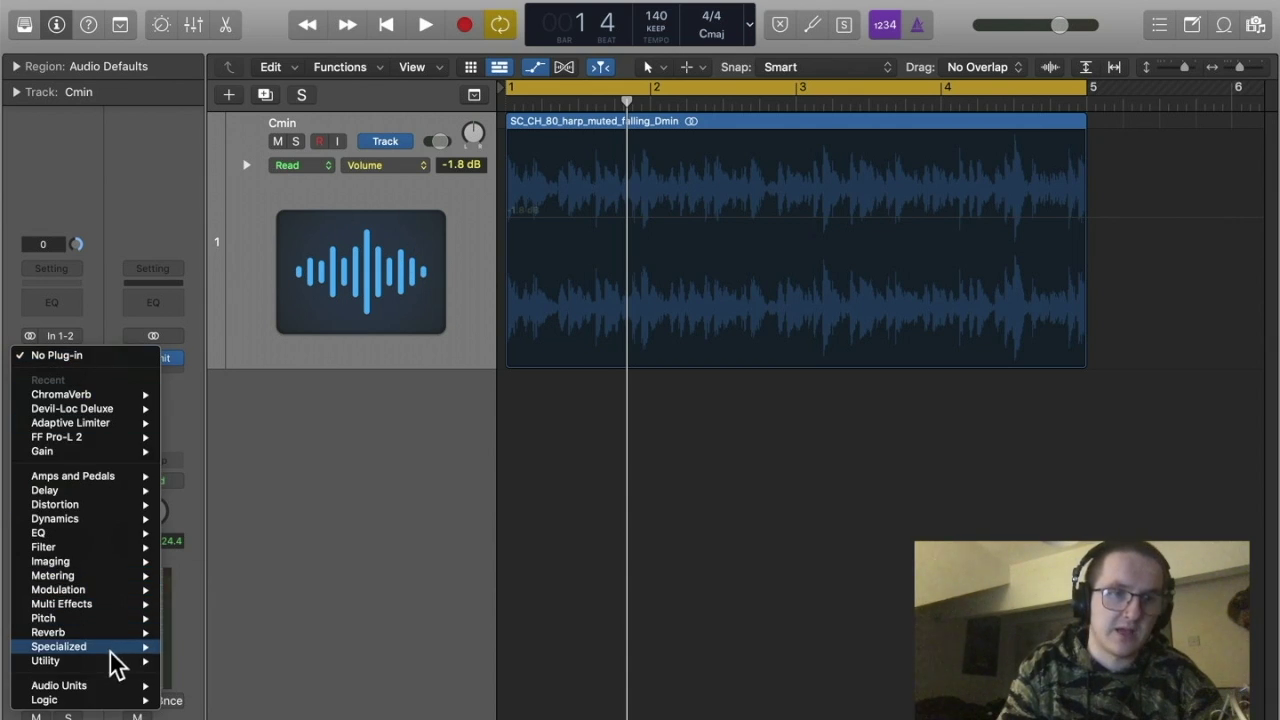
mouse_move(52, 662)
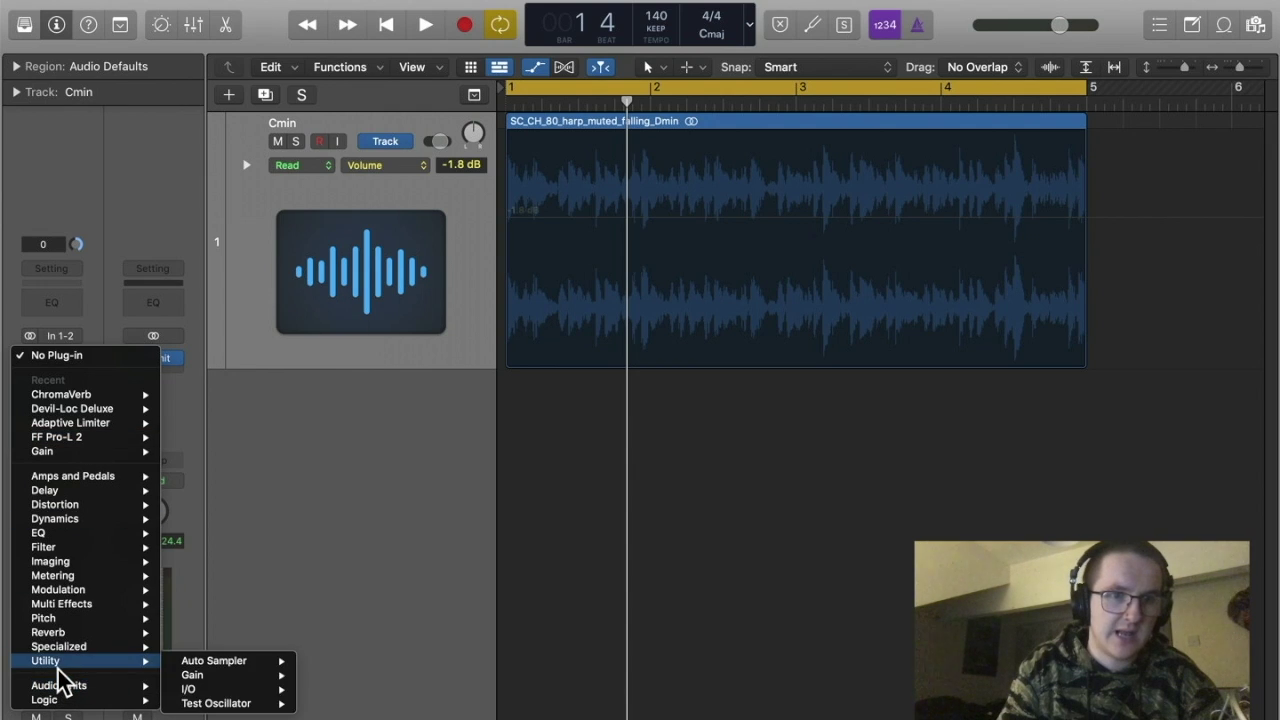
mouse_move(236, 676)
click(345, 676)
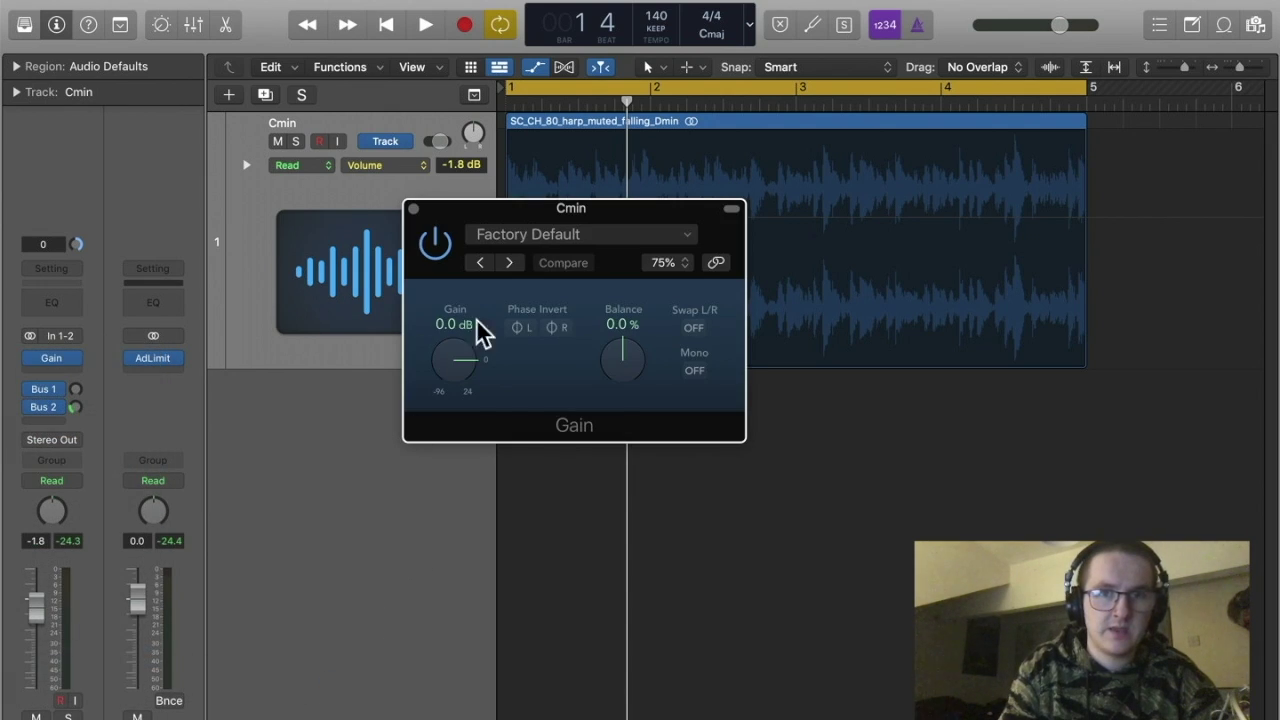
click(413, 208)
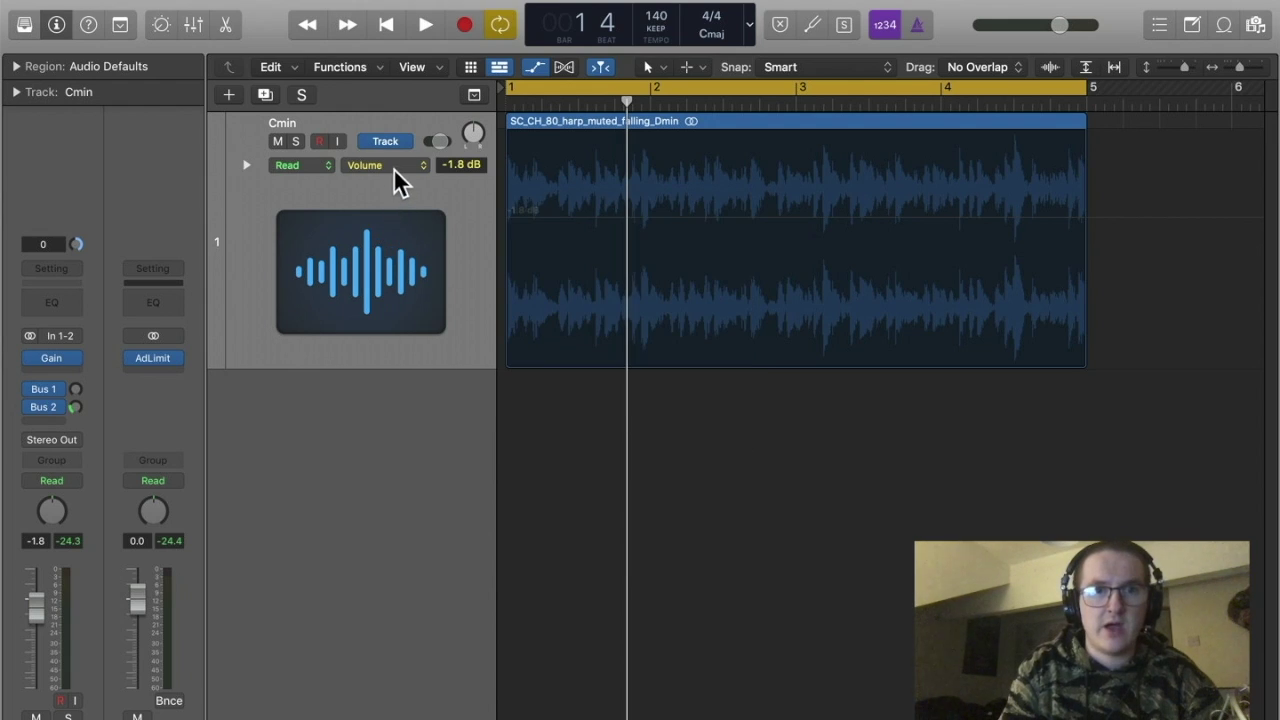
Automate the Gain plug-in's gain on the harp track, rising from -96 dB at bar 1 to 0 dB at bar 5.
click(397, 168)
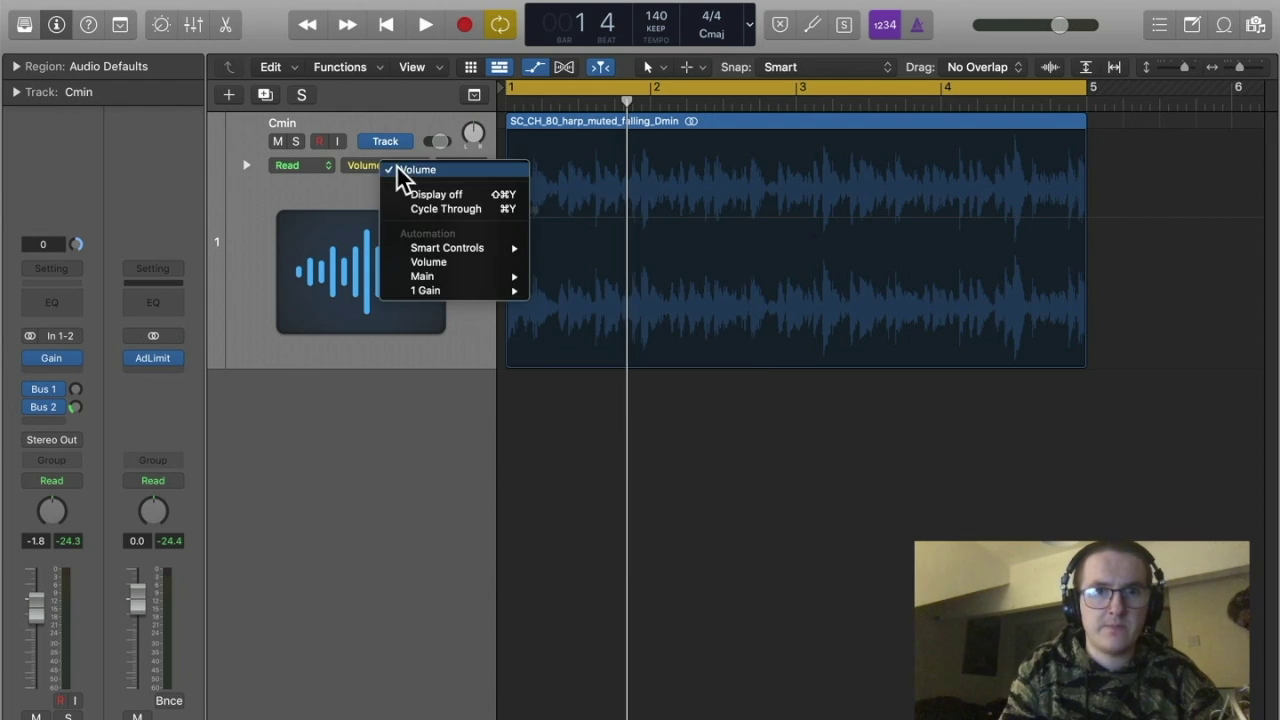
mouse_move(446, 291)
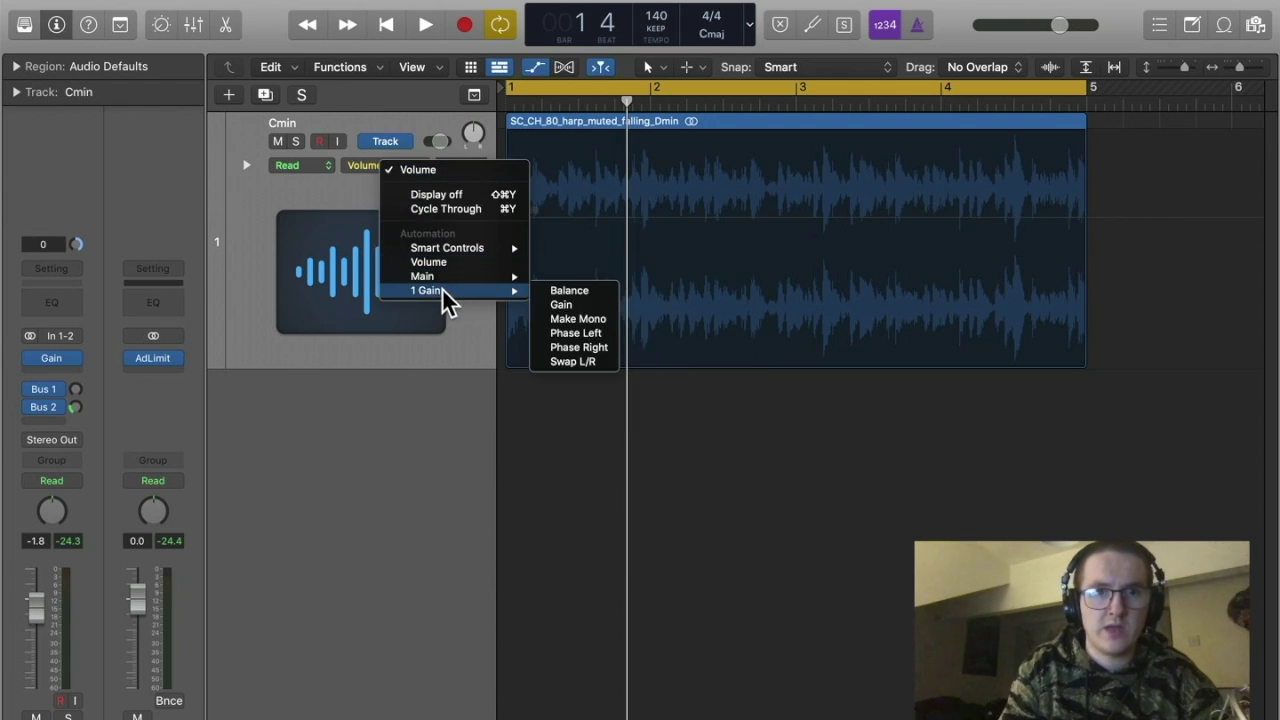
click(553, 305)
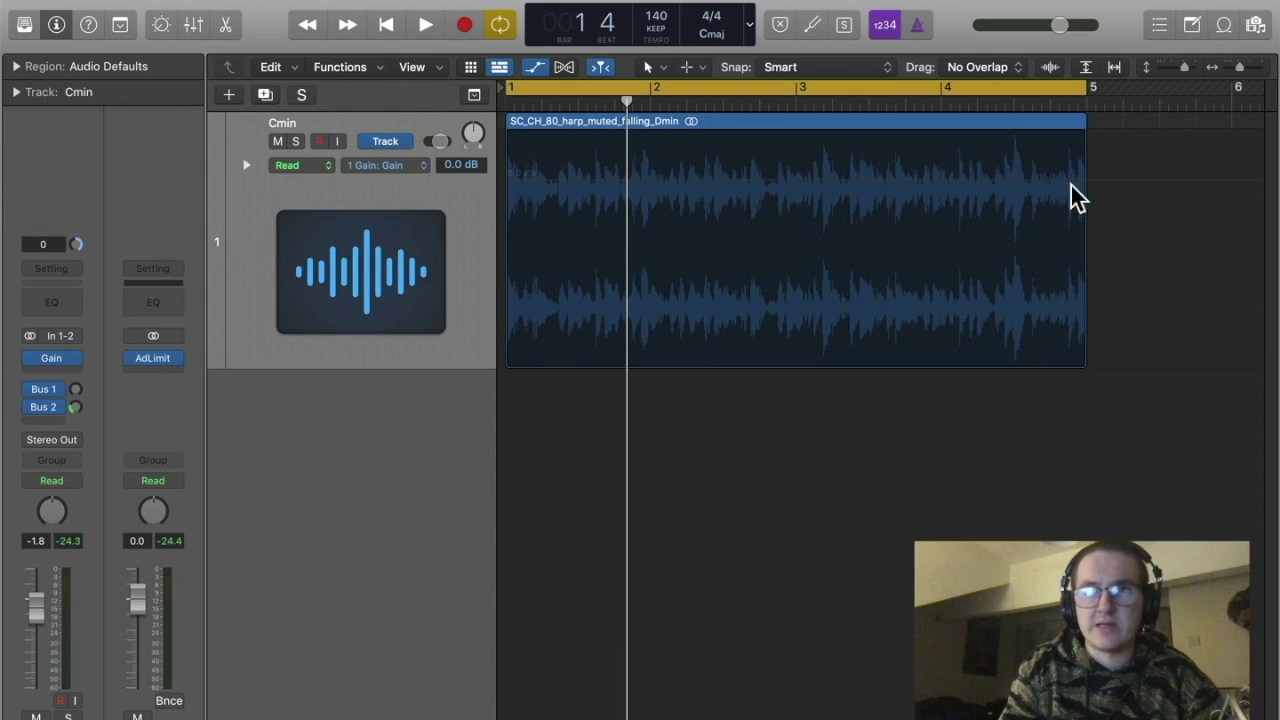
drag(513, 175, 306, 394)
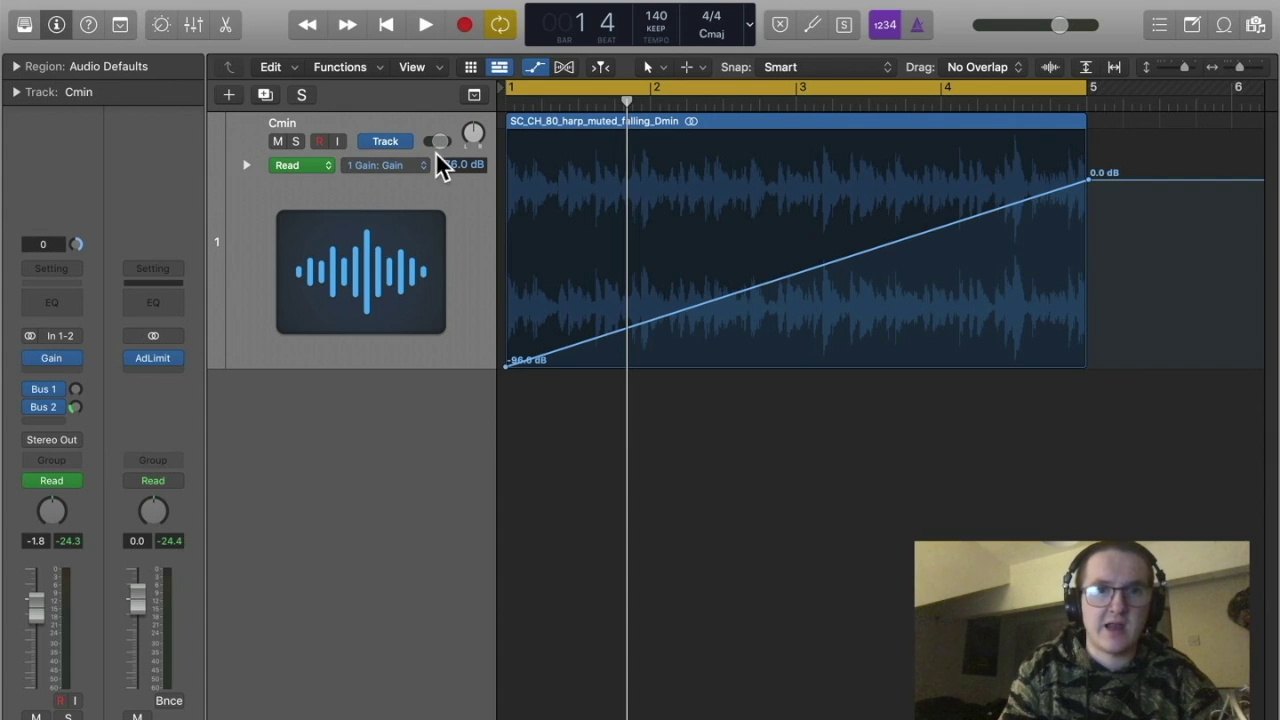
Hide the track automation and play the harp loop to hear the gain fade-in.
key(space)
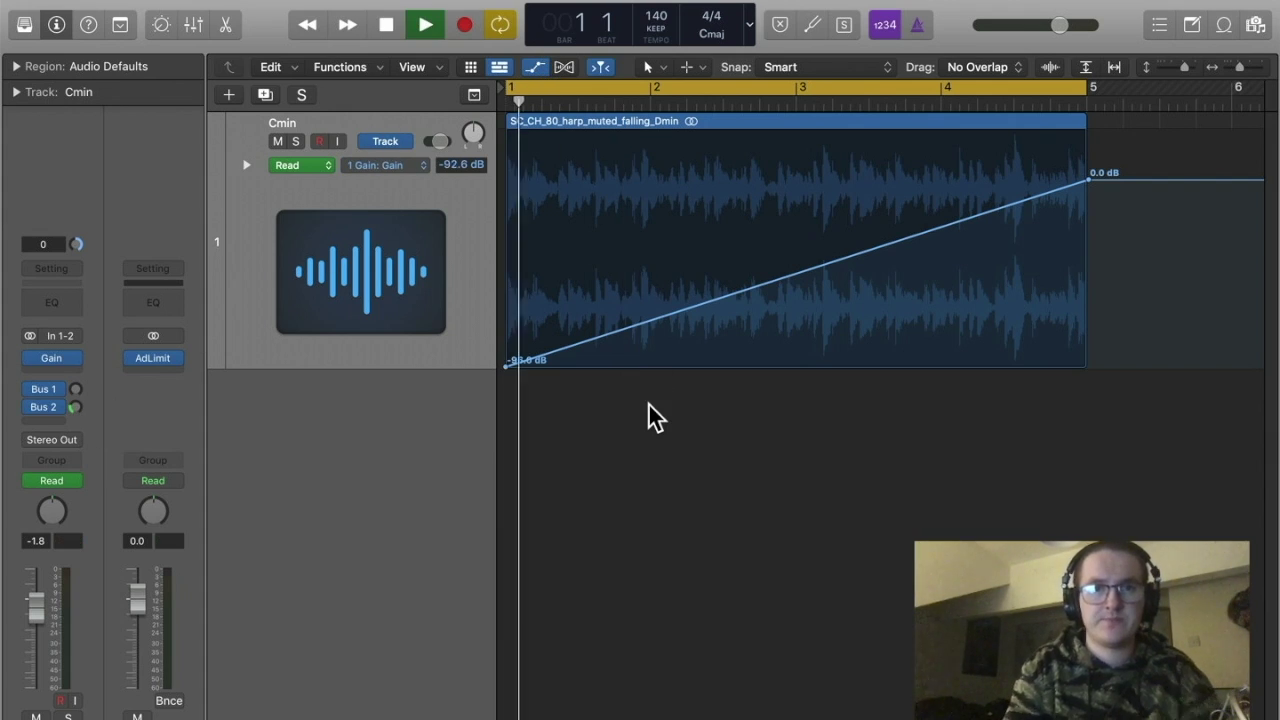
key(space)
click(533, 67)
key(space)
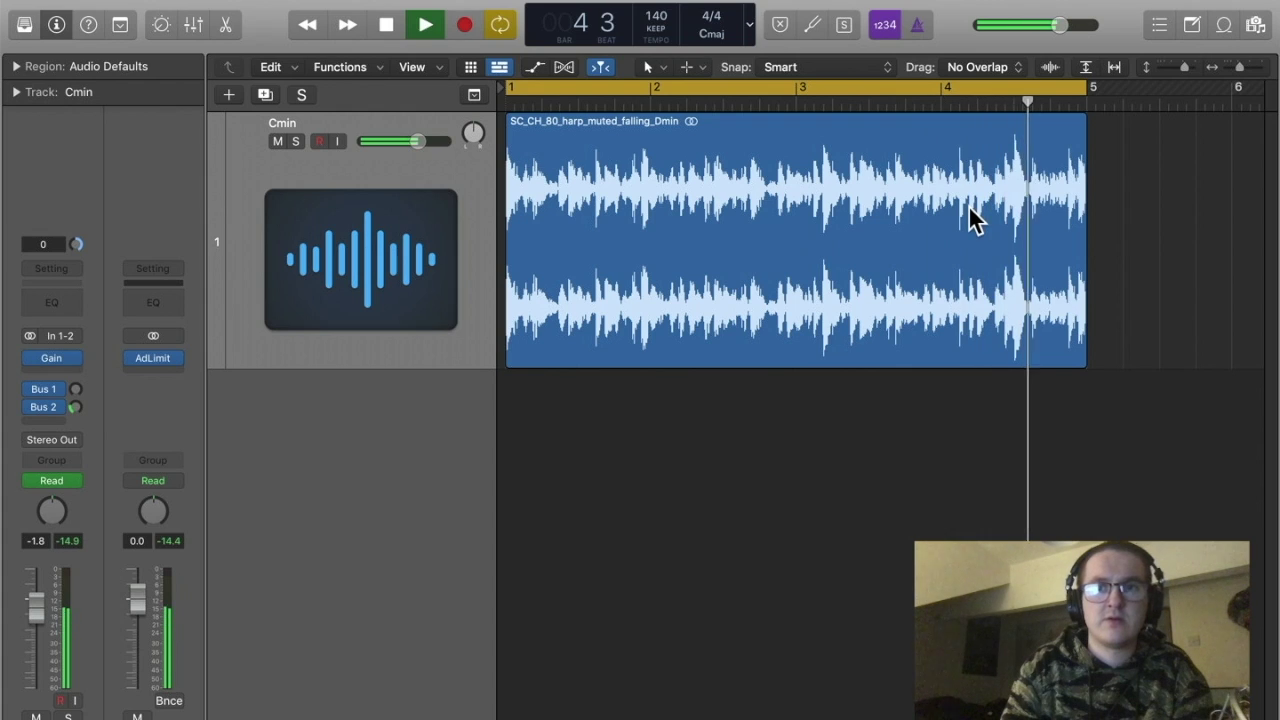
key(space)
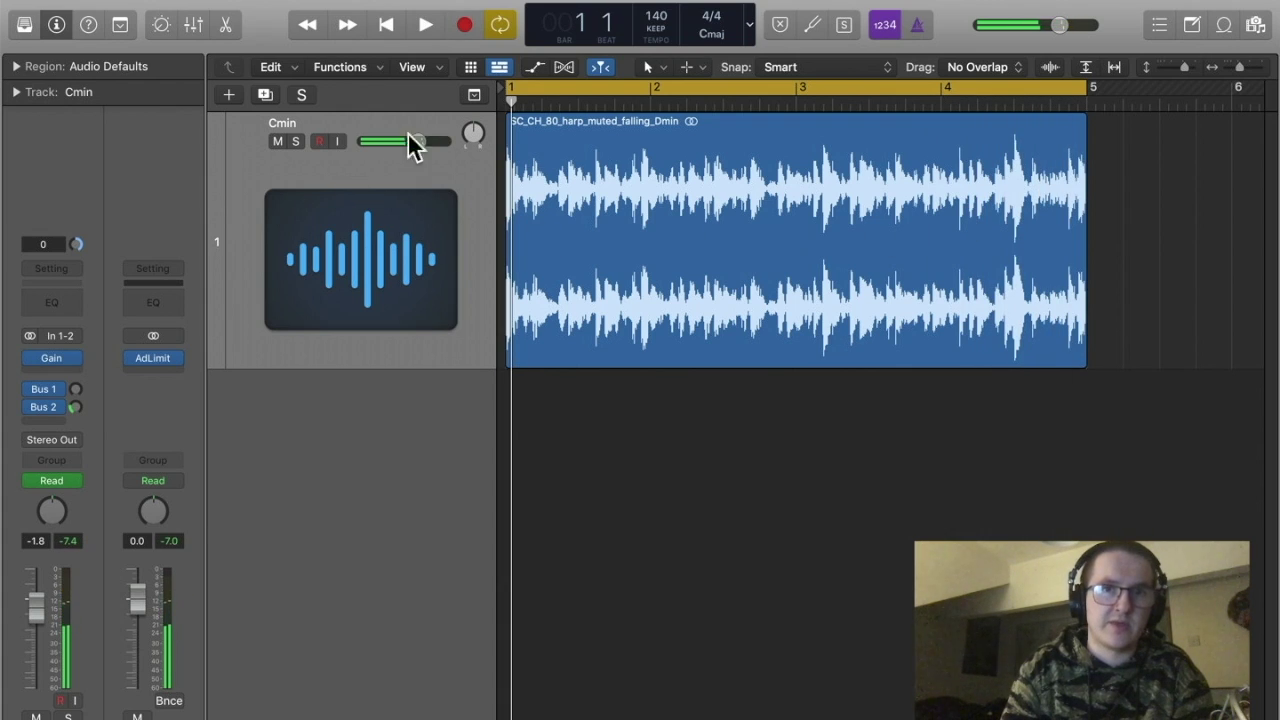
Set the harp track's volume fader to -3.1 dB and remove its Gain plug-in.
drag(418, 141, 404, 141)
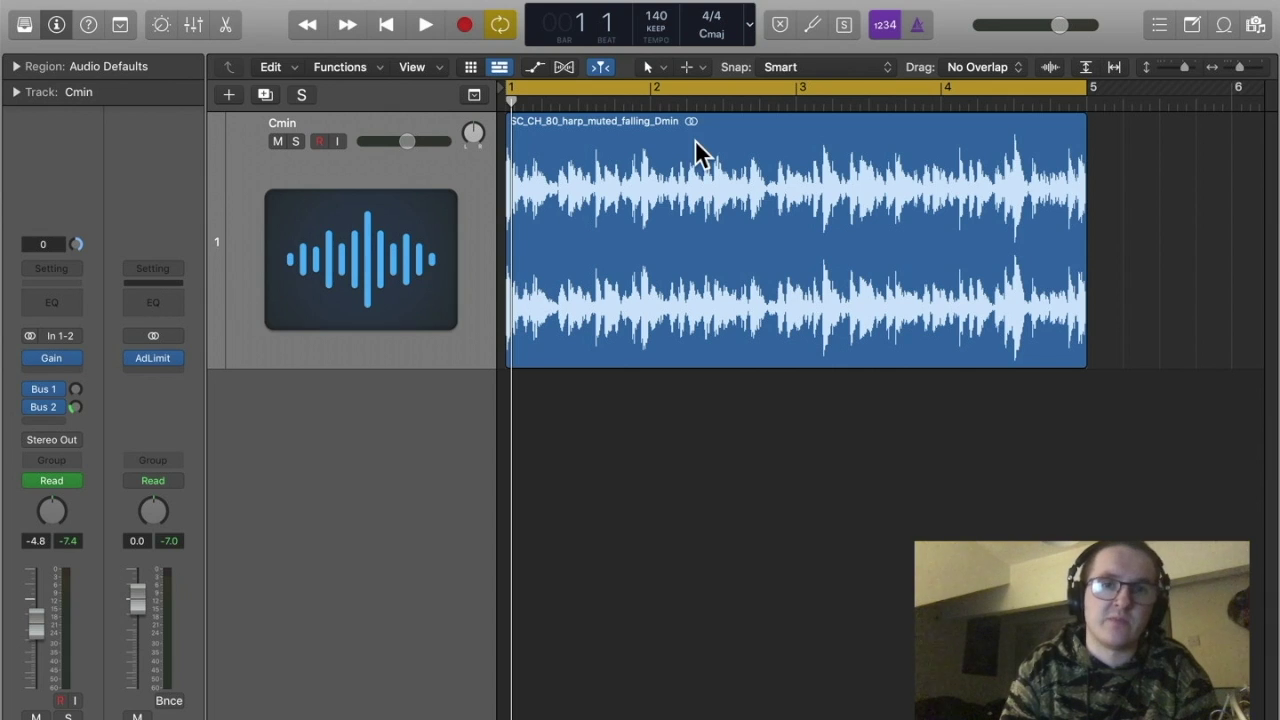
drag(406, 141, 413, 141)
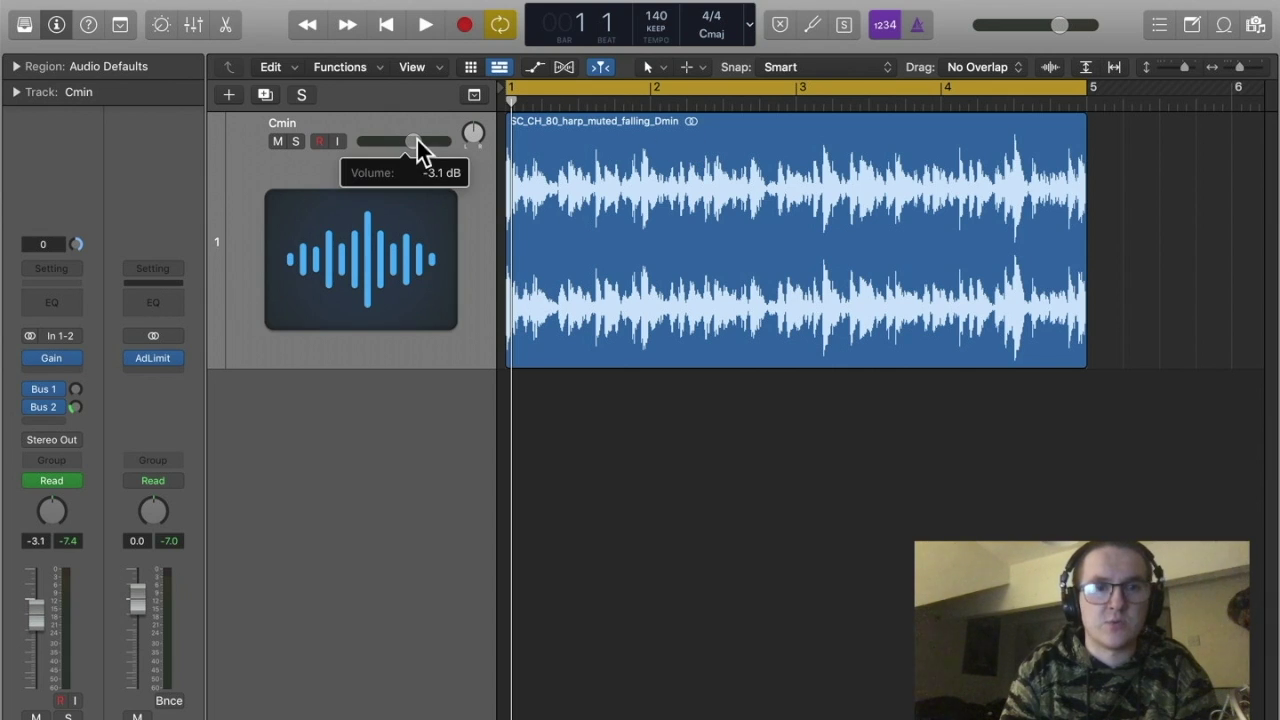
click(74, 358)
click(90, 380)
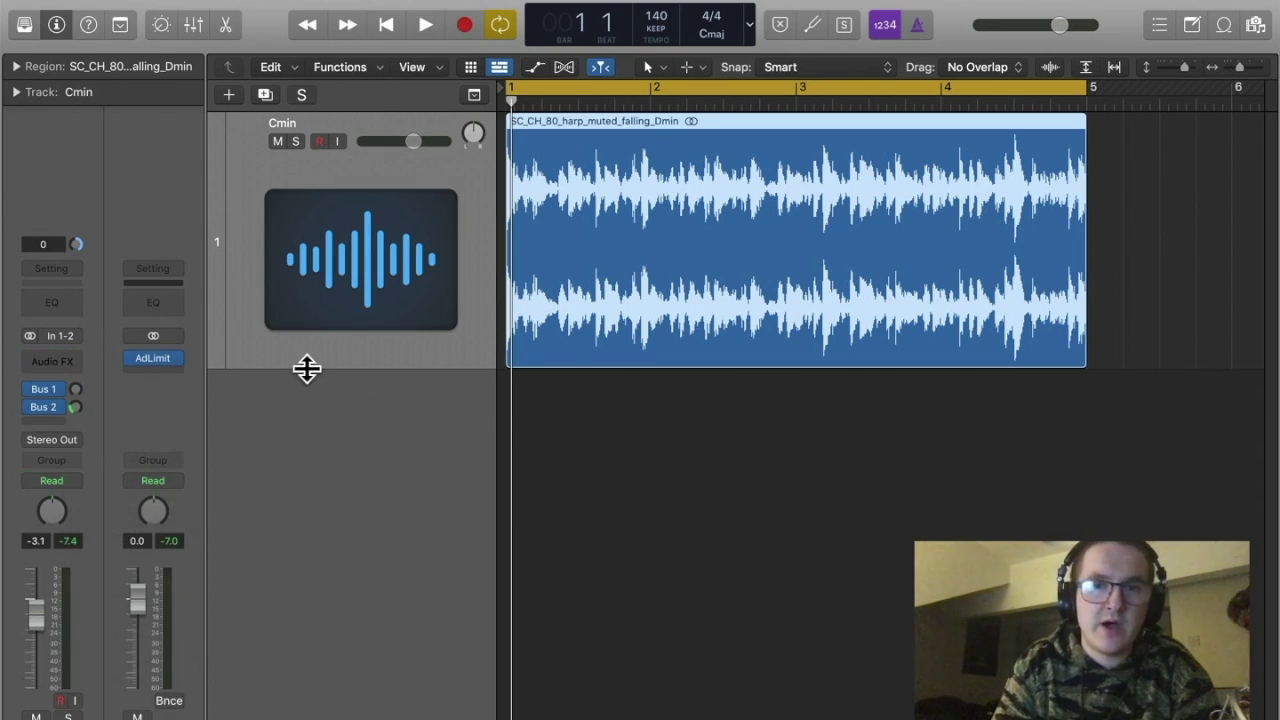
click(55, 361)
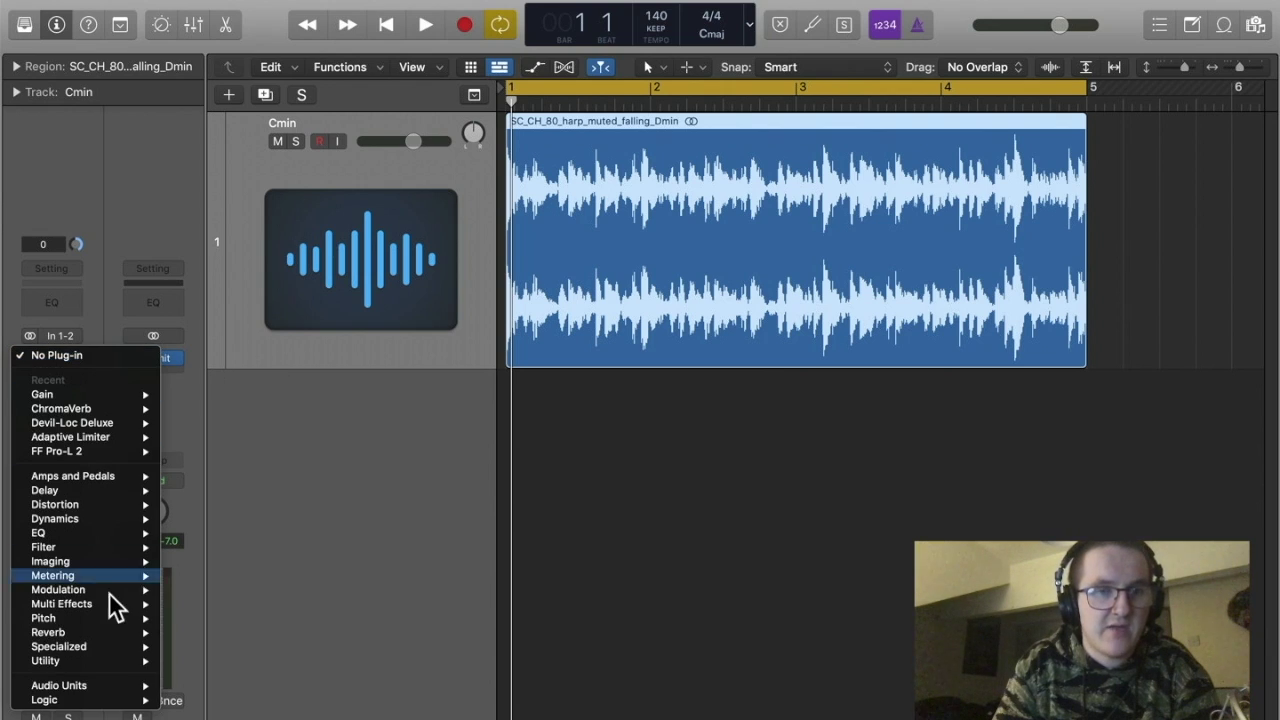
click(354, 366)
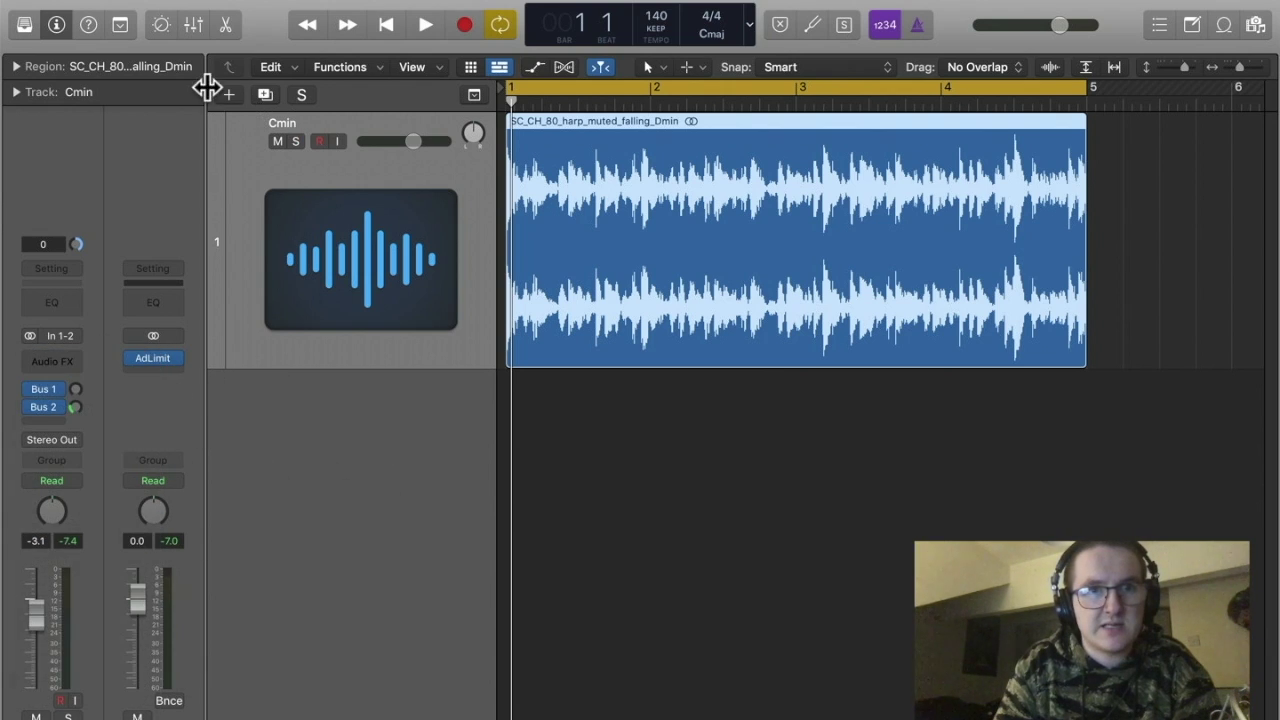
Create one software instrument track with stereo Alchemy as its instrument.
drag(206, 88, 204, 88)
click(224, 95)
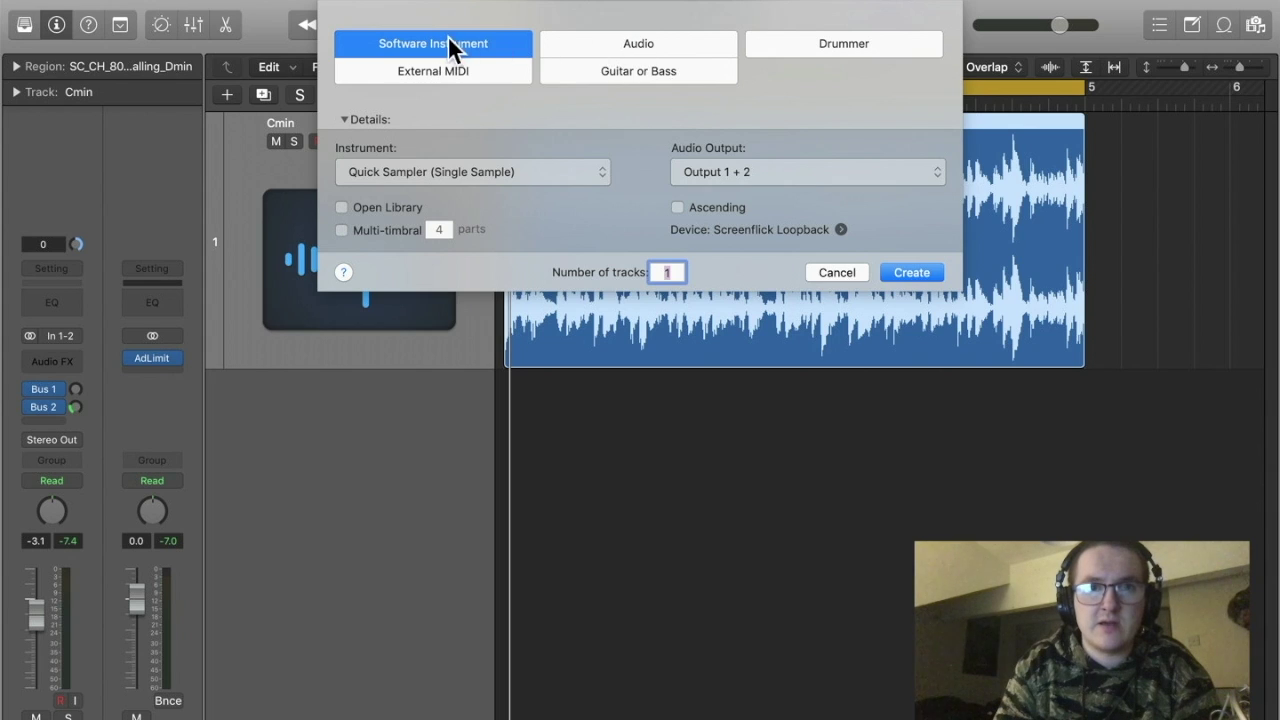
click(472, 171)
mouse_move(446, 192)
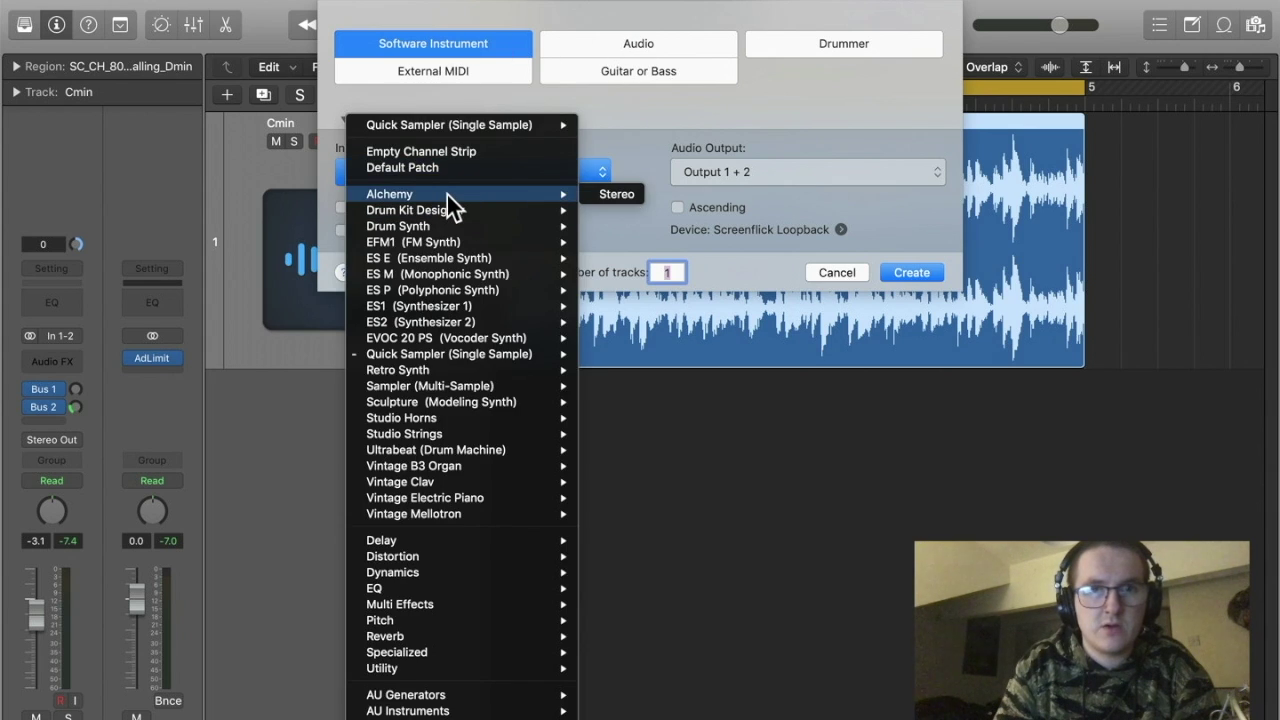
click(608, 192)
key(Return)
Open Alchemy on the new track, look over its preset browser, and initialize the preset from the advanced view.
mouse_move(60, 368)
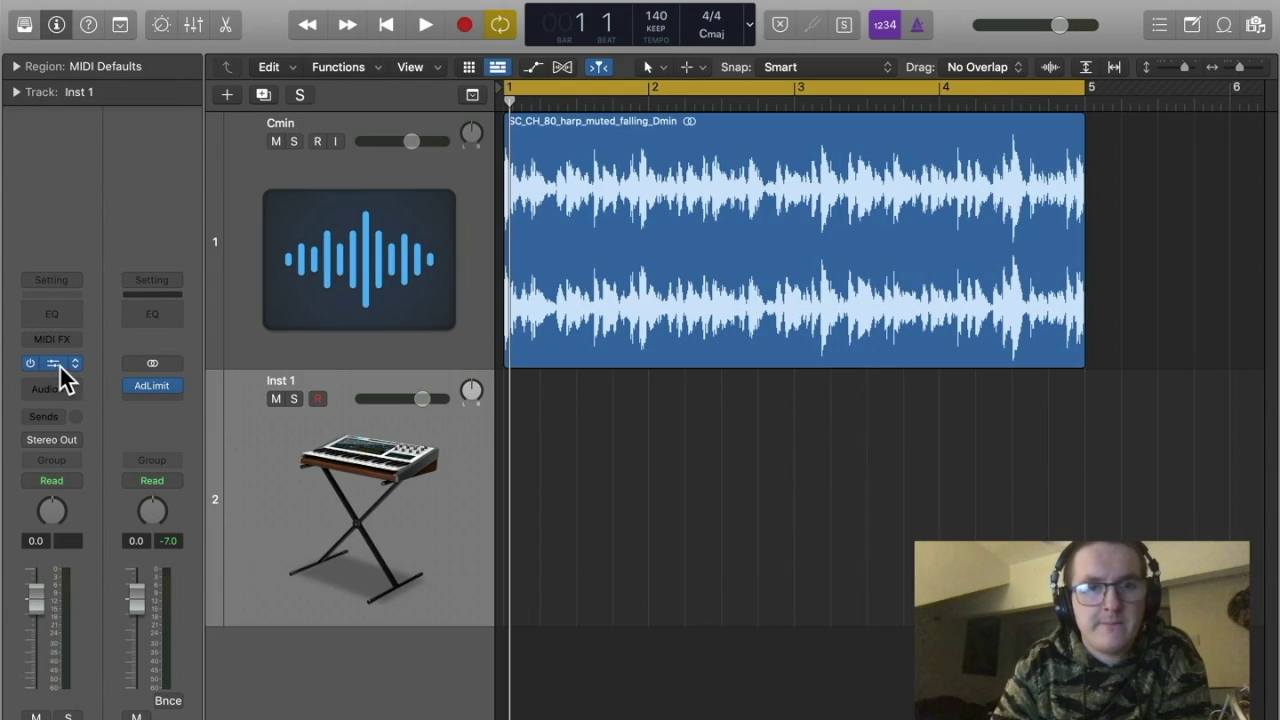
click(50, 363)
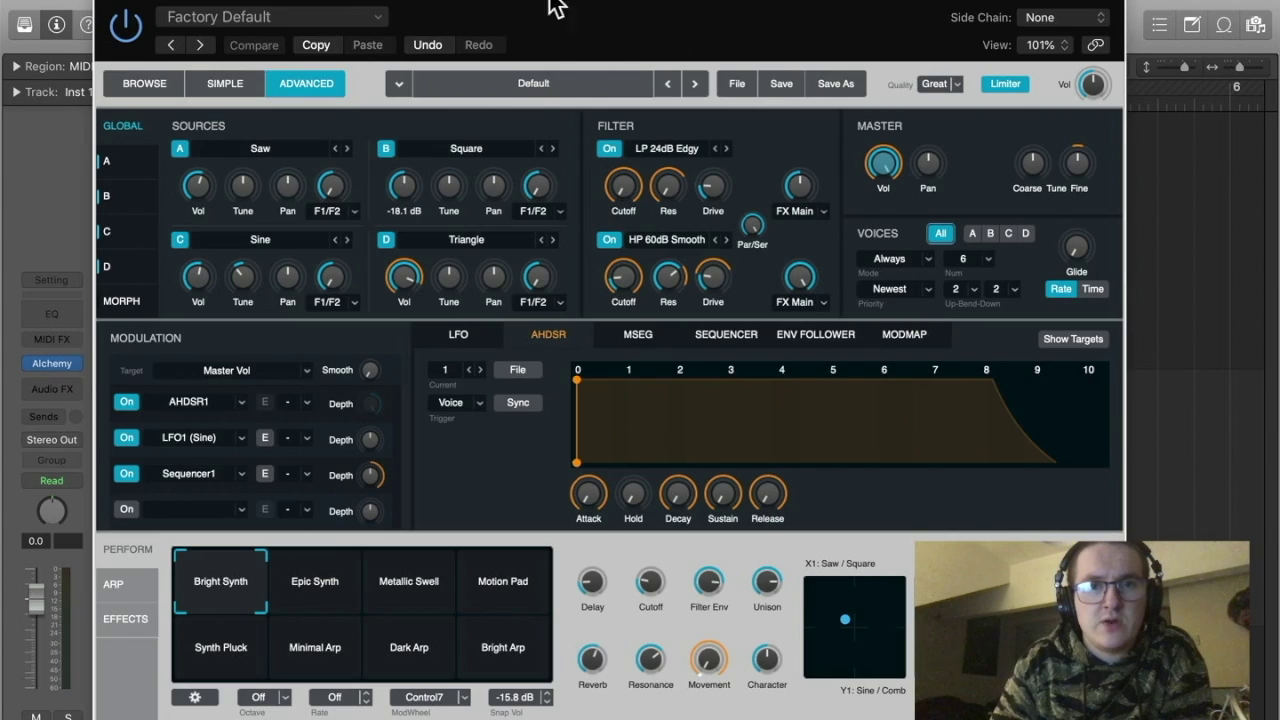
click(138, 84)
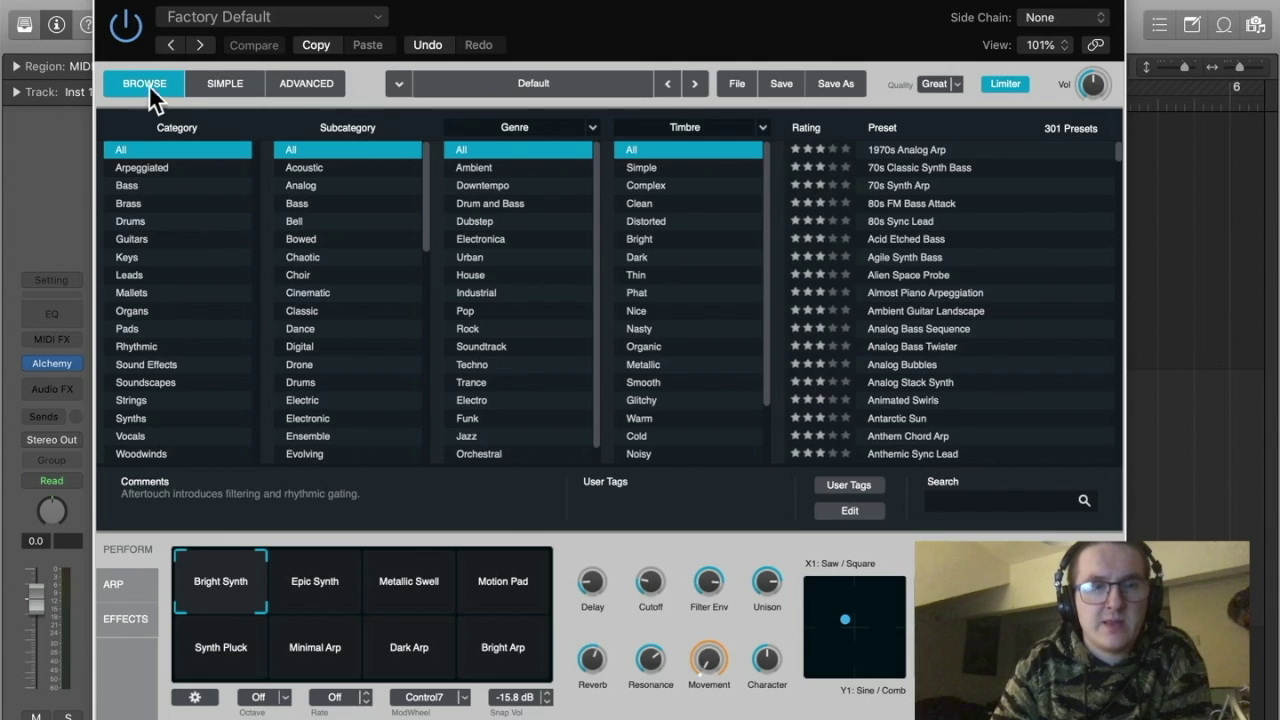
click(297, 85)
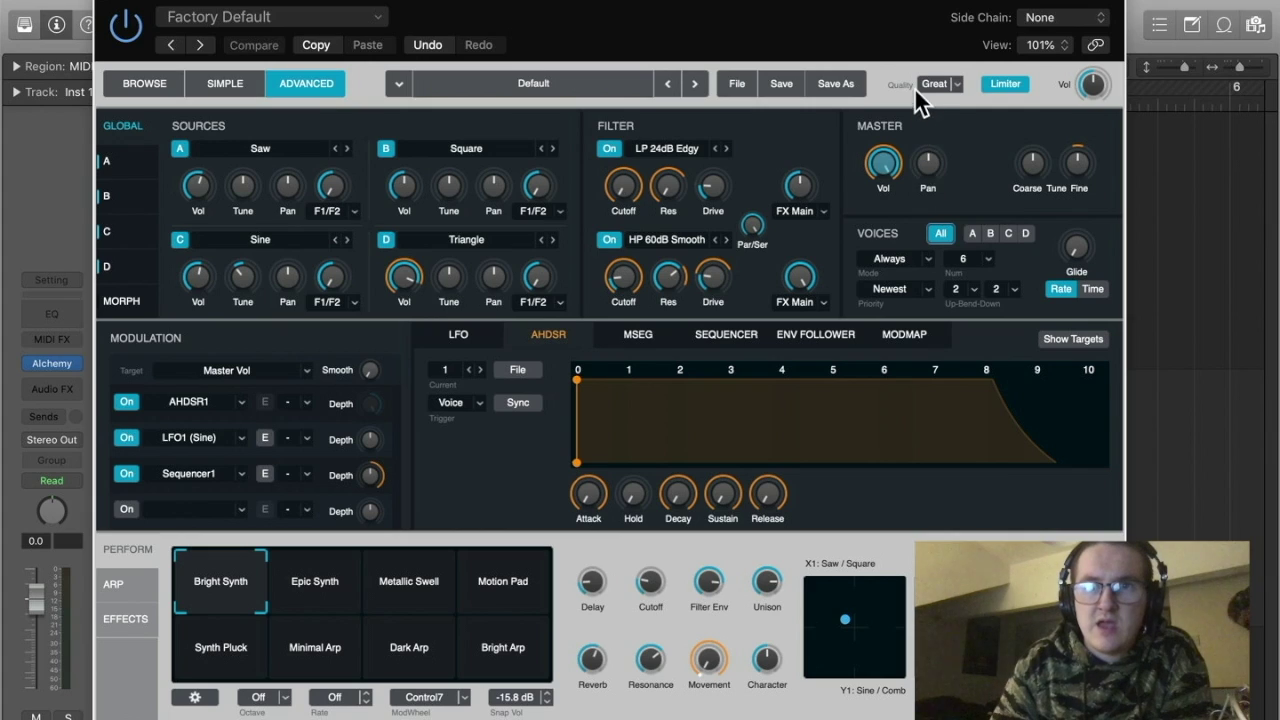
click(737, 86)
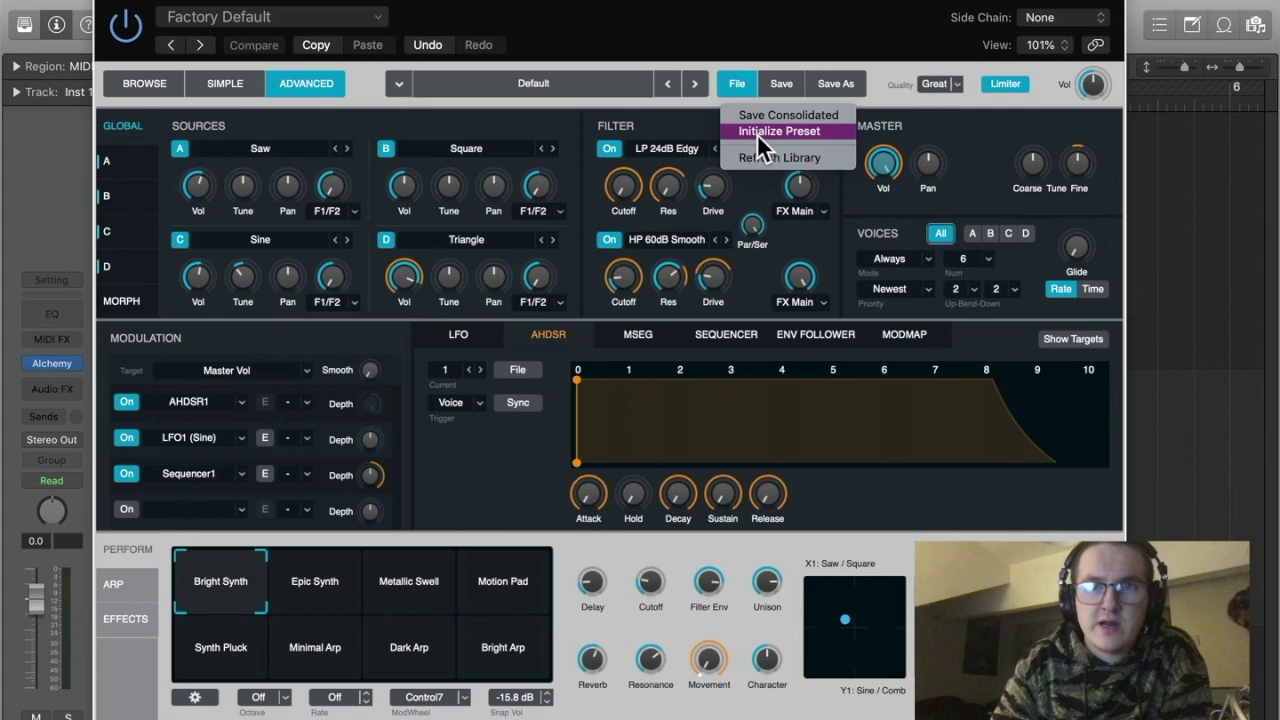
click(757, 133)
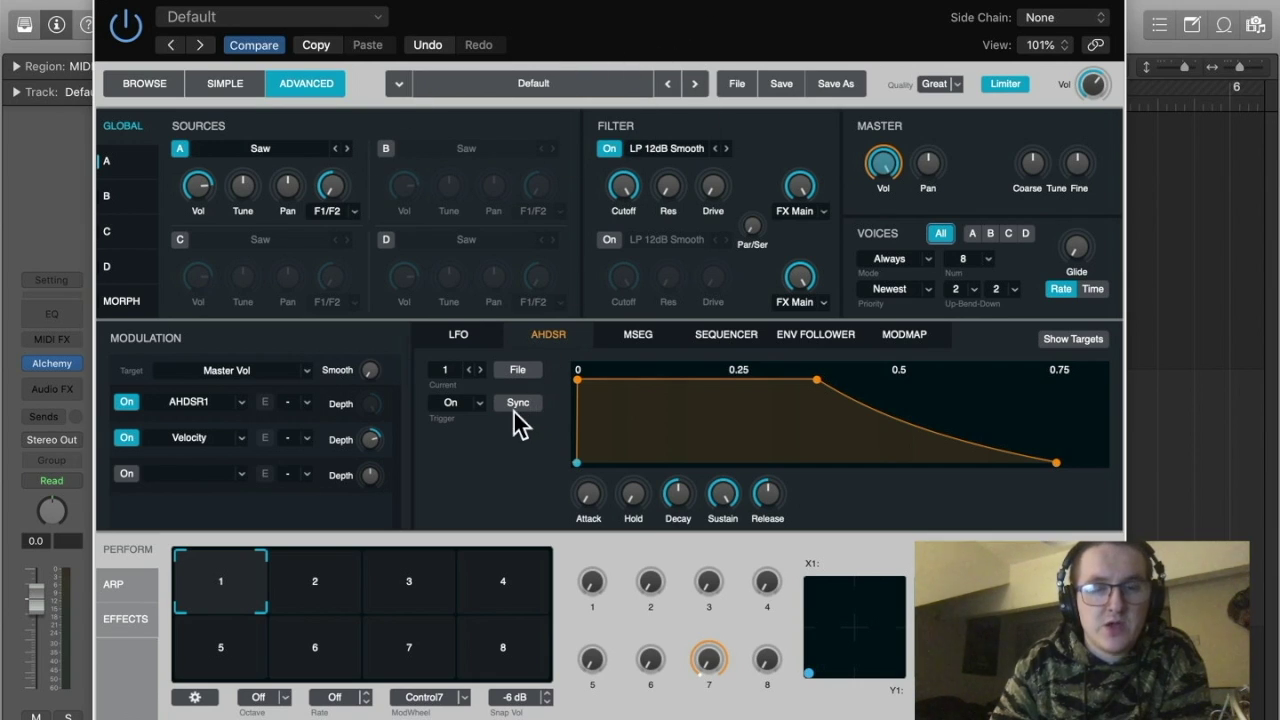
Examine the loading options for Alchemy's source A, including the Load VA waveform categories.
mouse_move(580, 17)
mouse_down()
mouse_move(606, 46)
mouse_move(613, 104)
mouse_move(505, 66)
mouse_move(590, 35)
mouse_up()
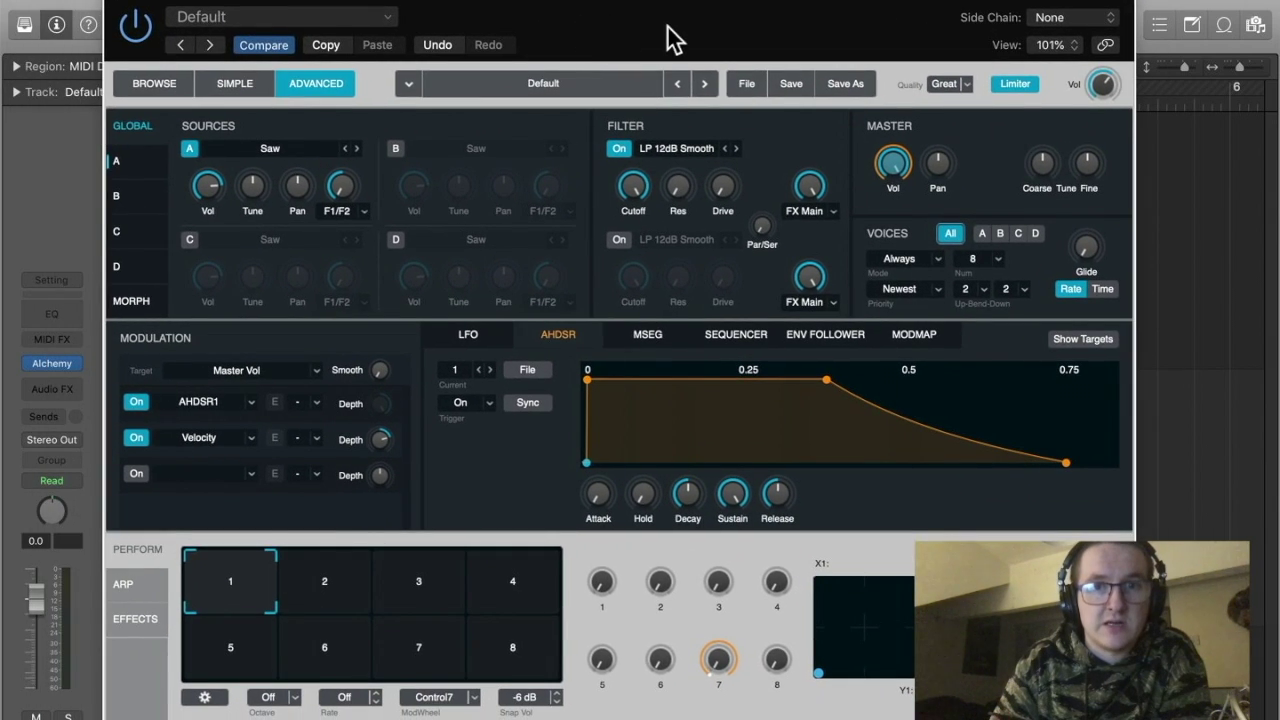
drag(668, 36, 677, 57)
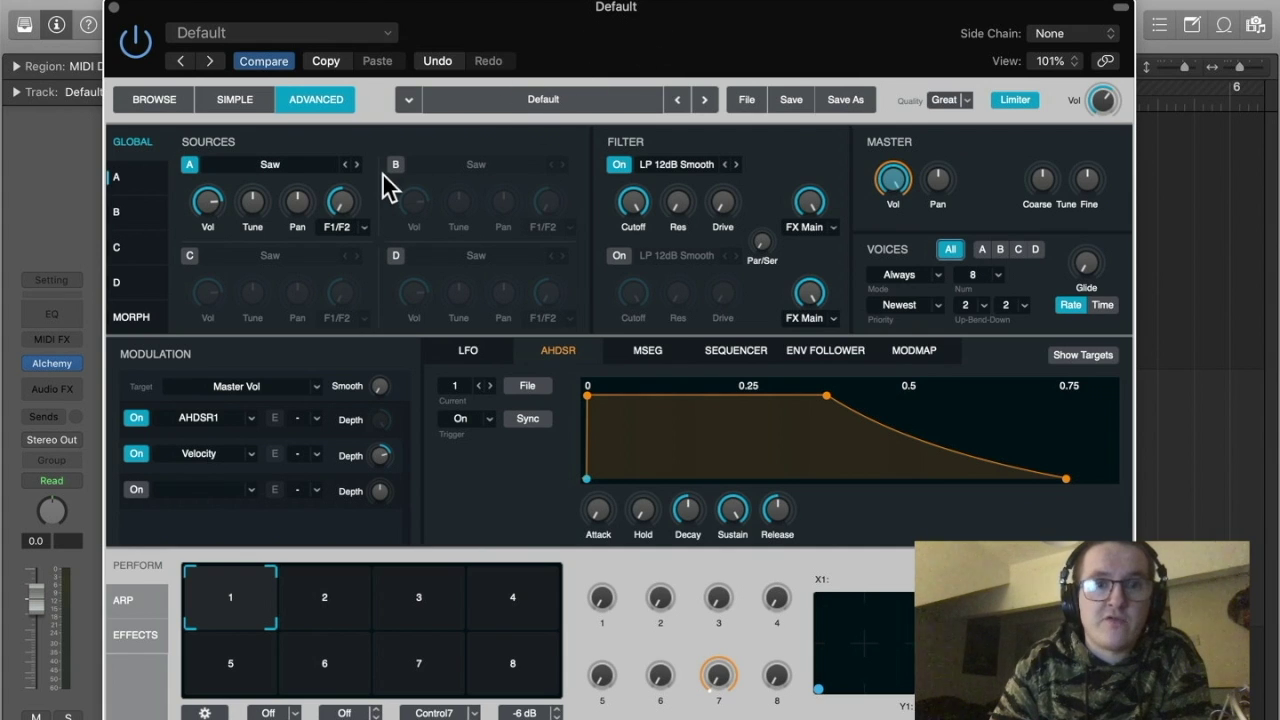
drag(550, 36, 586, 125)
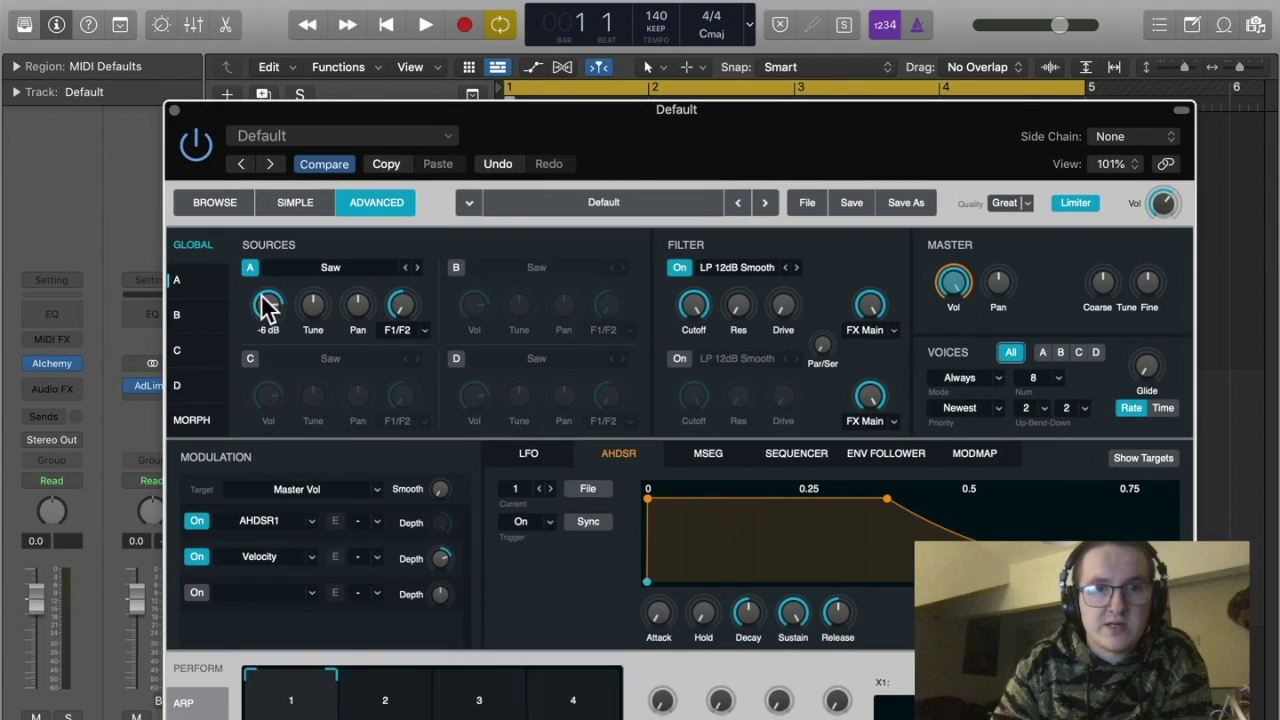
click(343, 269)
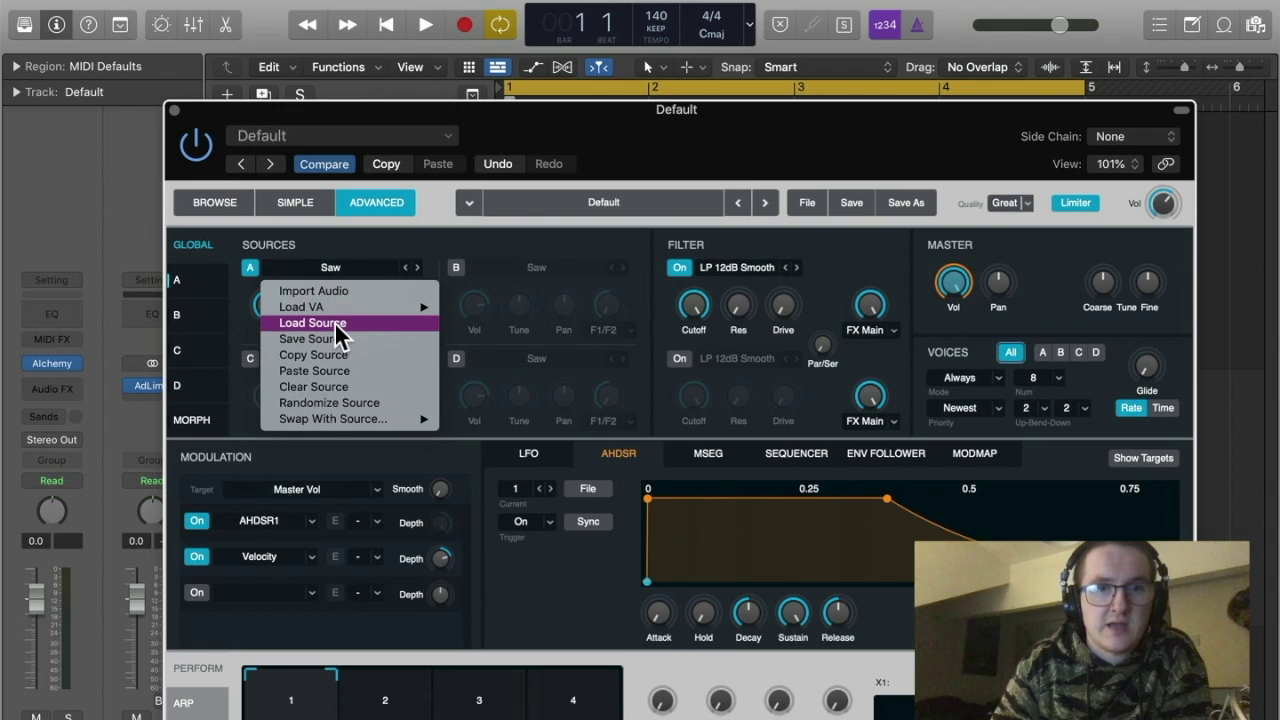
mouse_move(331, 306)
mouse_move(554, 316)
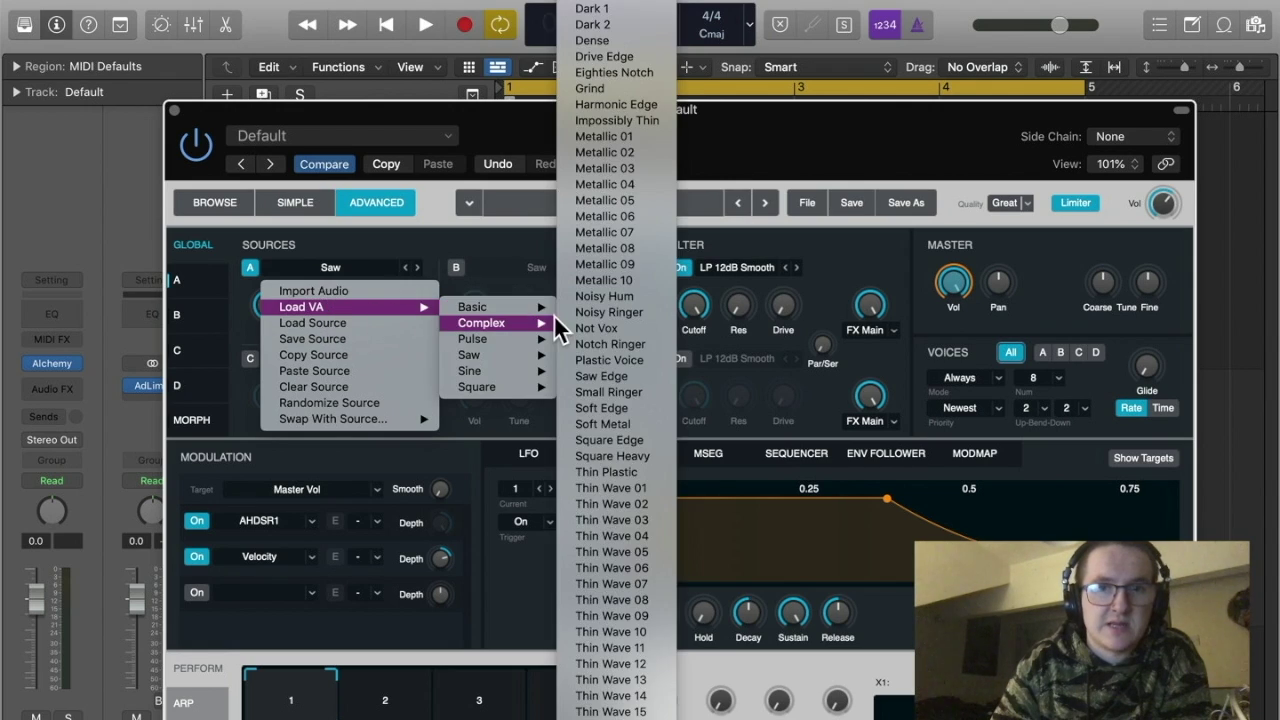
mouse_move(462, 309)
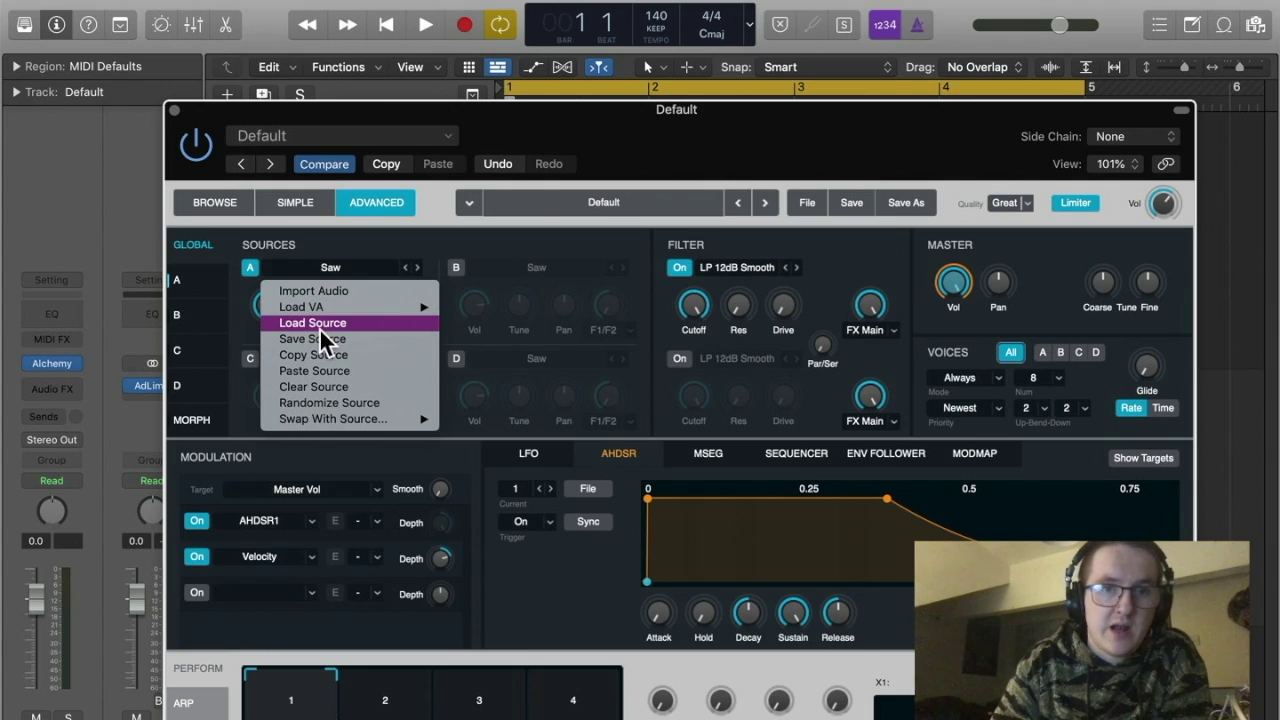
click(641, 116)
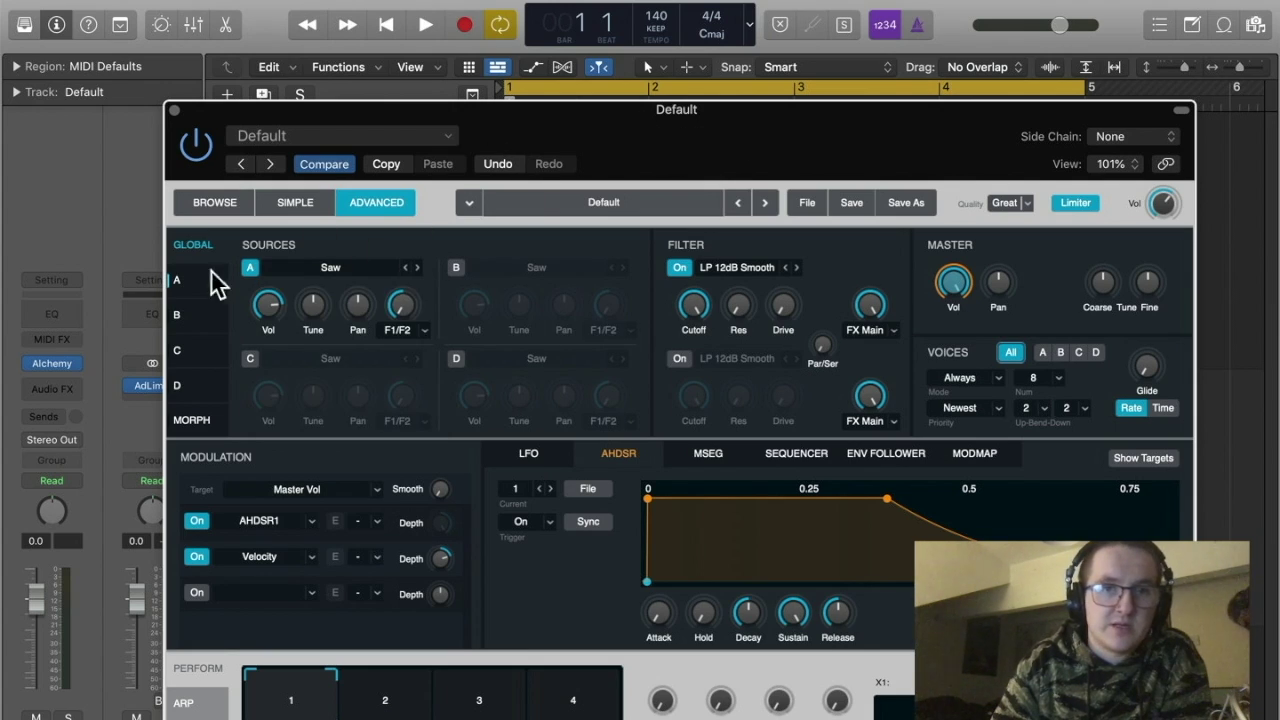
Load the harp region SC_CH_80_harp_muted_falling_Dmin into Alchemy's source A in place of the saw.
drag(820, 143, 840, 248)
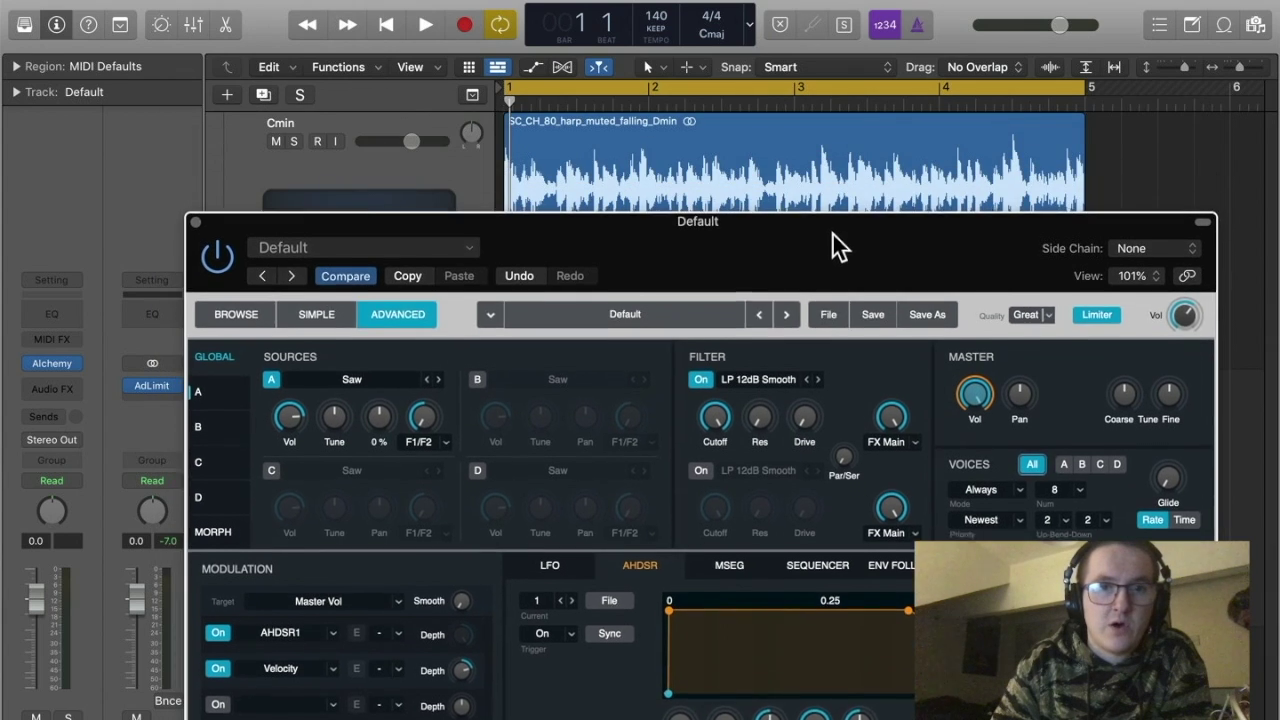
click(740, 180)
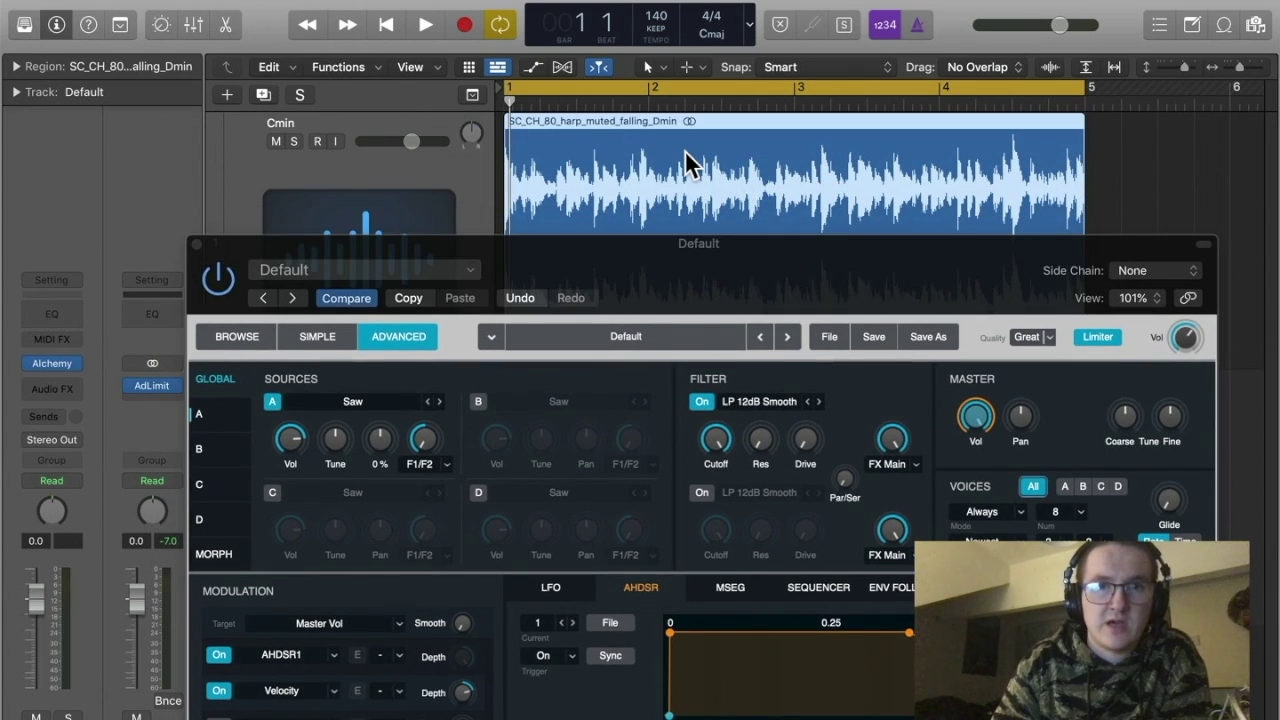
drag(691, 194, 314, 459)
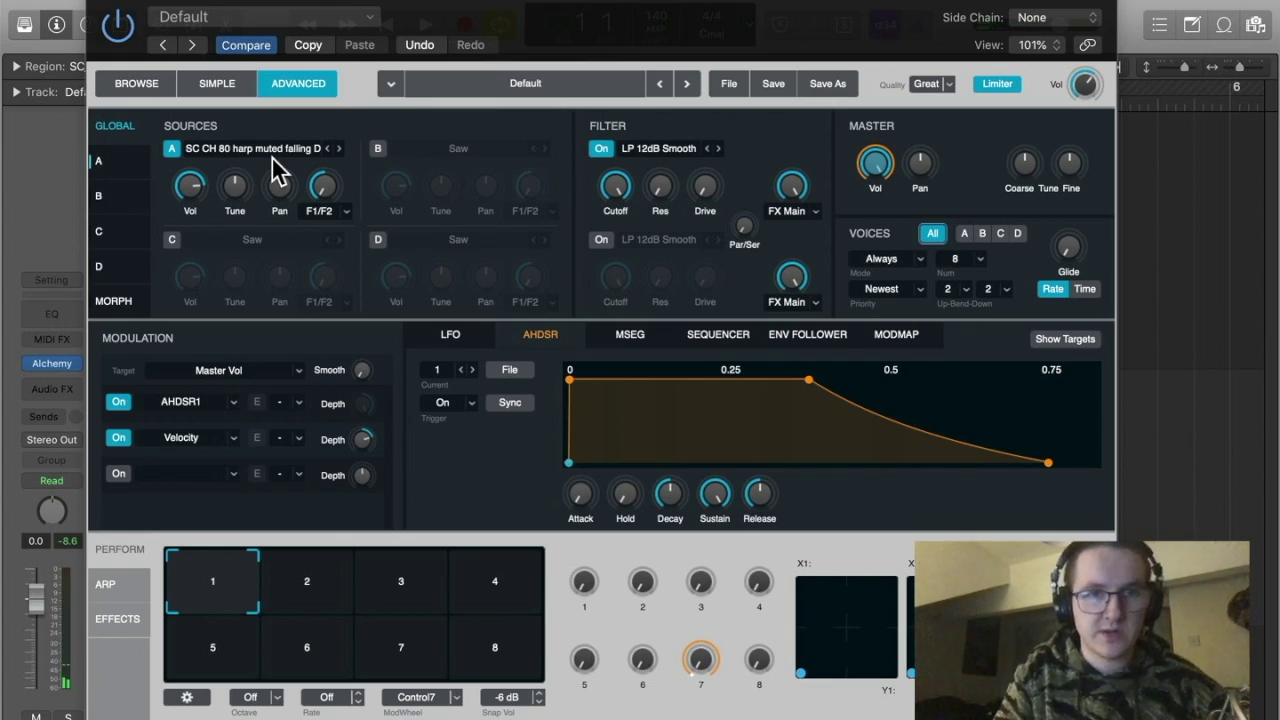
In source A's detailed settings, raise the speed, set the position to about 34%, and select the granular density control.
mouse_move(281, 184)
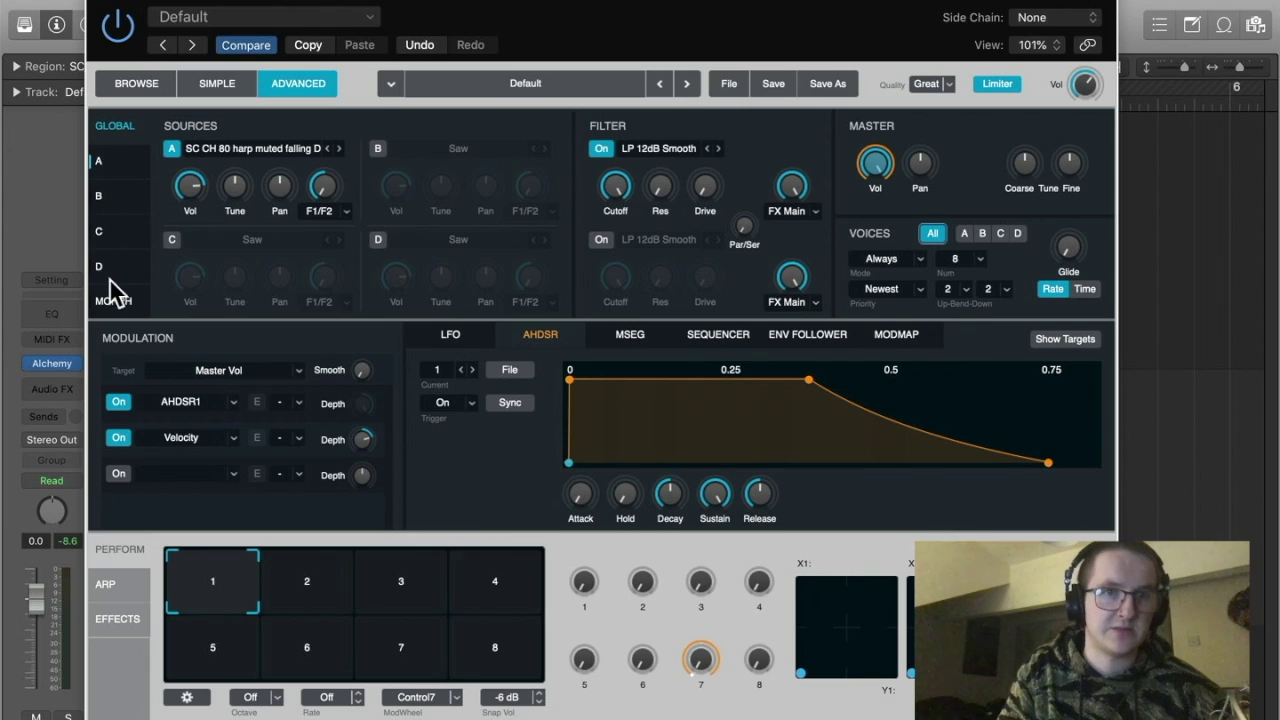
click(100, 162)
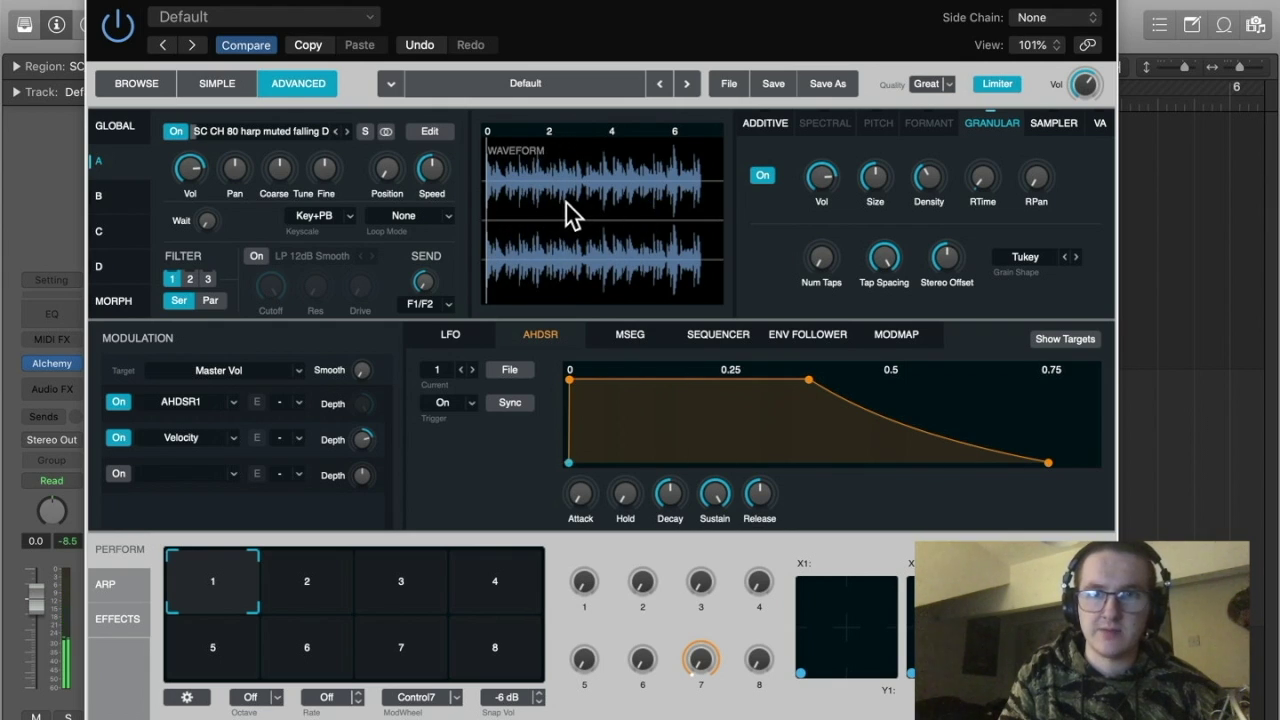
drag(427, 188, 428, 122)
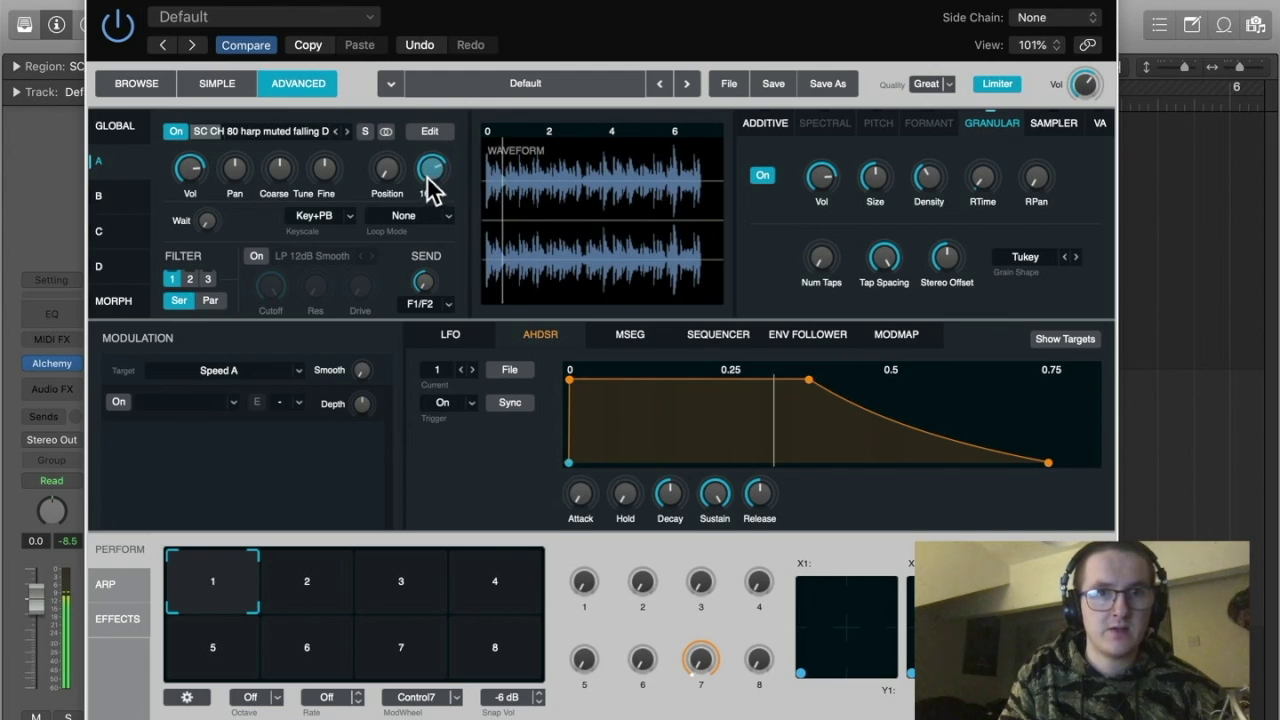
drag(389, 175, 390, 103)
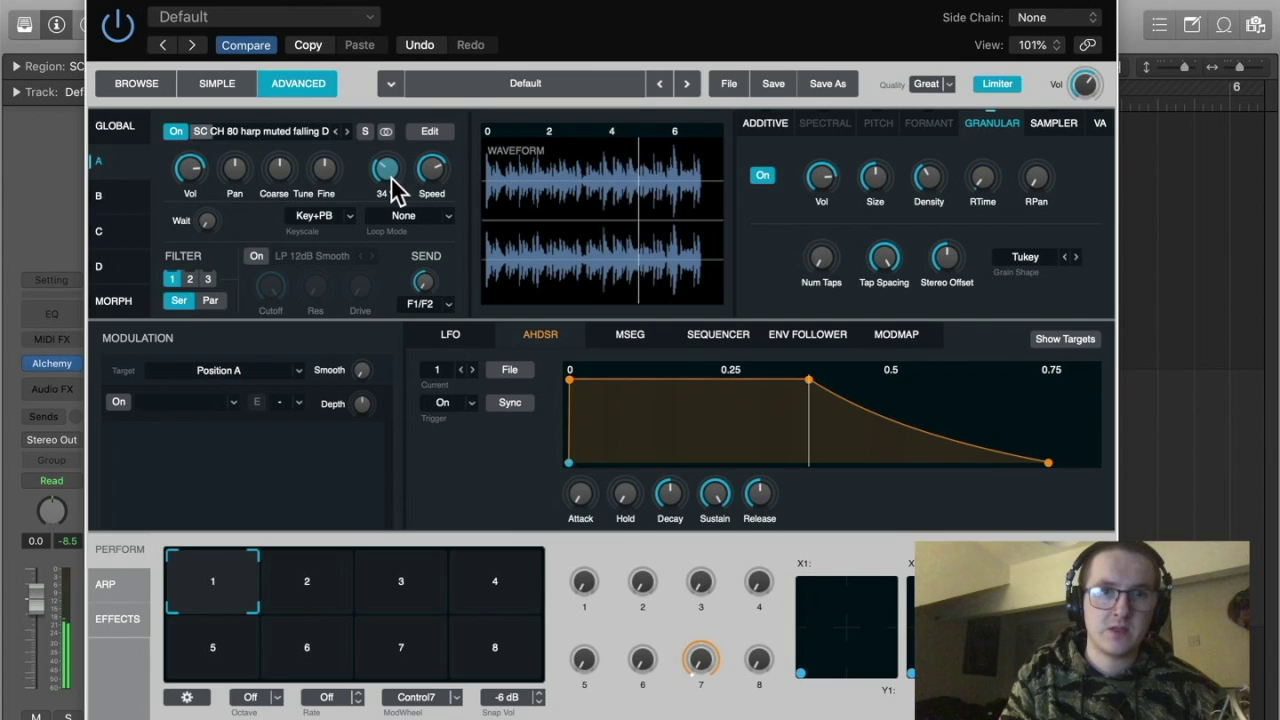
click(928, 182)
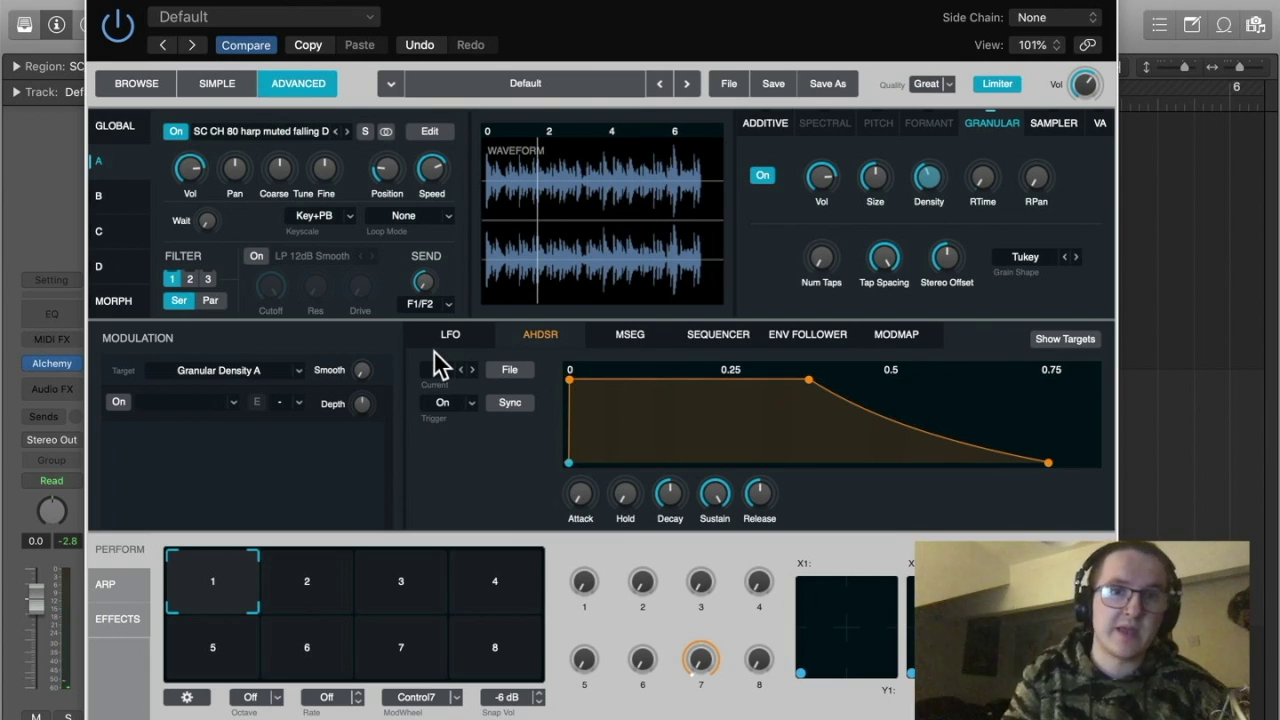
Adjust source A's granular playback with the speed around 35%, a lower density and a raised number of taps.
click(432, 172)
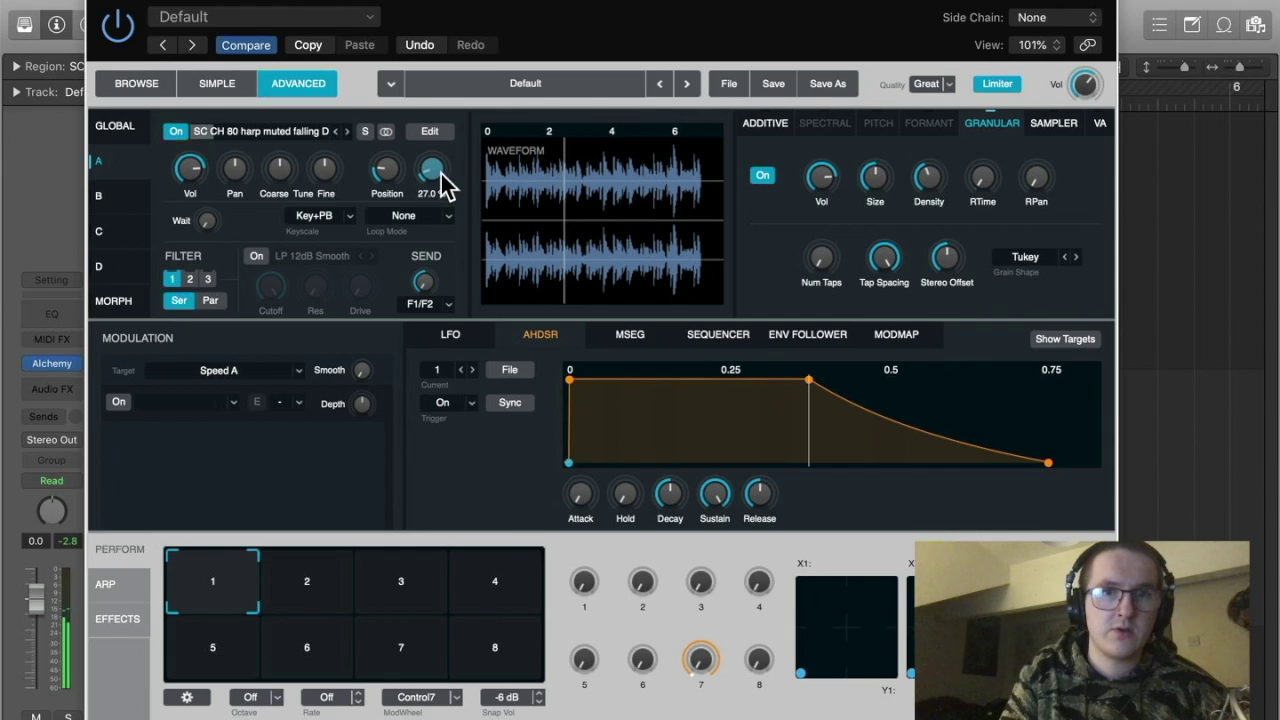
mouse_move(440, 168)
mouse_down()
mouse_move(440, 156)
mouse_move(442, 183)
mouse_up()
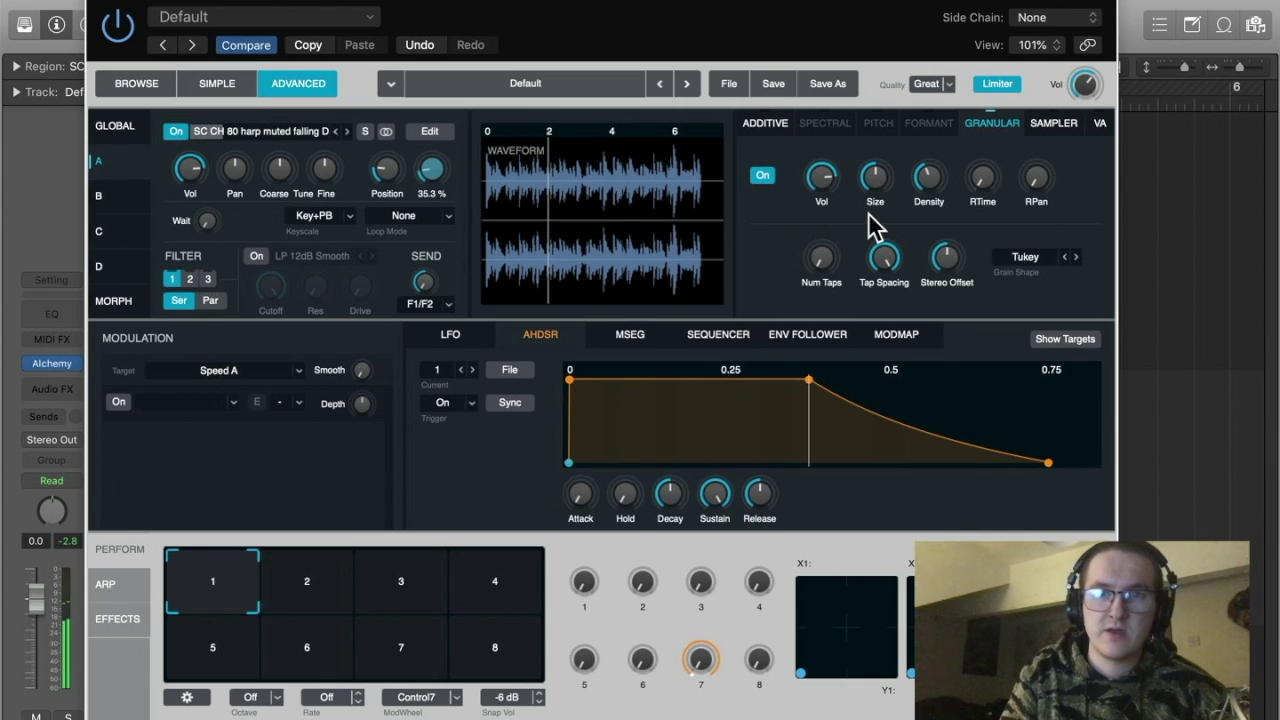
drag(930, 185, 930, 281)
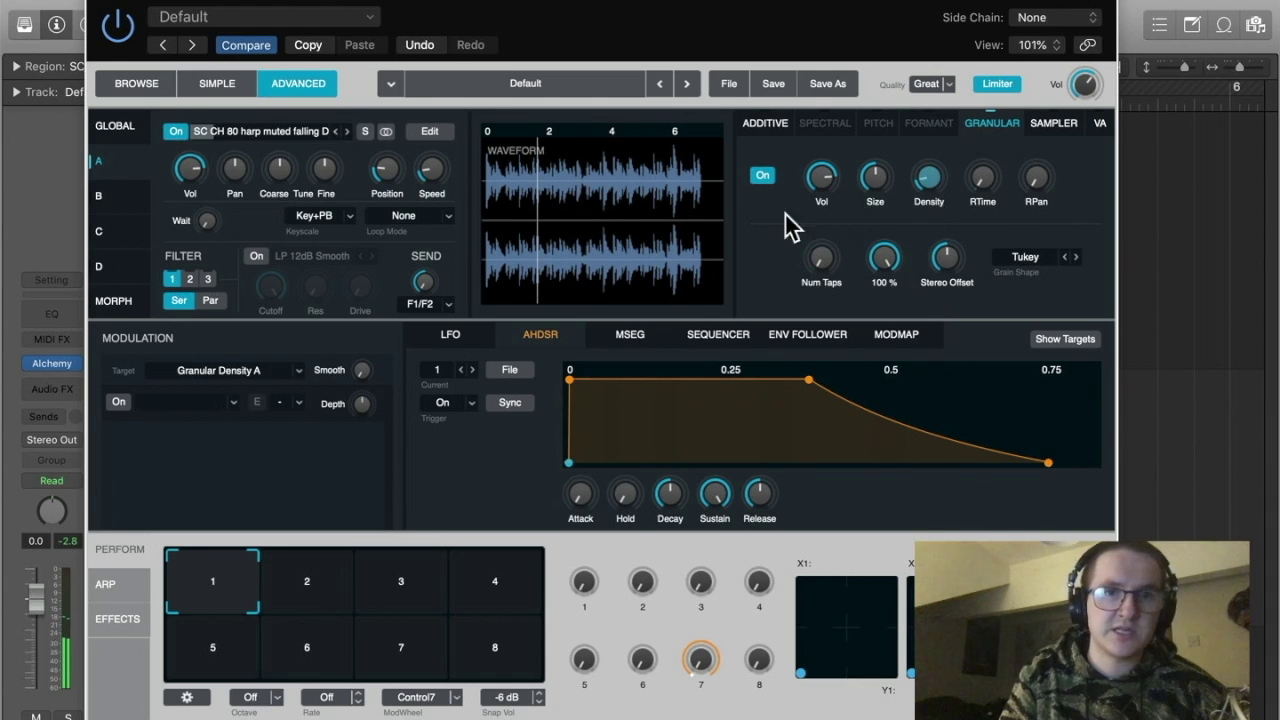
drag(821, 258, 821, 199)
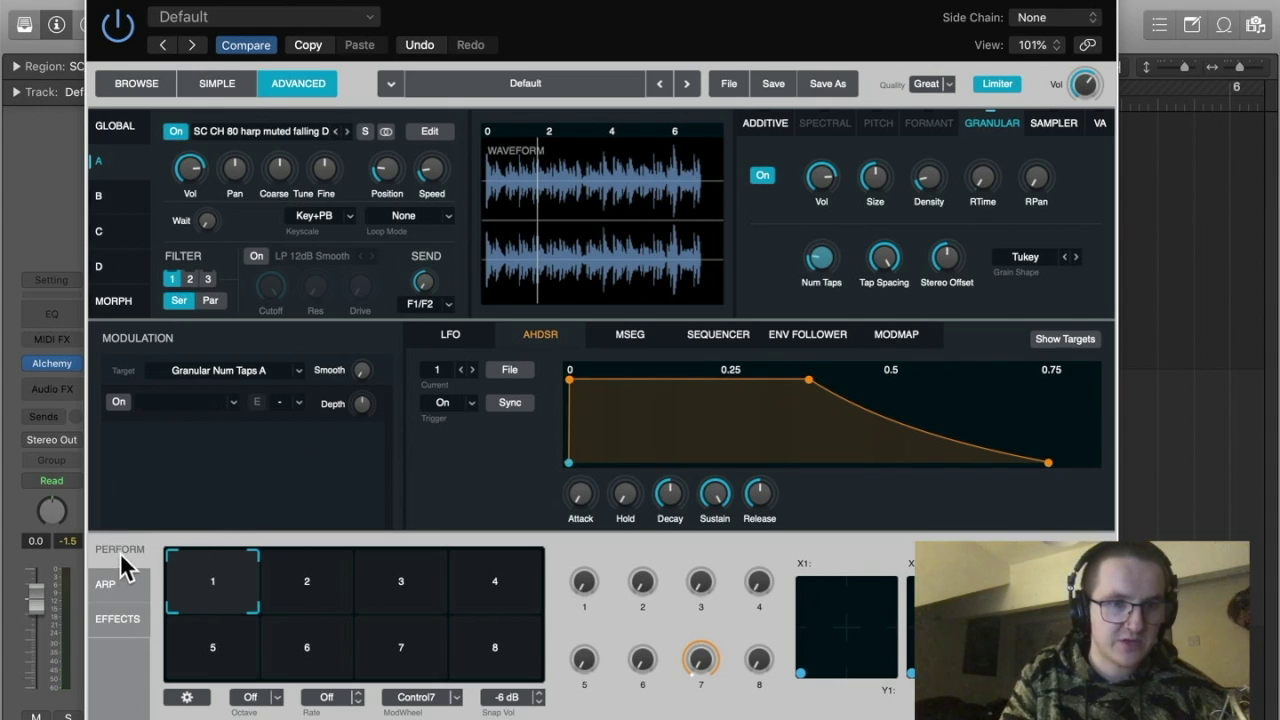
Add a Classic Reverb to the first slot of Alchemy's main effects rack.
click(116, 620)
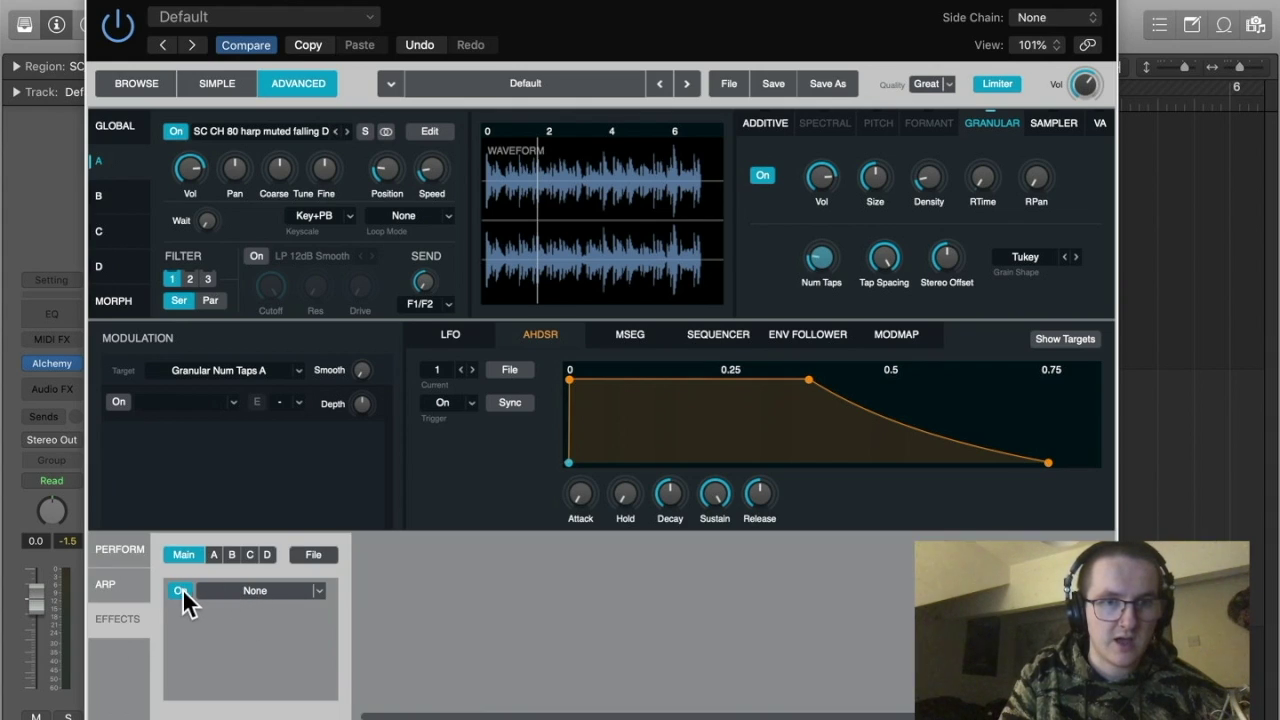
click(315, 589)
mouse_move(295, 651)
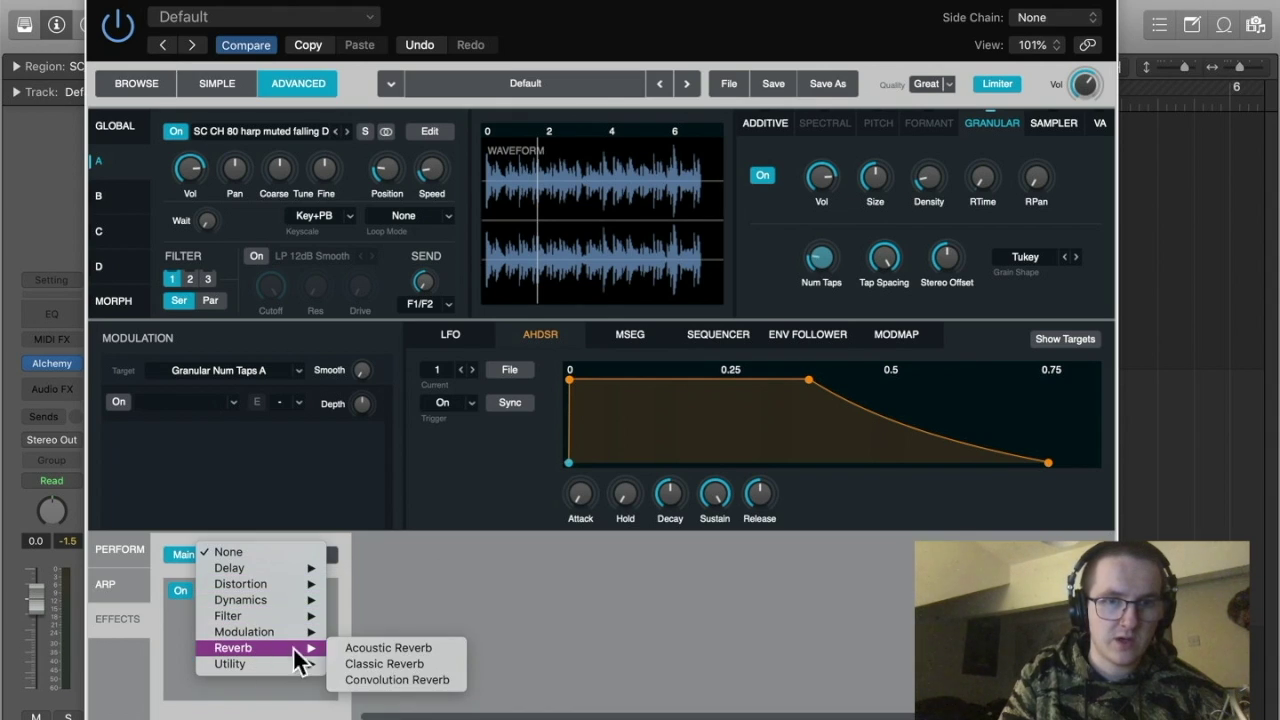
click(382, 664)
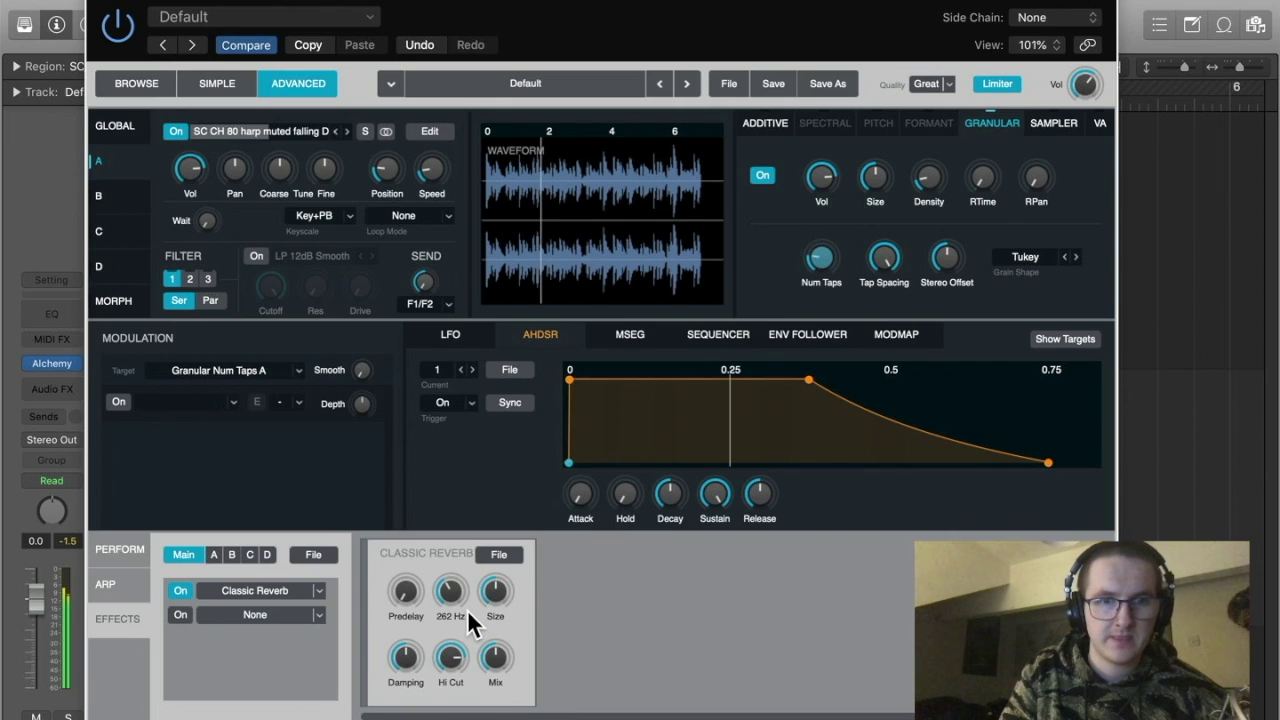
Raise the Classic Reverb's predelay, hi cut, damping and size, and lower source A's speed.
drag(418, 601, 404, 510)
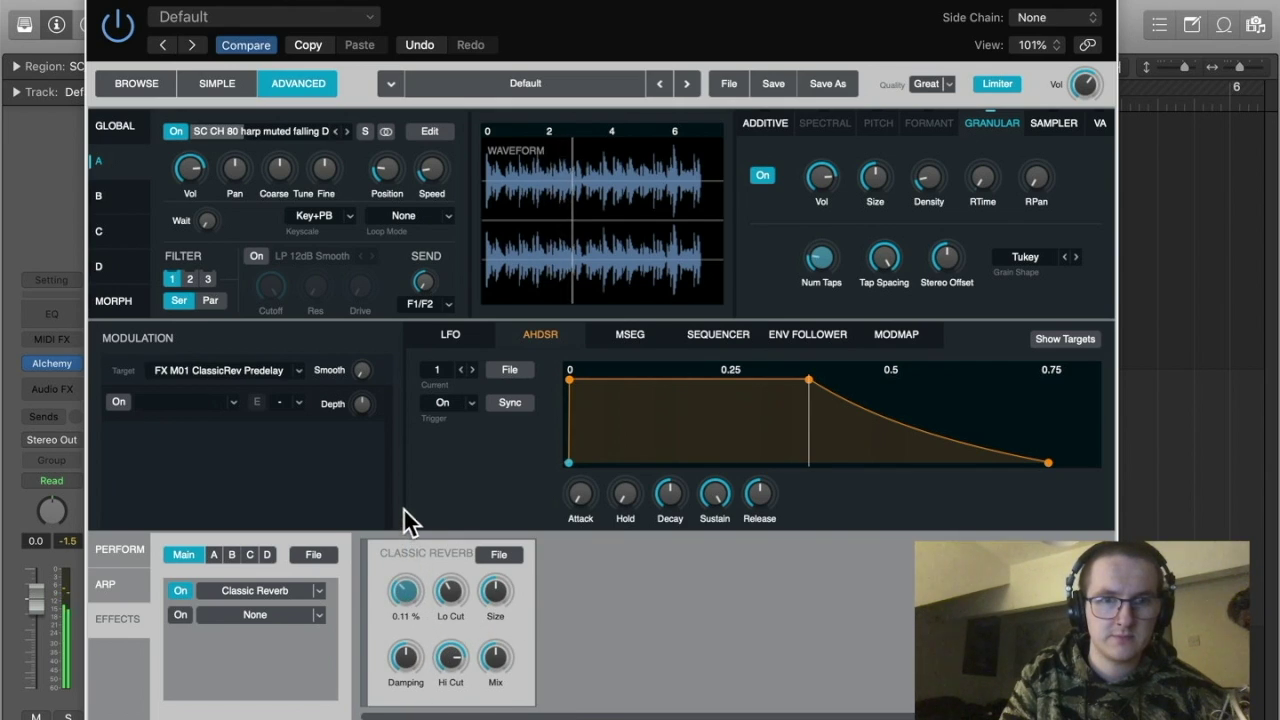
click(450, 652)
drag(407, 652, 406, 636)
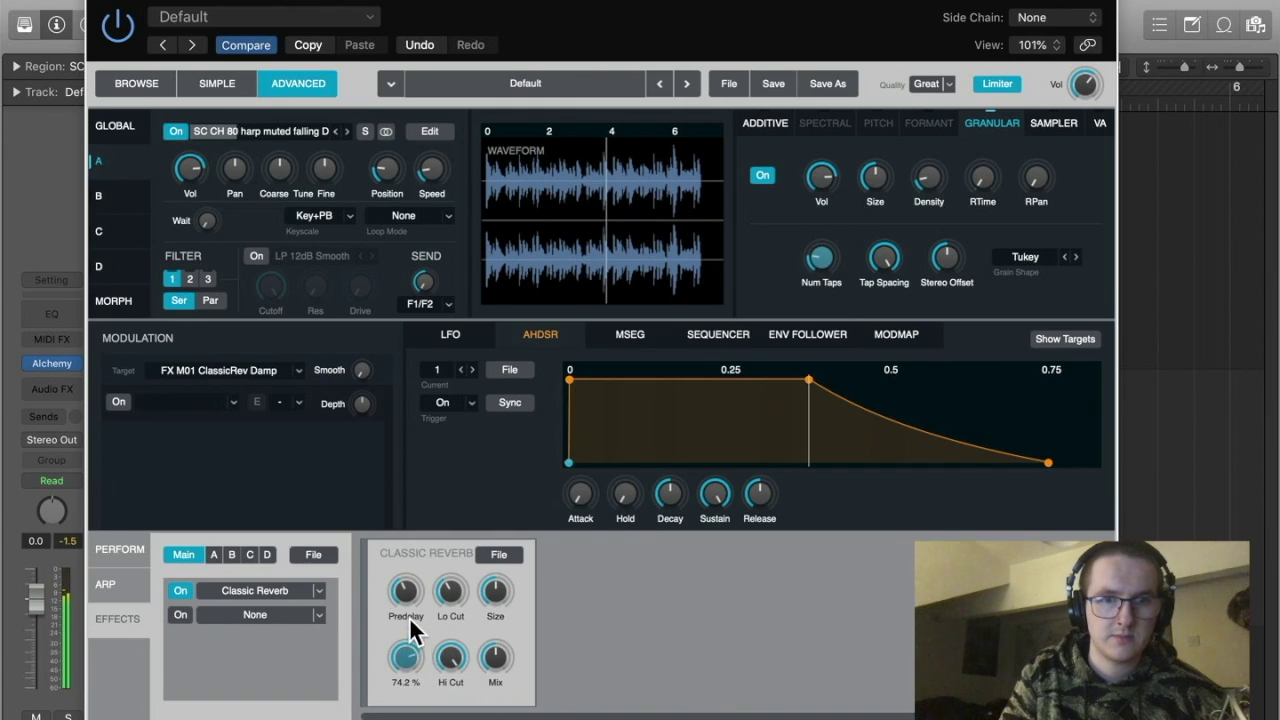
drag(506, 577, 509, 504)
drag(432, 169, 438, 195)
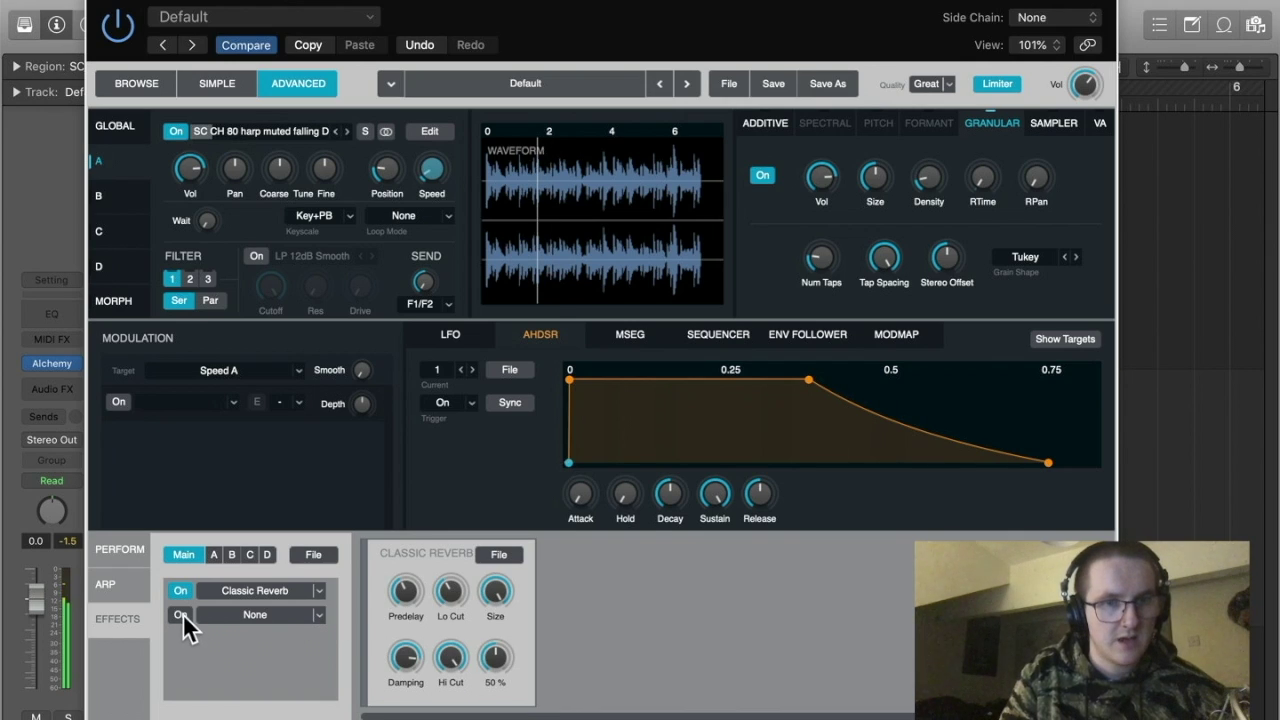
Add a Delay to the second slot of the main effects rack and adjust its left and right rates.
click(316, 615)
mouse_move(321, 616)
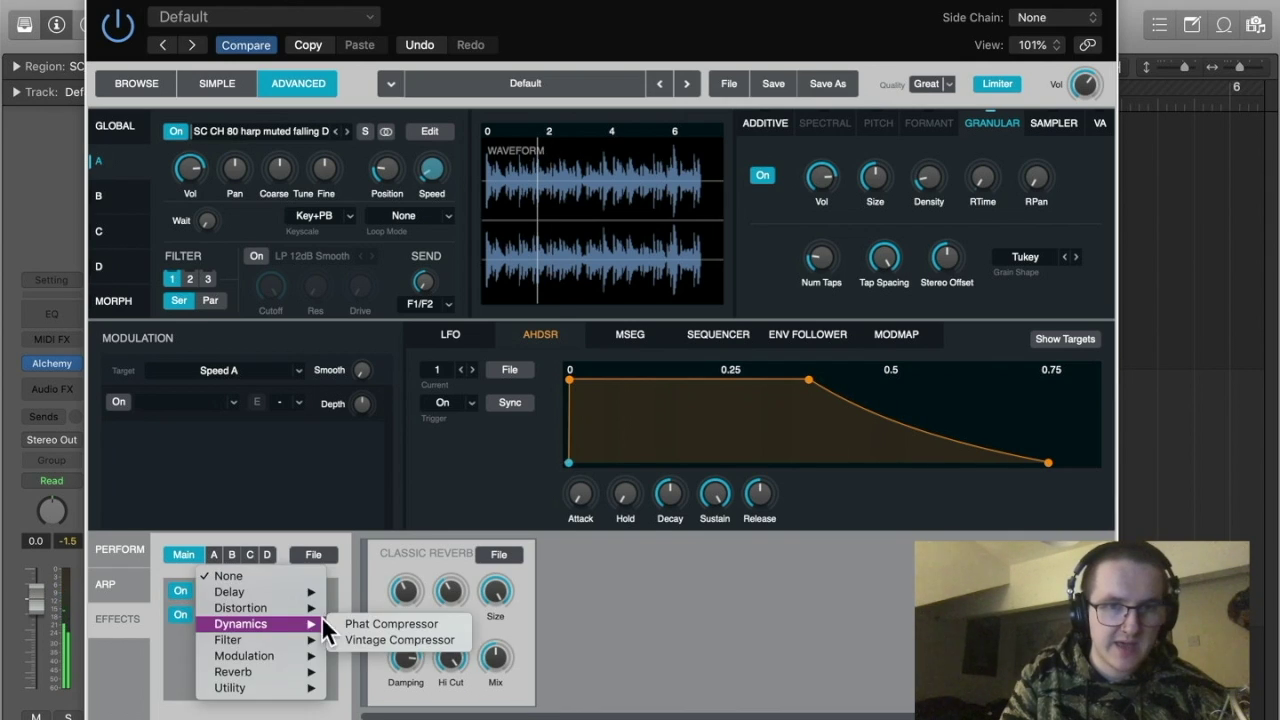
click(356, 597)
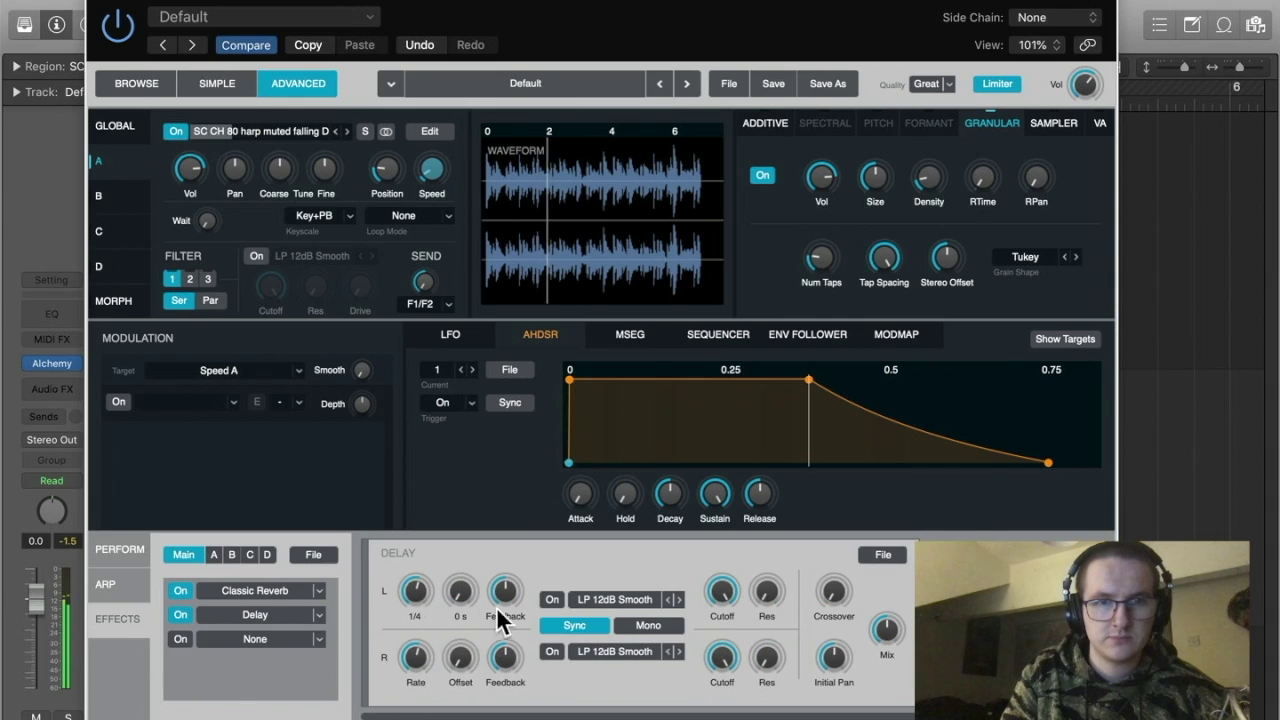
click(416, 592)
click(416, 658)
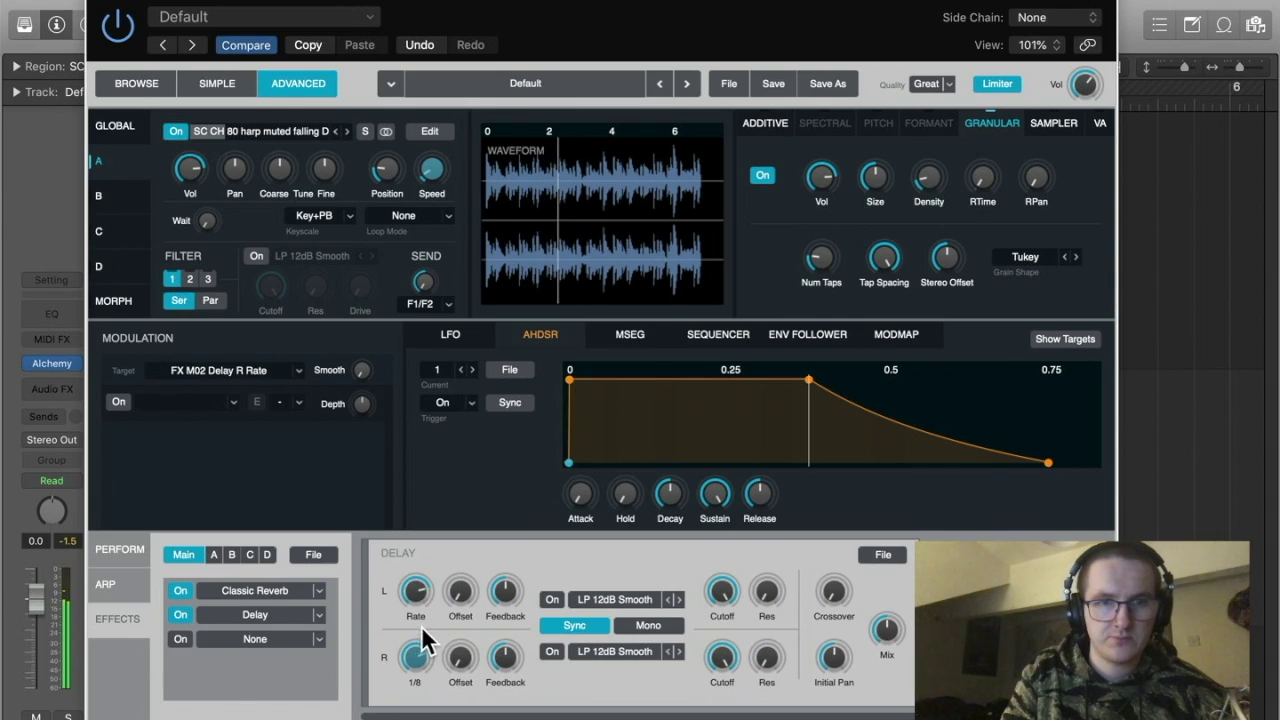
Lower the delay's left filter cutoff, set its crossover to about 48% and adjust its initial pan.
click(722, 612)
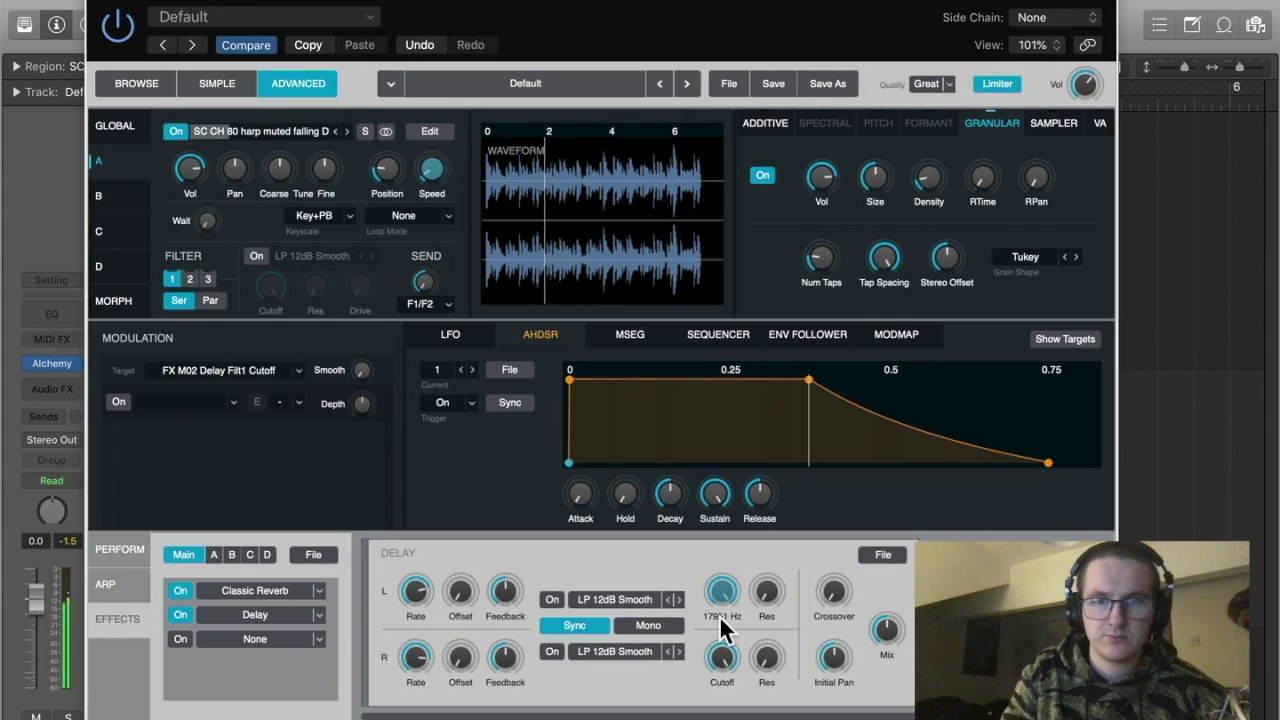
click(831, 600)
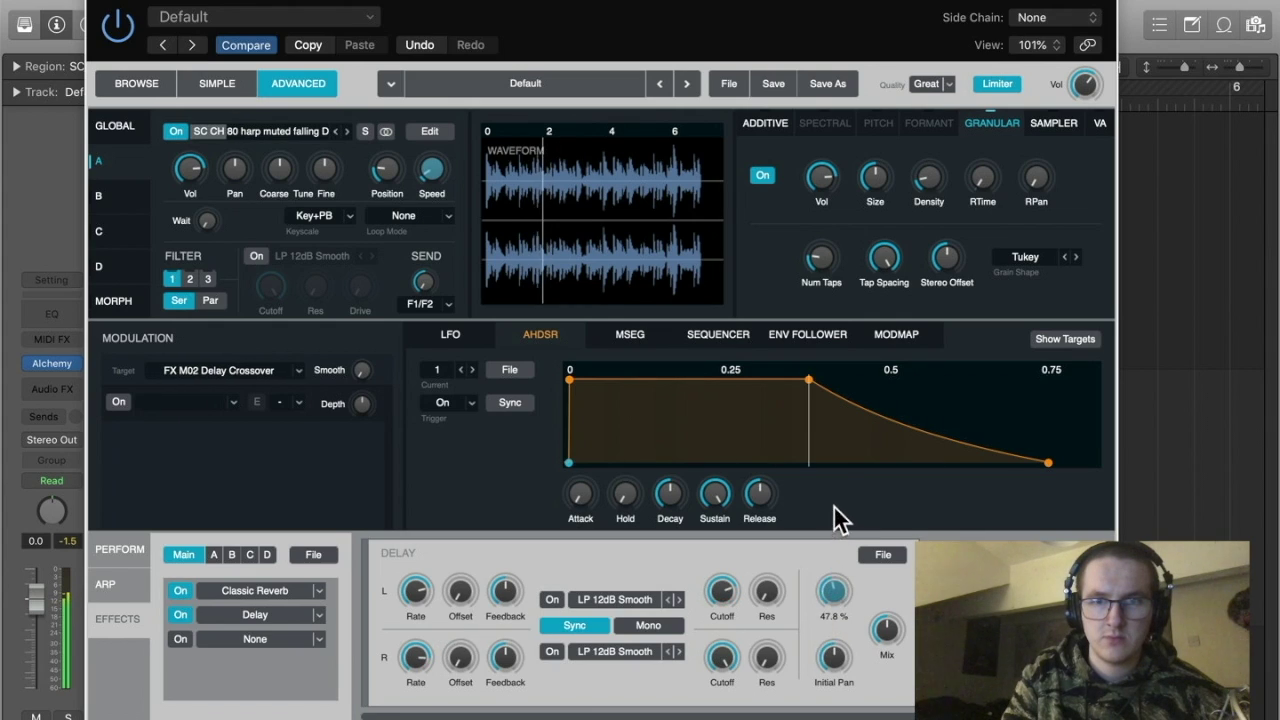
click(833, 657)
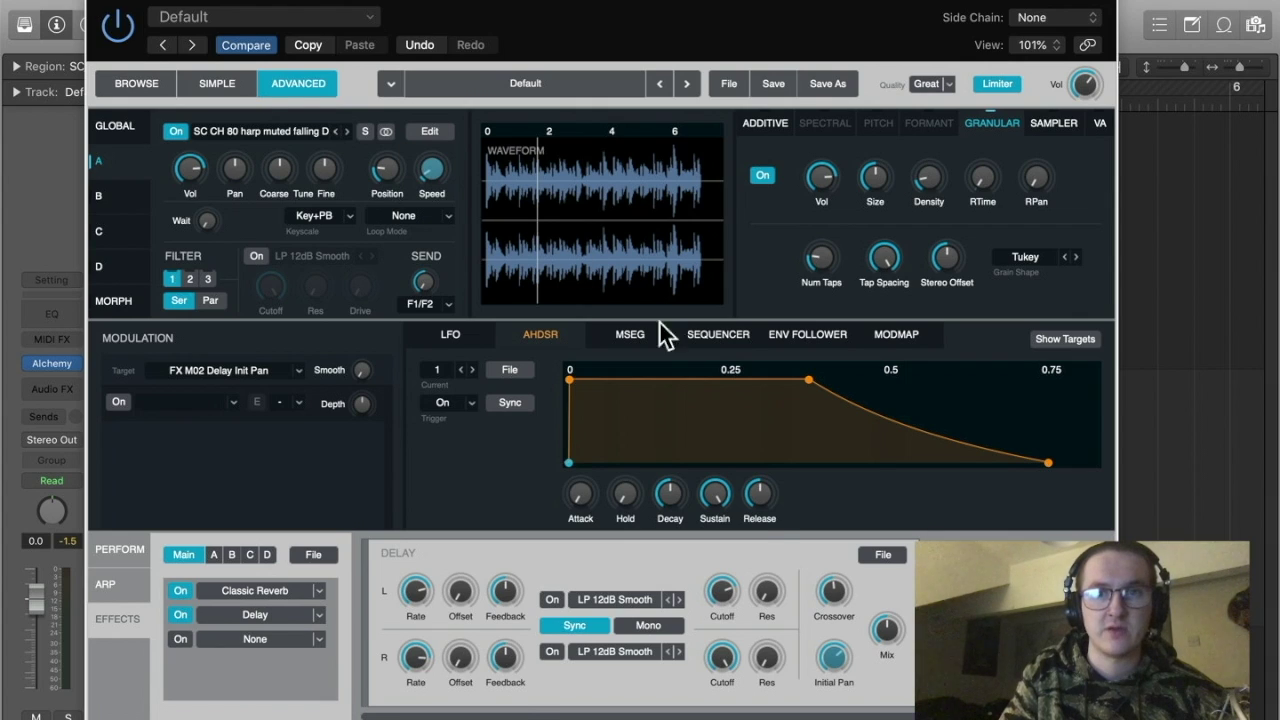
Close Alchemy and delete its Default instrument track from the project.
key(super+w)
click(769, 430)
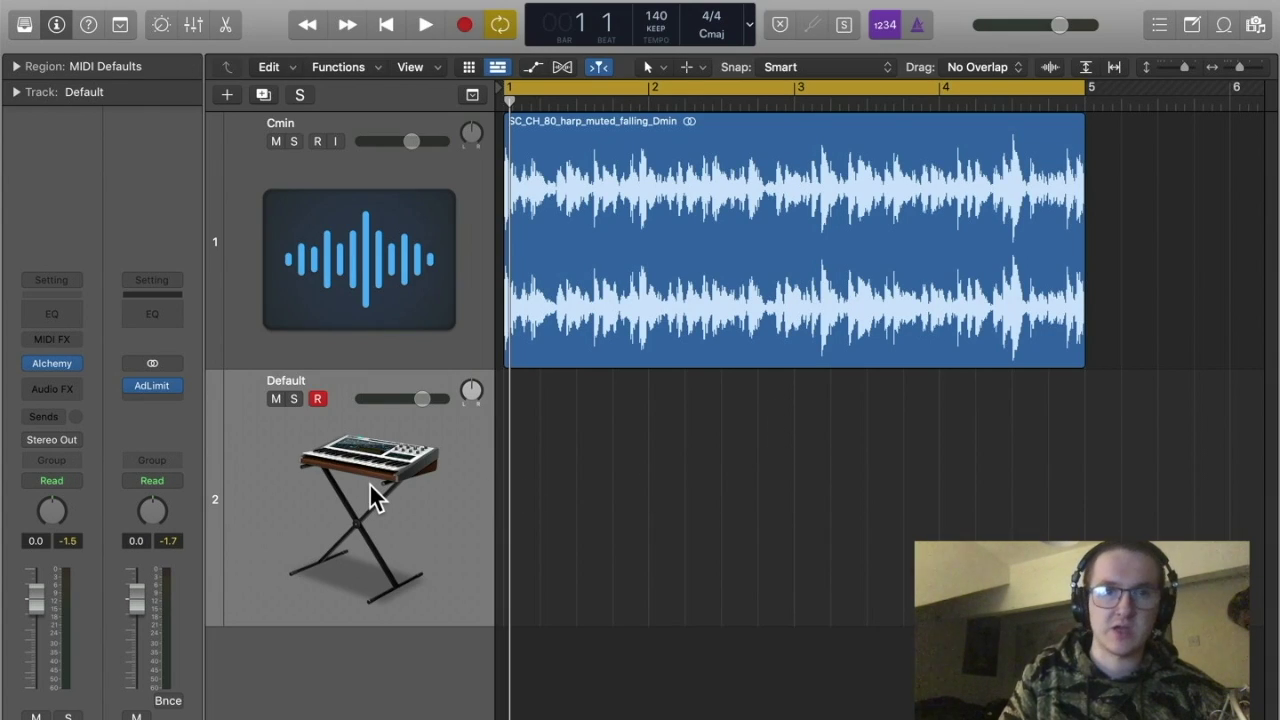
key(super+BackSpace)
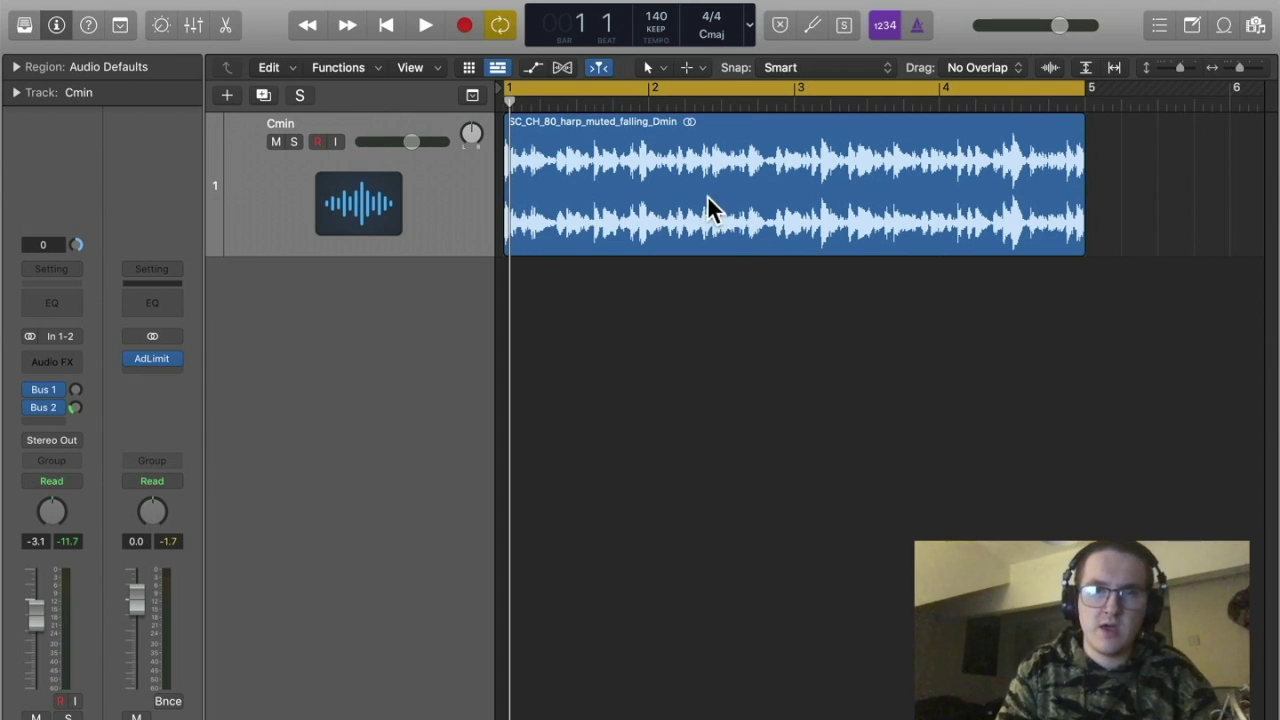
View the harp region's waveform in the audio file editor and close the editor again.
click(662, 170)
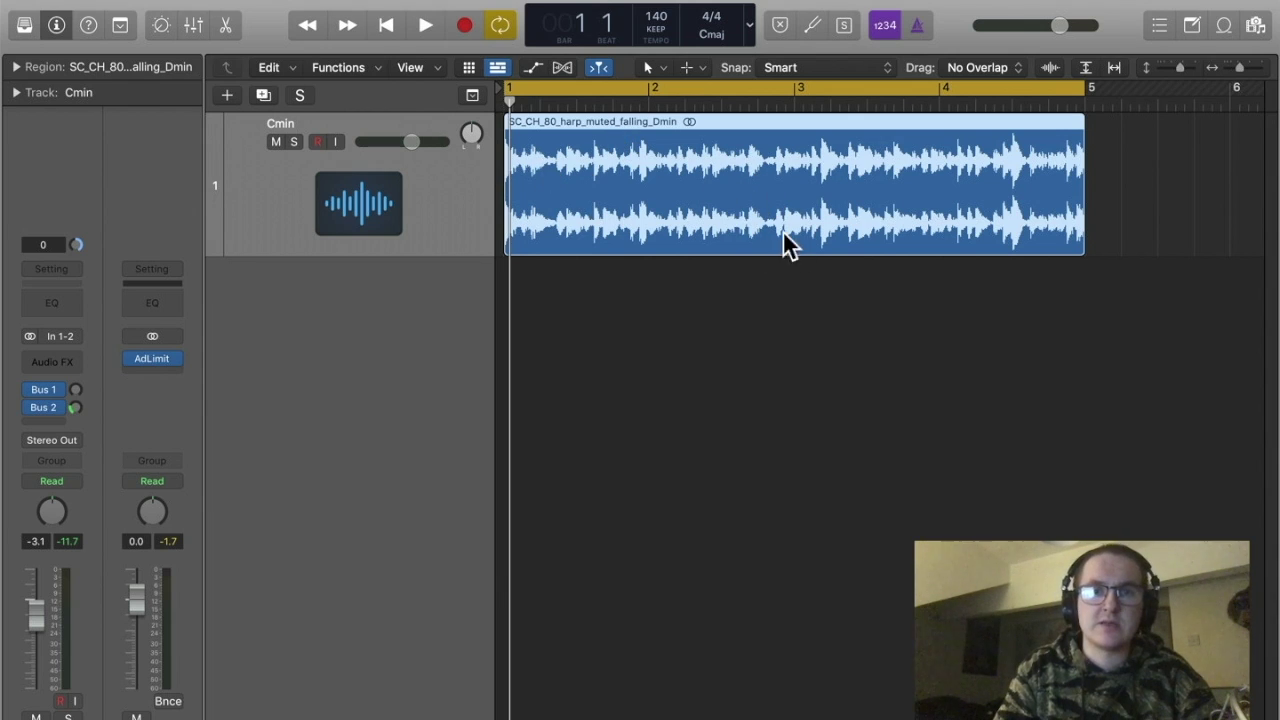
double_click(665, 225)
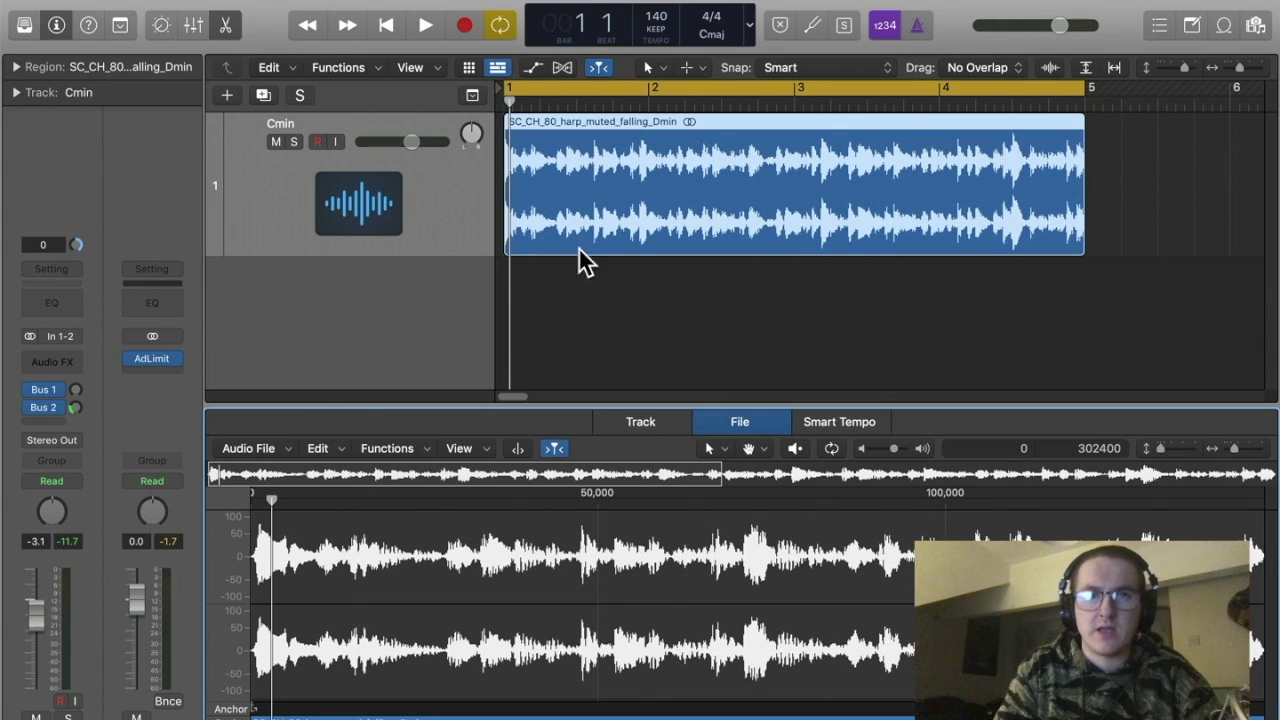
key(e)
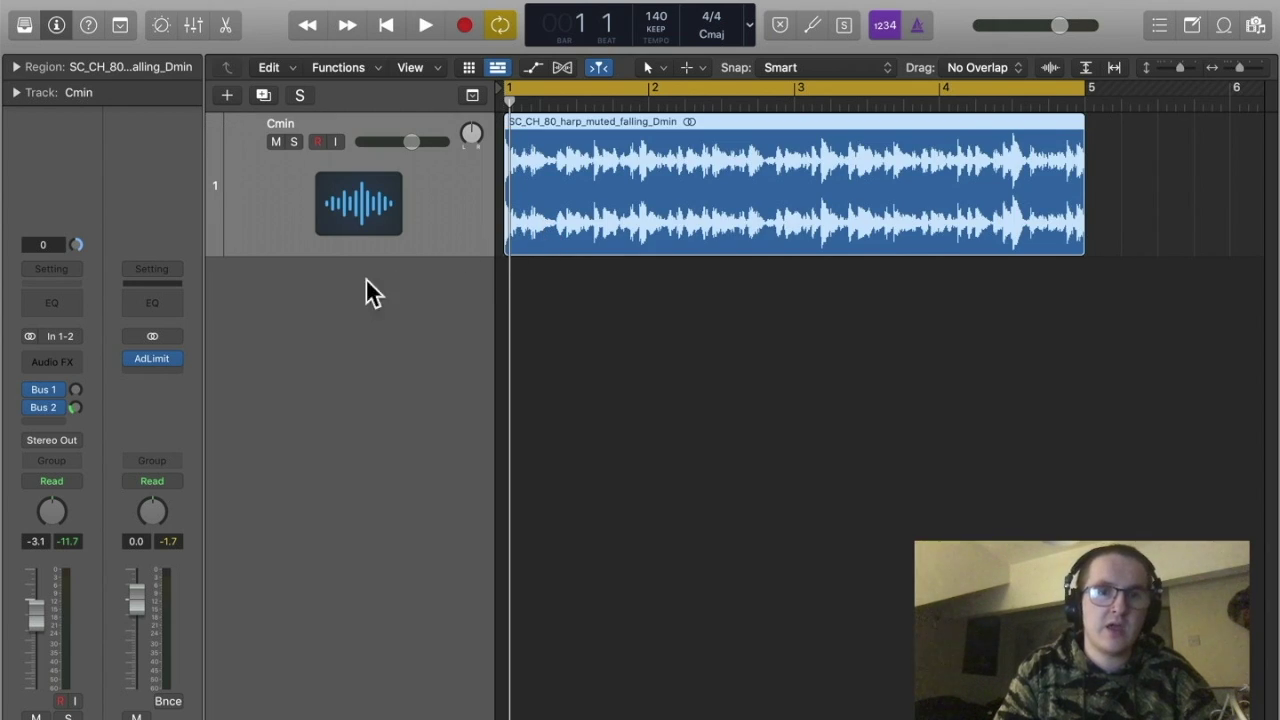
Insert ChromaVerb as an audio effect on the Cmin harp track, make it active and open its settings.
click(58, 364)
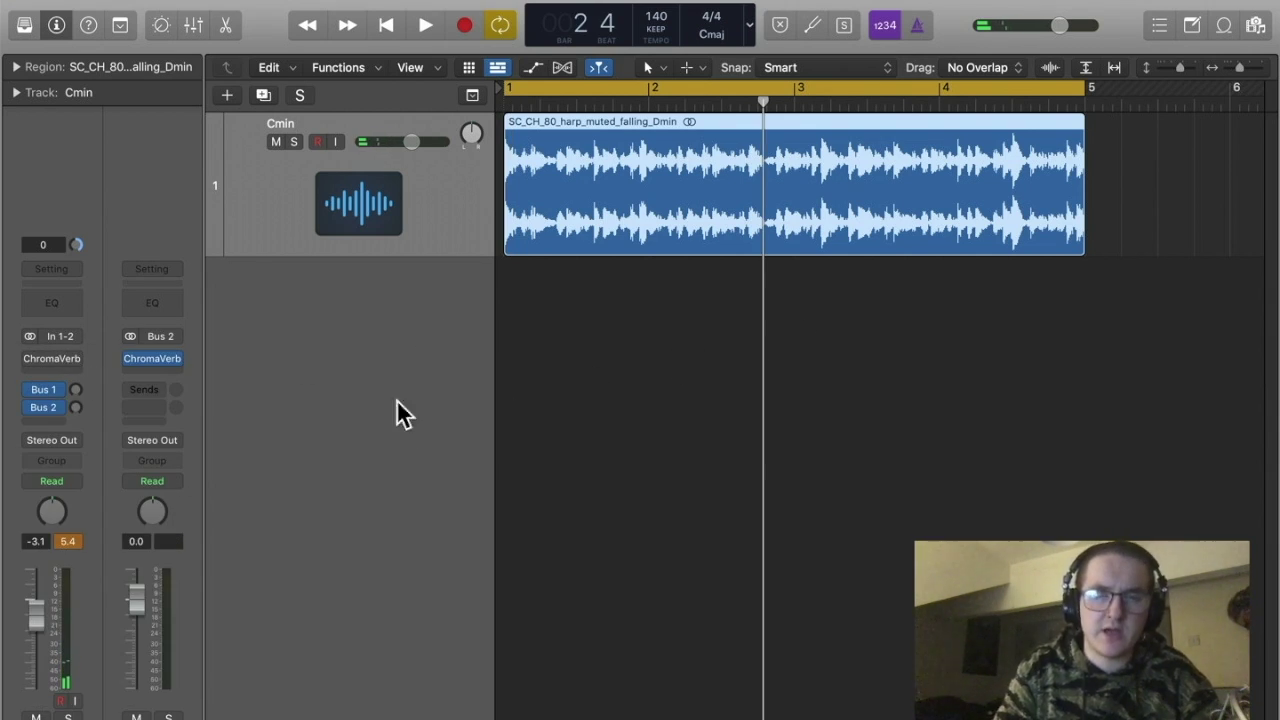
click(403, 414)
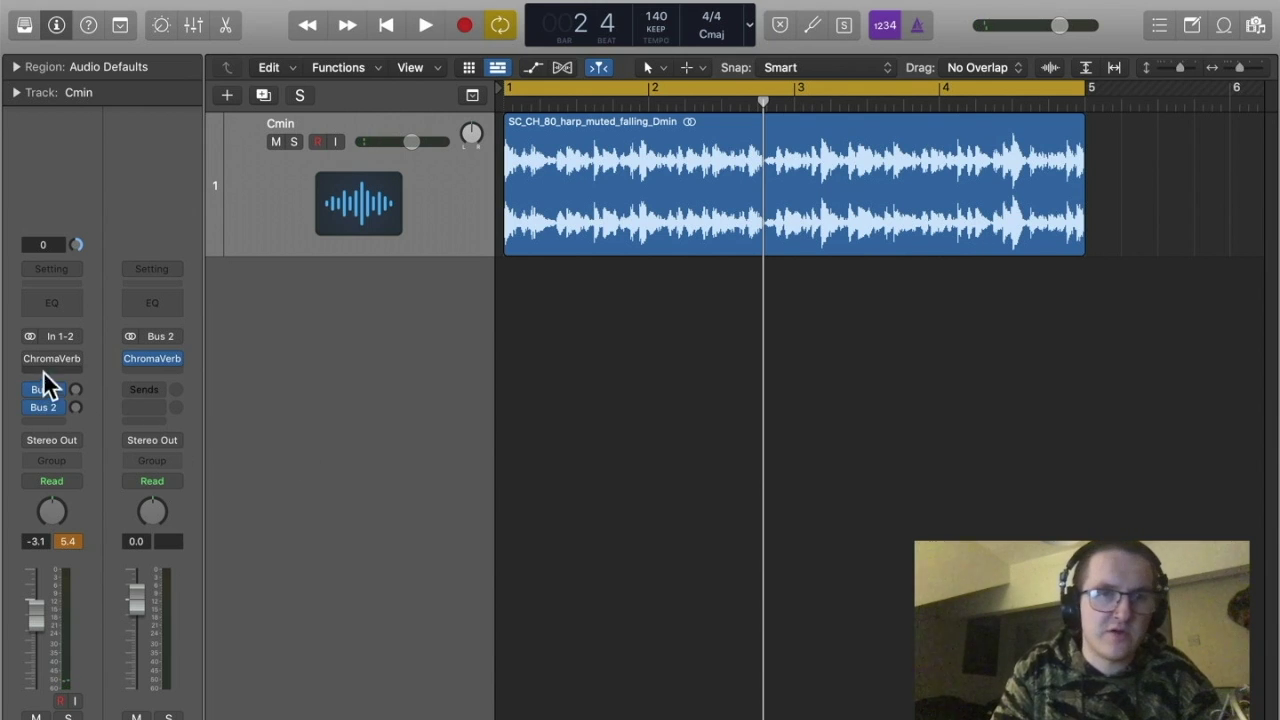
click(72, 360)
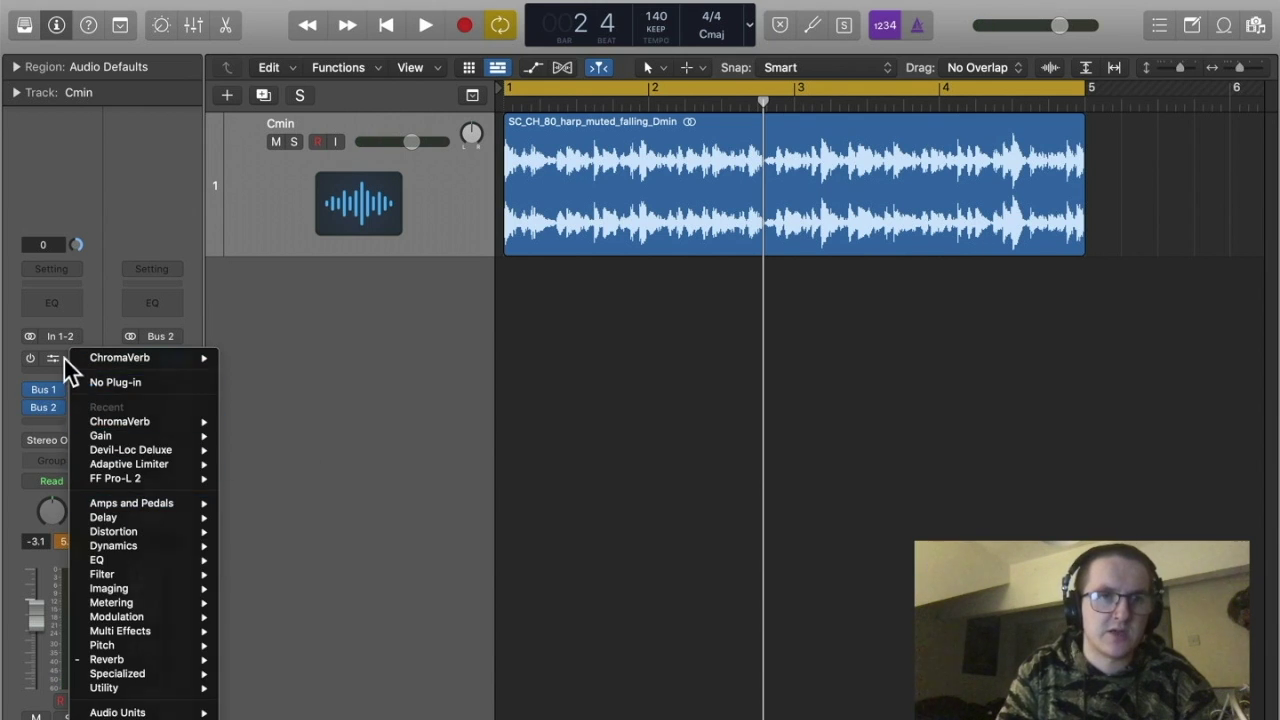
click(55, 367)
click(72, 362)
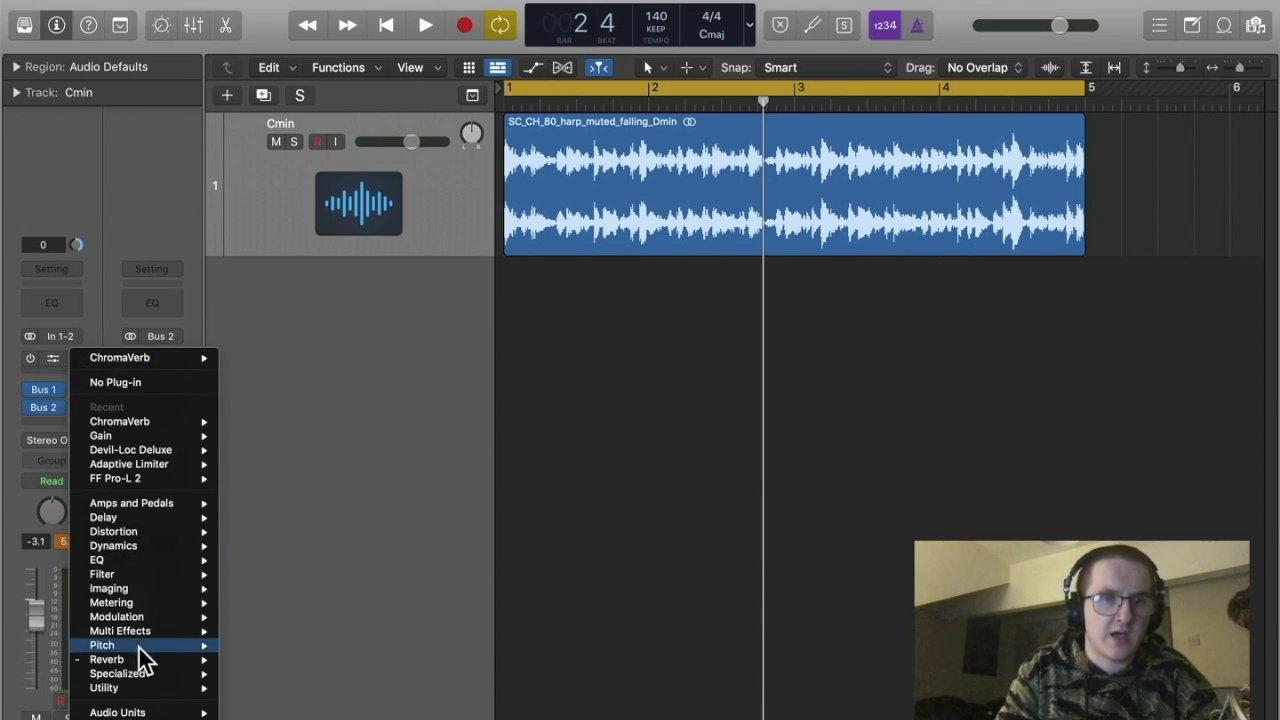
mouse_move(200, 662)
mouse_move(314, 630)
click(432, 612)
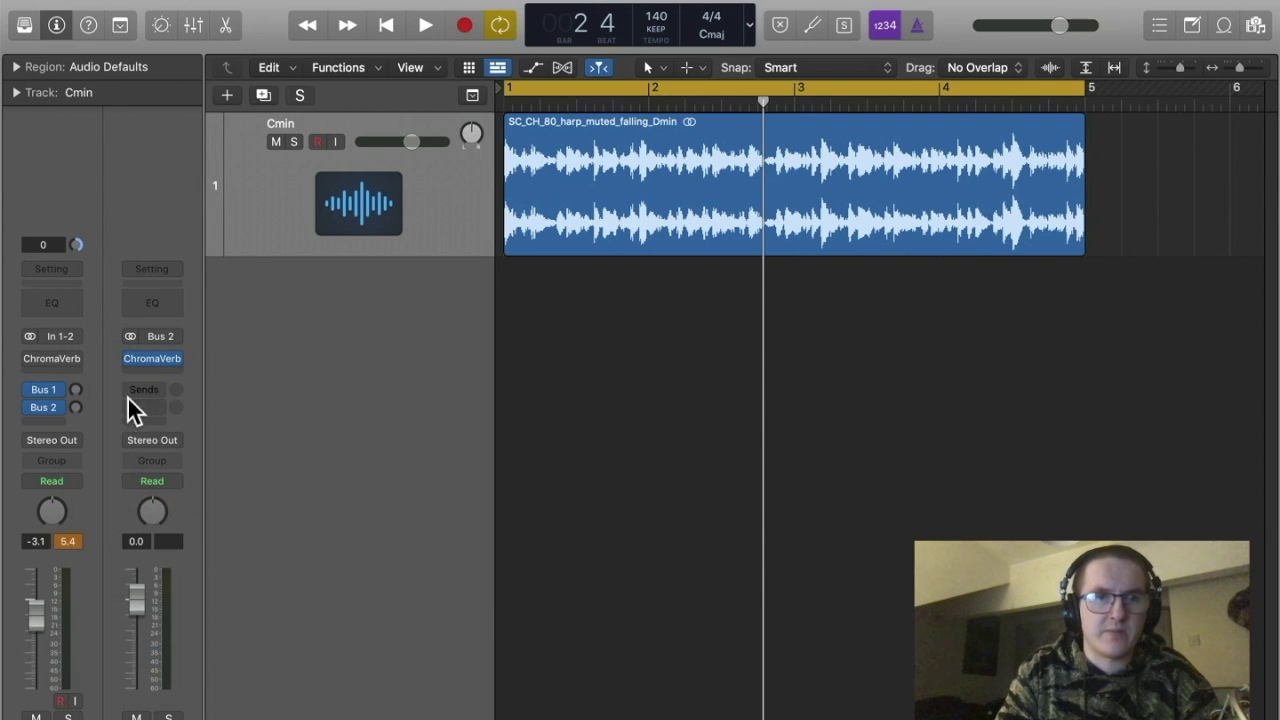
click(71, 362)
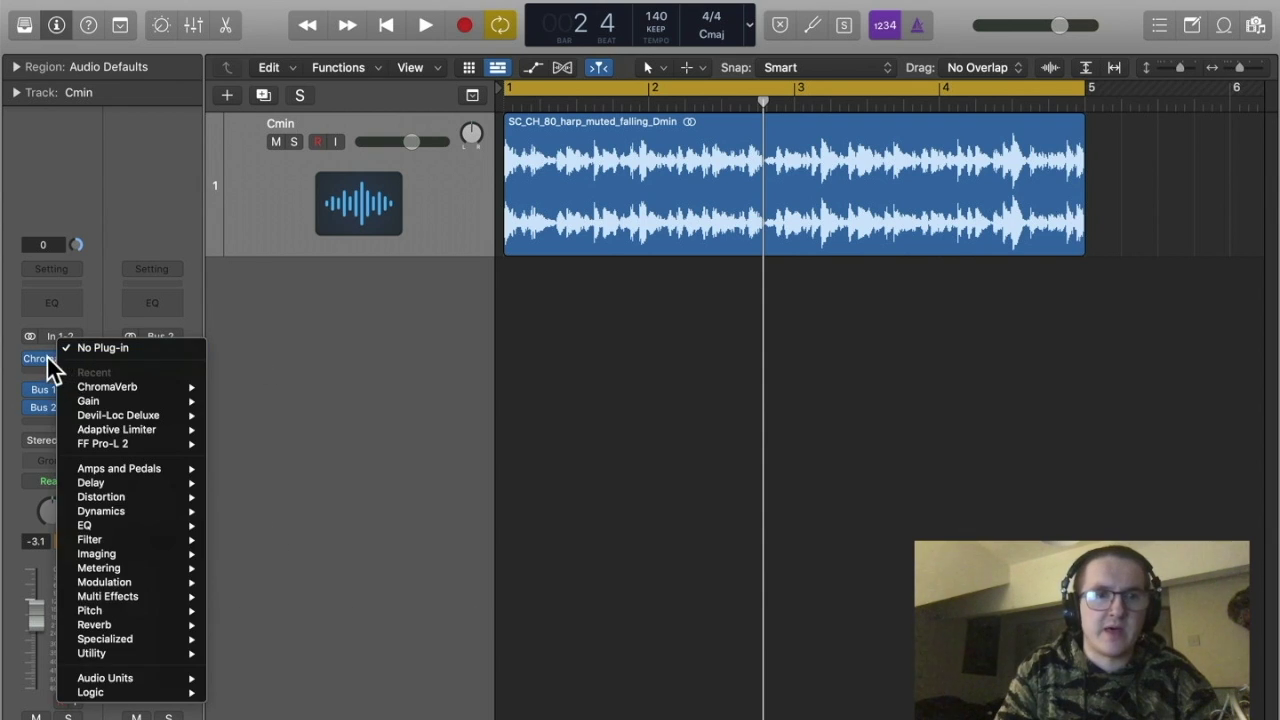
click(48, 367)
click(45, 363)
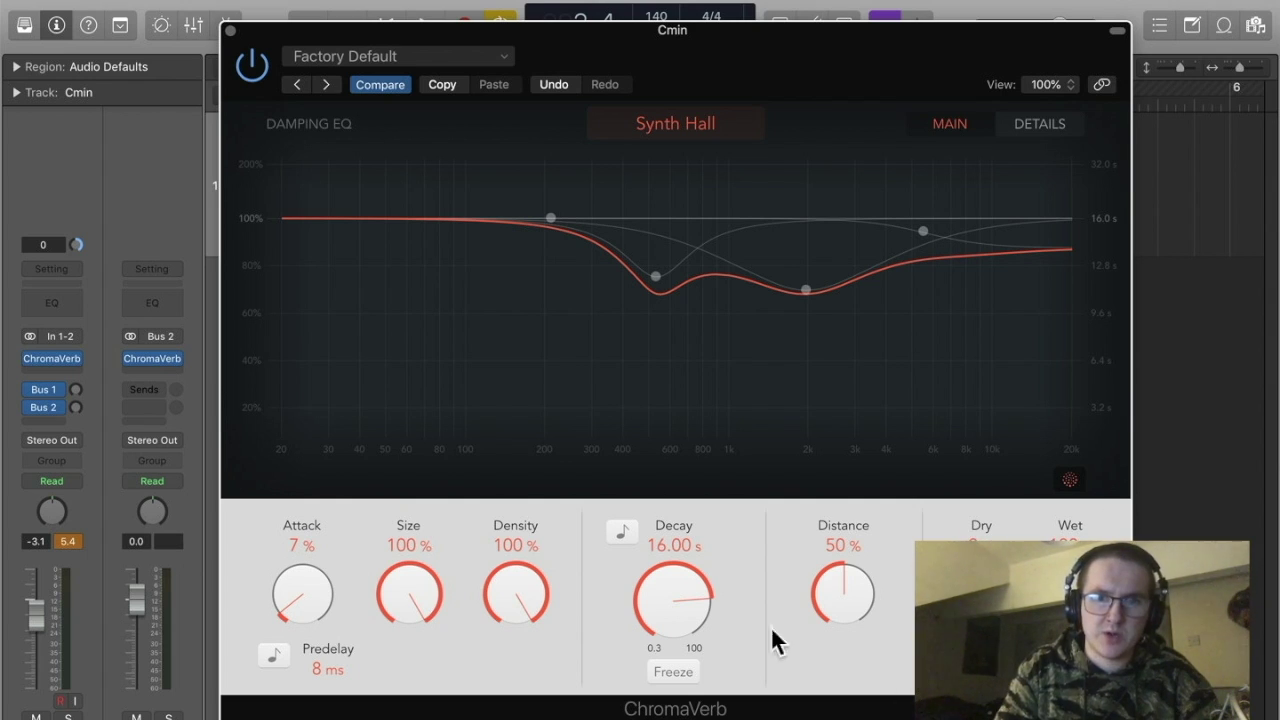
Play the harp through ChromaVerb while trying decay times between 8.70 s and 30.00 s.
drag(680, 611, 677, 598)
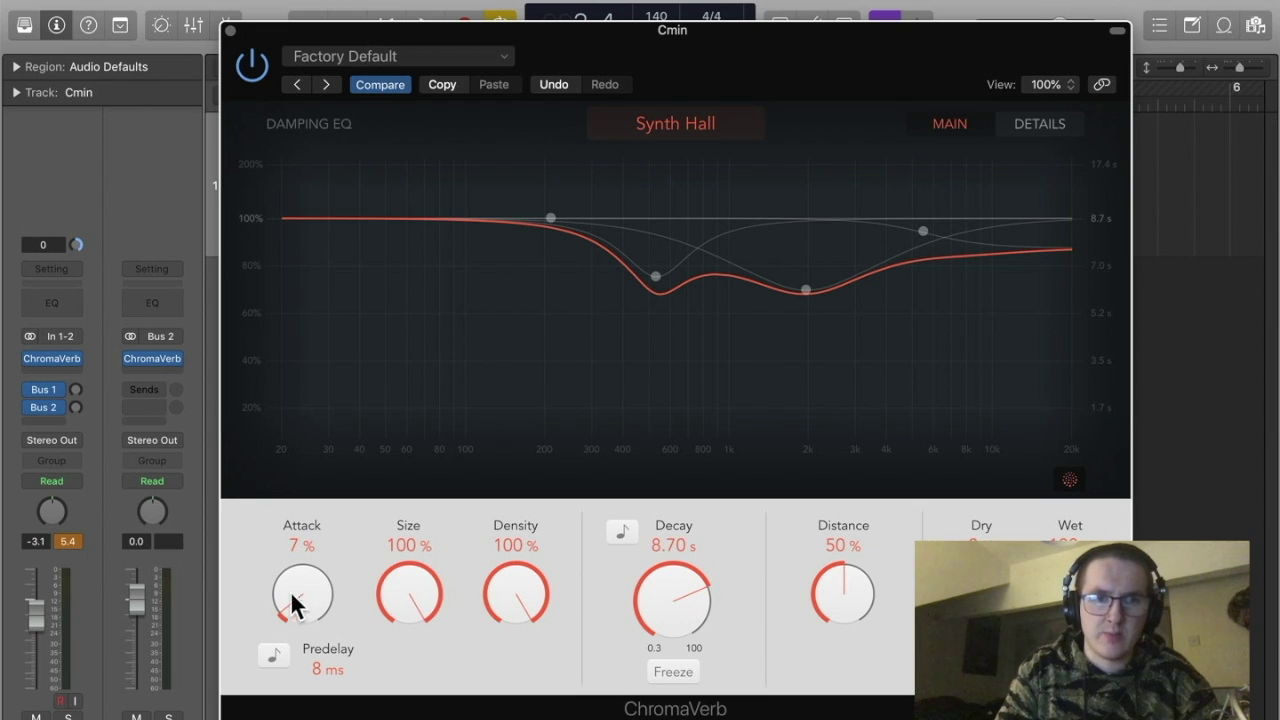
drag(410, 590, 430, 582)
key(space)
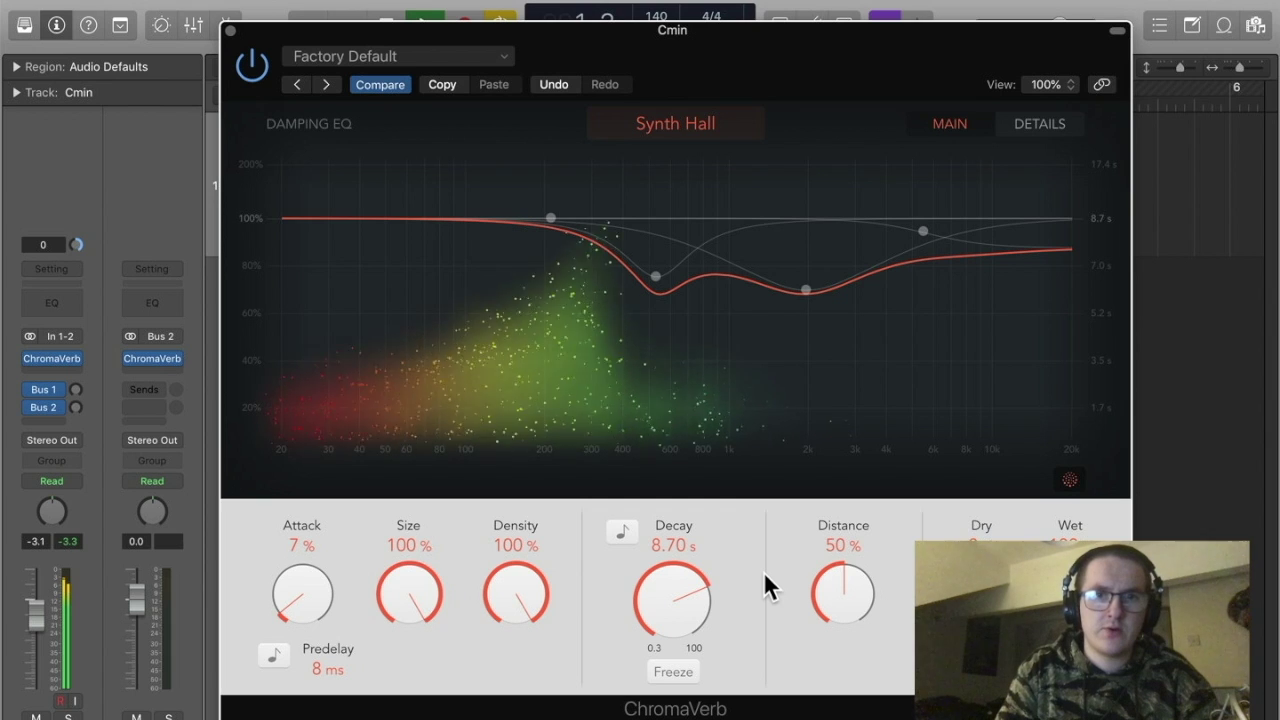
drag(683, 604, 703, 548)
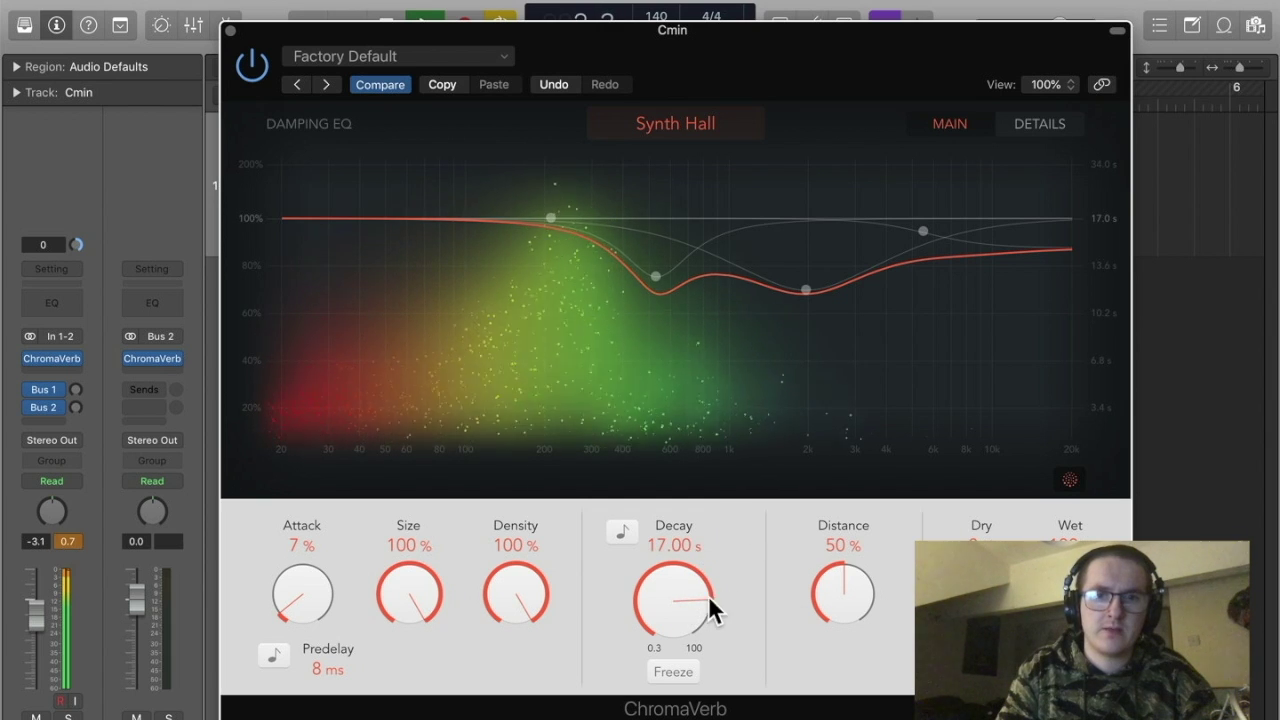
drag(693, 600, 689, 591)
key(space)
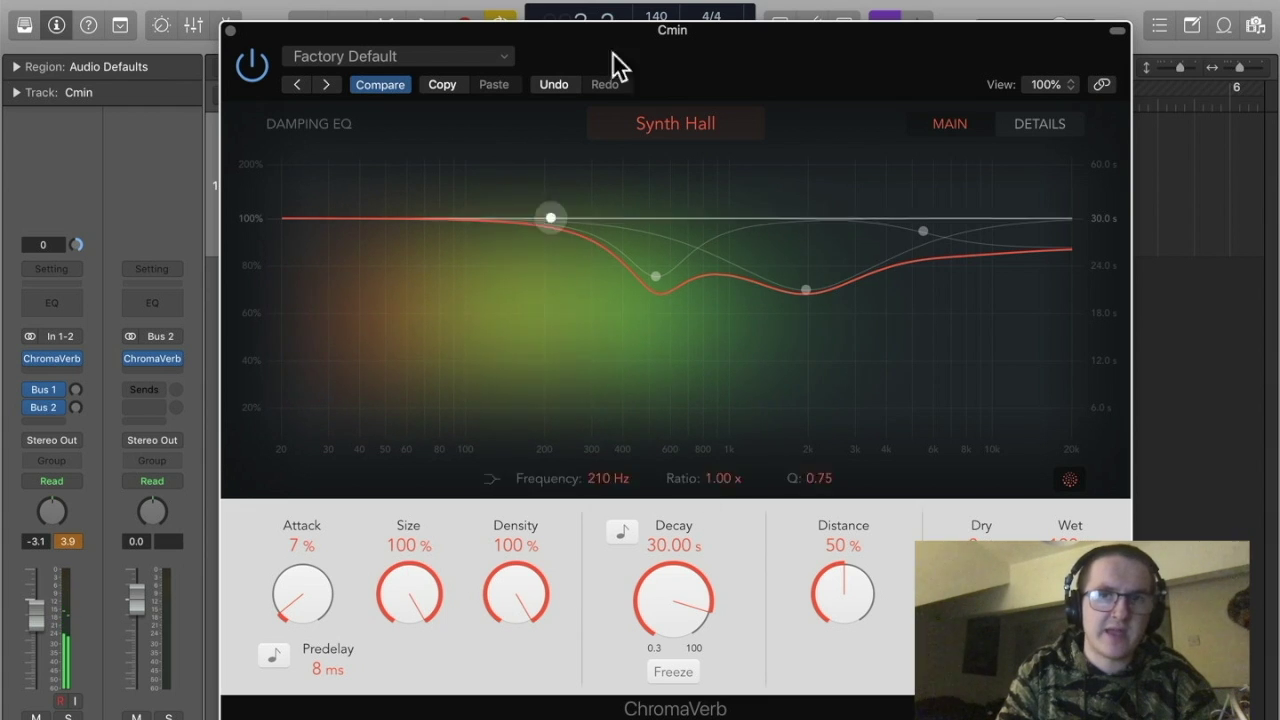
Set ChromaVerb's decay to 42.00 s on the harp track and close the plug-in window.
drag(782, 49, 810, 22)
click(472, 57)
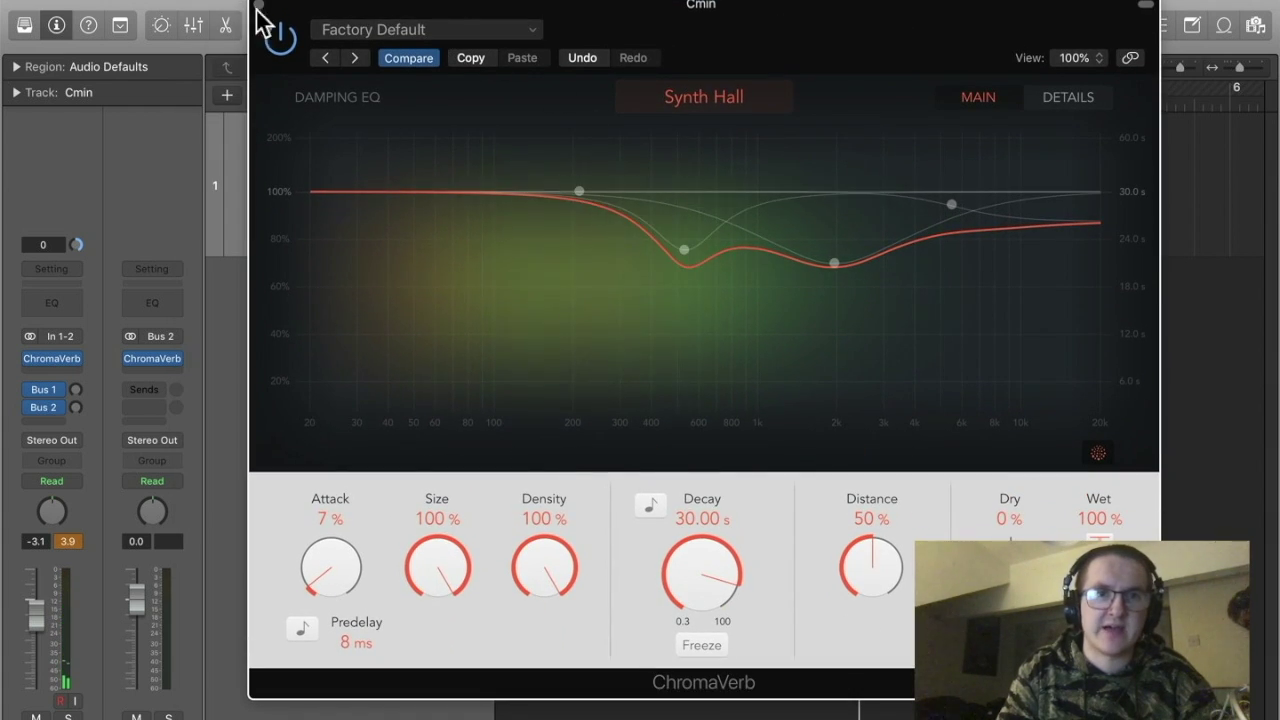
drag(714, 550, 707, 541)
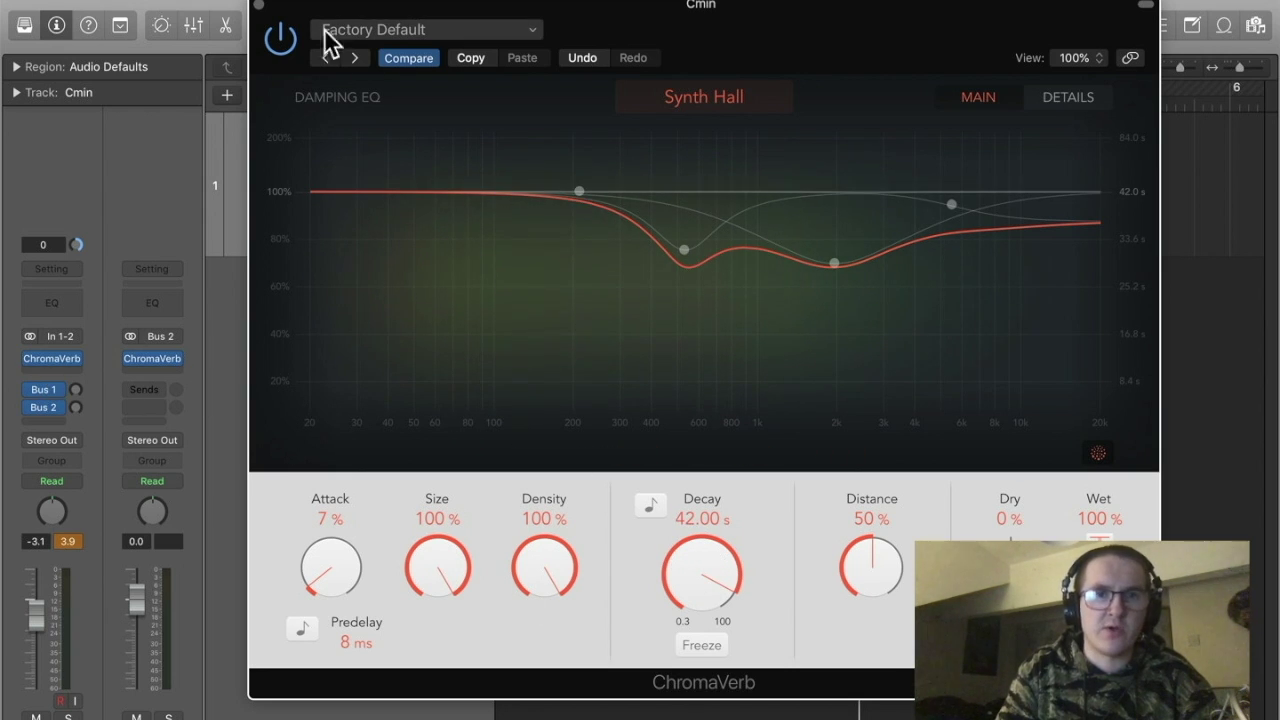
click(258, 5)
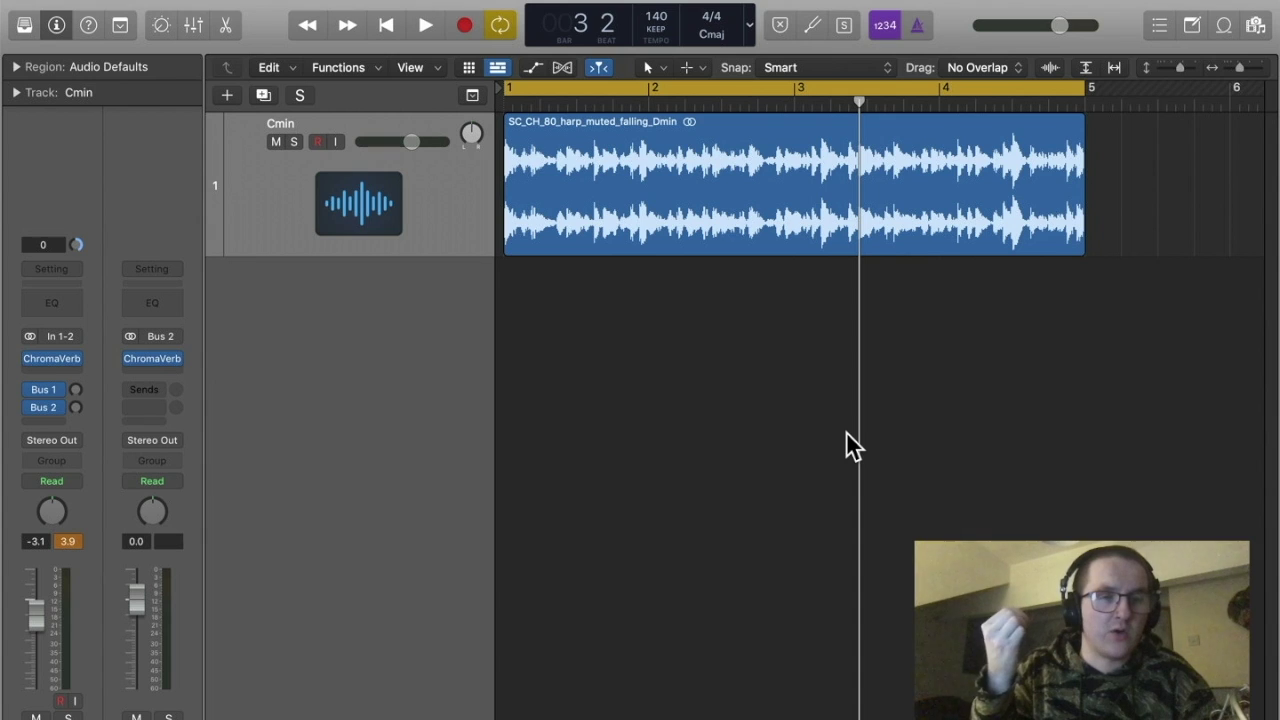
Reset the peak level display on the Cmin harp track's channel strip.
click(70, 541)
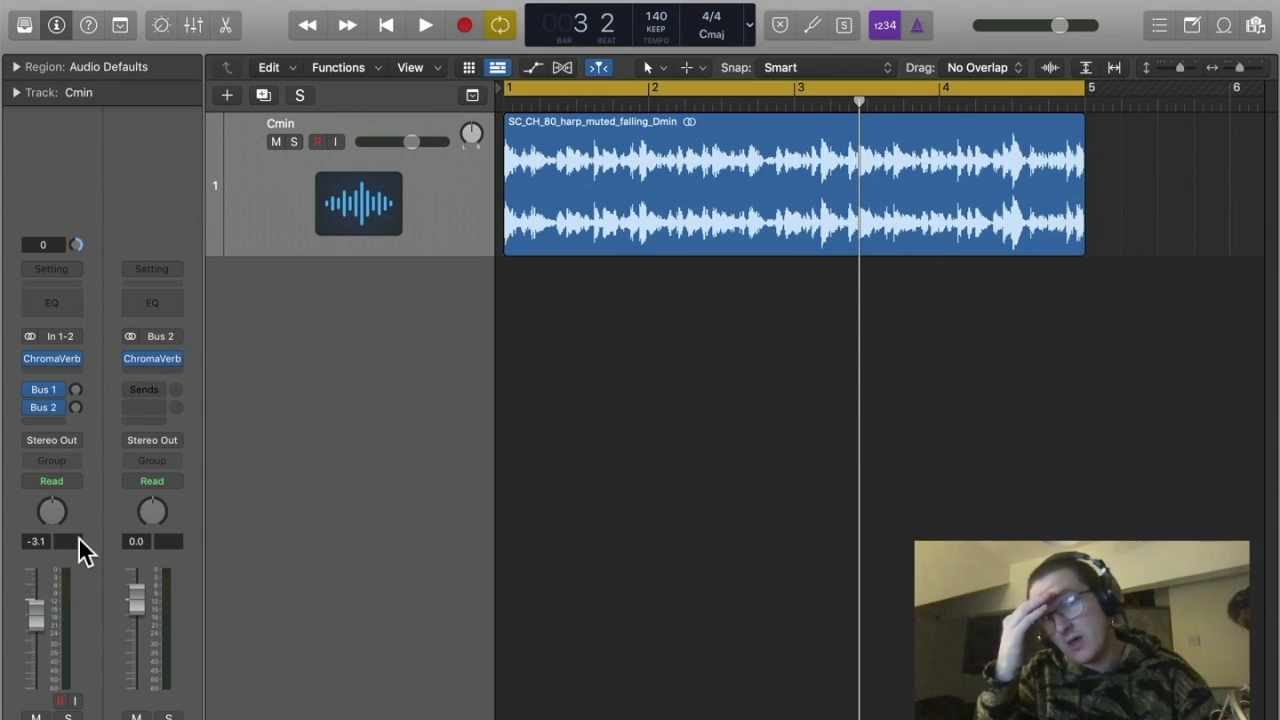
drag(1241, 68, 1179, 68)
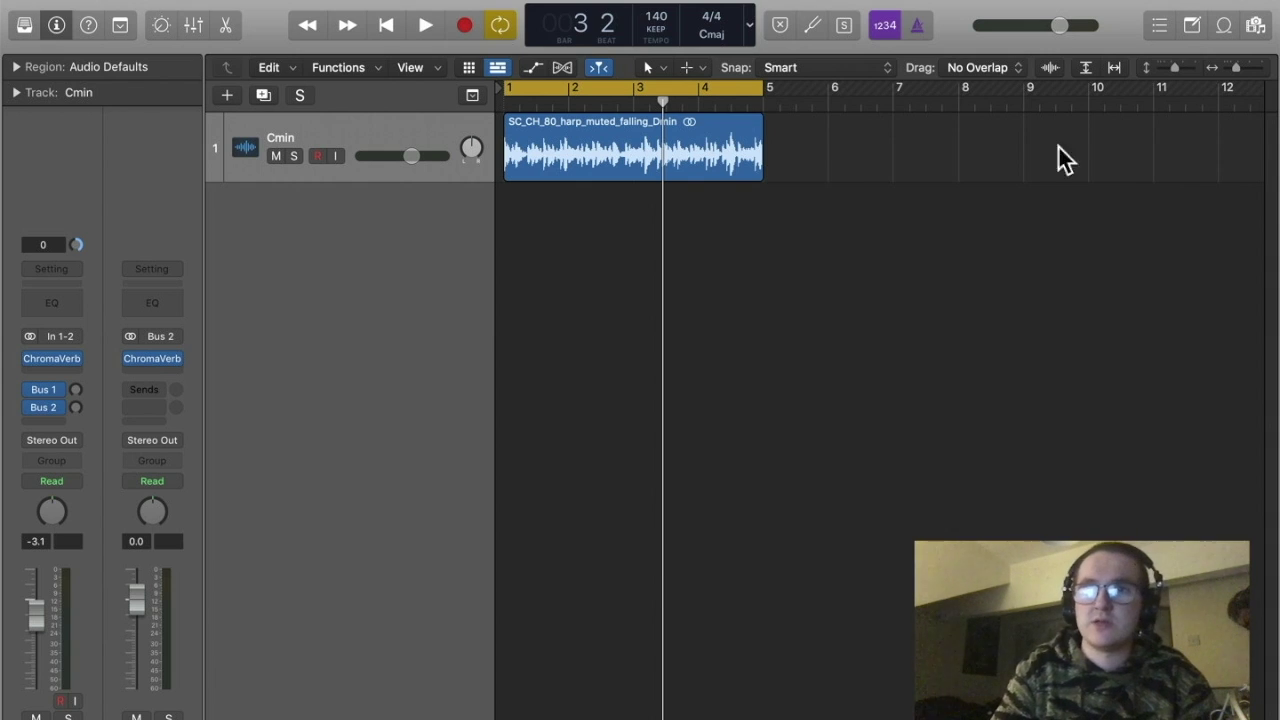
drag(1175, 67, 1232, 68)
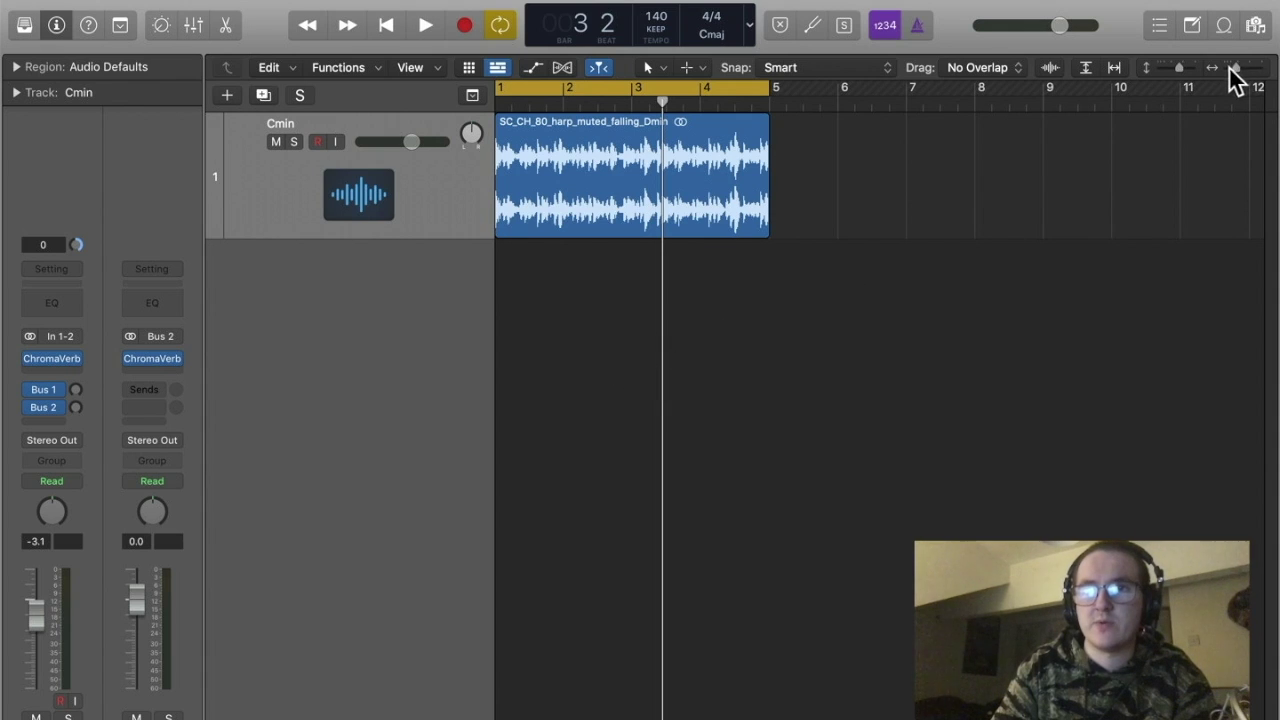
drag(1233, 68, 1180, 68)
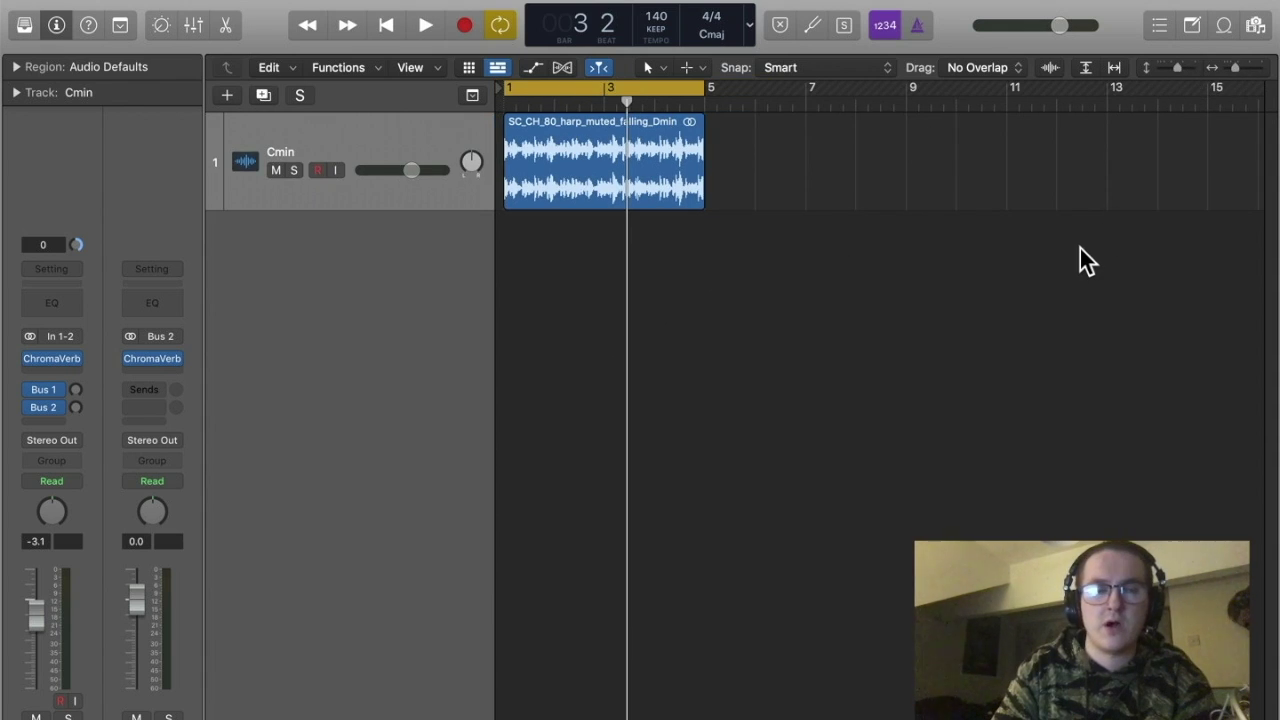
drag(1233, 68, 1240, 68)
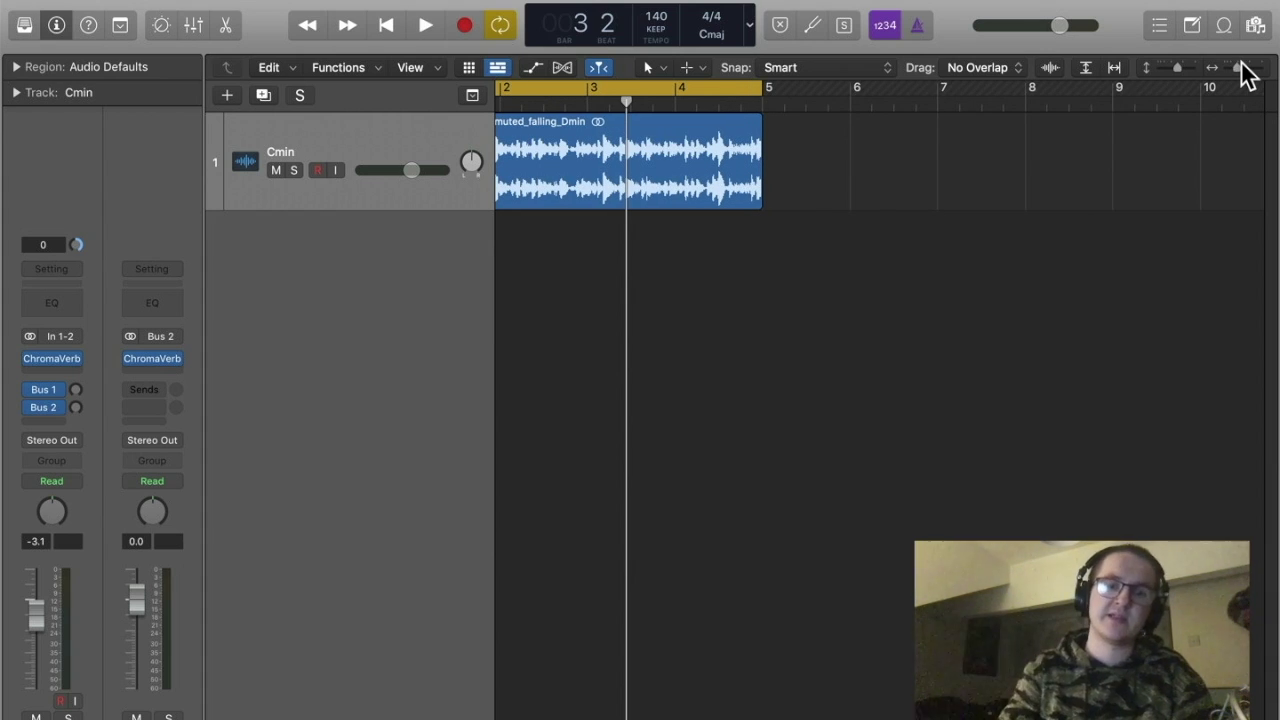
scroll(880, 400, left, 3)
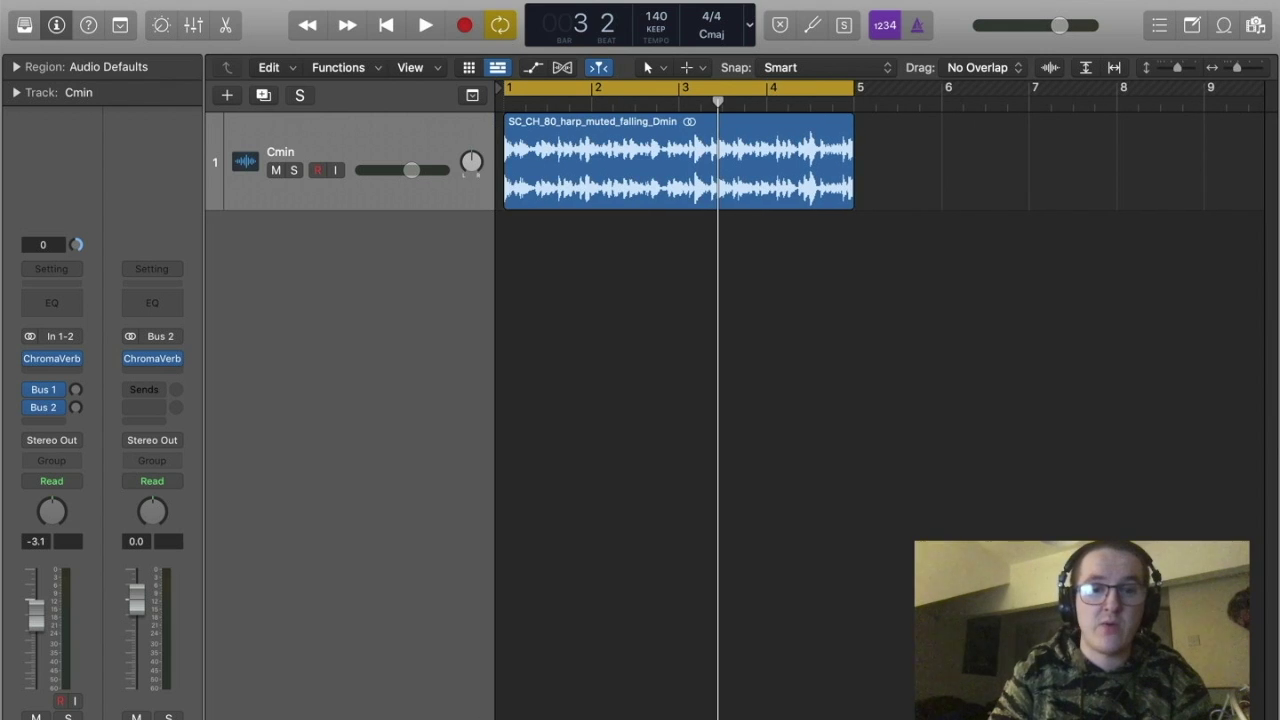